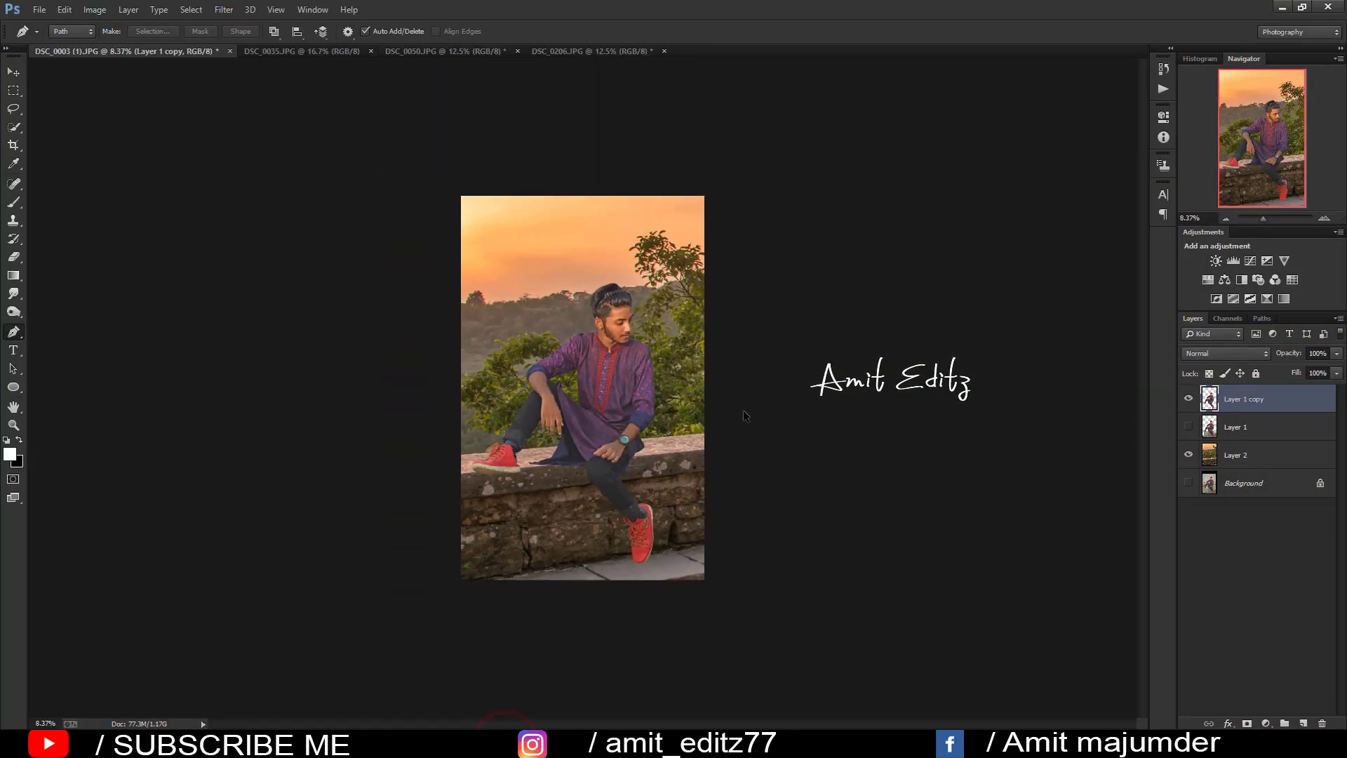
Step: Toggle layer visibility to compare the cut-out man, original photo, sunset and Background layers
left_click(1189, 399)
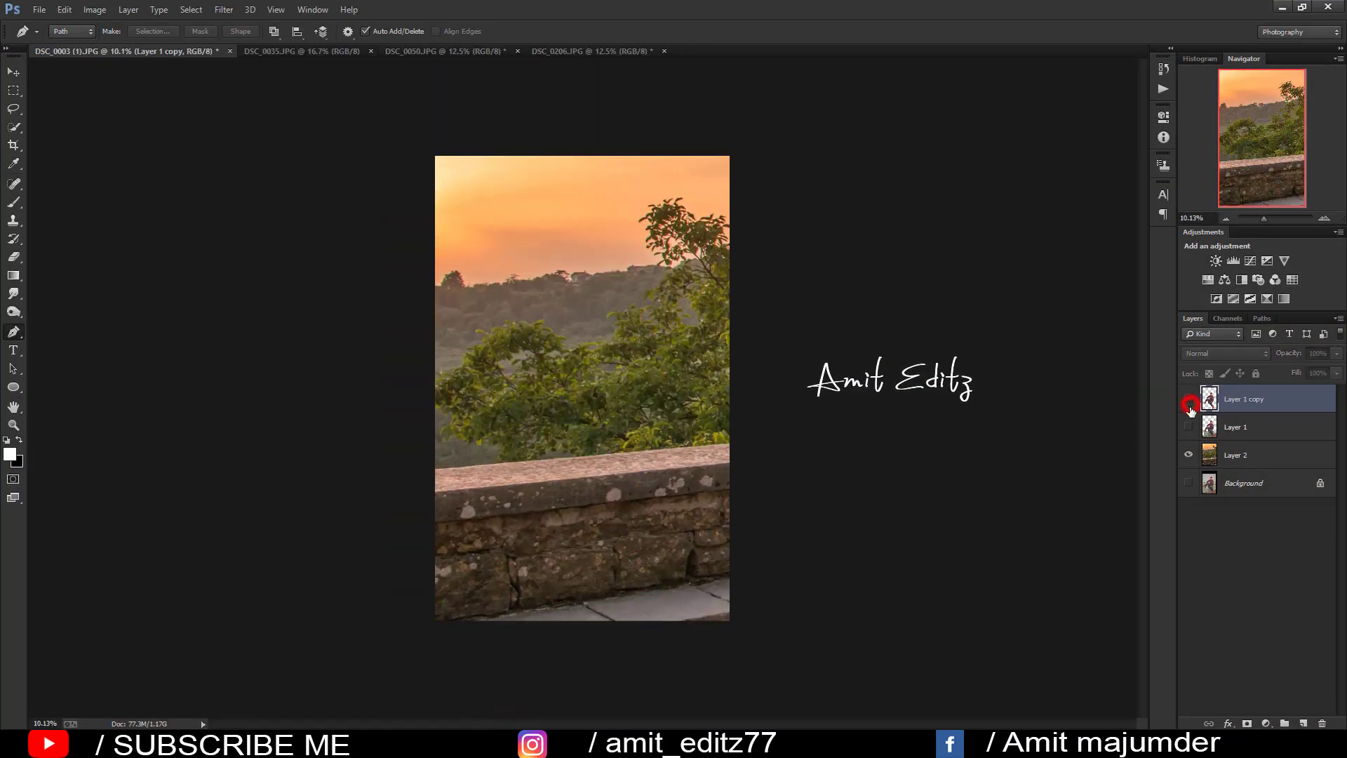
left_click(1189, 426)
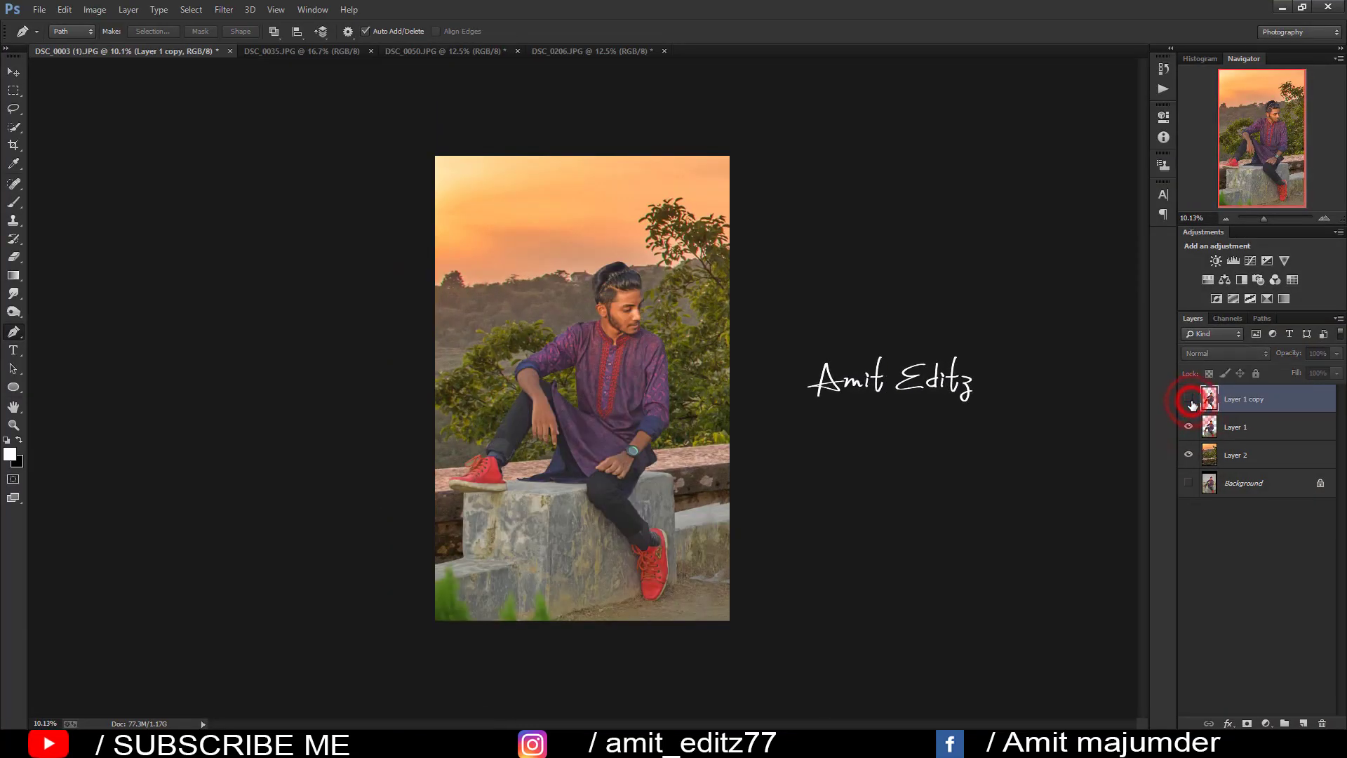
left_click(1189, 427)
left_click(1189, 455)
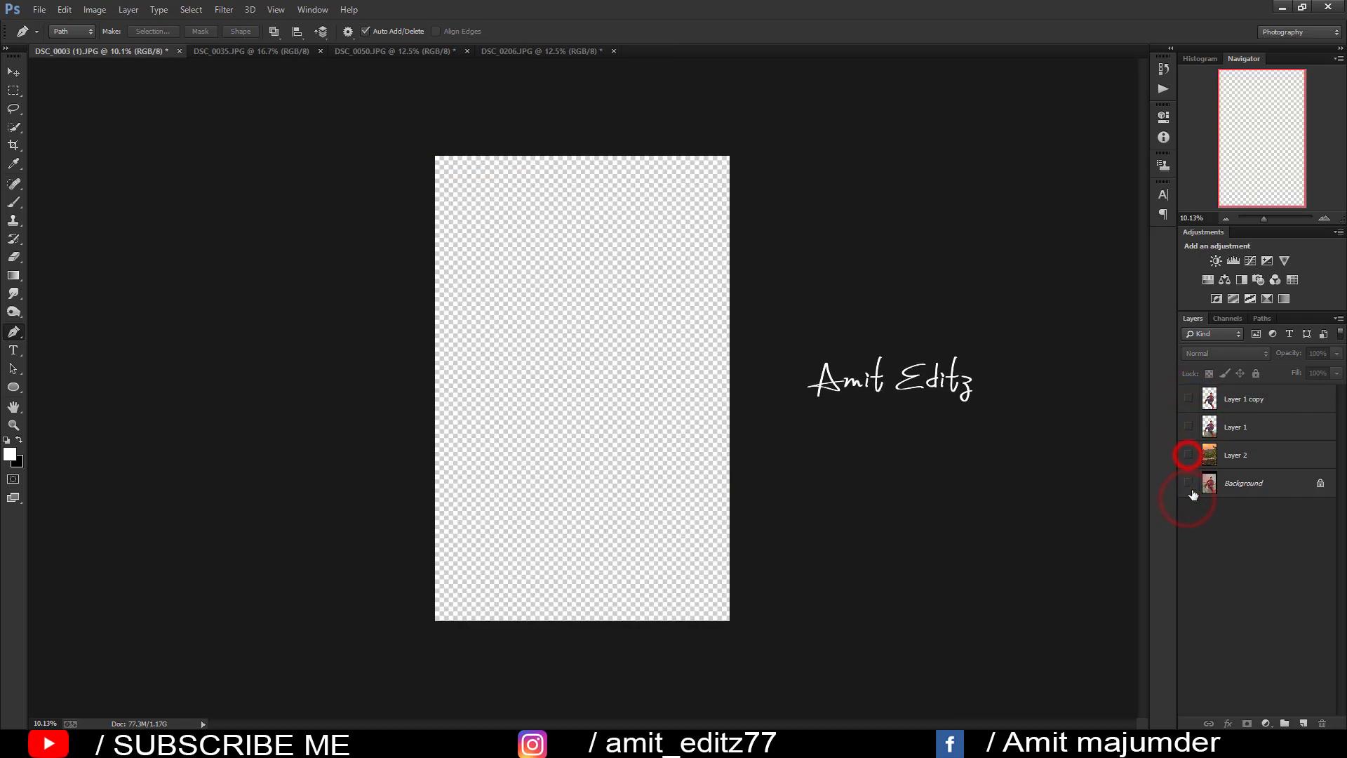
left_click(1190, 484)
scroll(712, 402, "up", 2)
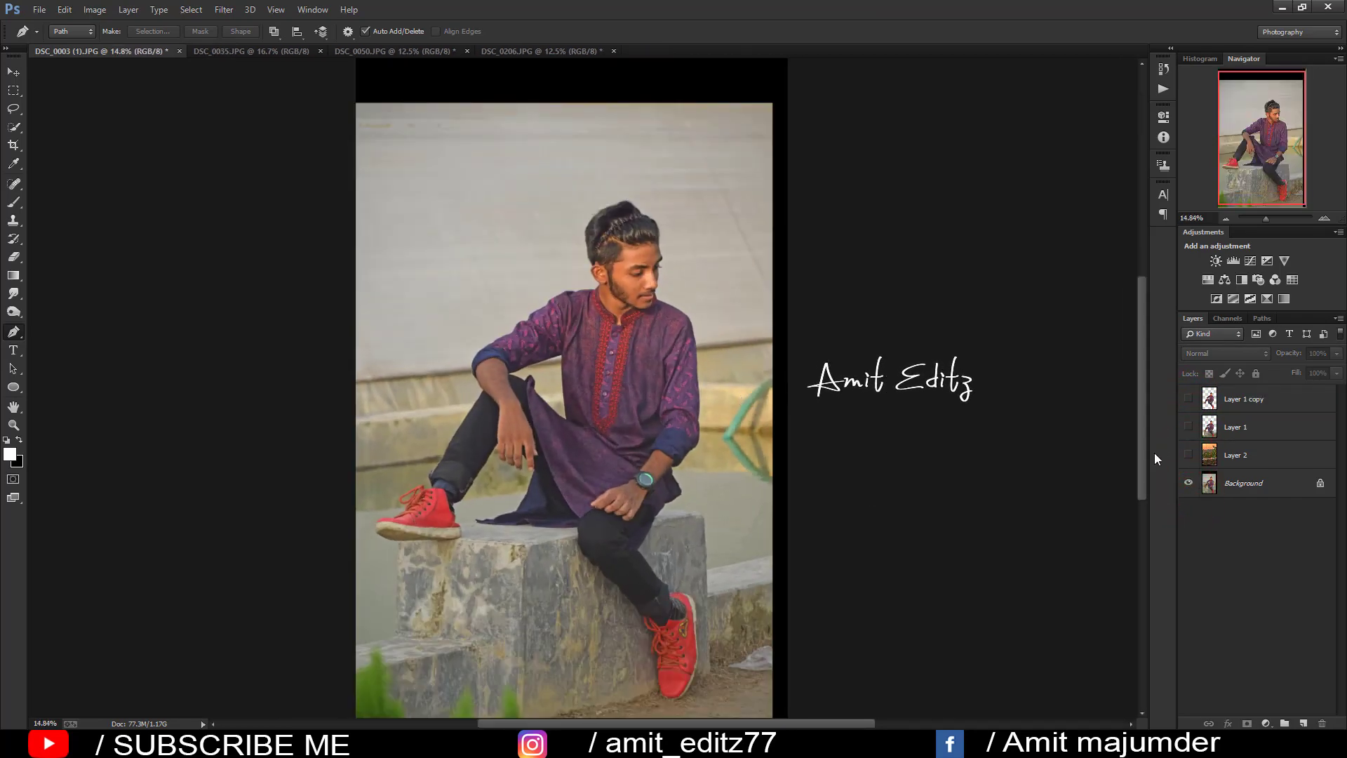
left_click(1189, 483)
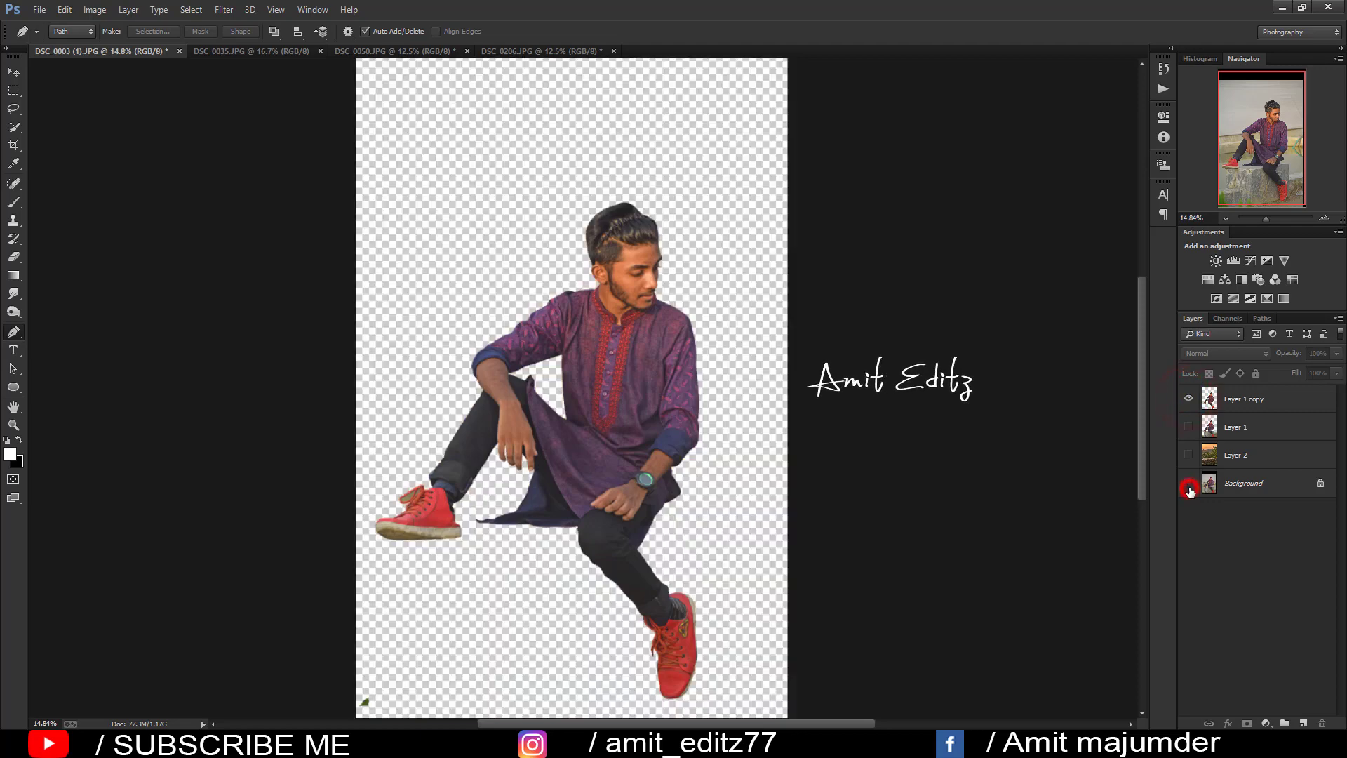
left_click(1189, 483)
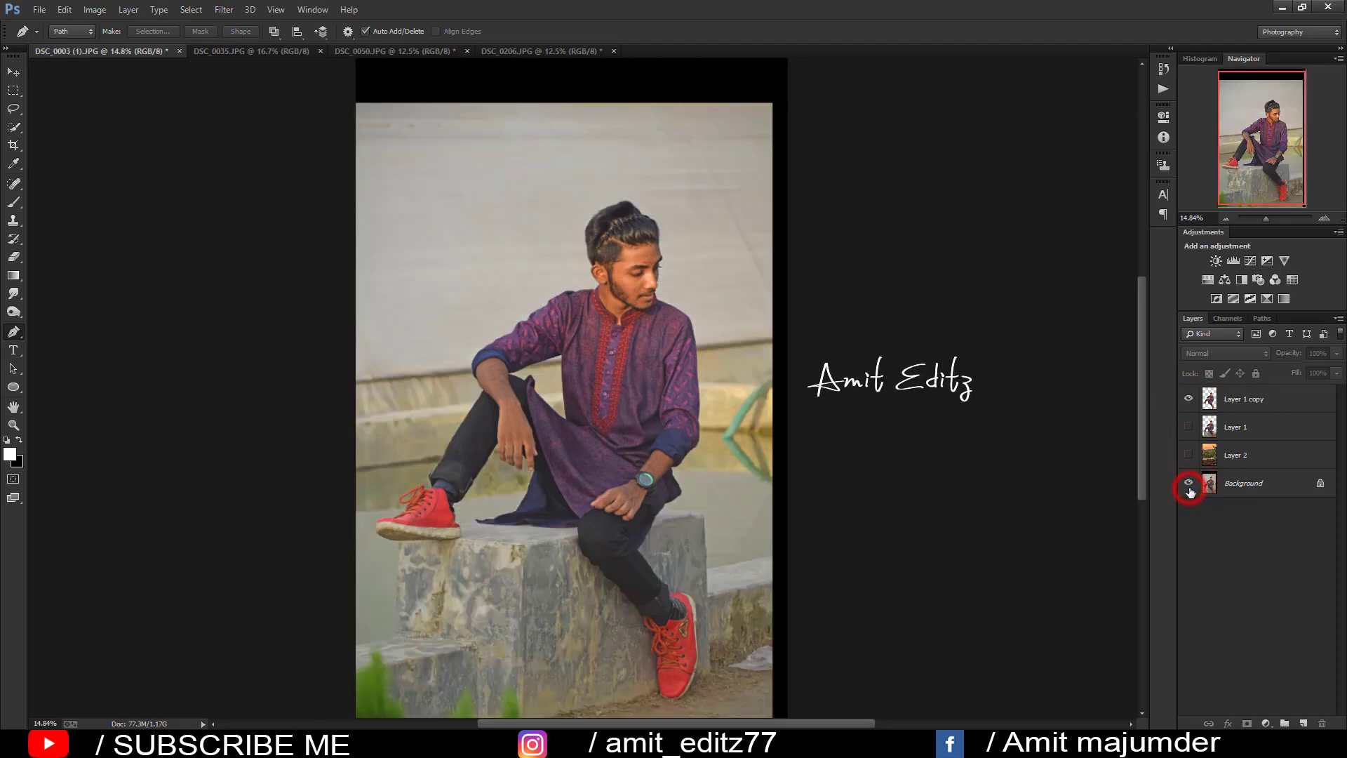
left_click(1188, 426)
left_click(1189, 483)
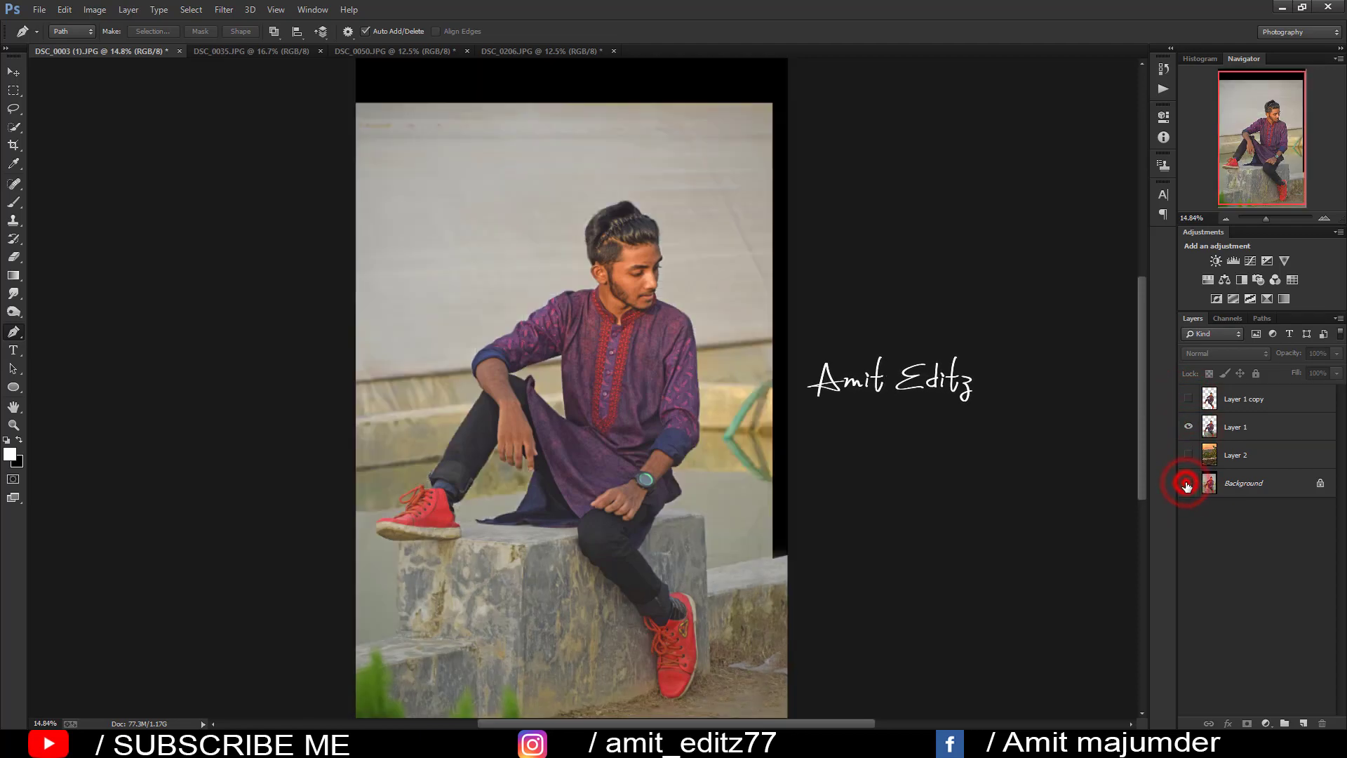
left_click(1189, 482)
left_click(1189, 483)
left_click(1188, 455)
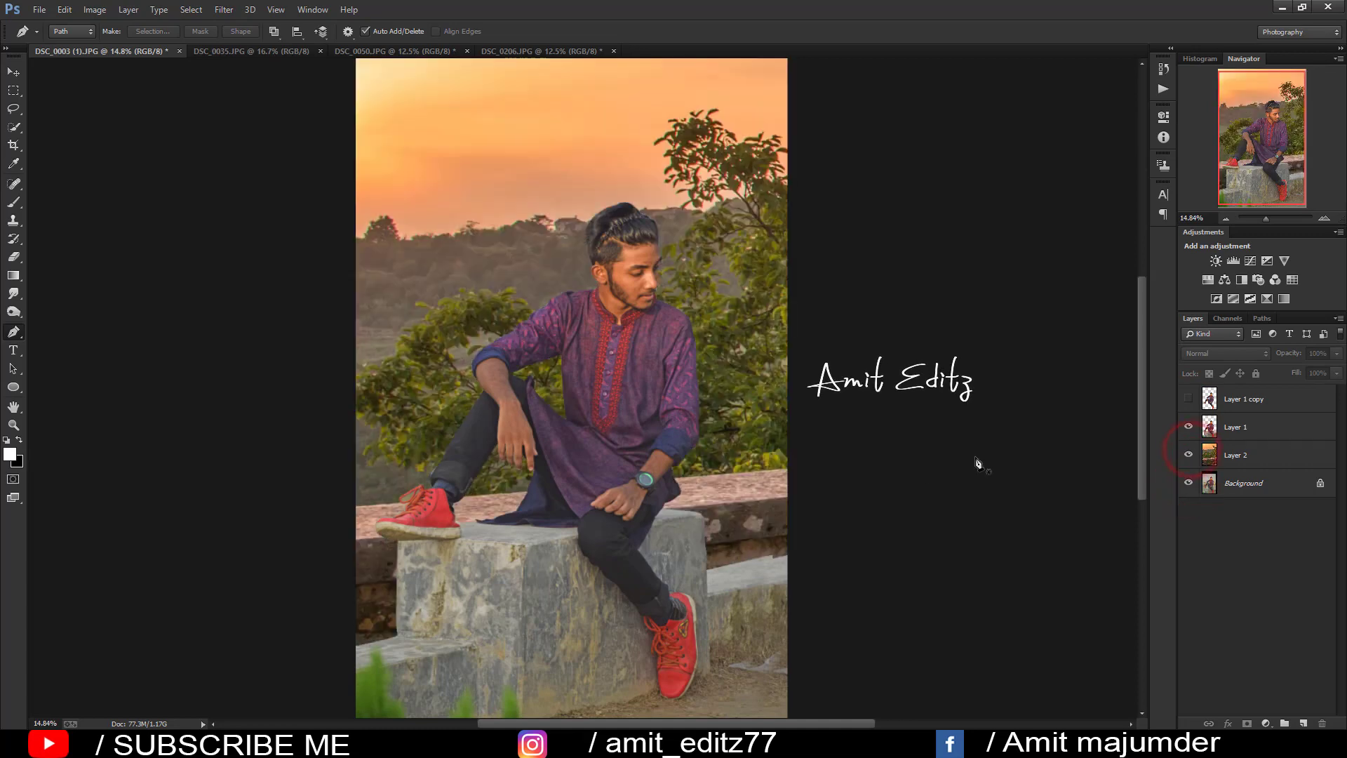
left_click(1192, 426)
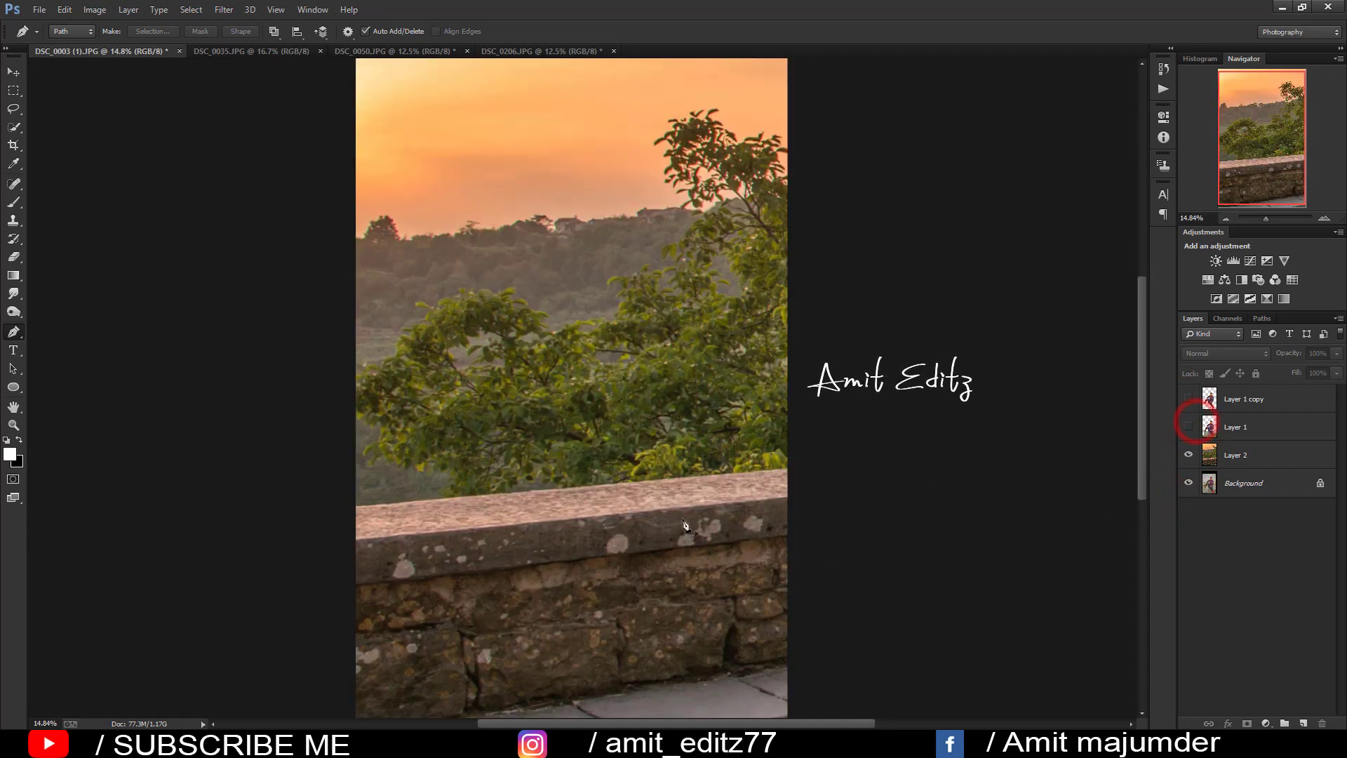
left_click(1188, 398)
Step: Select Layer 1 copy and recheck the original photo, keeping the cut-out man over the sunset
scroll(634, 495, "up", 3)
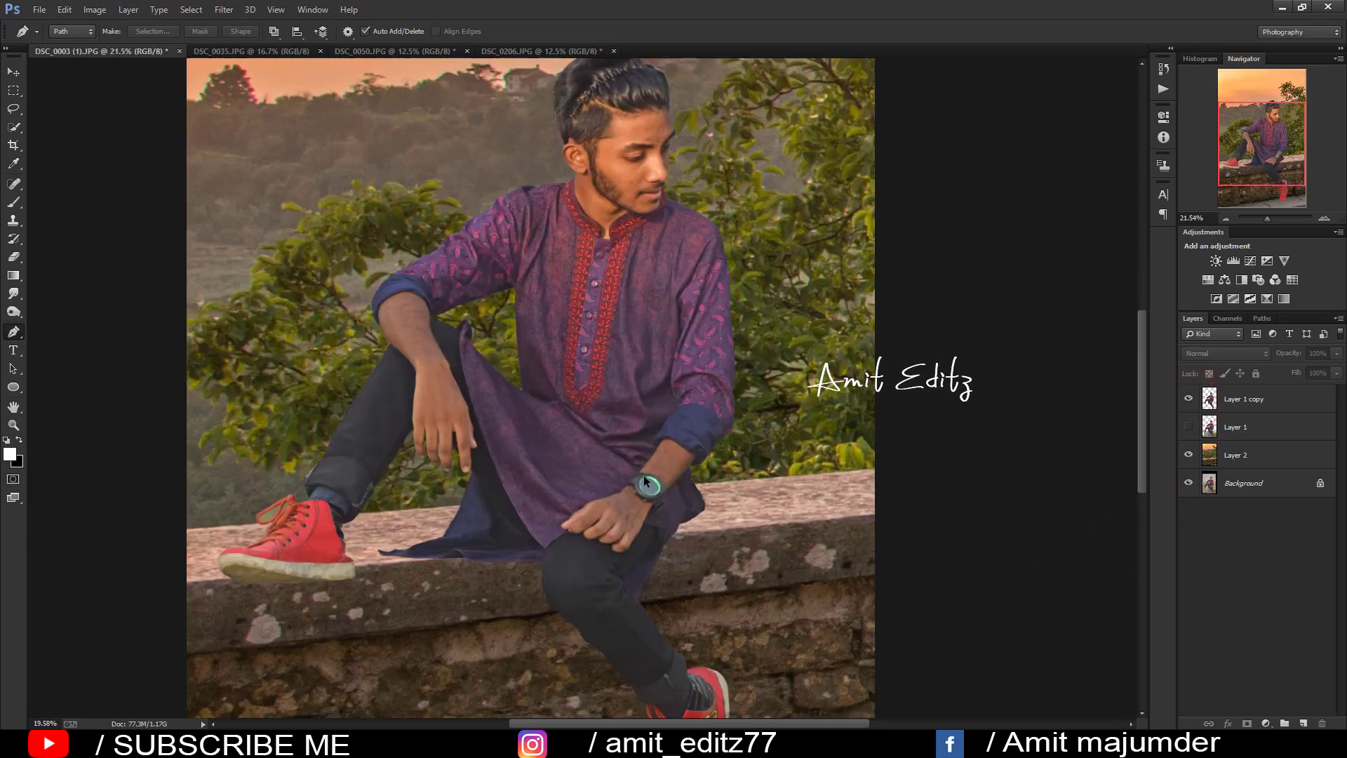
scroll(633, 495, "down", 3)
scroll(633, 495, "up", 4)
scroll(634, 495, "down", 5)
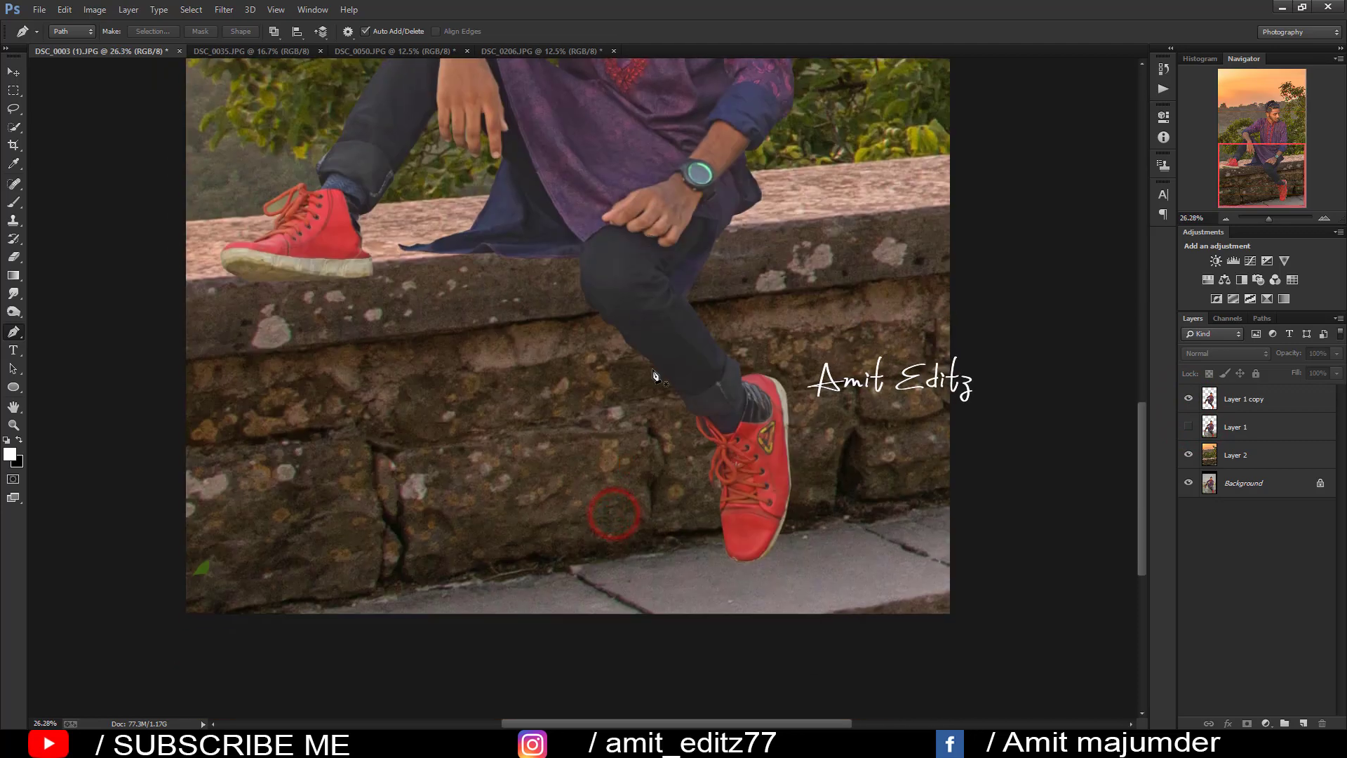
scroll(651, 368, "up", 1)
scroll(651, 368, "down", 1)
scroll(651, 368, "down", 2)
scroll(651, 367, "down", 2)
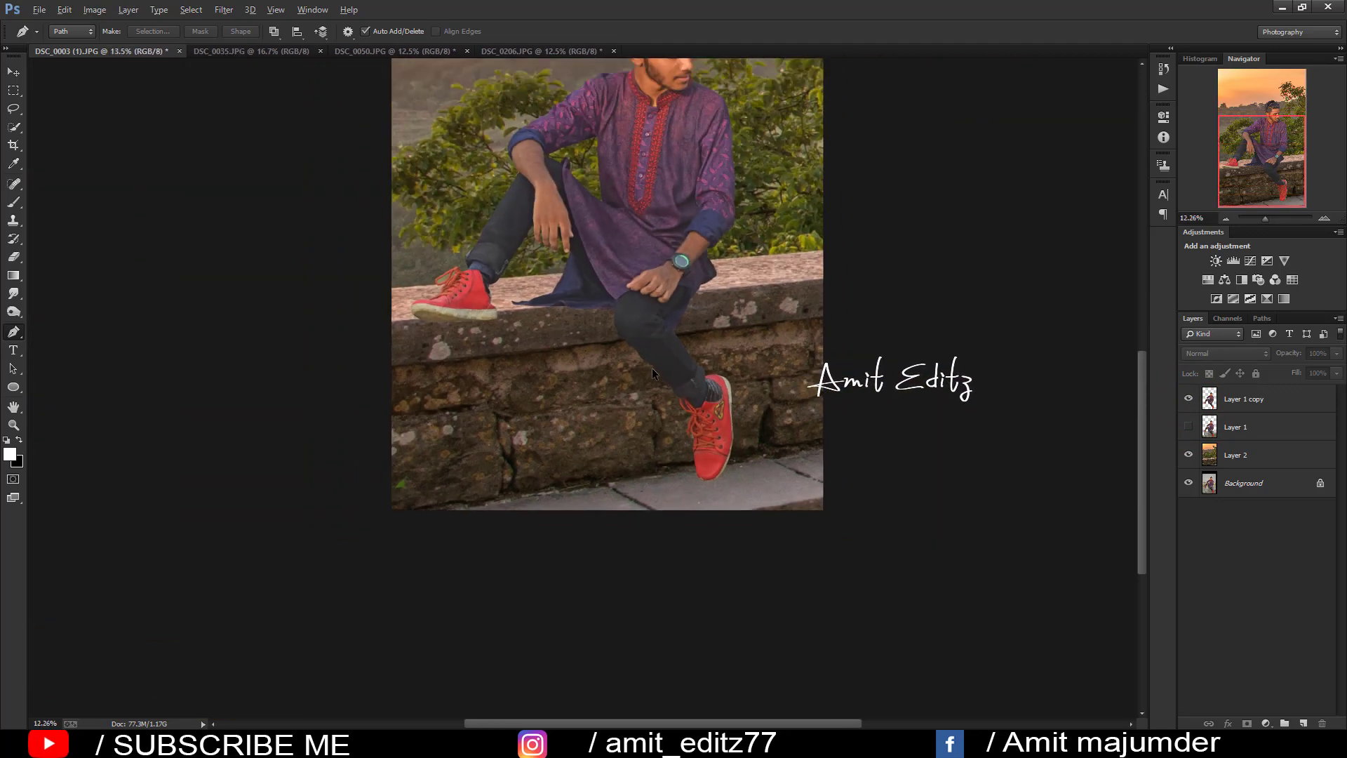
scroll(651, 367, "down", 2)
left_click(1242, 398)
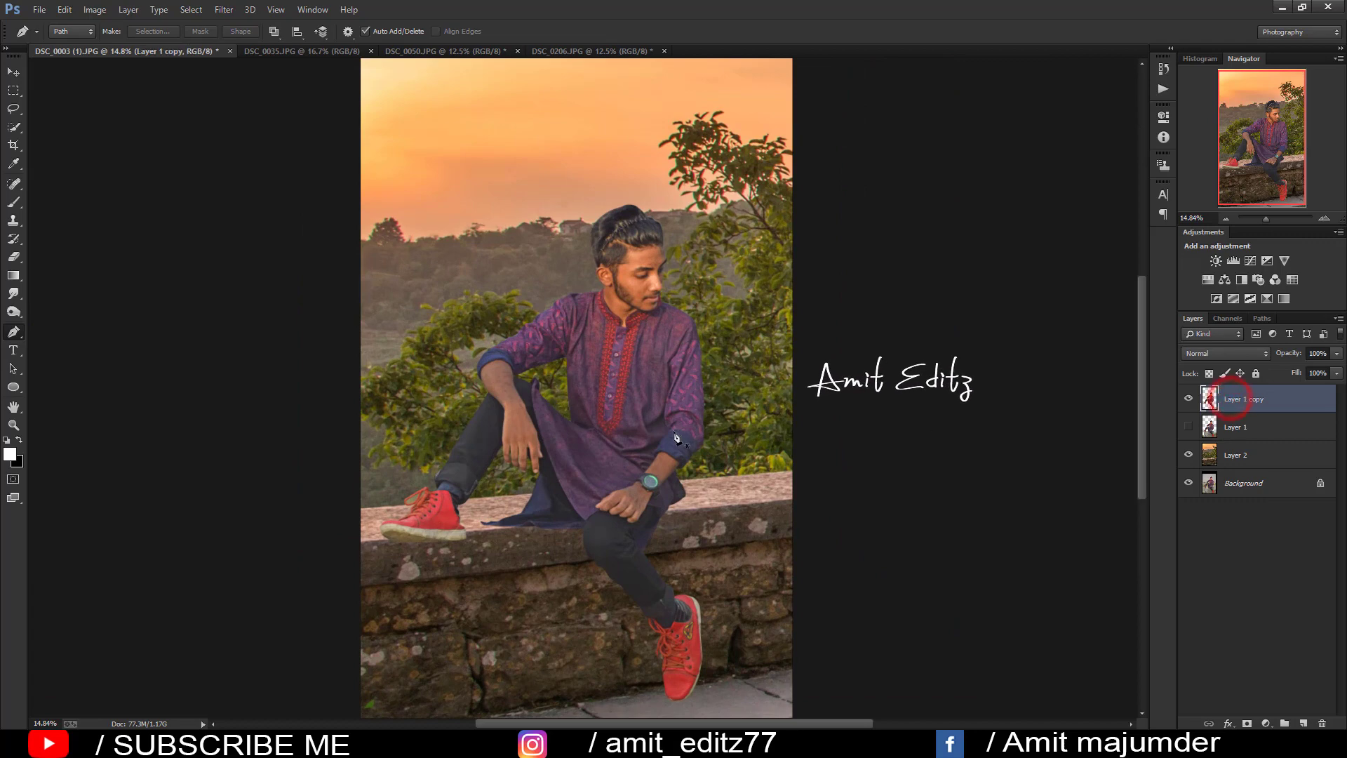
scroll(657, 432, "down", 1)
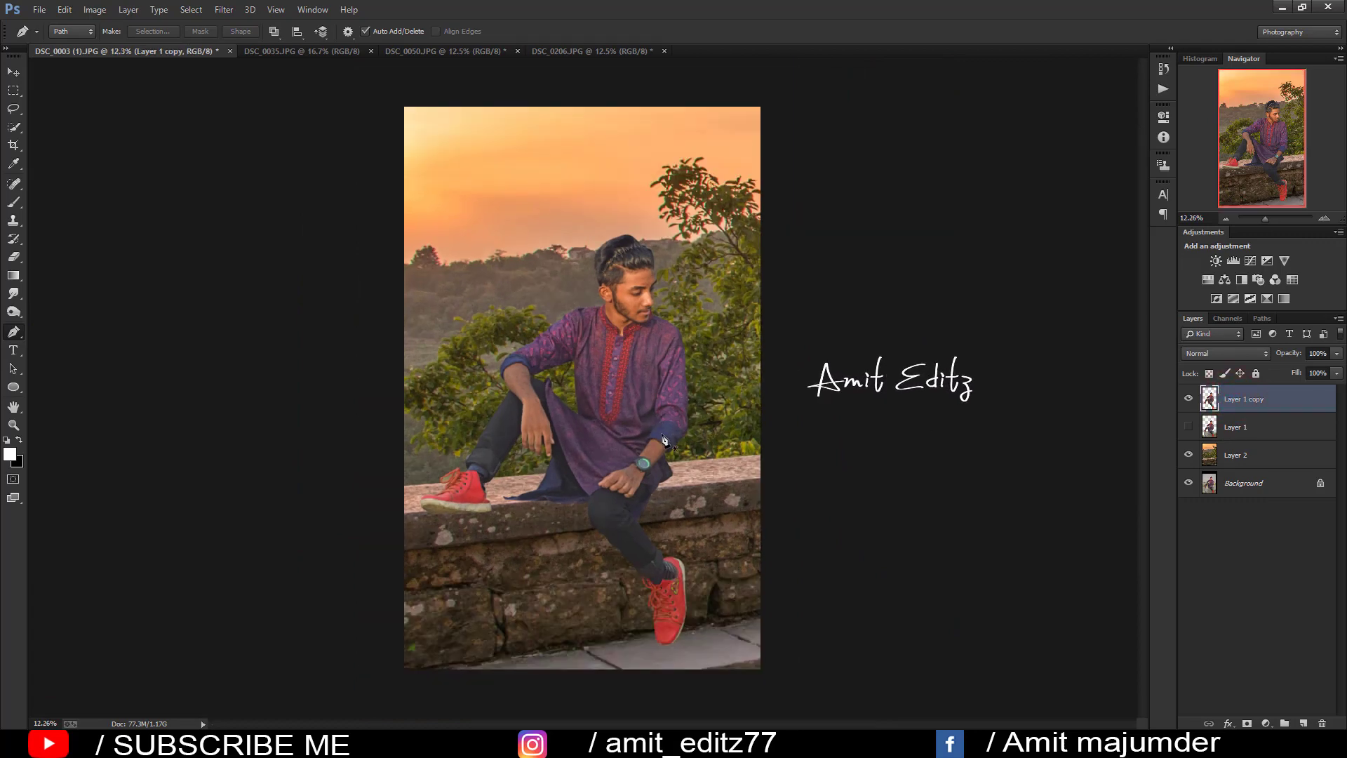
scroll(662, 439, "down", 2)
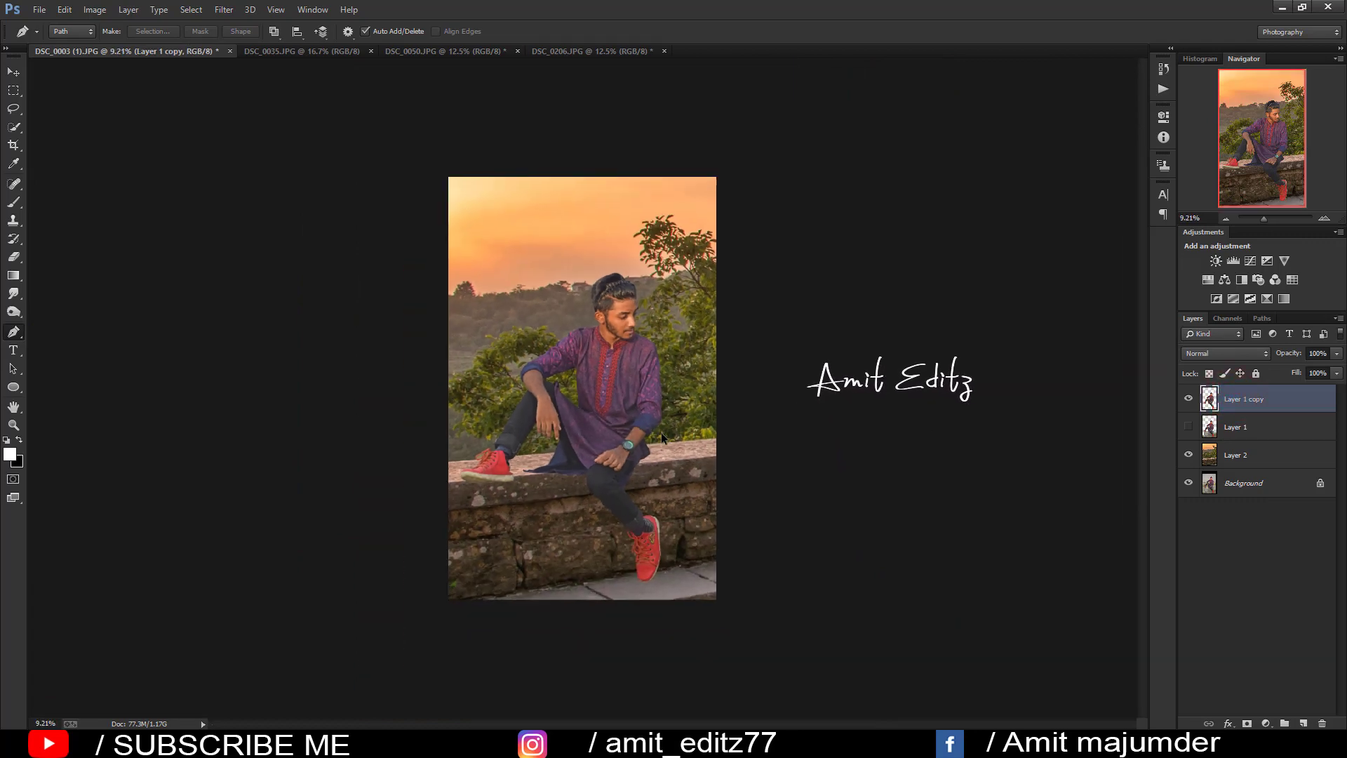
scroll(662, 438, "up", 1)
scroll(662, 439, "up", 1)
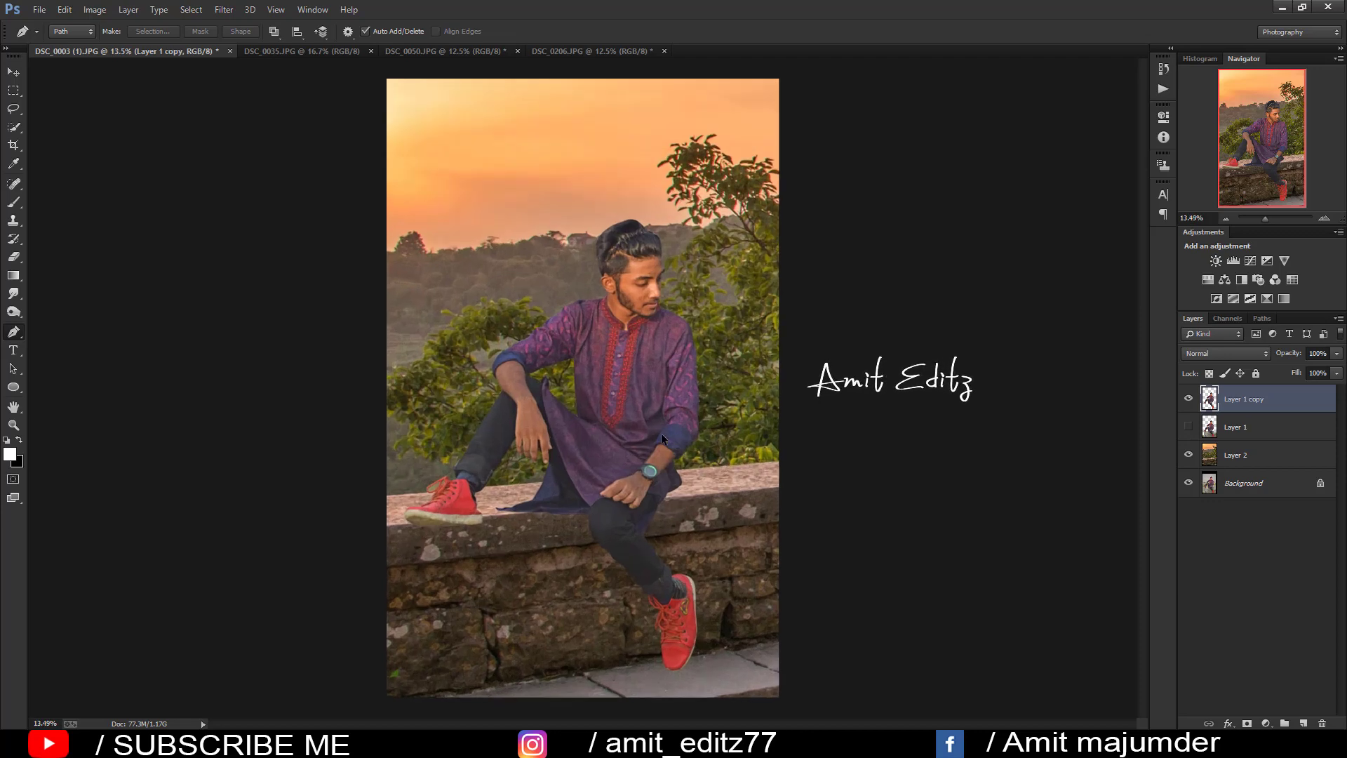
left_click(1191, 428)
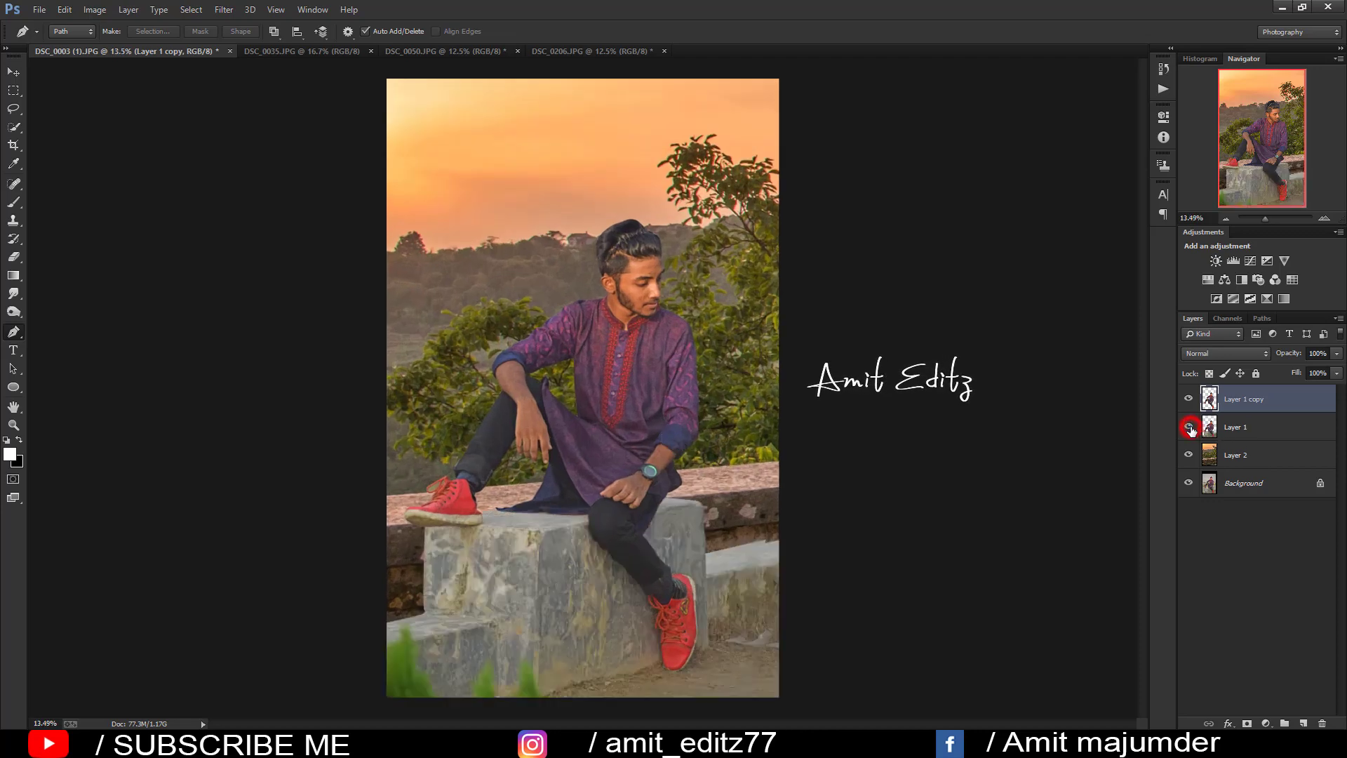
left_click(1190, 428)
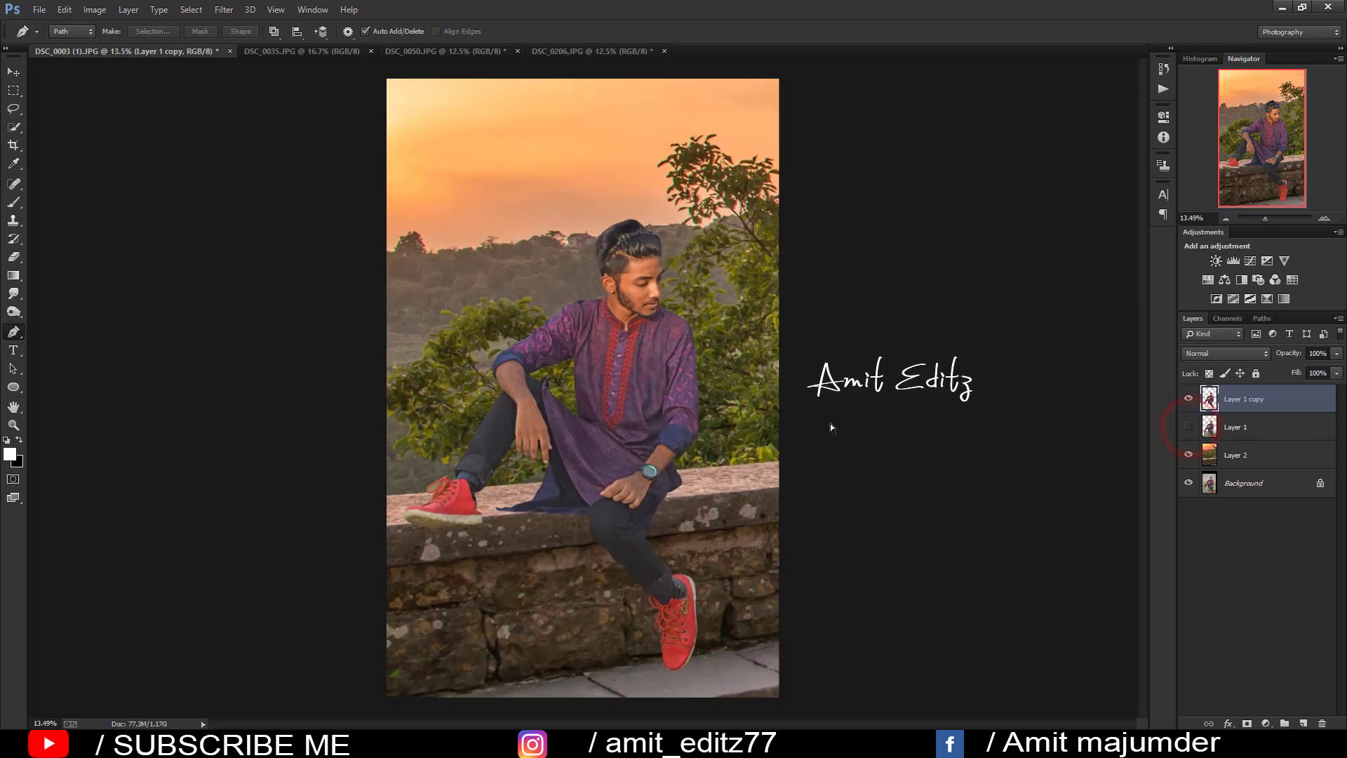
scroll(788, 407, "down", 1)
Step: Duplicate the sunset background layer with the Move tool active
left_click(12, 72)
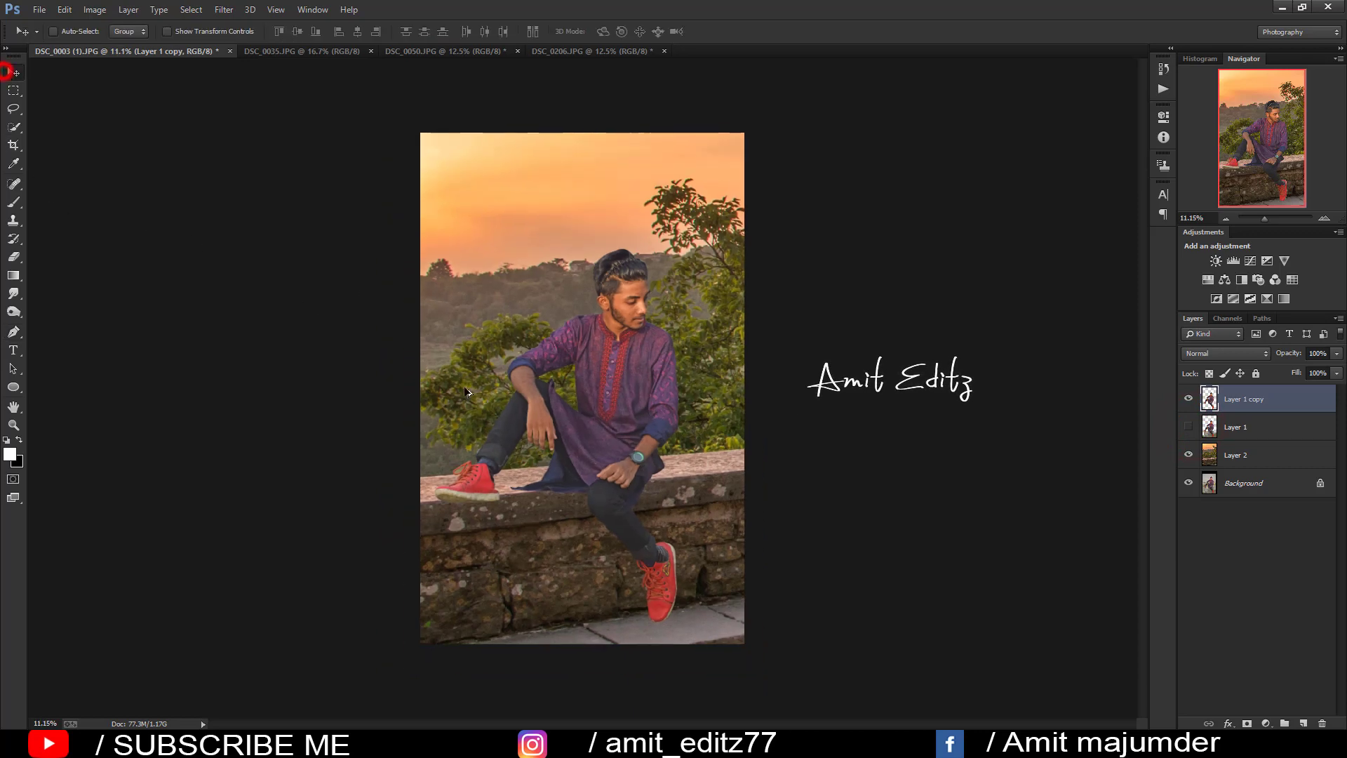
scroll(723, 438, "up", 1)
scroll(723, 439, "down", 2)
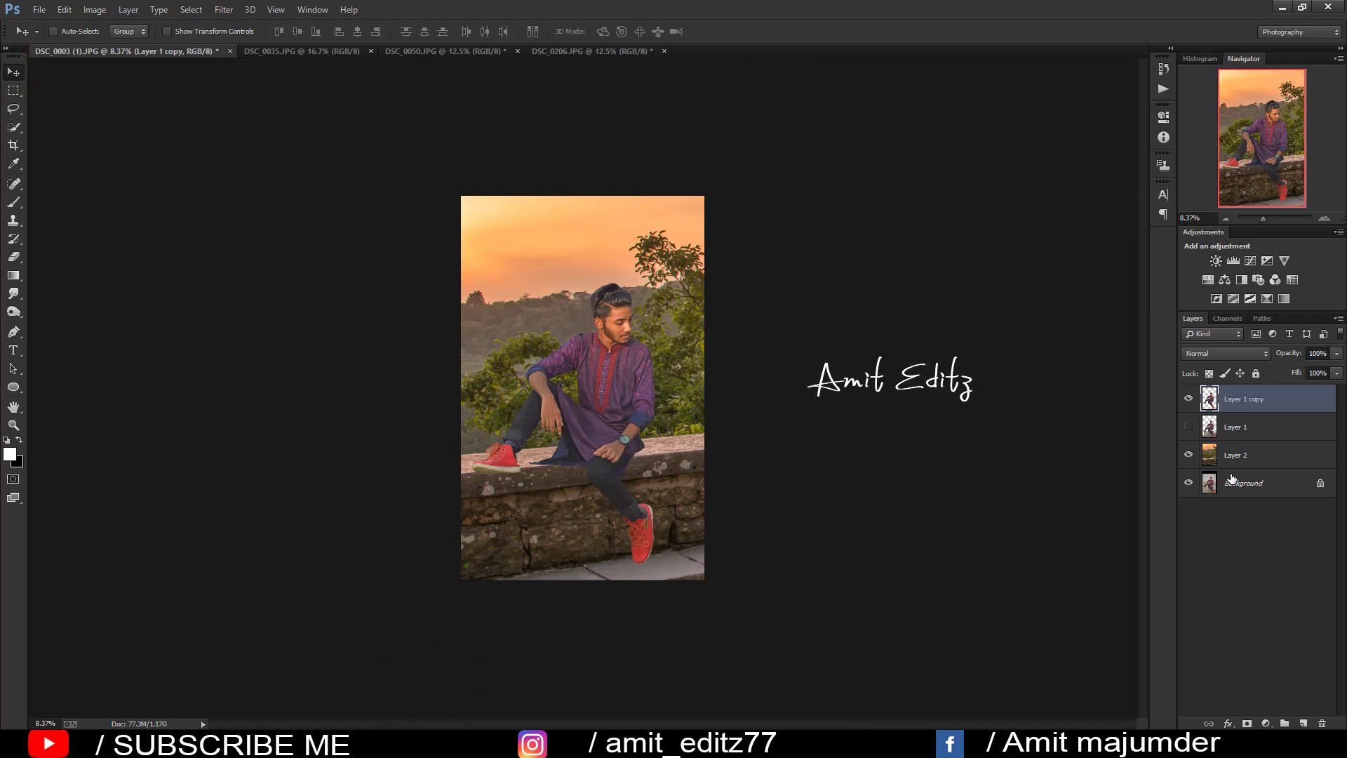
mouse_move(1257, 452)
left_mouse_down()
mouse_move(1319, 691)
mouse_move(1303, 723)
left_mouse_up()
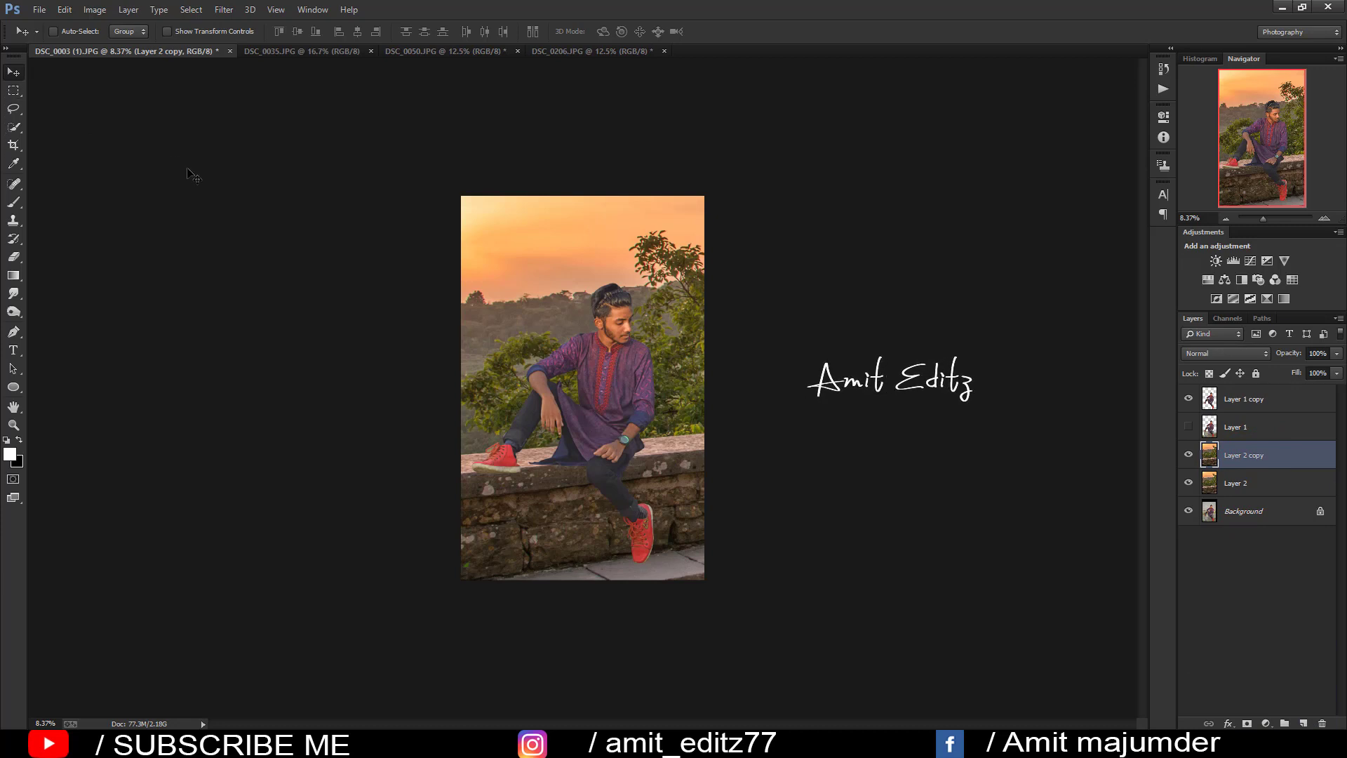
key("ctrl+t")
scroll(709, 359, "down", 2)
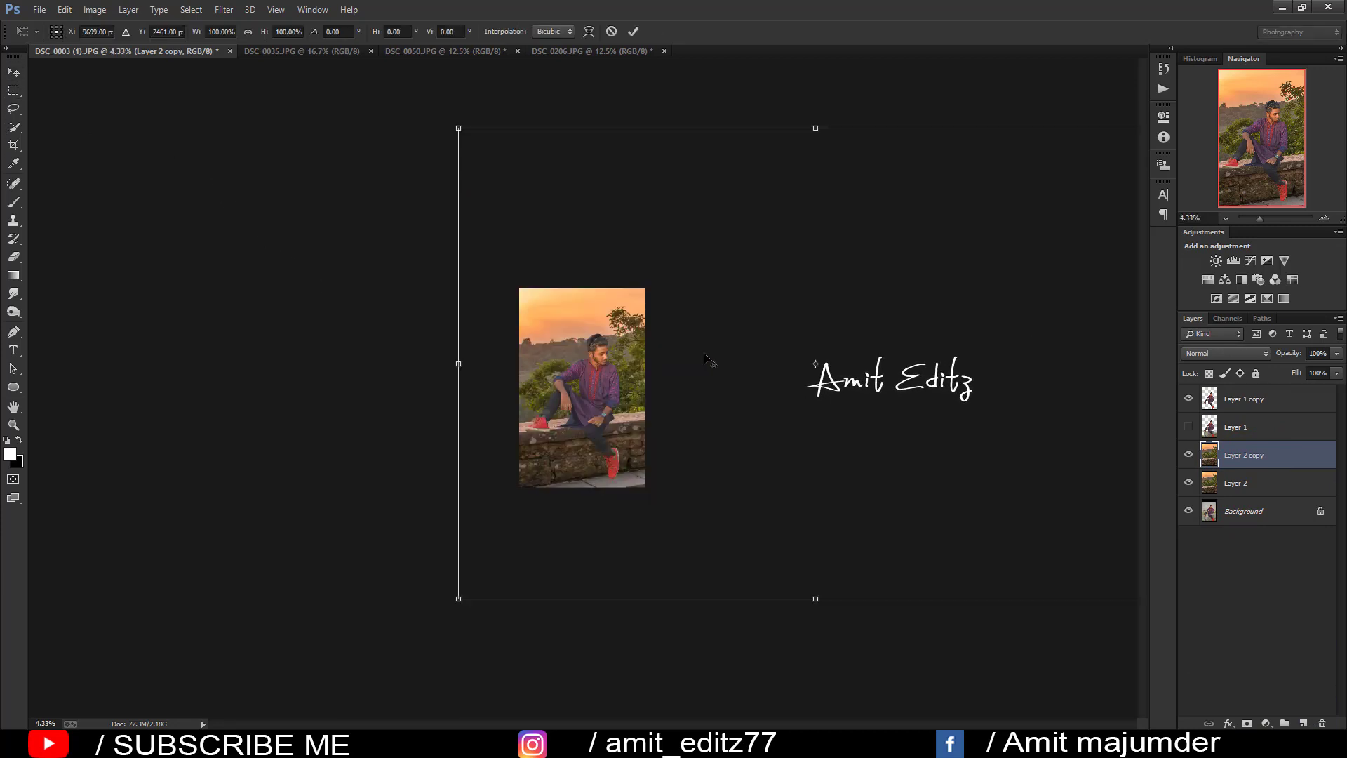
key("Return")
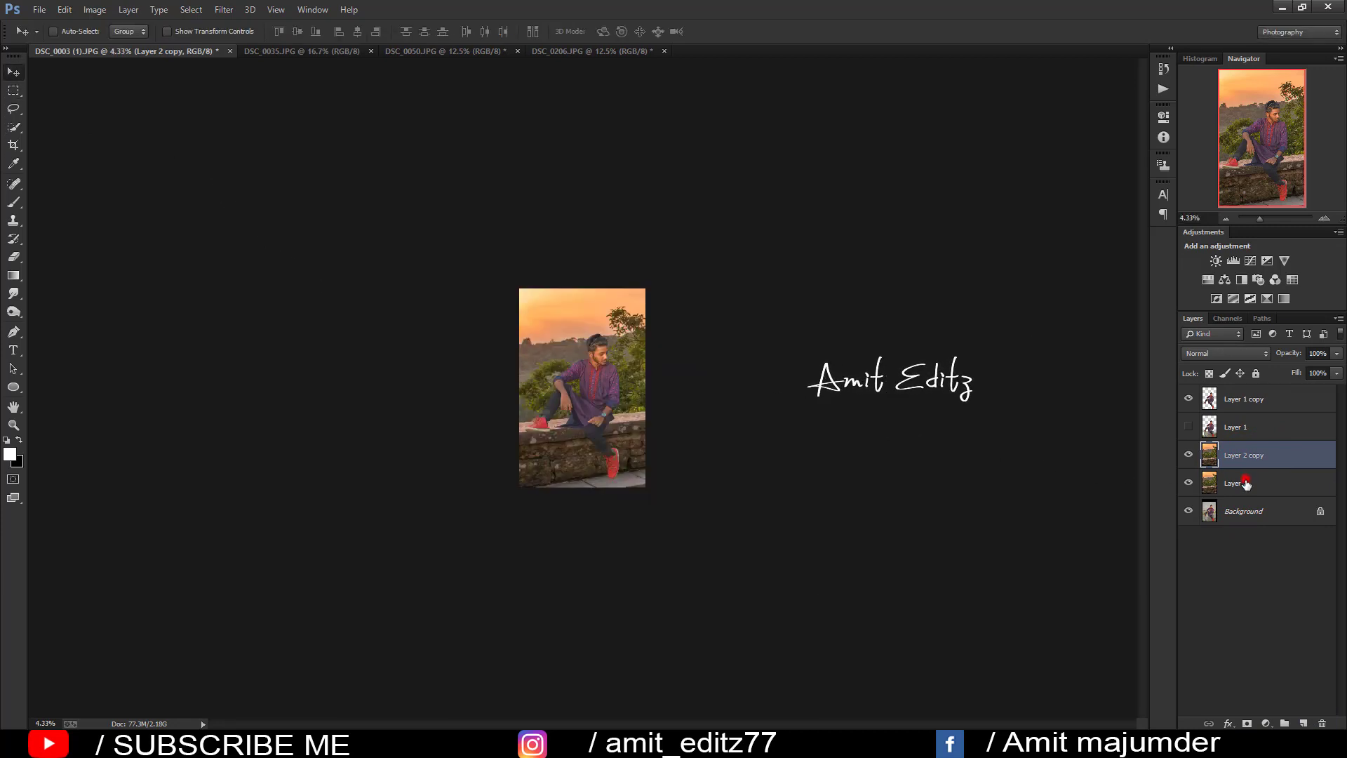
Step: Scale the sunset copy to about 83% and move it down and left
left_click(1244, 483)
key("ctrl+t")
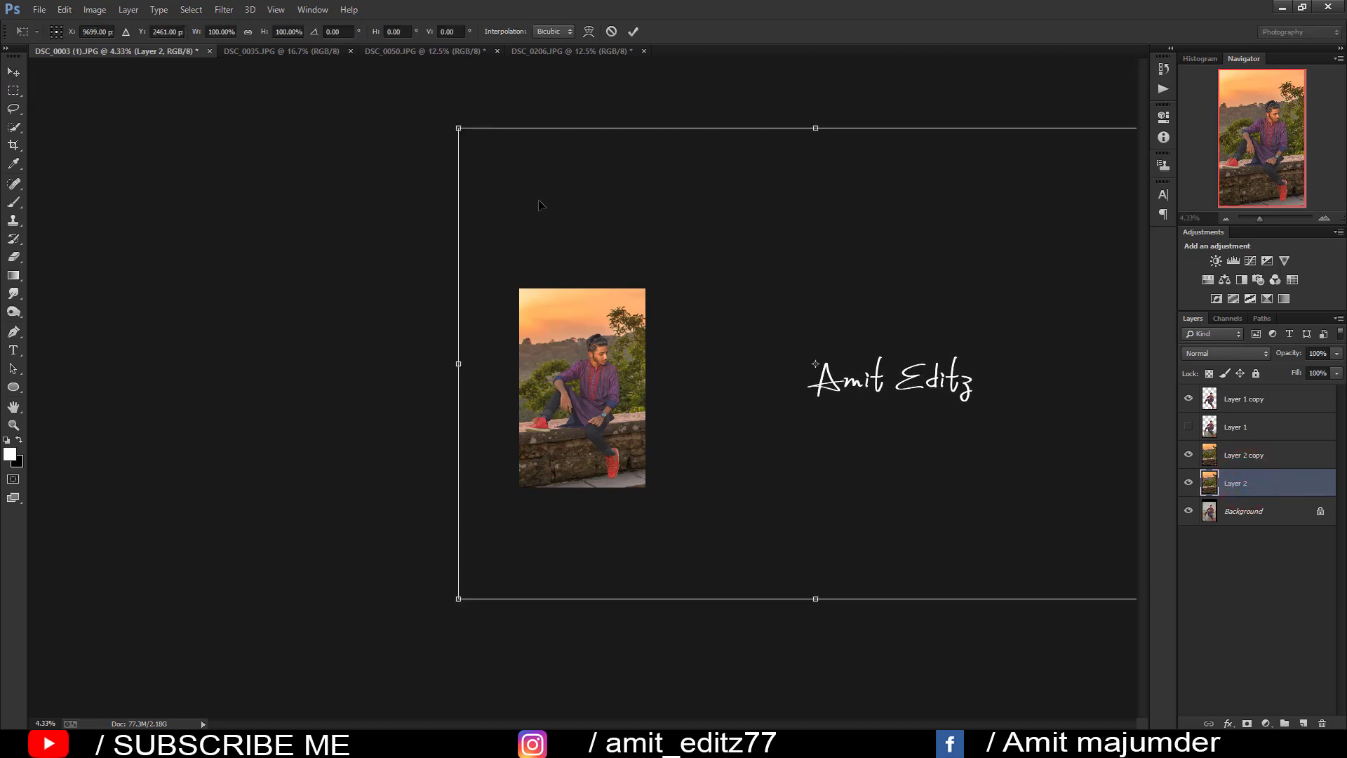
key("Return")
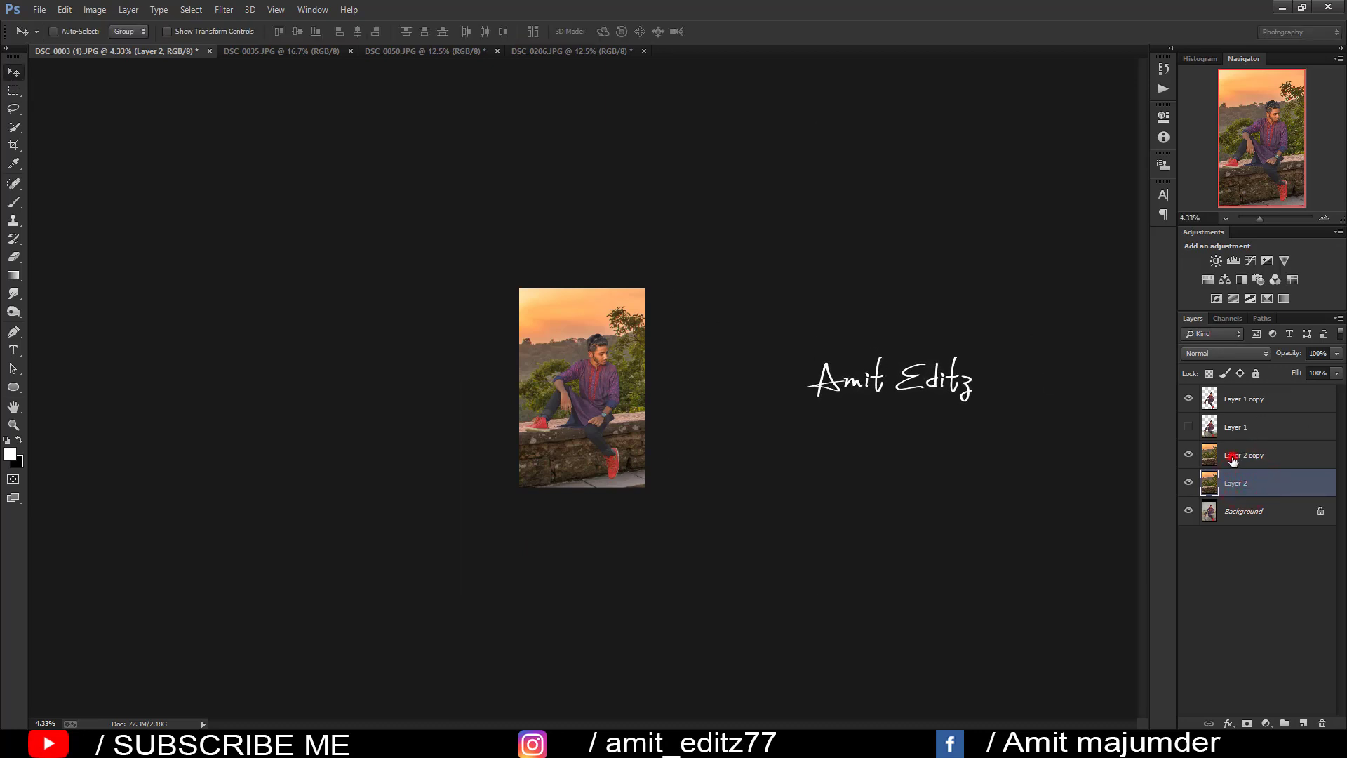
left_click(1233, 457)
key("ctrl+t")
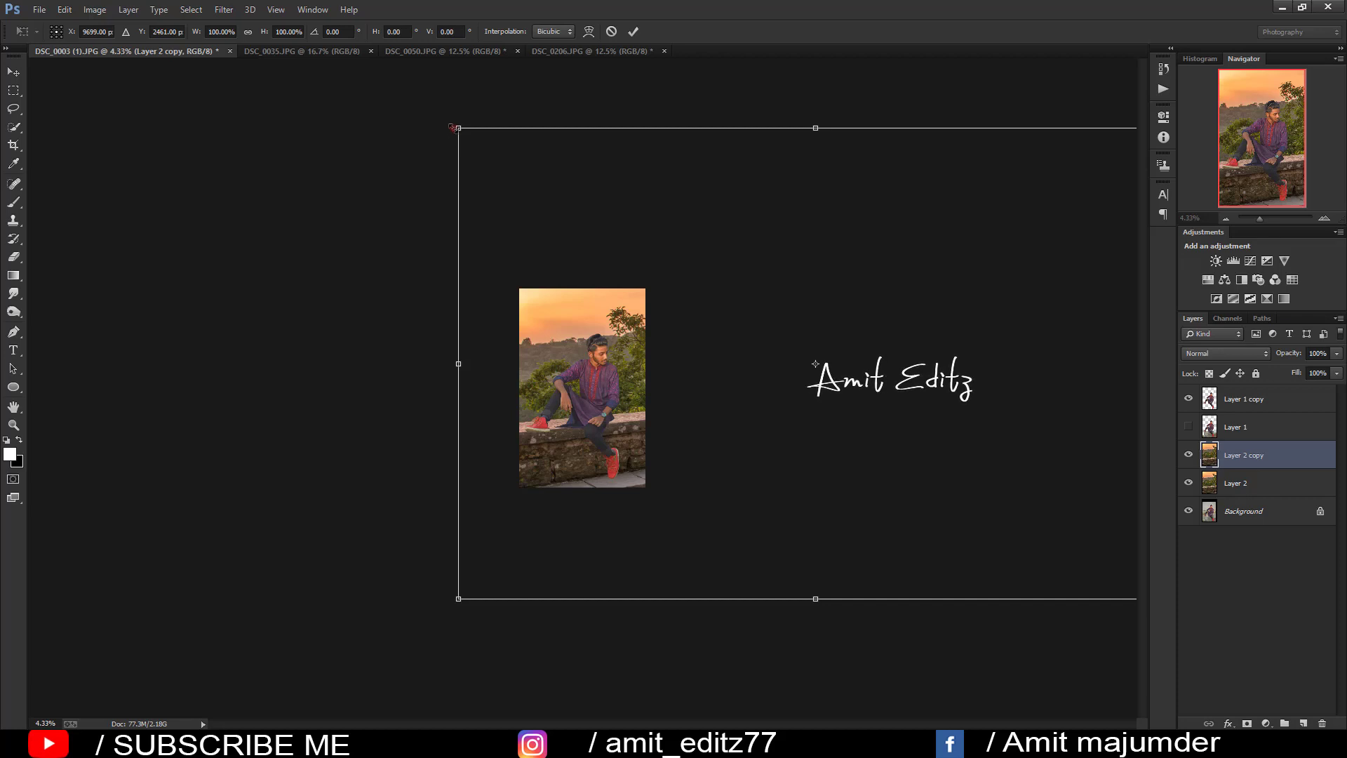
left_click_drag(452, 128, 520, 172)
mouse_move(638, 301)
left_mouse_down()
mouse_move(598, 345)
mouse_move(598, 334)
left_mouse_up()
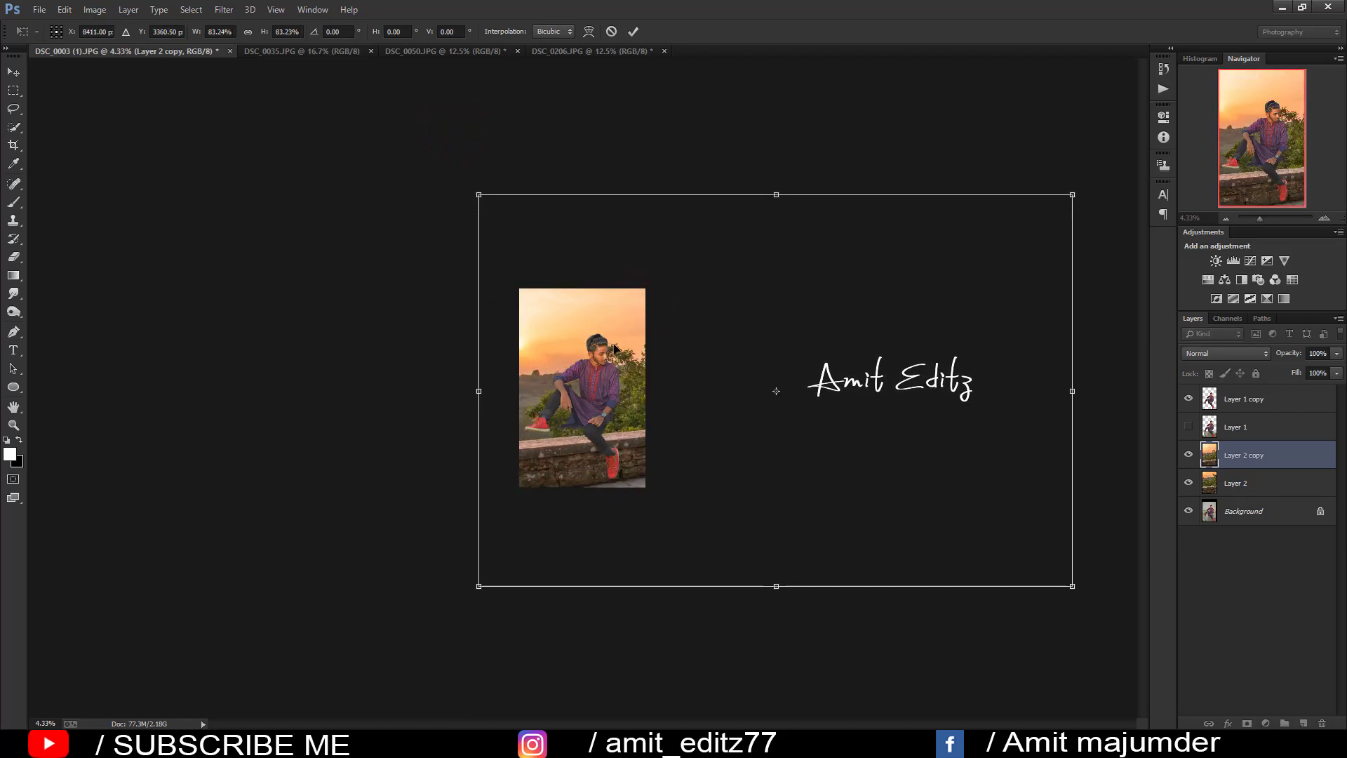
double_click(610, 367)
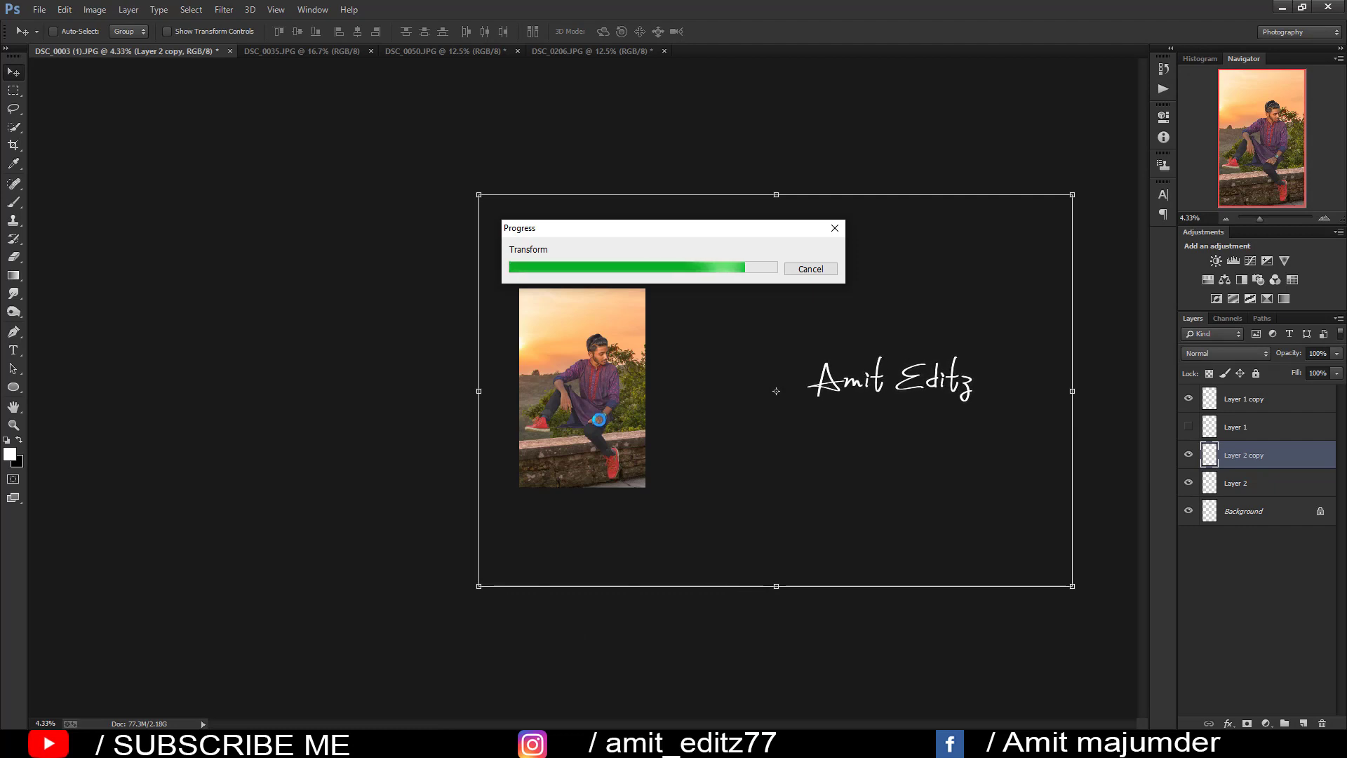
Step: Shift the sunset copy slightly right into place behind the man
scroll(568, 421, "up", 5)
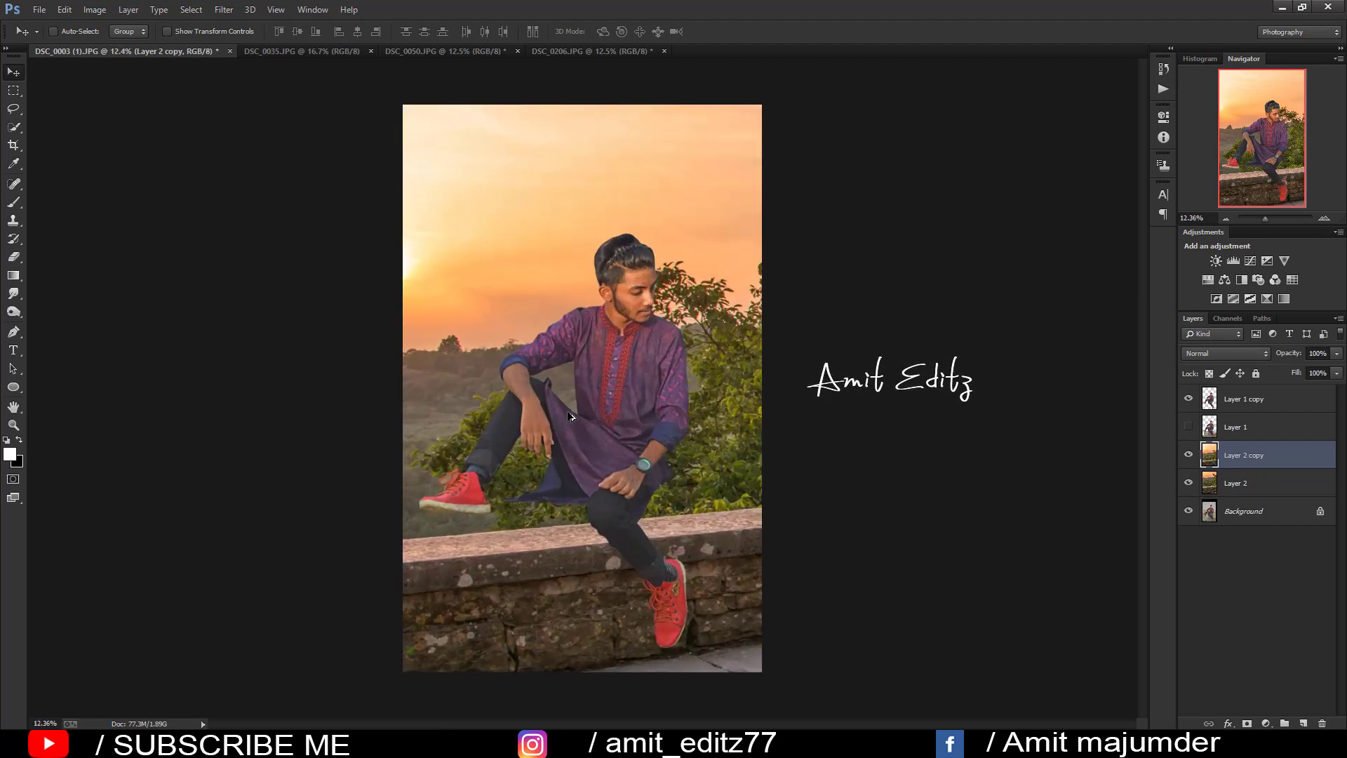
mouse_move(621, 407)
left_mouse_down()
mouse_move(716, 407)
mouse_move(644, 397)
left_mouse_up()
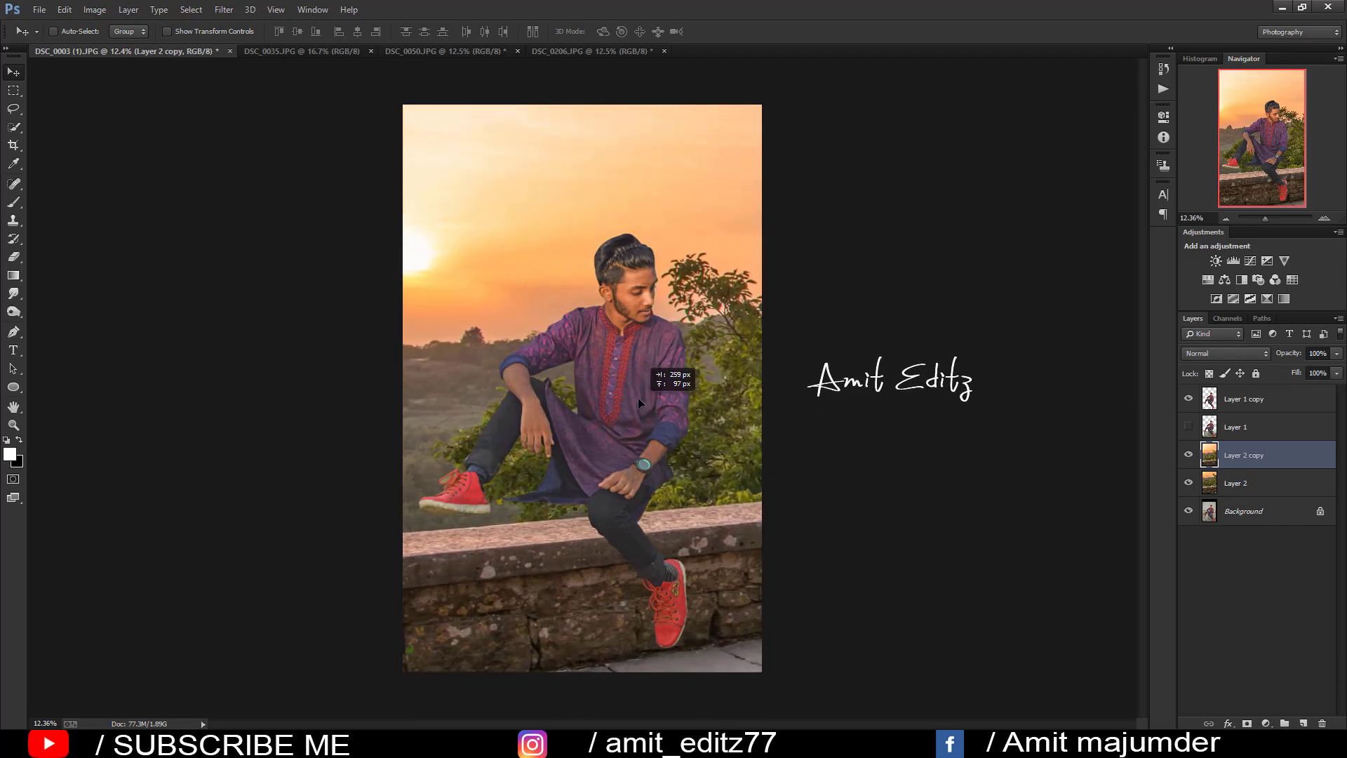
left_click_drag(644, 397, 629, 418)
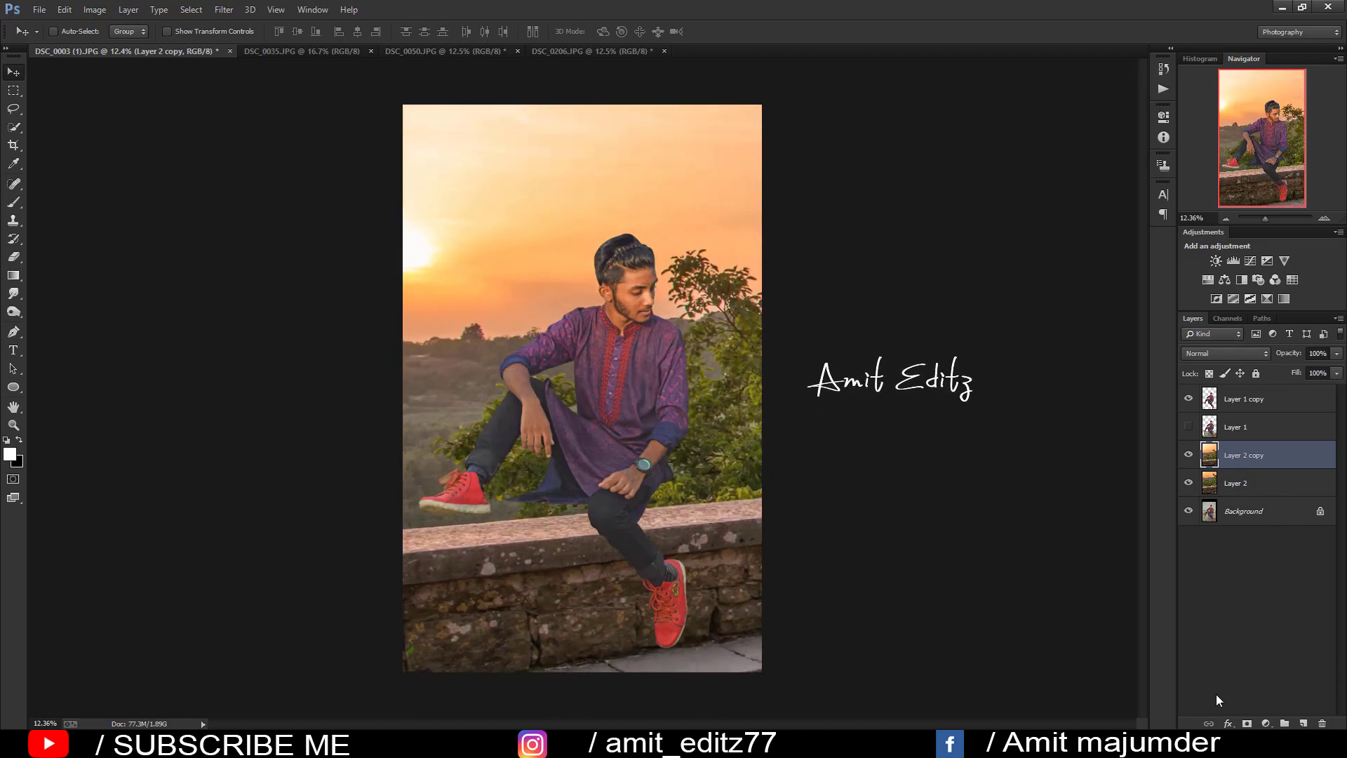
Step: Add a mask to Layer 2 copy and paint black over the wall and pavement
left_click(1247, 724)
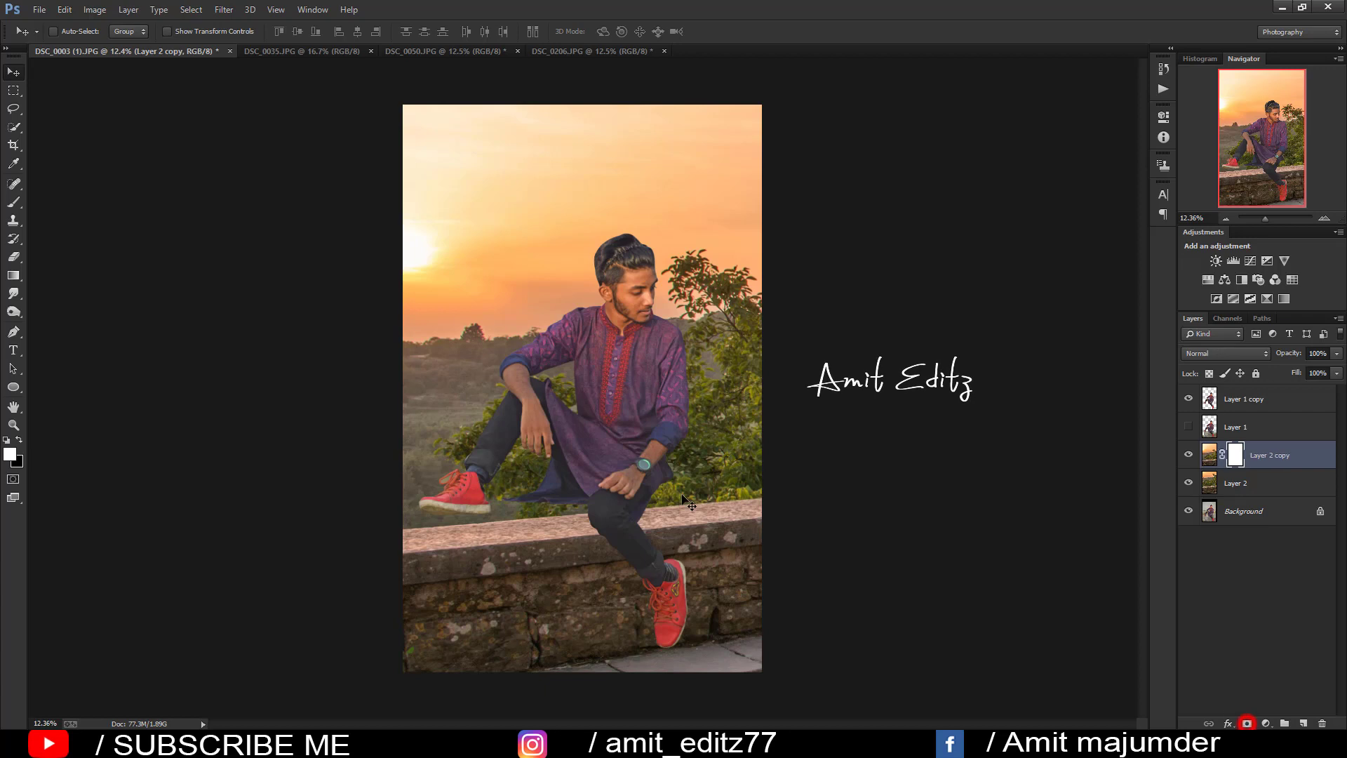
left_click(14, 201)
scroll(491, 534, "down", 3)
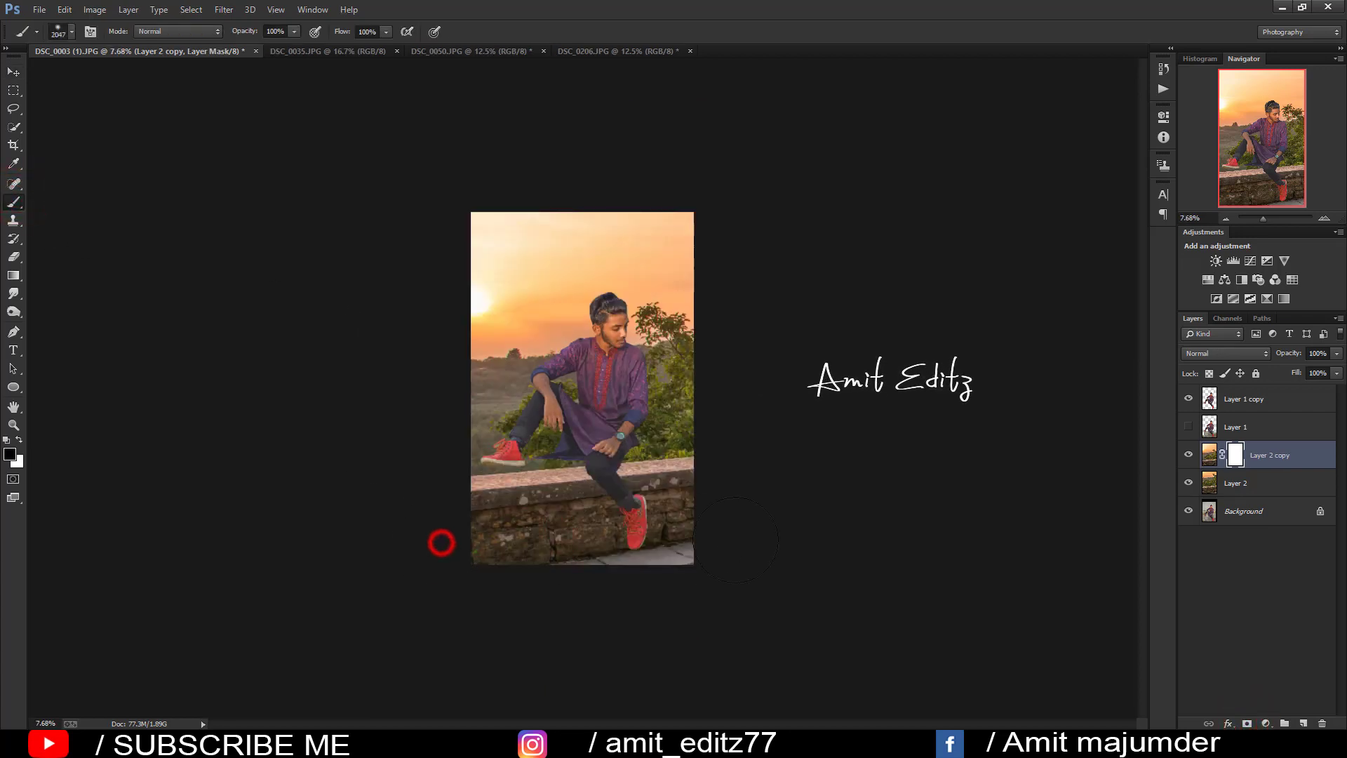
left_click_drag(736, 540, 676, 500)
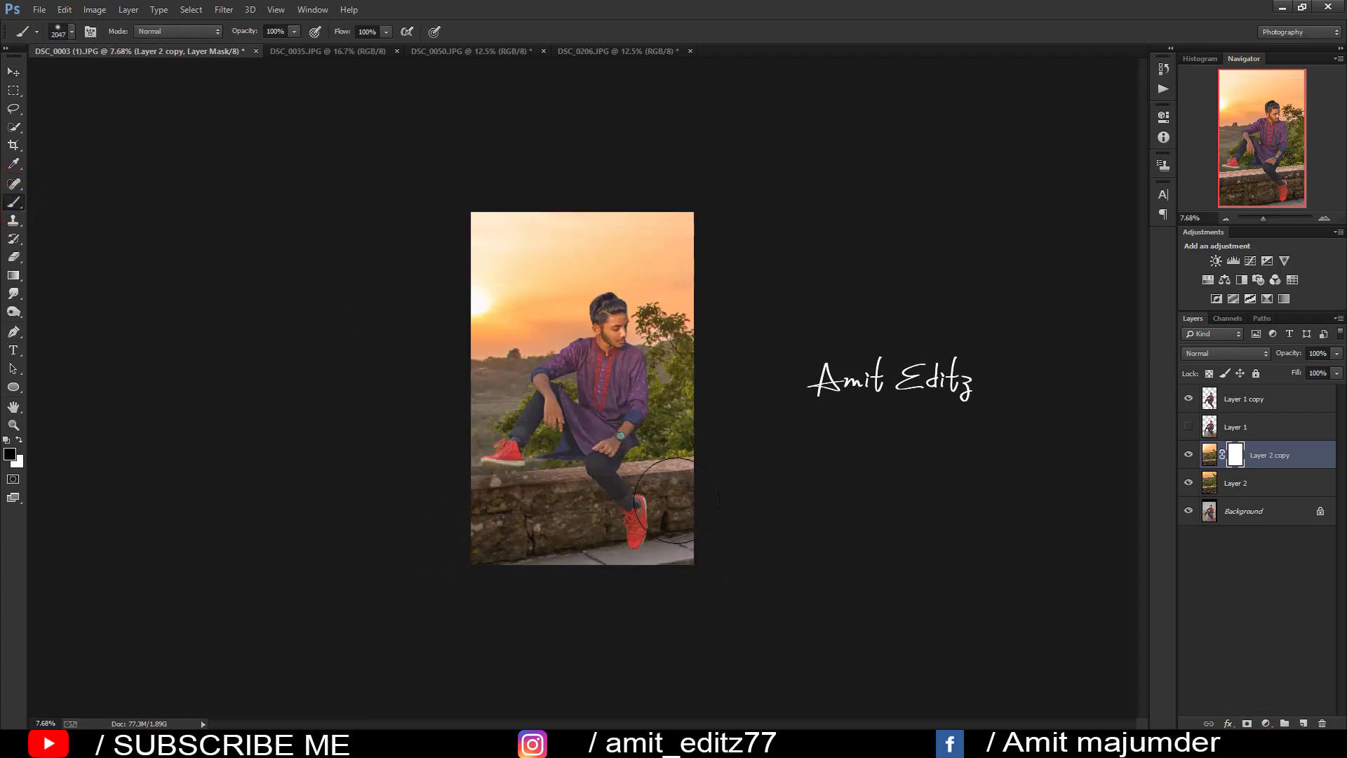
scroll(576, 505, "up", 2)
scroll(575, 513, "up", 2)
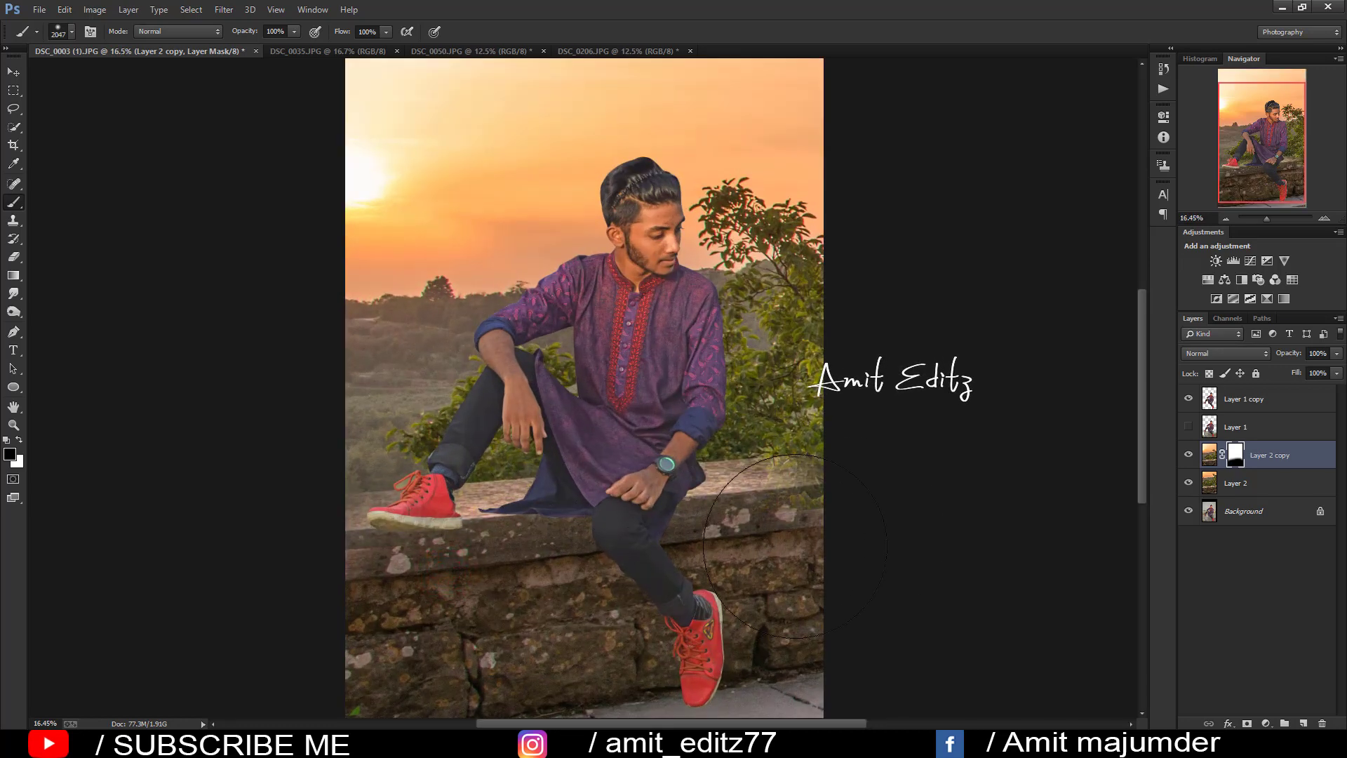
mouse_move(795, 546)
left_mouse_down()
mouse_move(380, 572)
mouse_move(489, 602)
left_mouse_up()
scroll(655, 505, "down", 3)
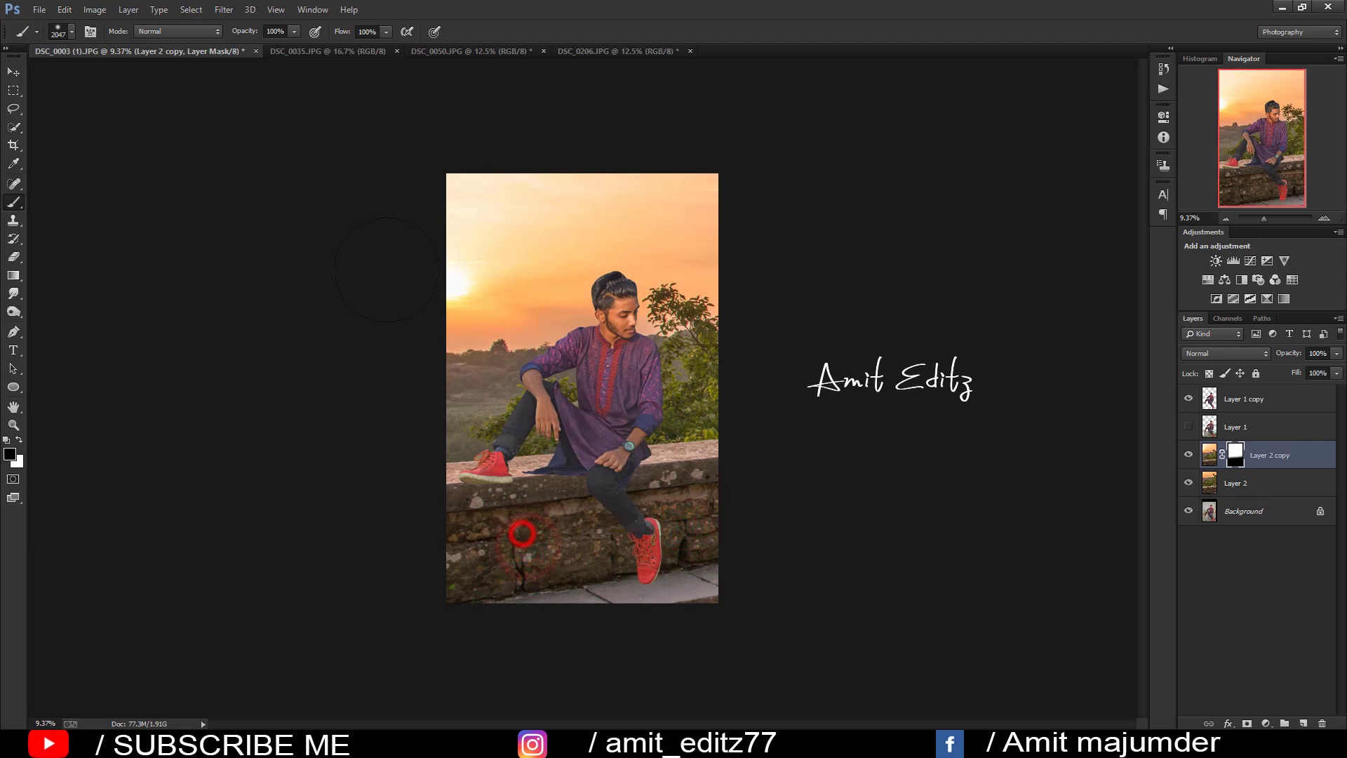
left_click(13, 72)
scroll(760, 386, "up", 3)
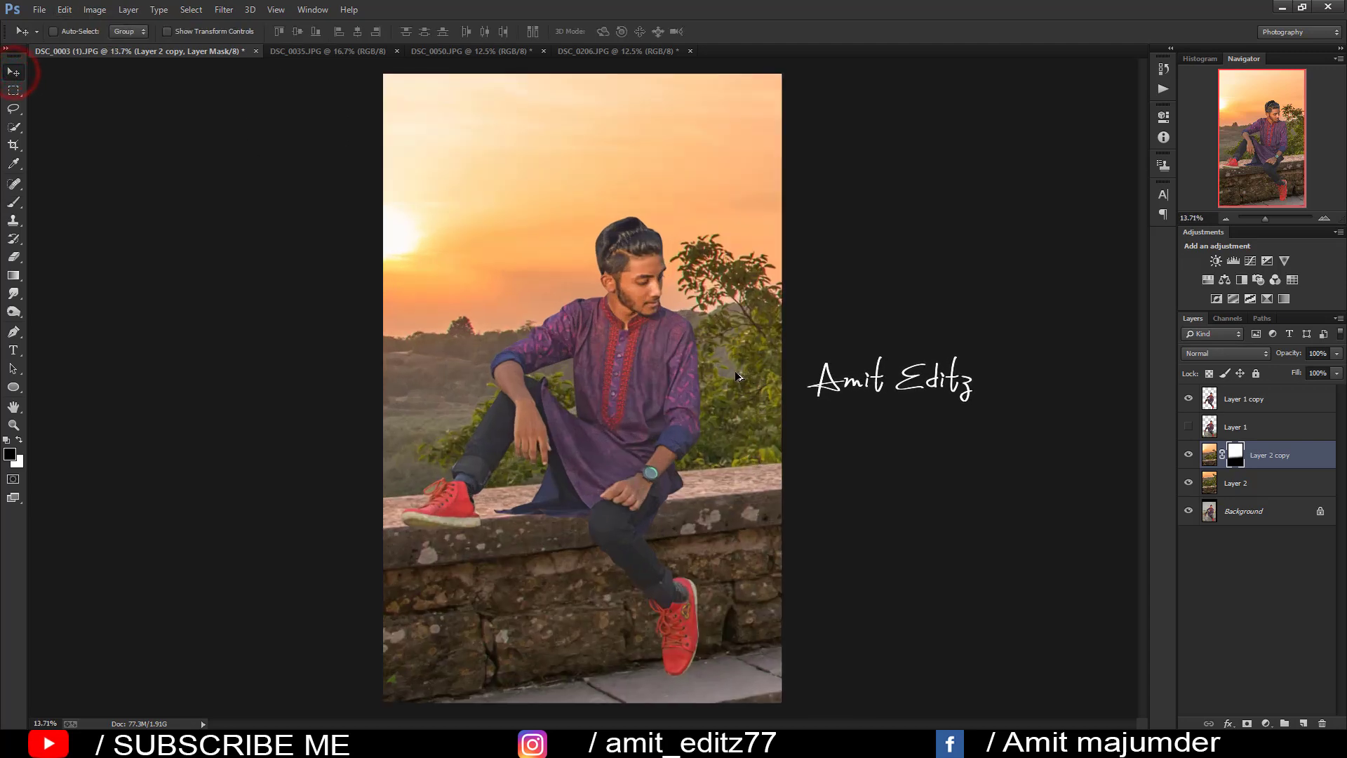
scroll(739, 376, "down", 2)
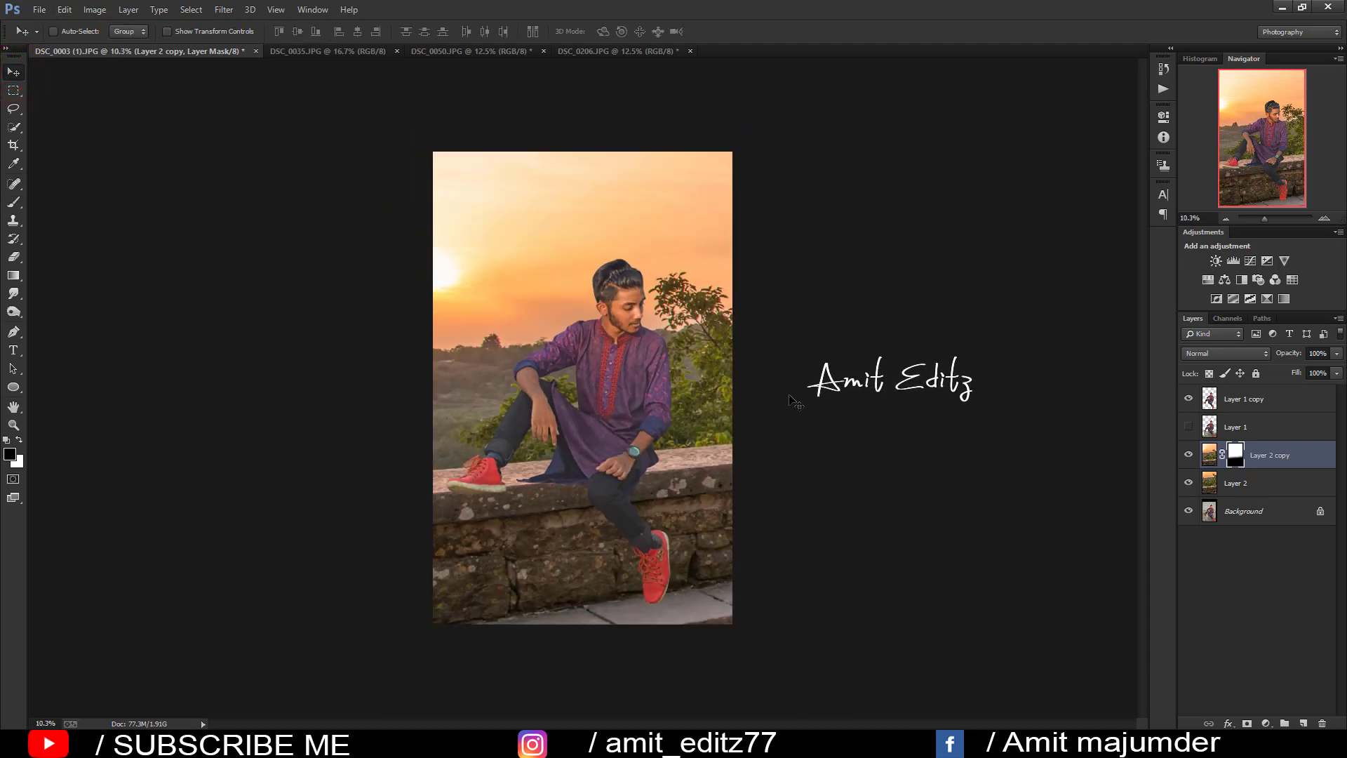
Step: Scale the seated man to about 95% and move him up-left onto the wall
left_click(1236, 400)
key("ctrl+t")
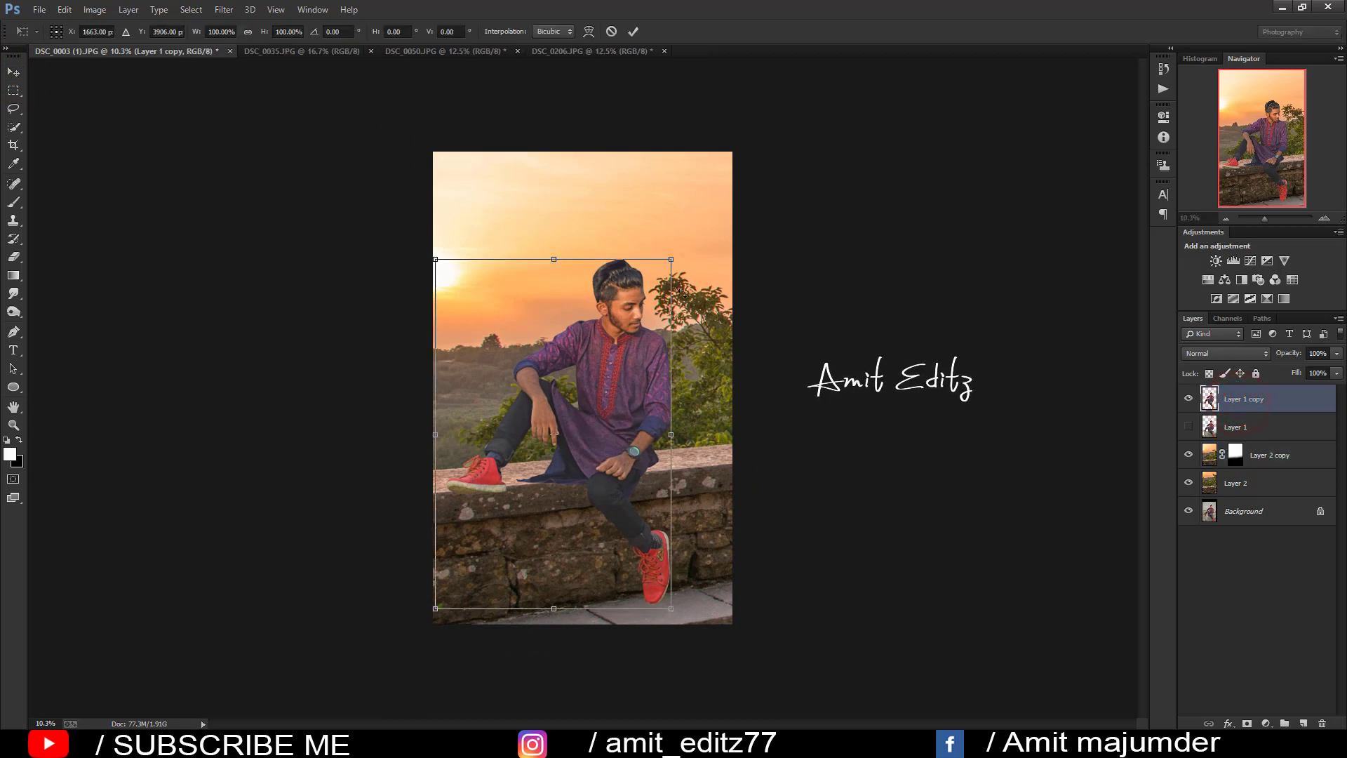
left_click_drag(672, 260, 666, 269)
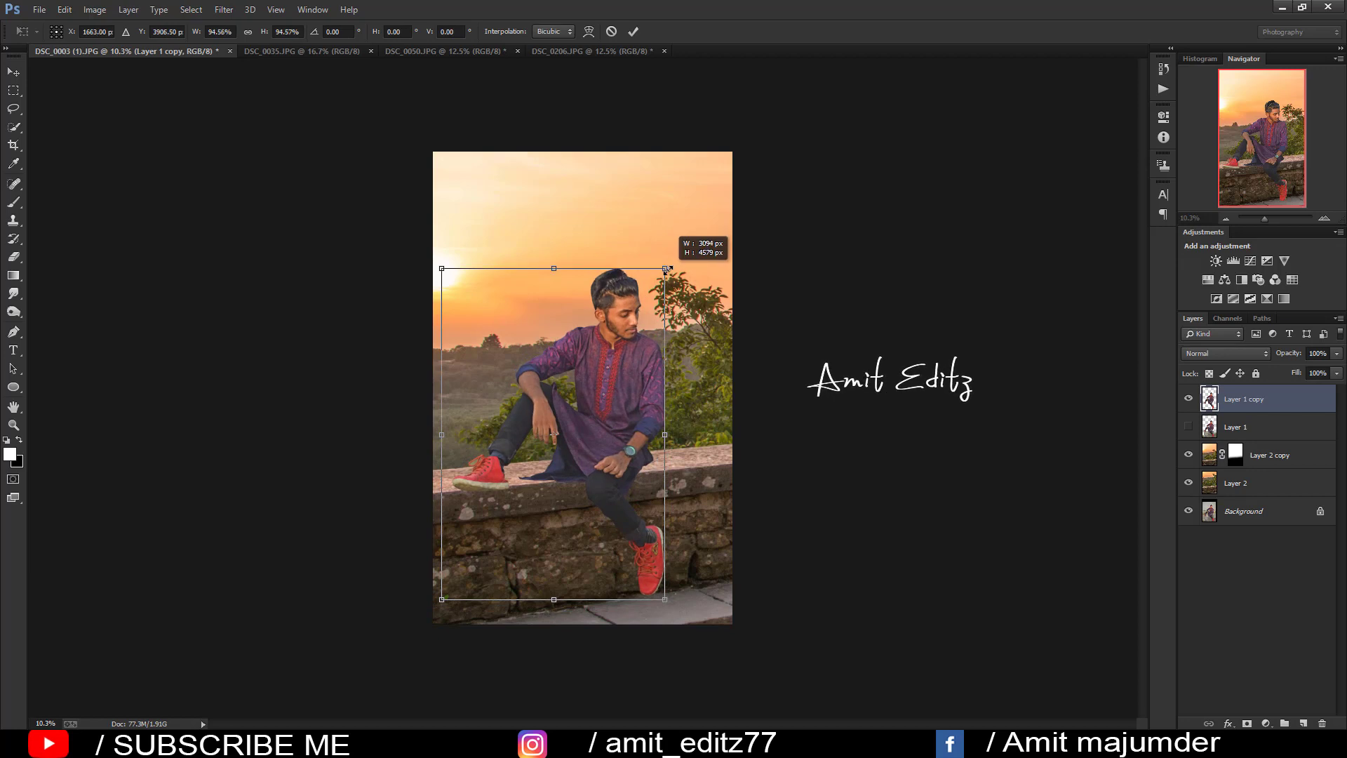
left_click_drag(668, 269, 671, 270)
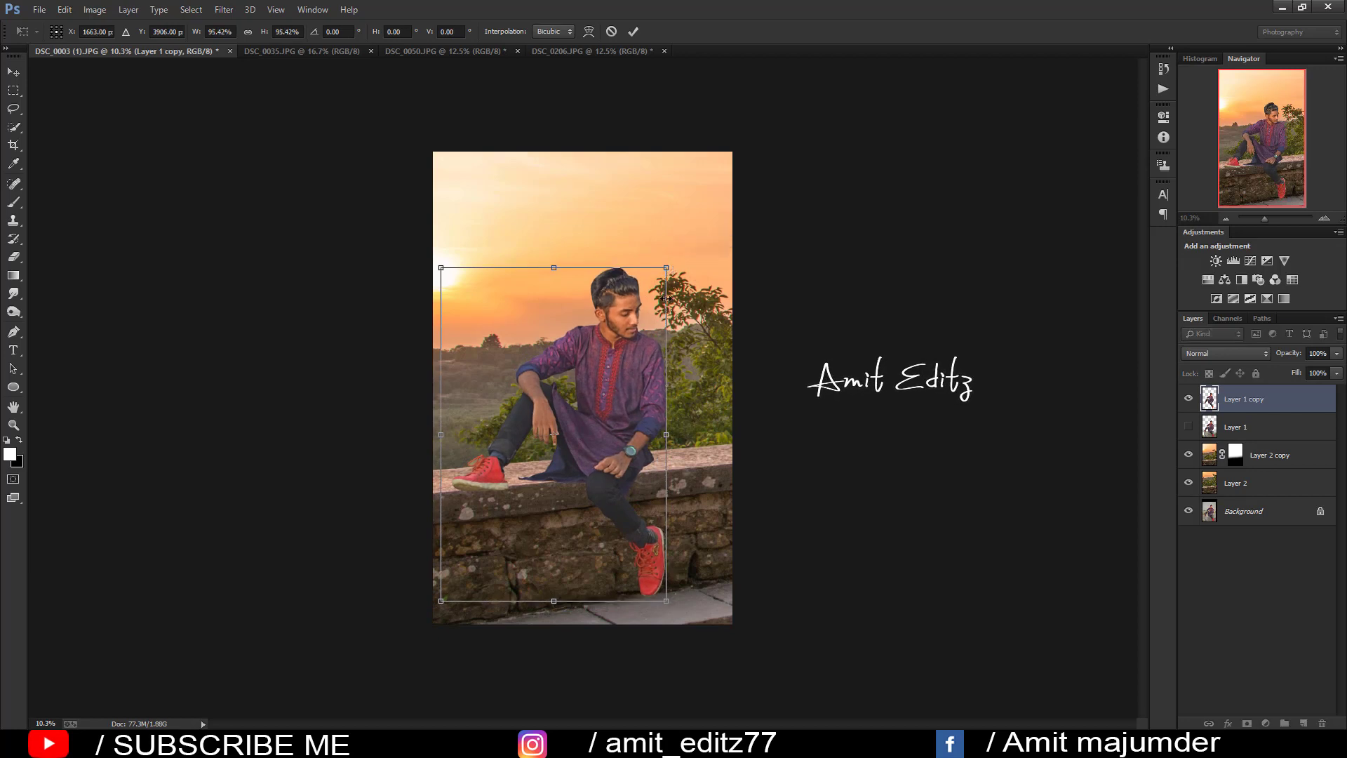
left_click_drag(638, 358, 630, 354)
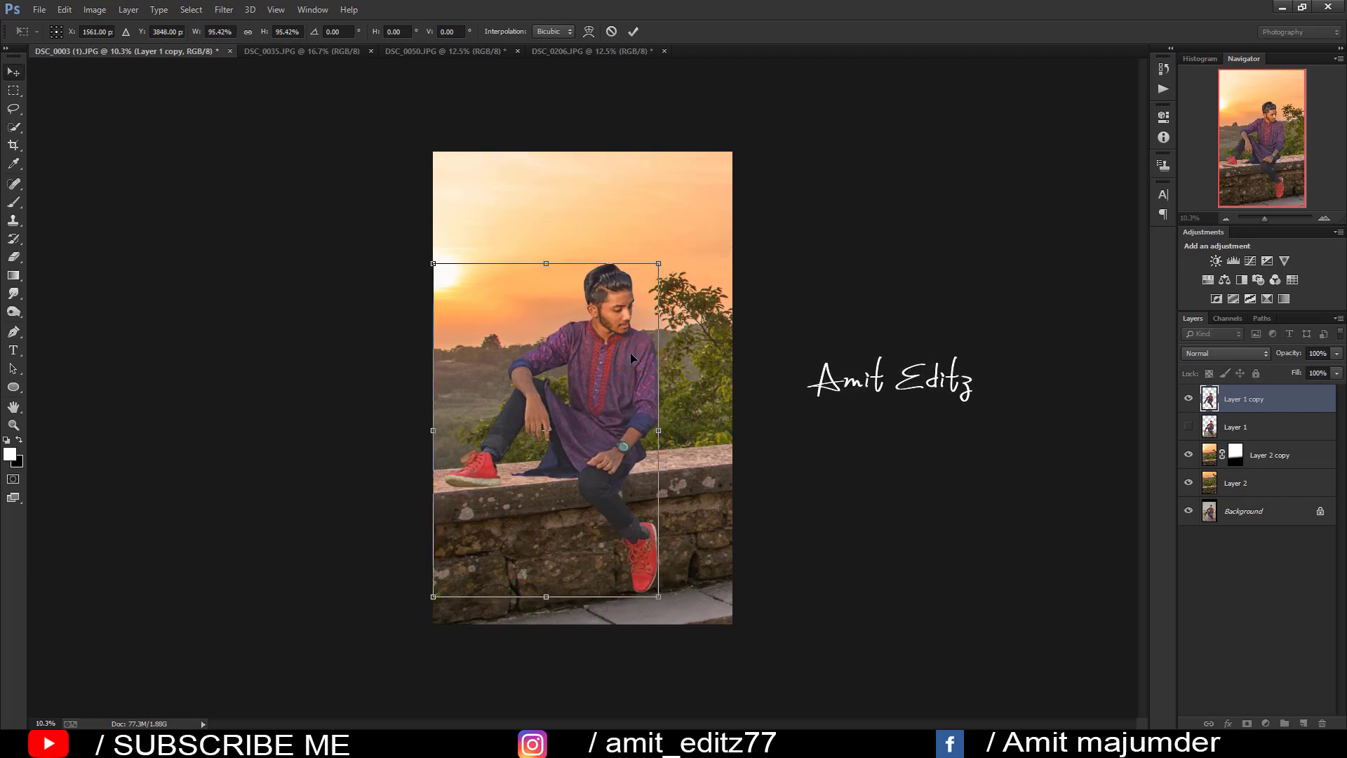
key("Return")
key("ctrl+0")
scroll(672, 479, "up", 3)
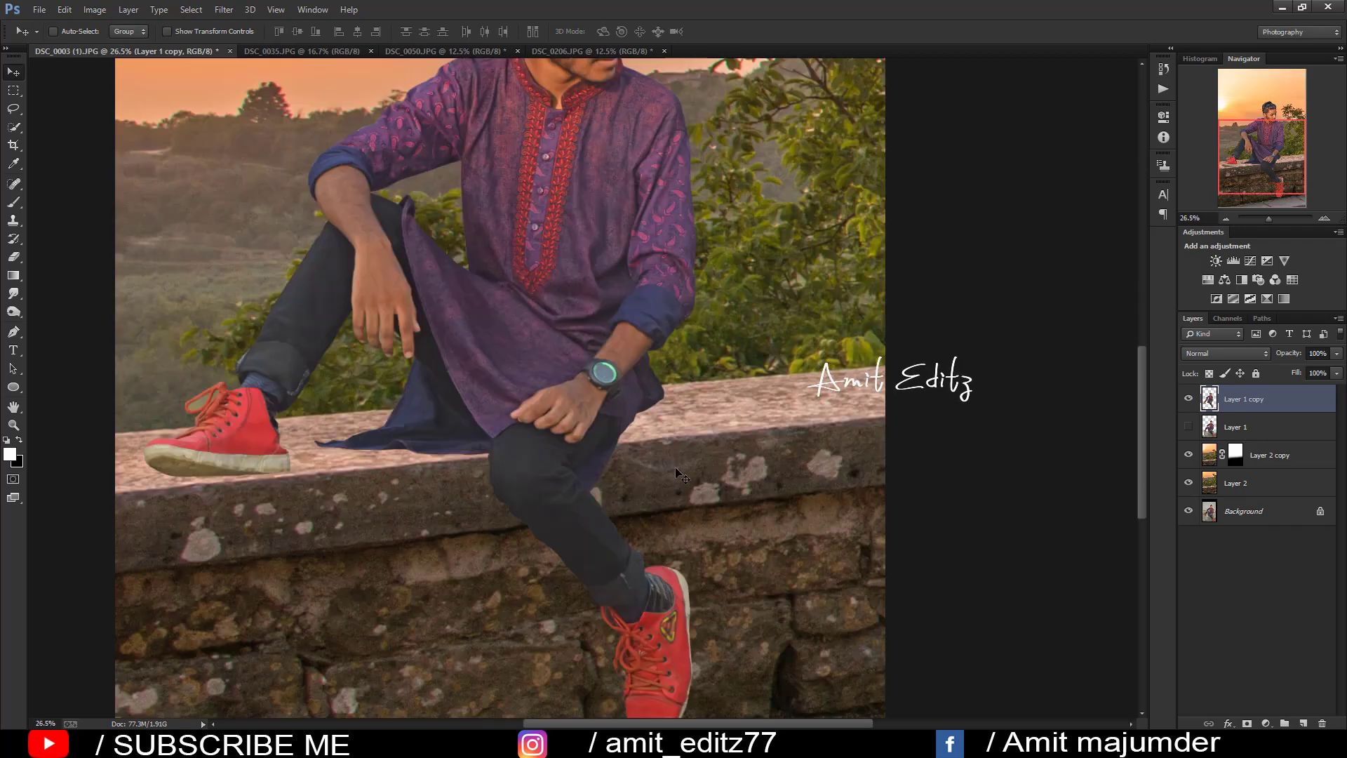
scroll(677, 477, "down", 1)
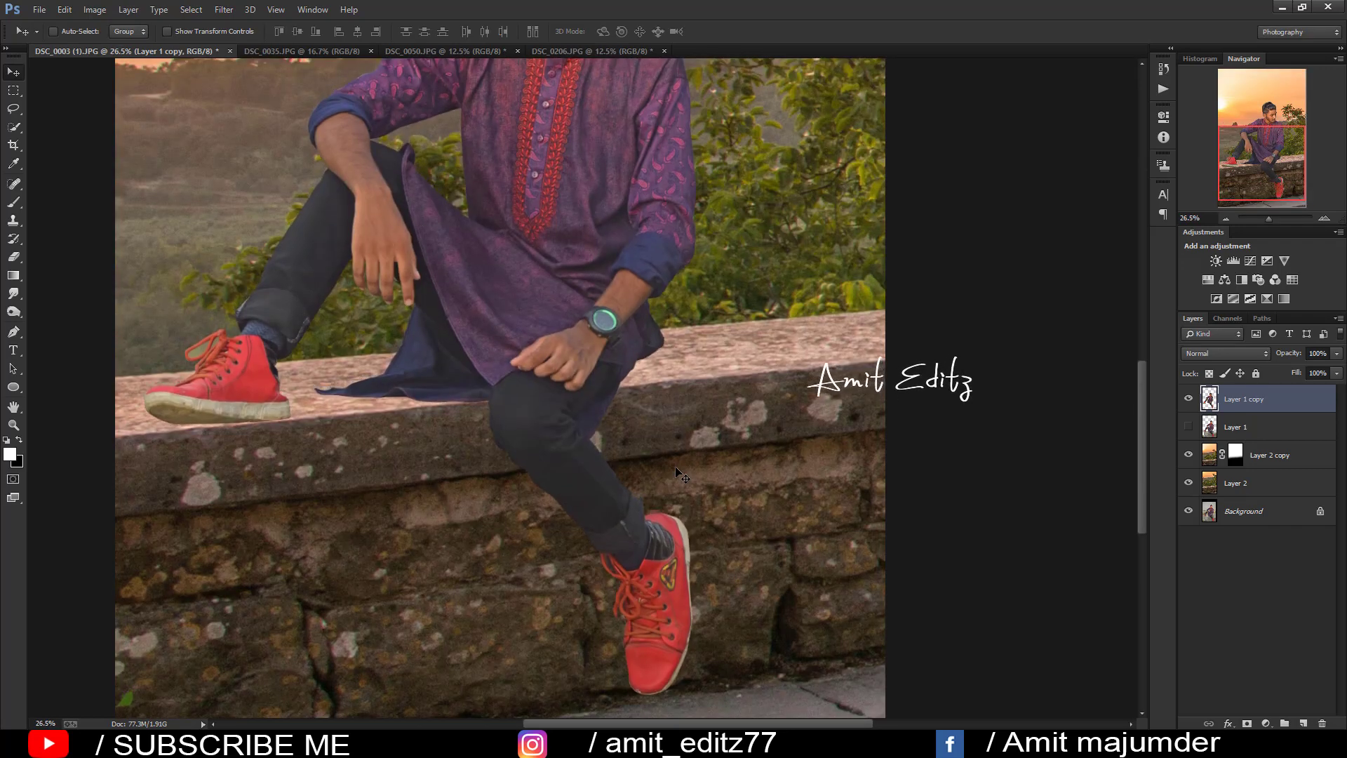
scroll(684, 461, "down", 2)
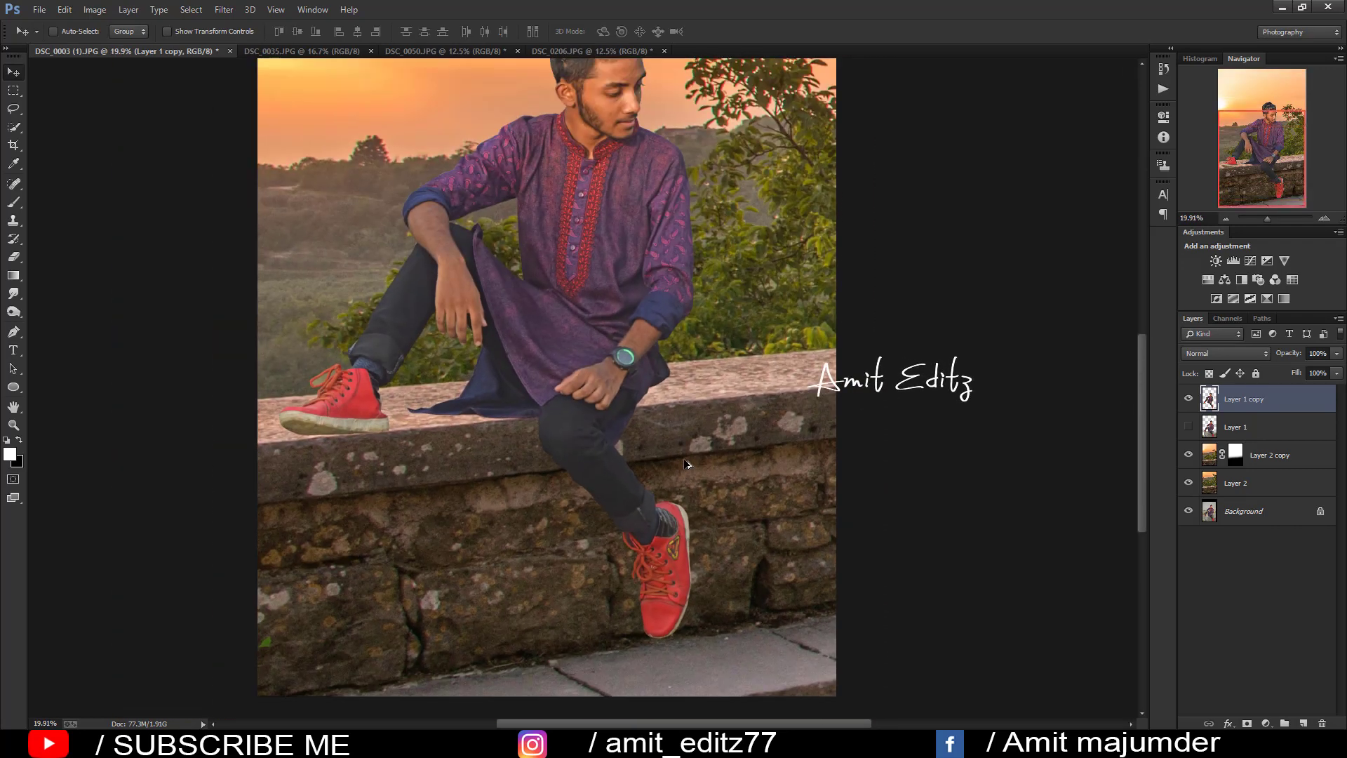
Step: Rotate the man about 0.87° and nudge him slightly down onto the wall
key("ctrl+t")
left_click_drag(837, 505, 822, 519)
key("Return")
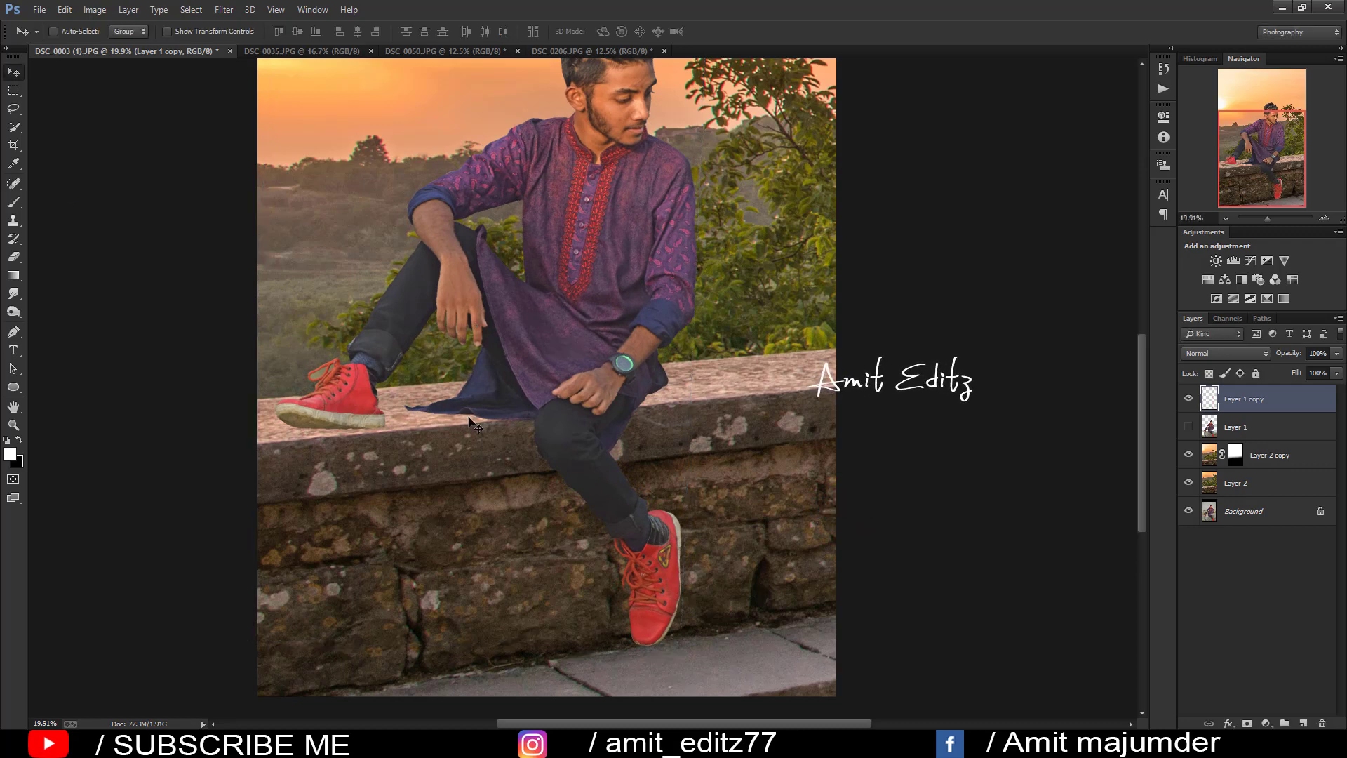
key("ctrl+0")
left_click_drag(570, 379, 574, 383)
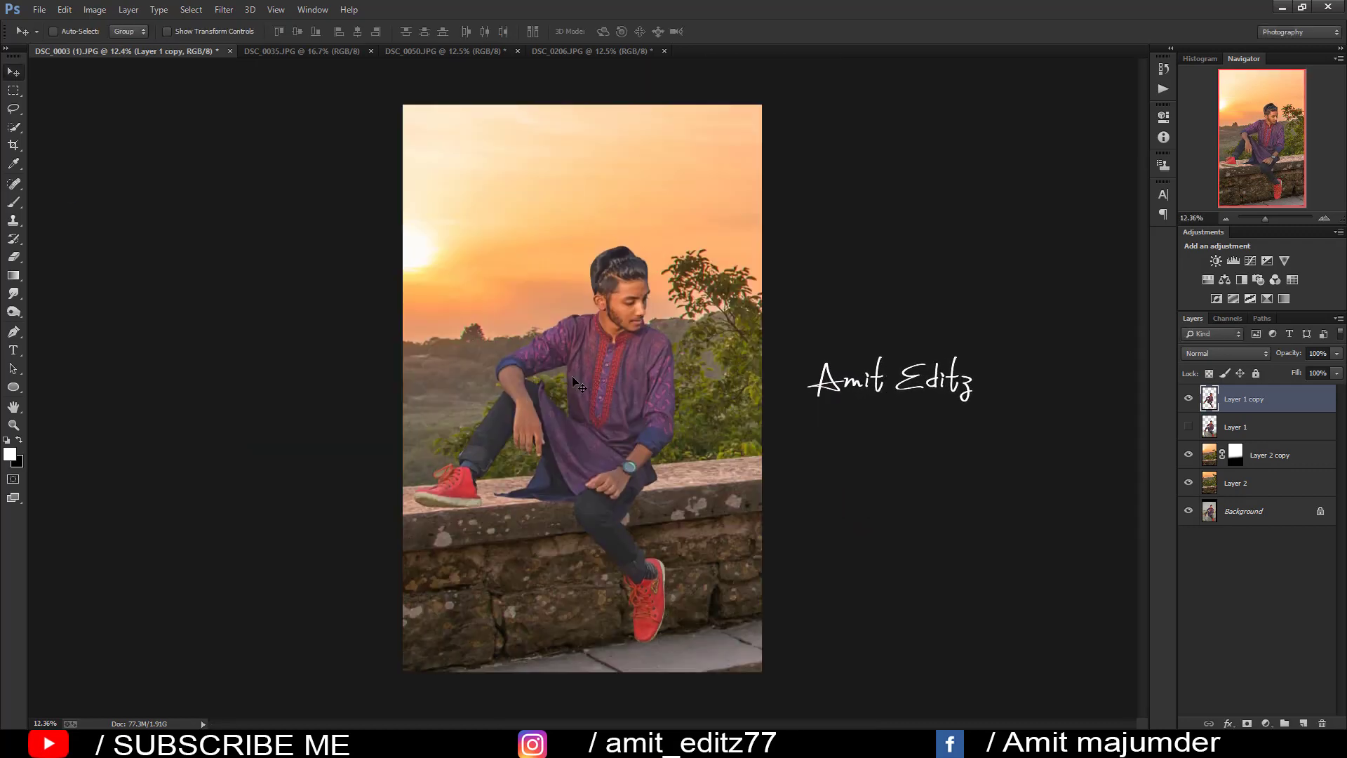
scroll(567, 359, "down", 3)
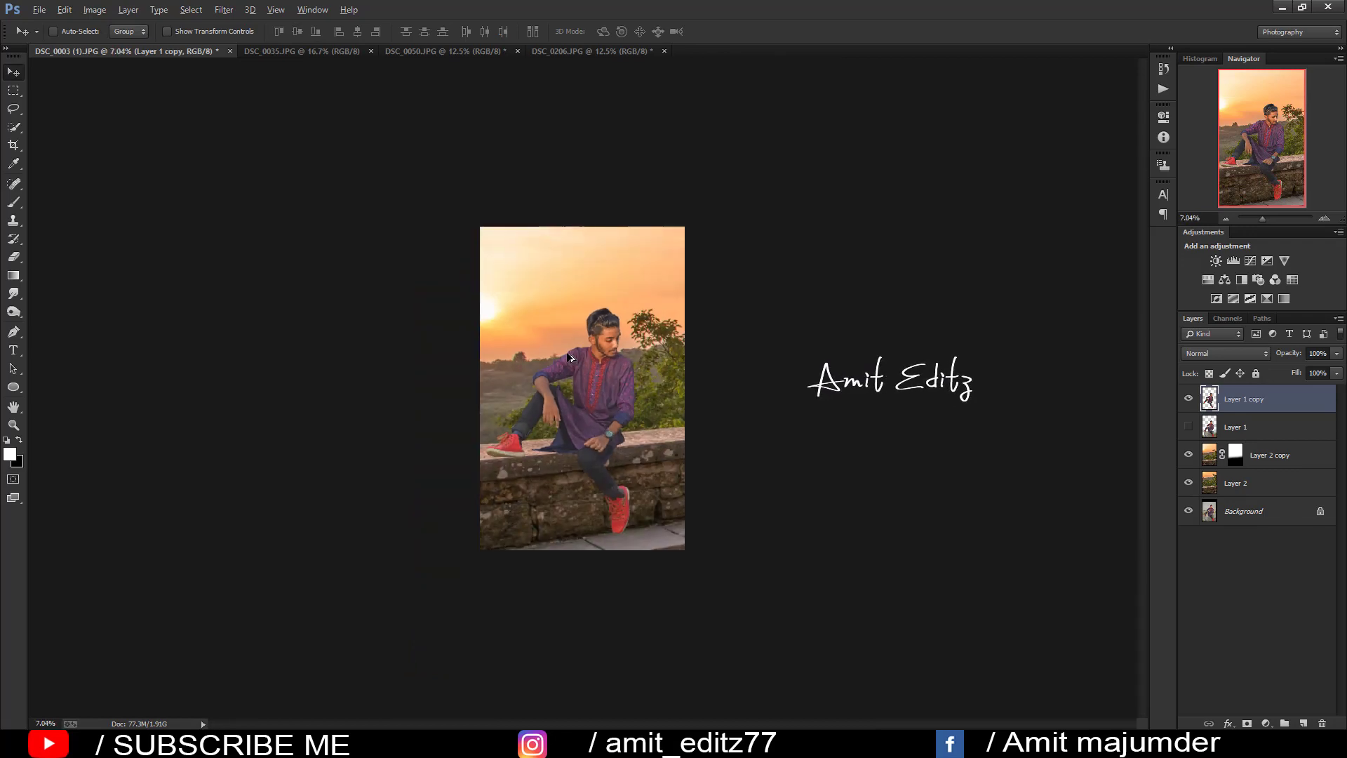
scroll(568, 358, "up", 2)
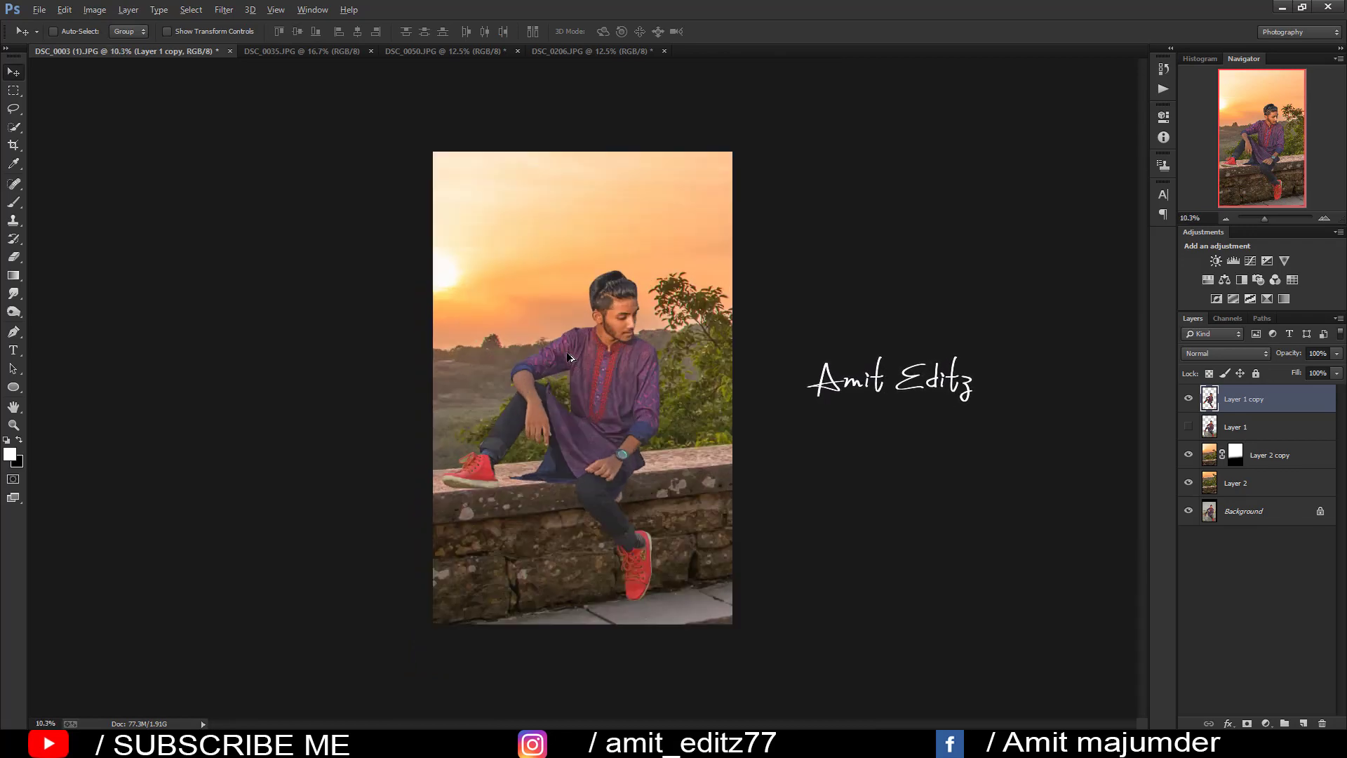
scroll(568, 358, "up", 1)
scroll(725, 495, "up", 2)
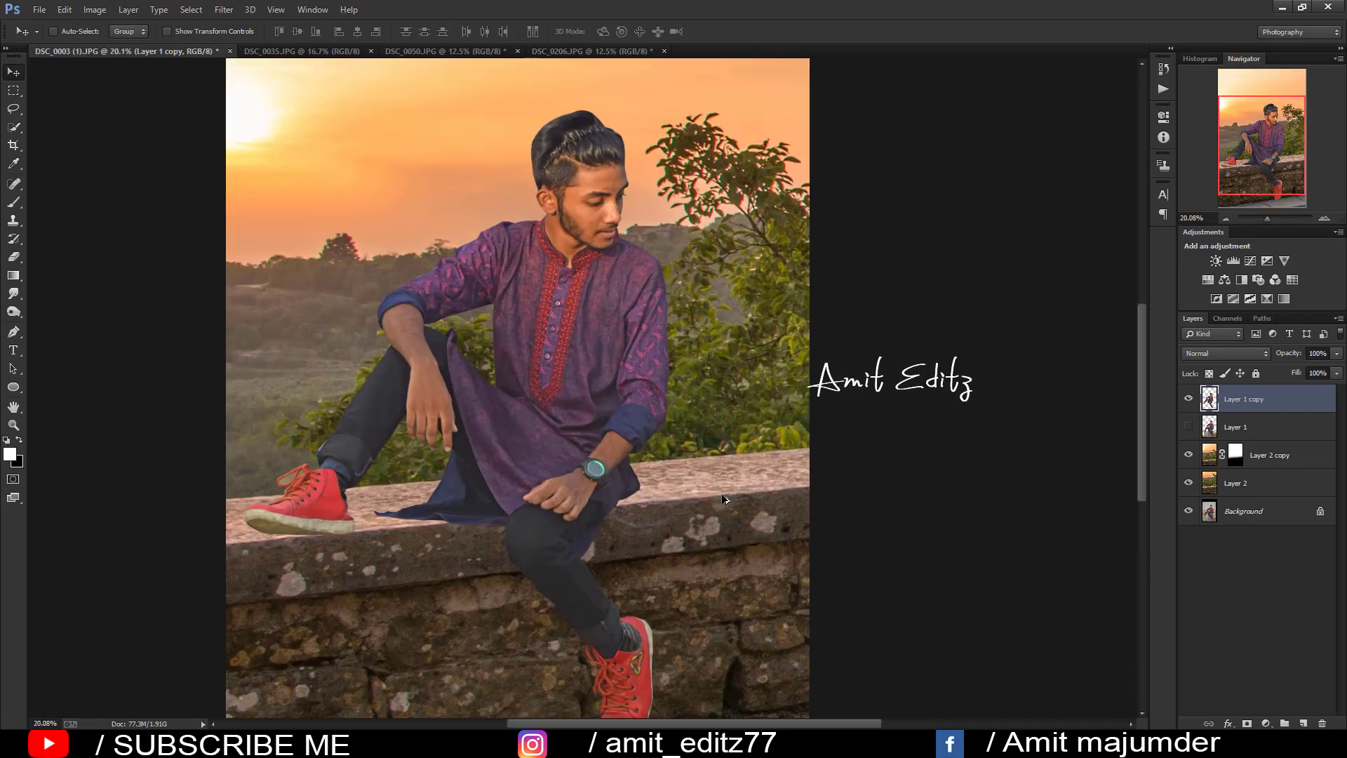
scroll(632, 519, "up", 1)
scroll(566, 536, "up", 1)
scroll(566, 539, "down", 2)
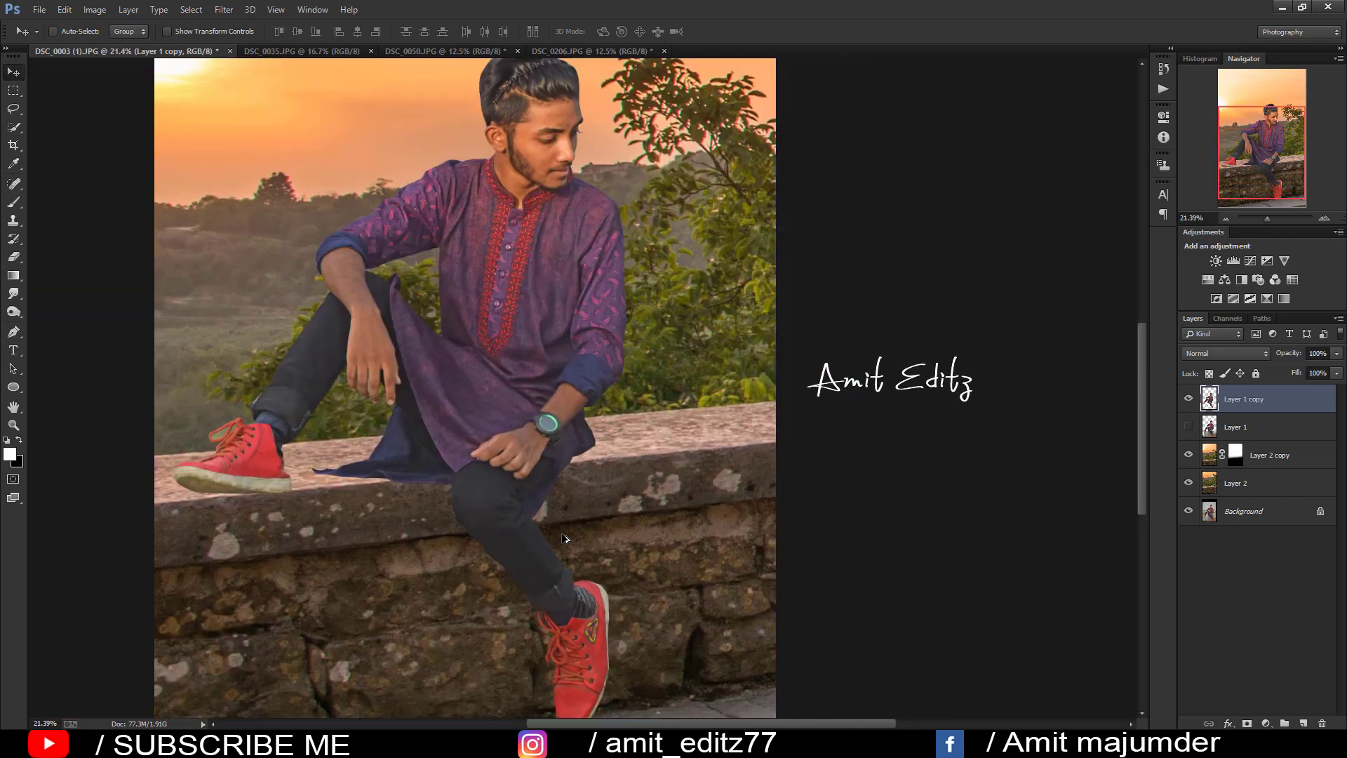
scroll(566, 539, "down", 1)
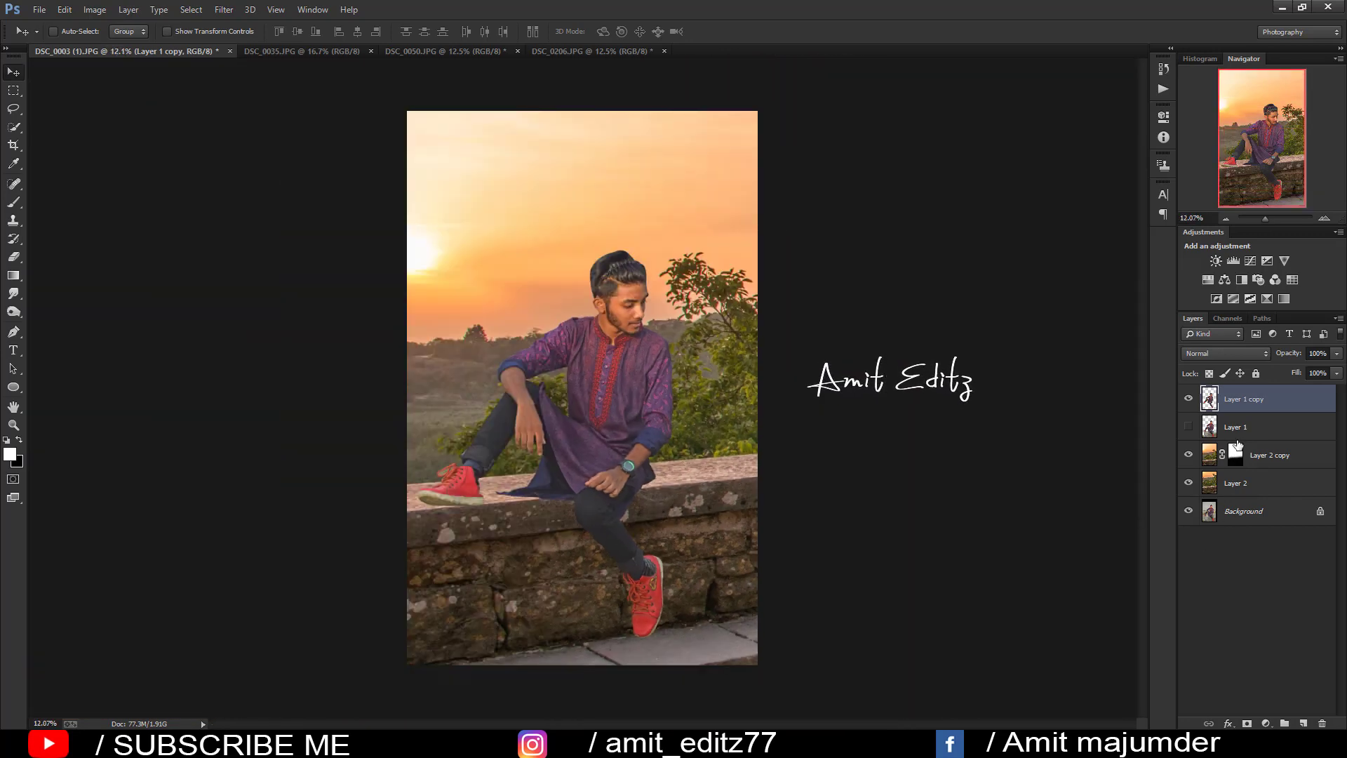
Step: Apply the sunset copy's layer mask permanently
right_click(1237, 441)
left_click(982, 453)
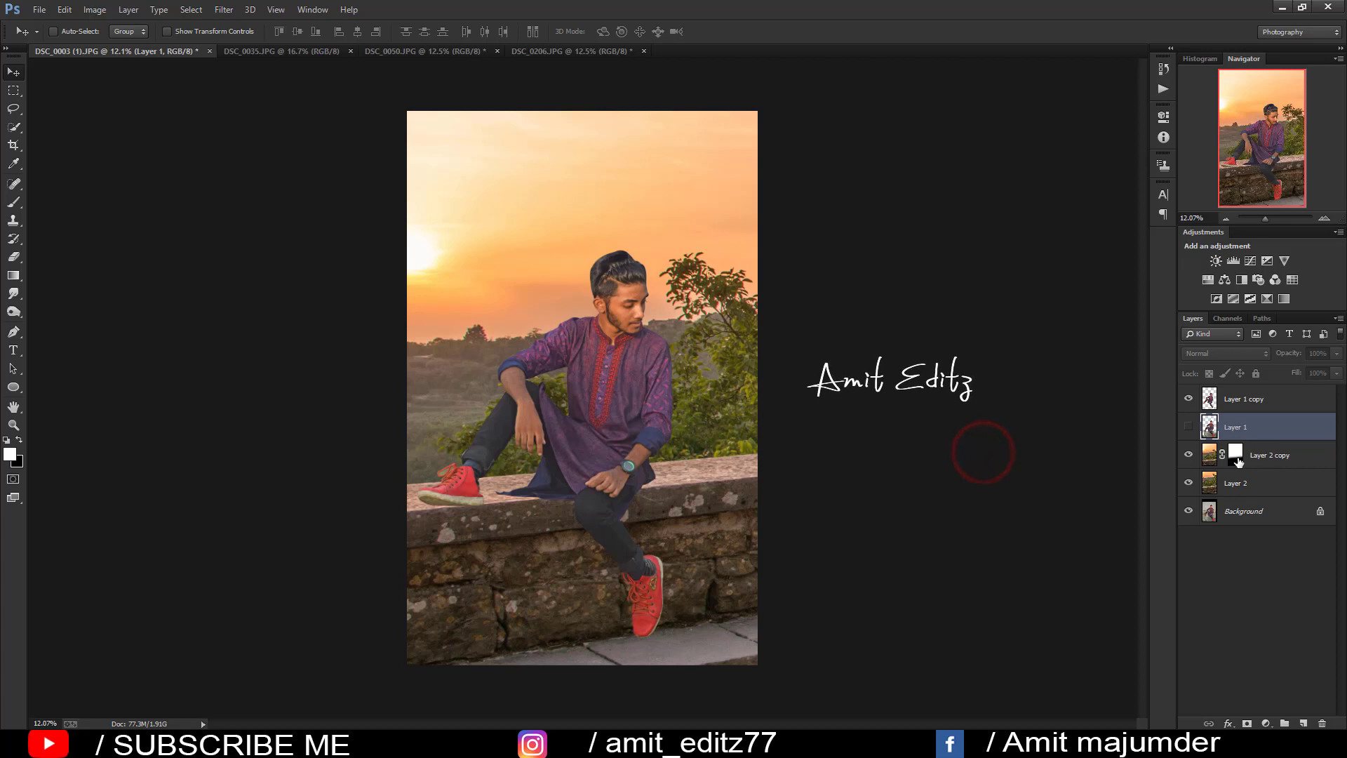
right_click(1238, 459)
left_click(1220, 500)
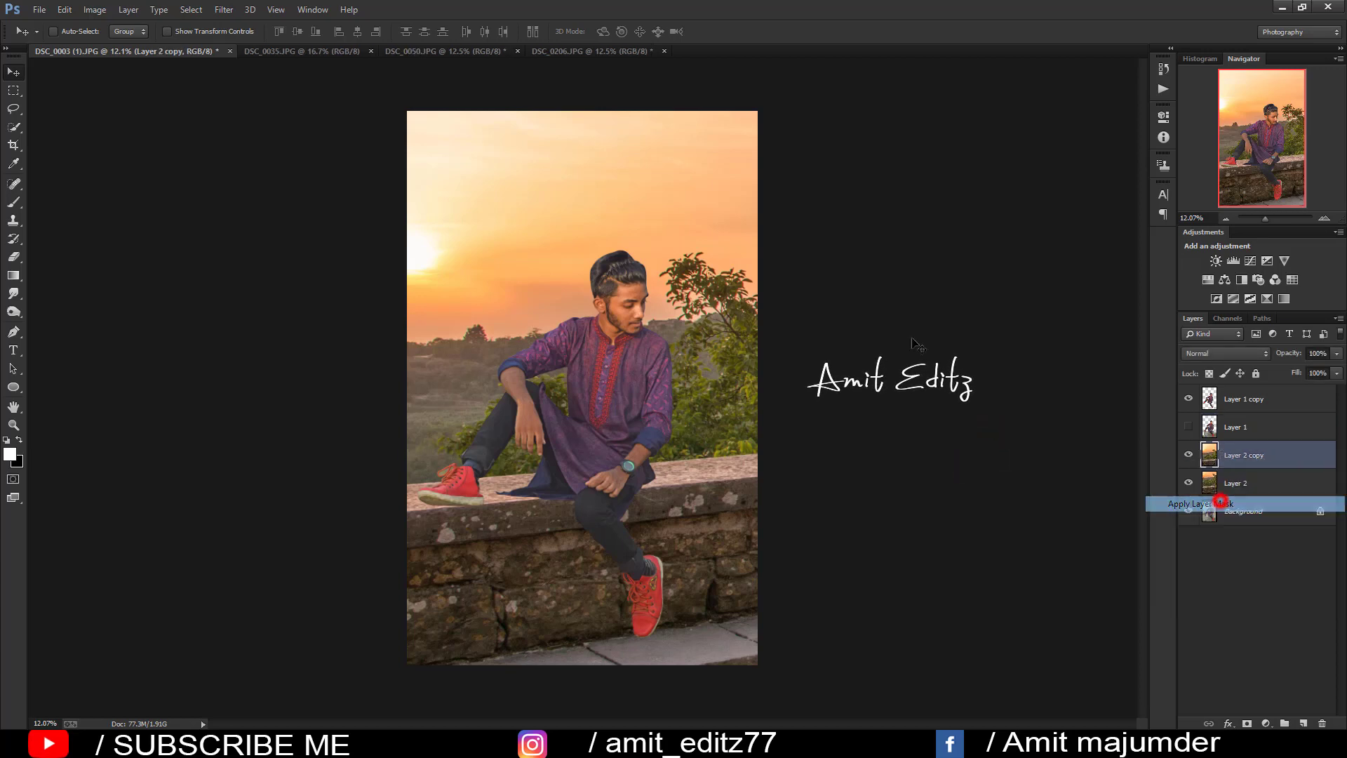
Step: Cancel a trial 9.6 Gaussian Blur and duplicate the sunset copy as Layer 2 copy 2
left_click(225, 9)
mouse_move(230, 179)
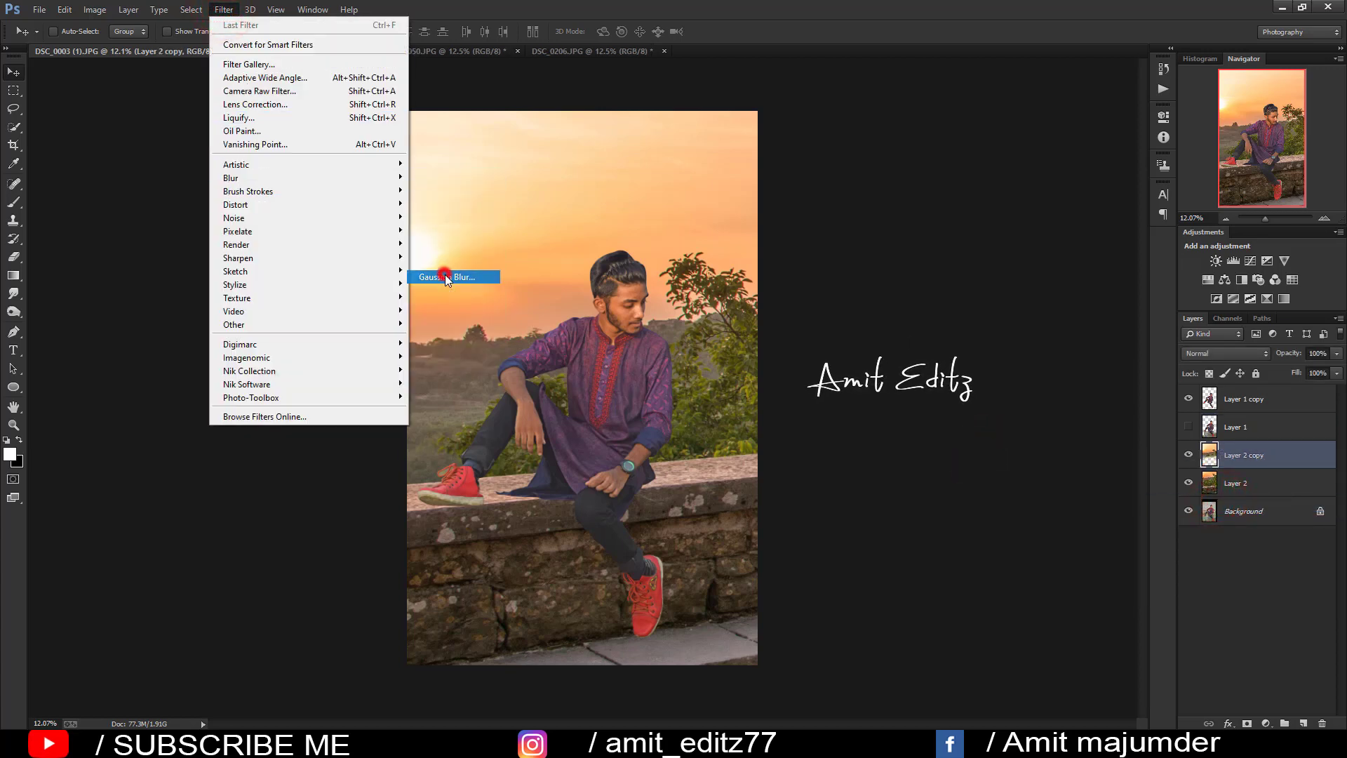
left_click(446, 278)
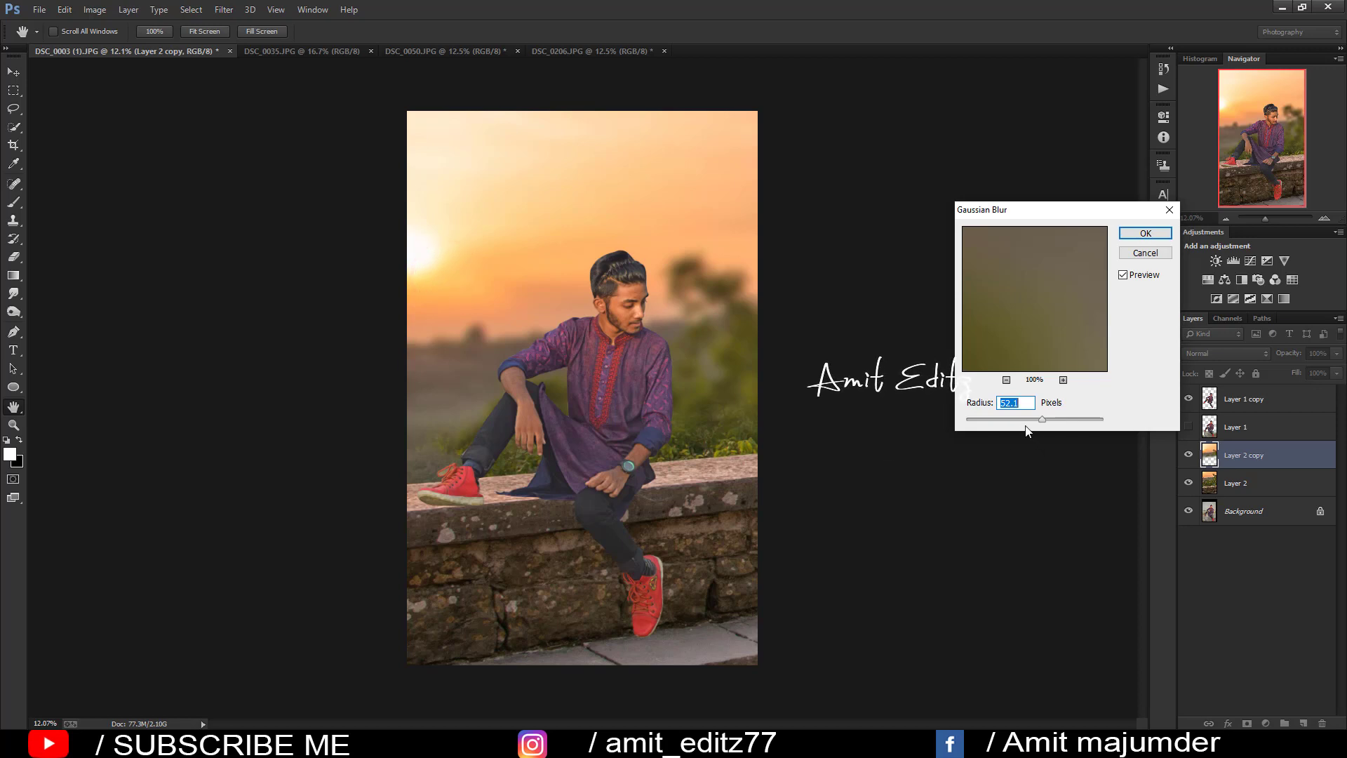
left_click_drag(1042, 419, 1020, 421)
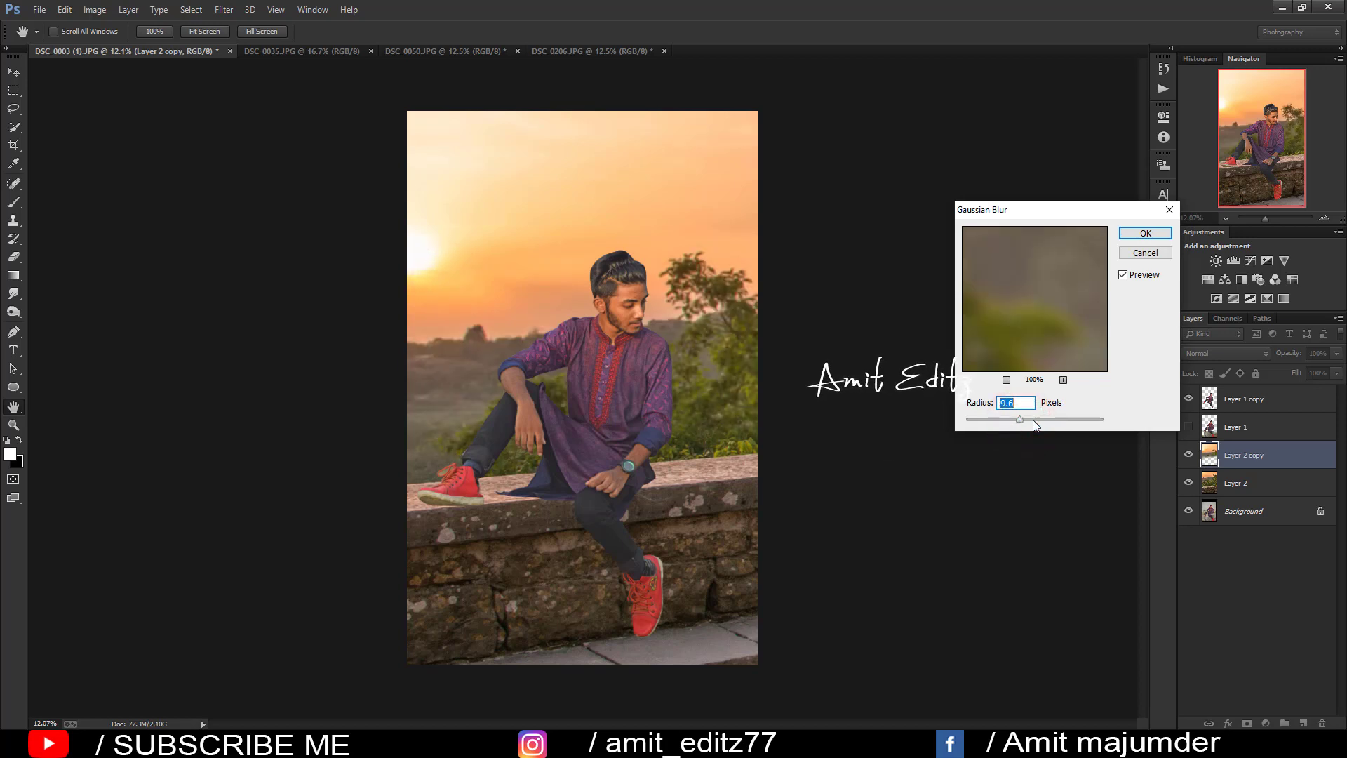
left_click(1167, 211)
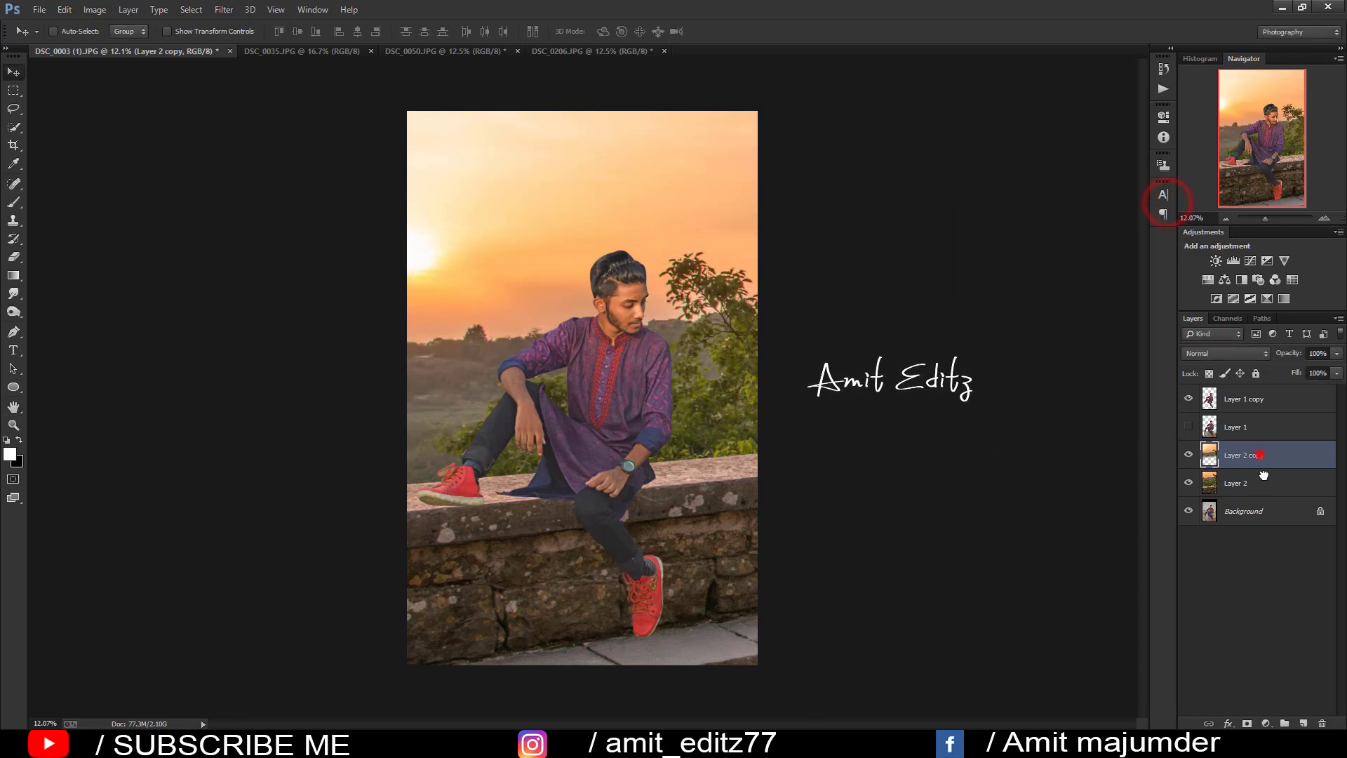
key("ctrl+j")
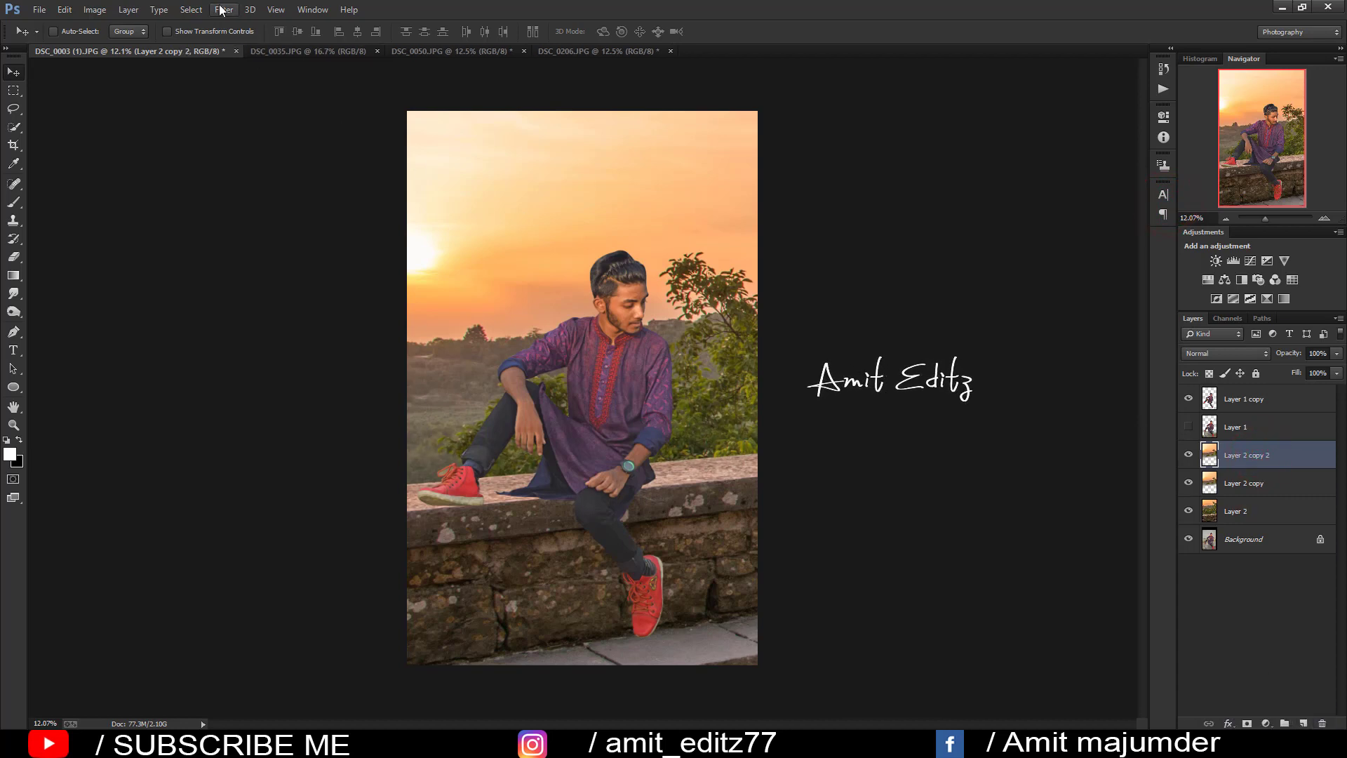
Step: Apply a large-radius Gaussian Blur to Layer 2 copy 2 and add a white layer mask
left_click(222, 9)
left_click(450, 273)
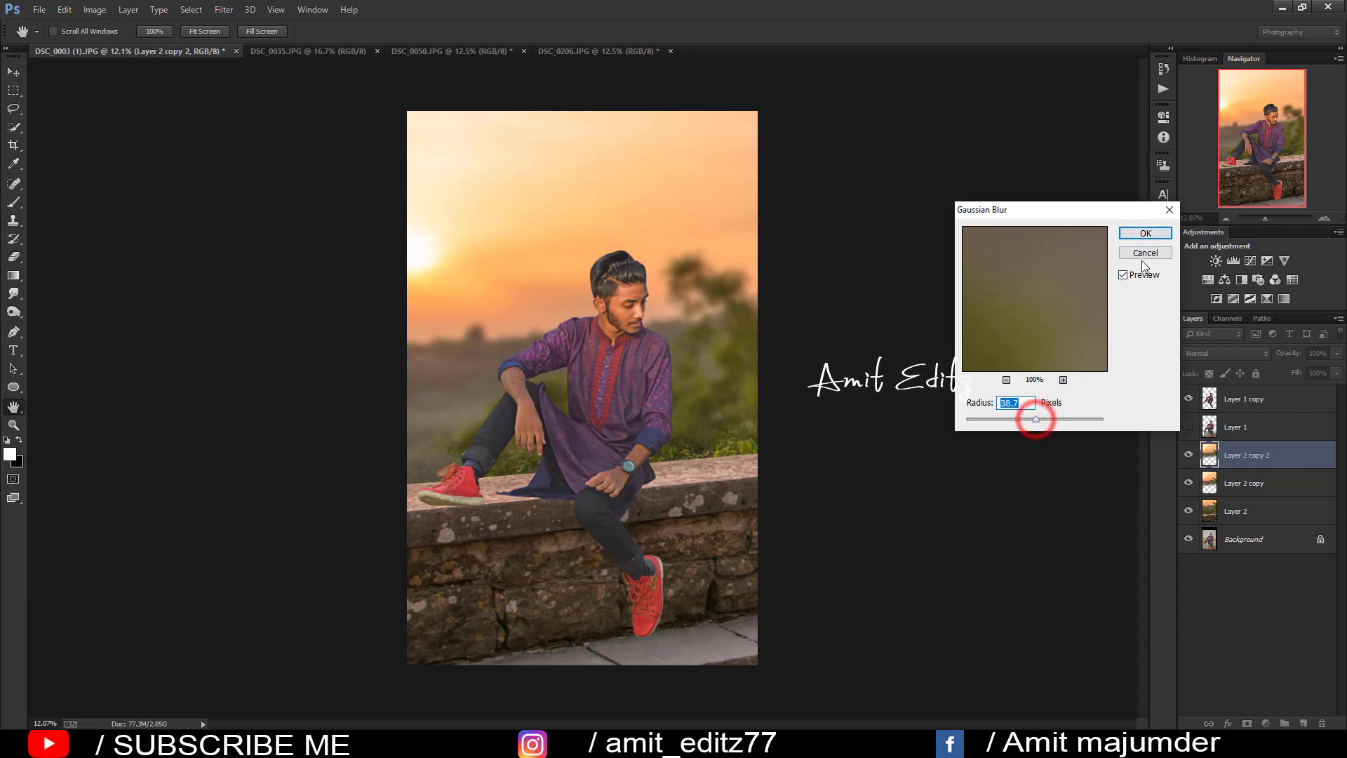
left_click(1145, 233)
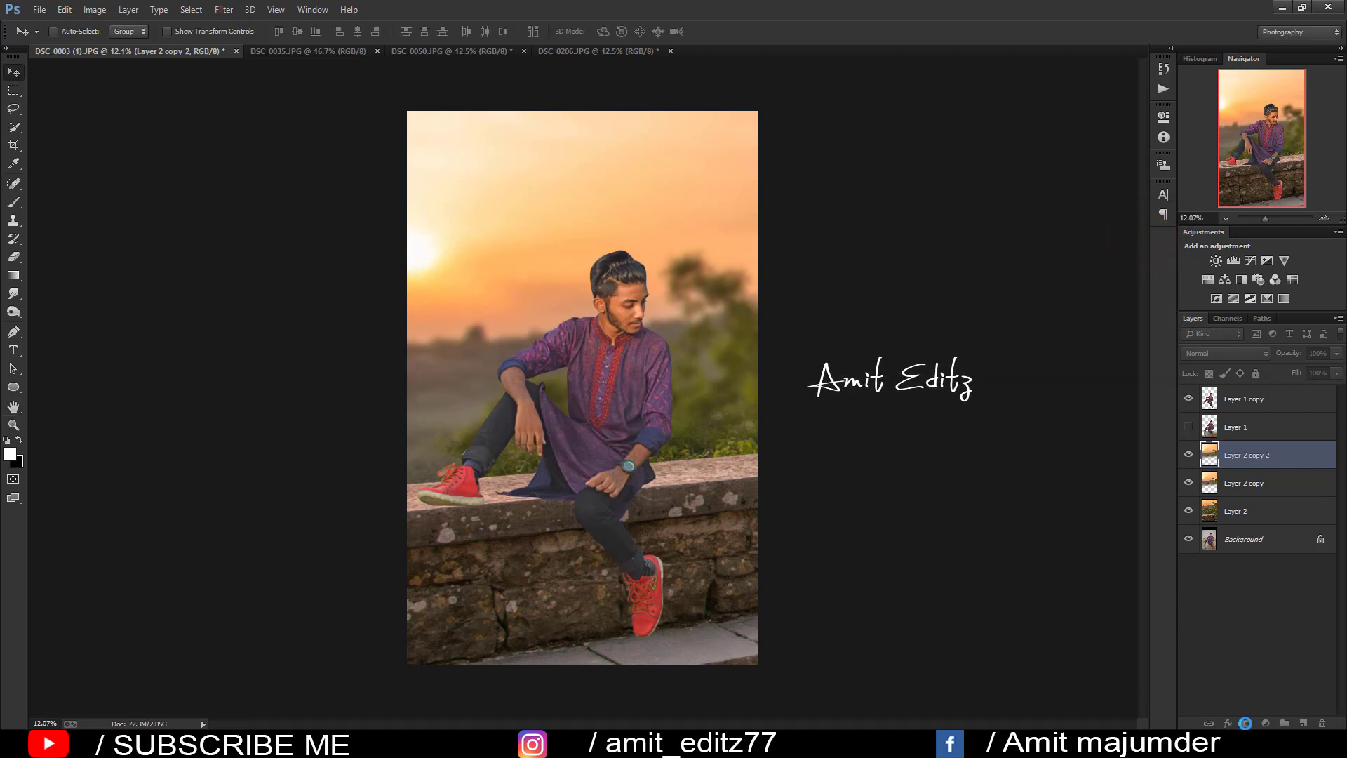
left_click(1246, 723)
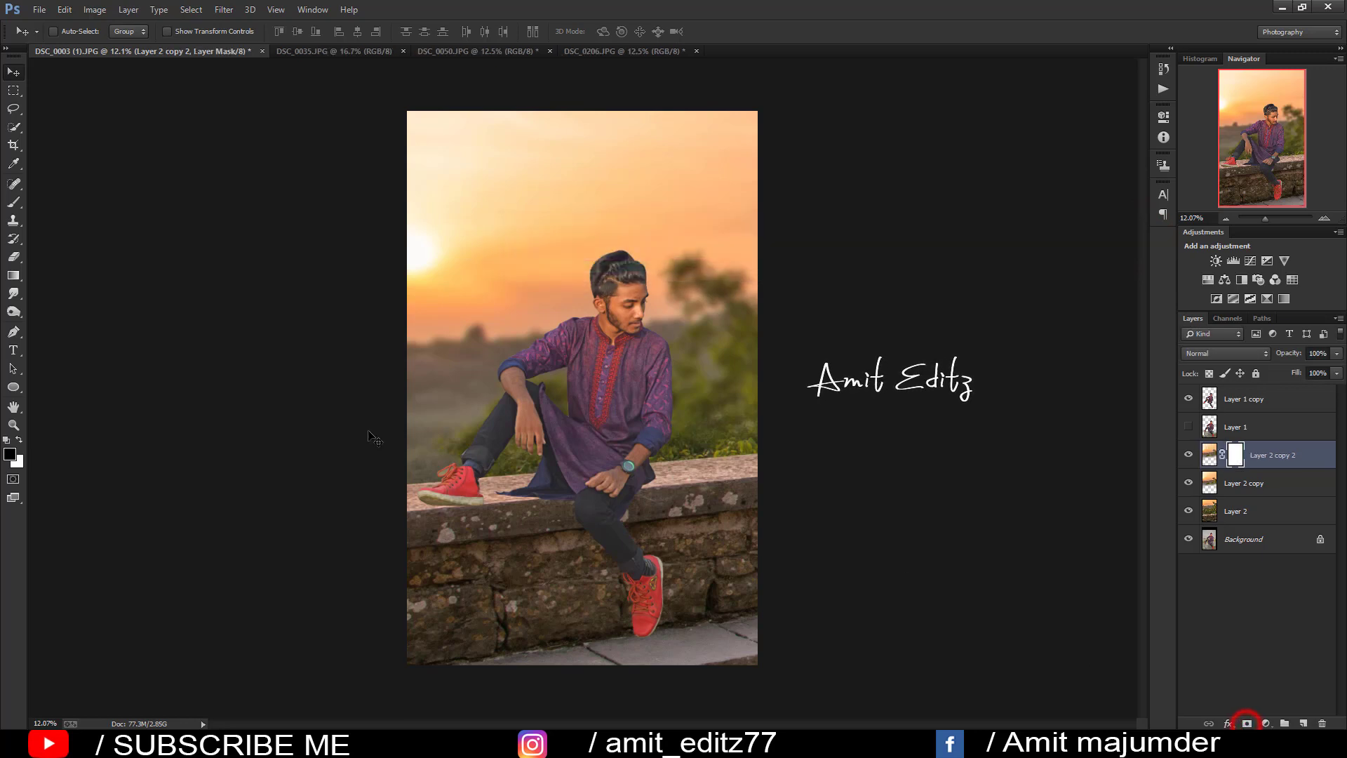
Step: Use a 45% opacity brush to mask the blur over the wall and legs
left_click(14, 203)
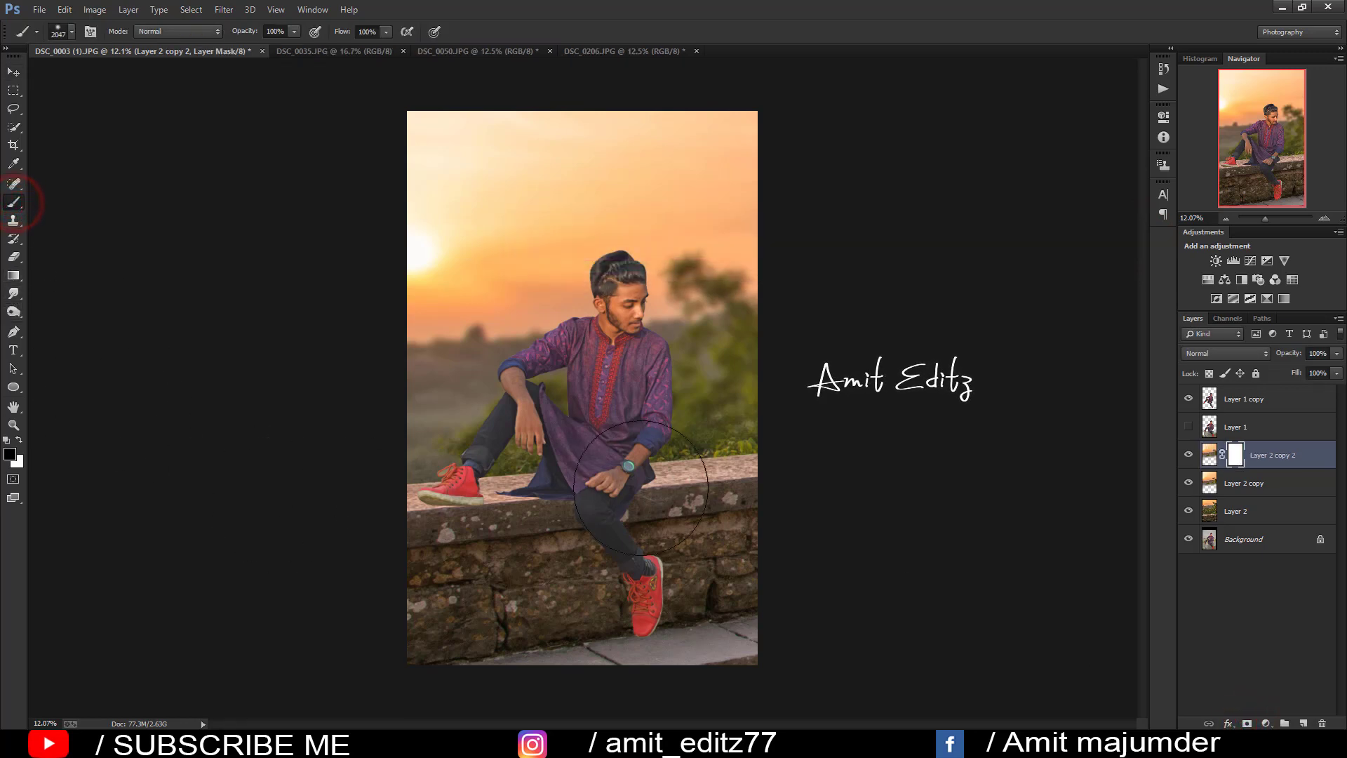
left_click(548, 481)
type("45")
left_click(428, 505)
scroll(631, 539, "up", 1)
scroll(635, 537, "up", 2)
scroll(638, 534, "up", 2)
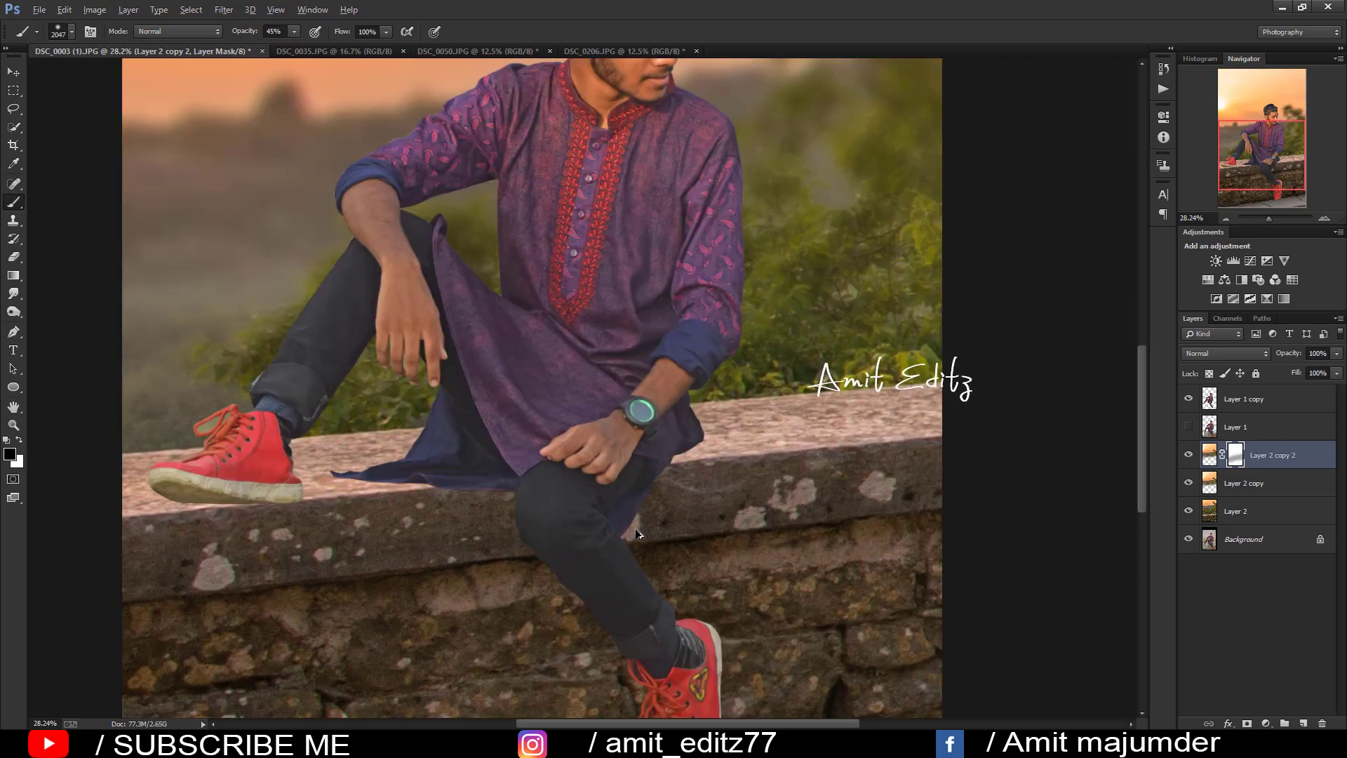
scroll(638, 535, "down", 3)
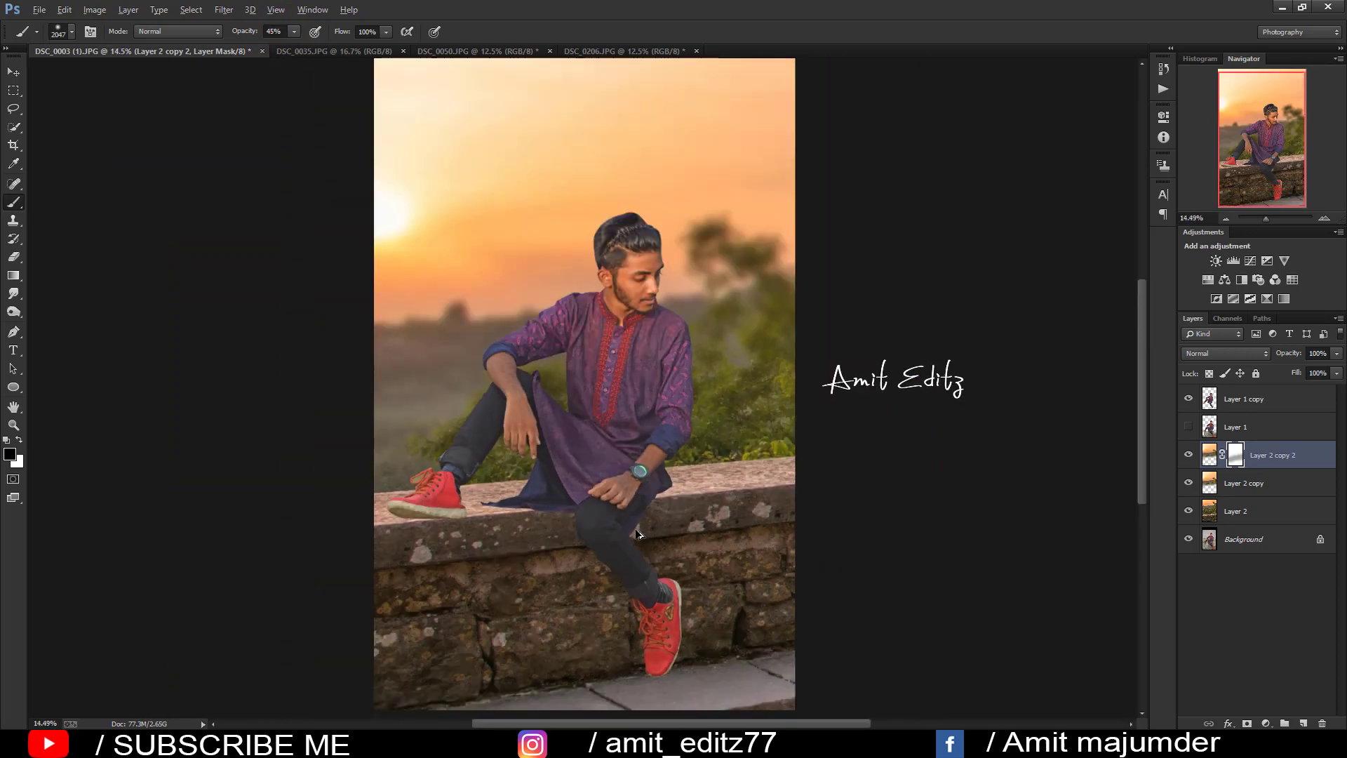
Step: Merge the three Layer 2 sunset layers into one
left_click(1239, 483, "shift")
left_click(1239, 511, "shift")
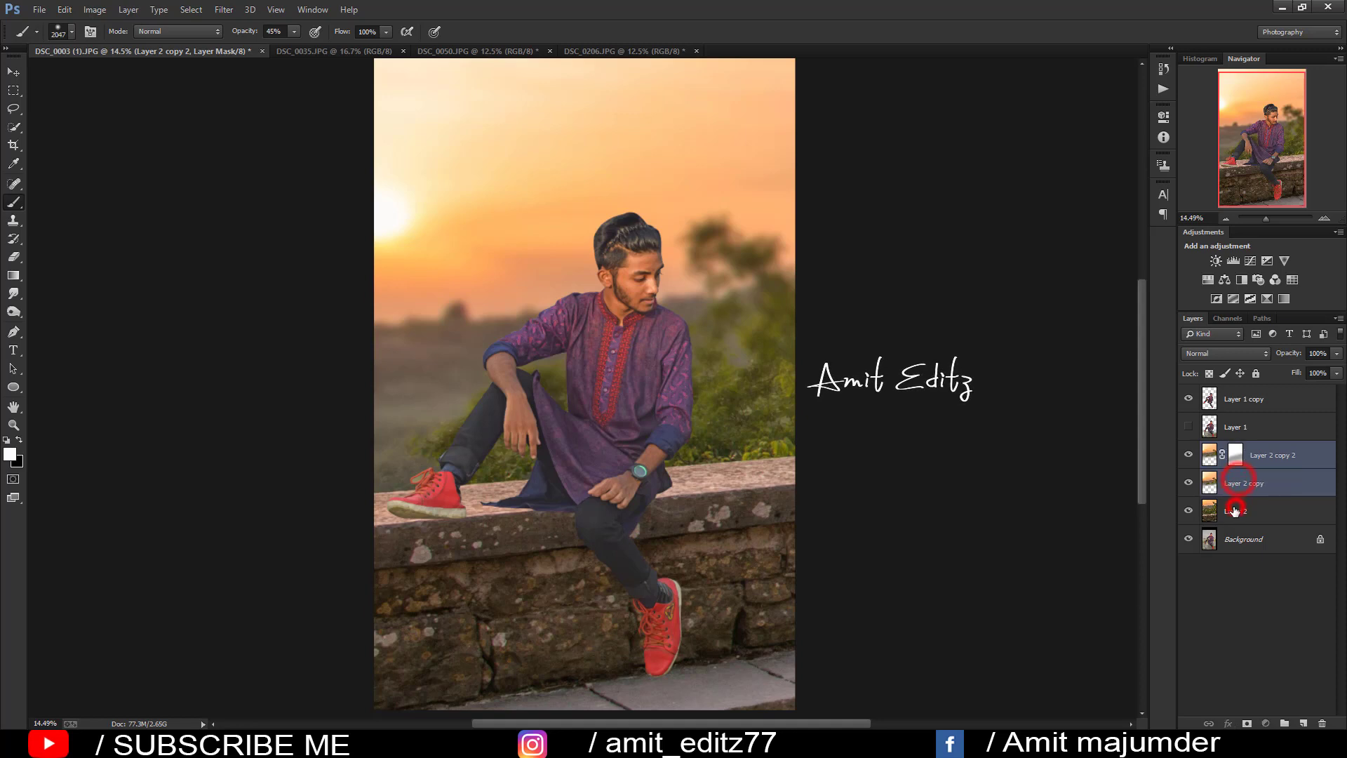
right_click(1238, 511)
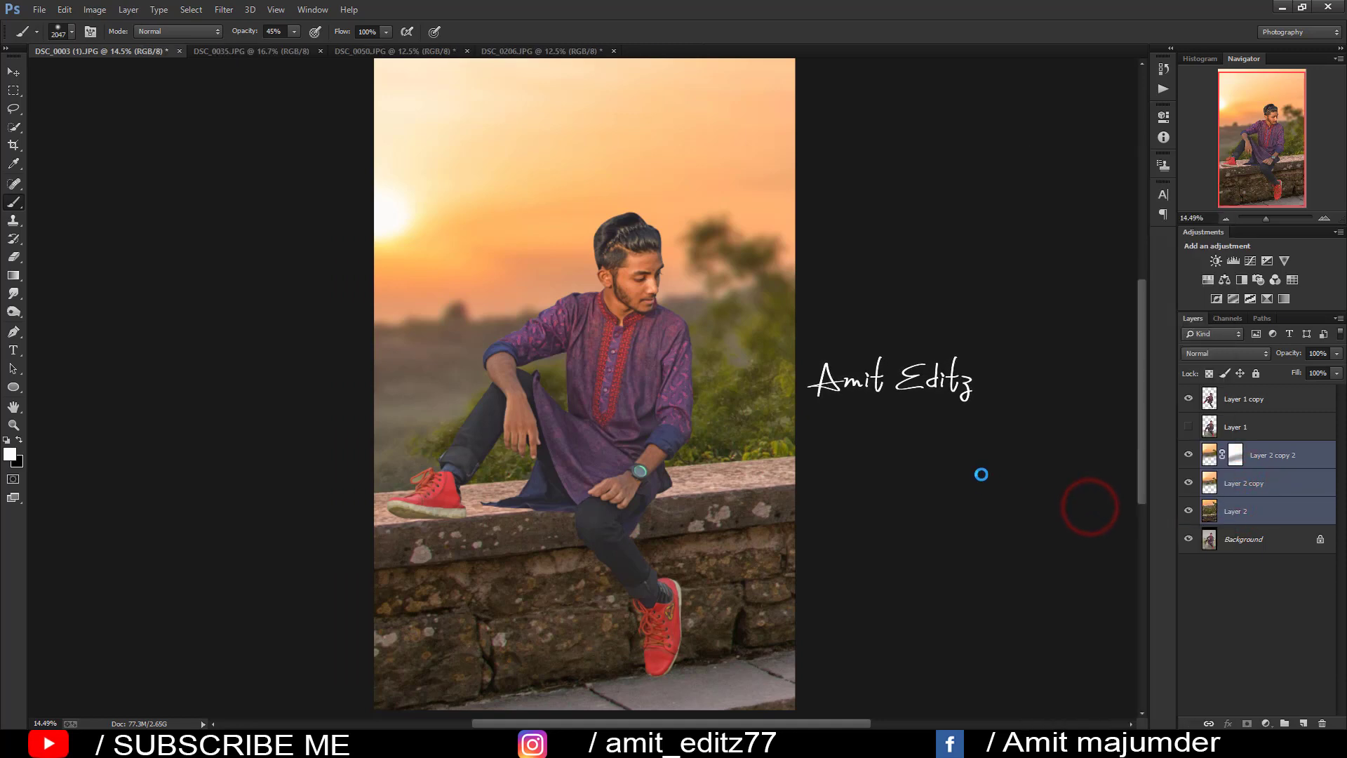
key("ctrl+e")
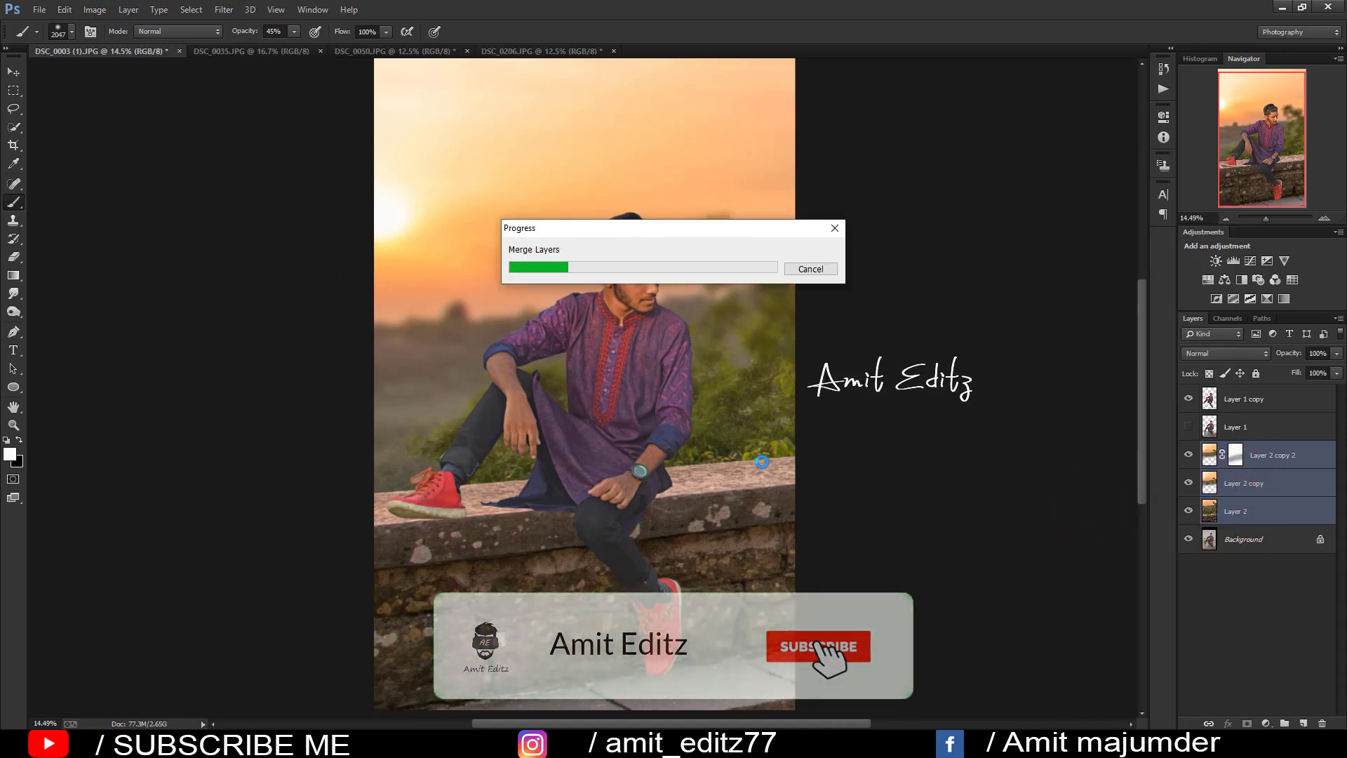
scroll(111, 220, "down", 3)
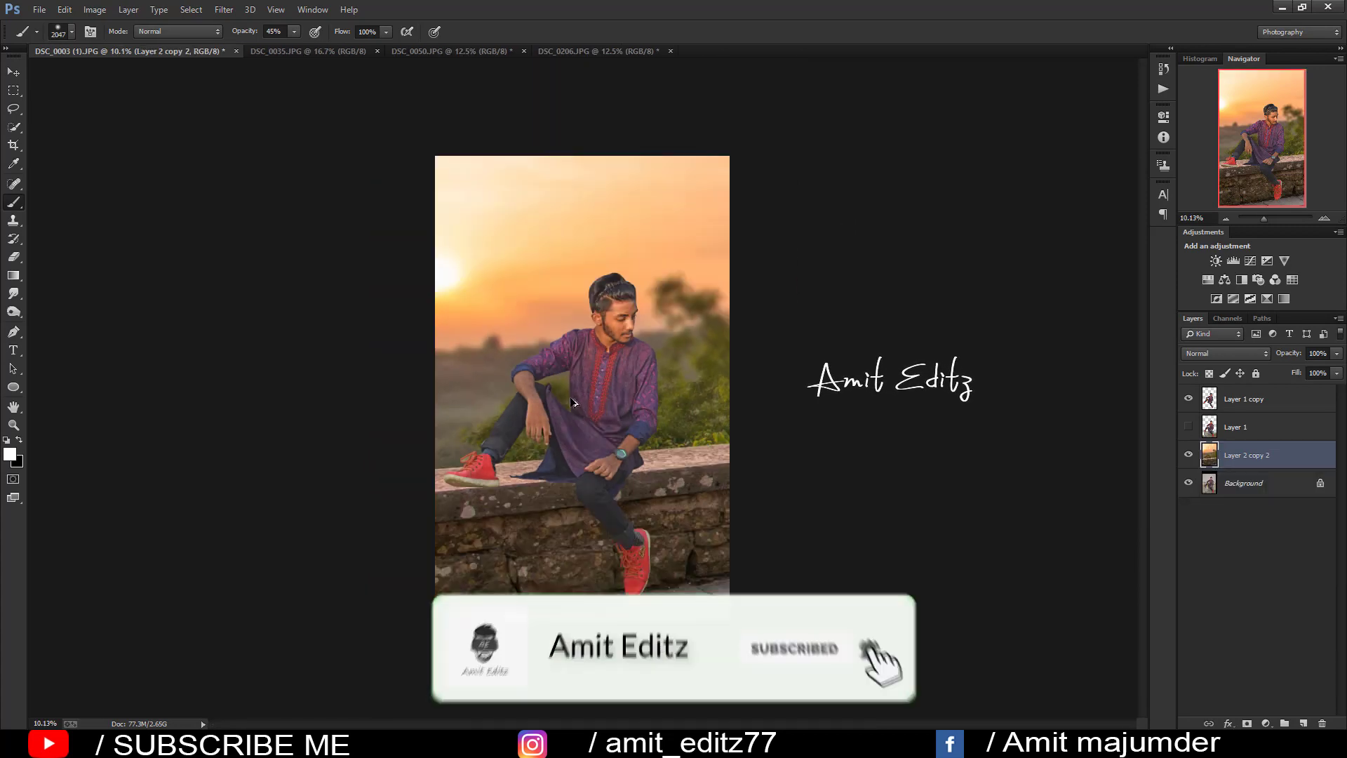
Step: Crop the composite to a tall portrait format
left_click(7, 144)
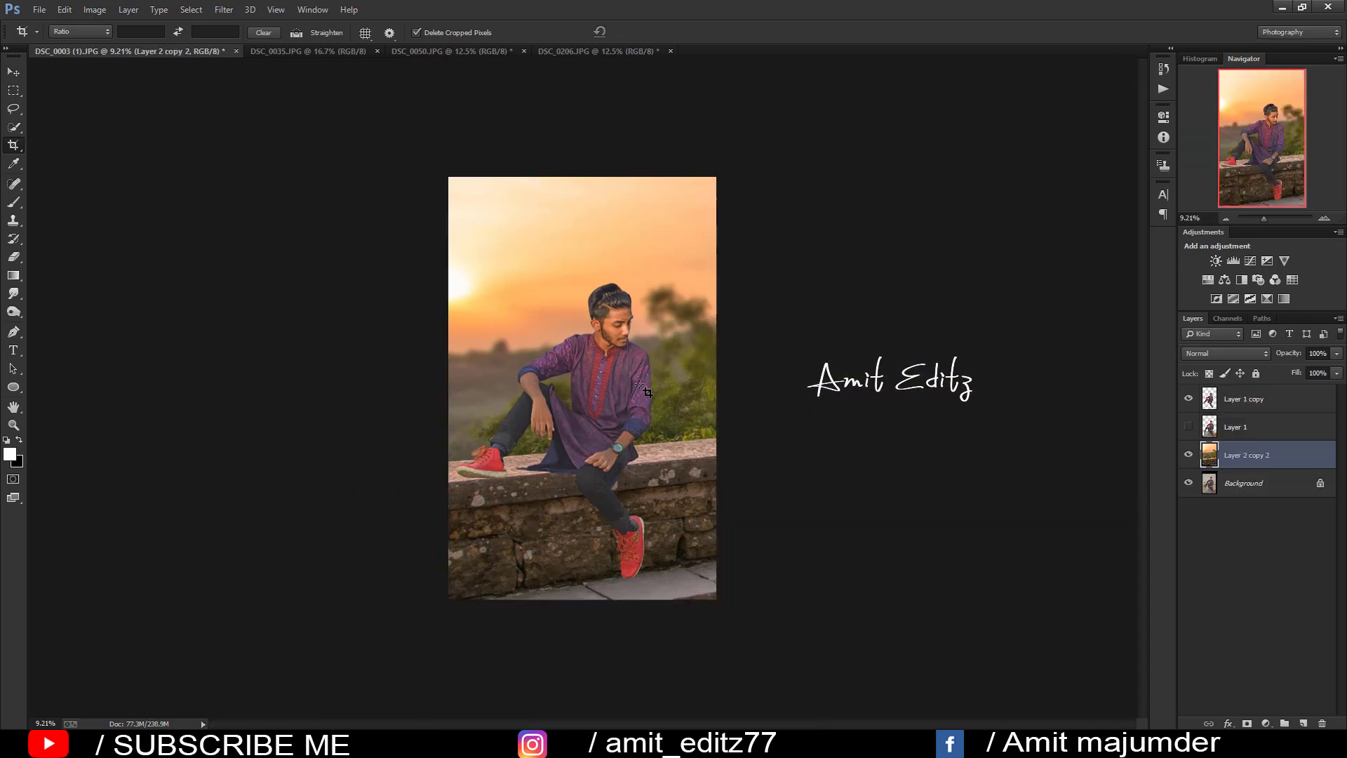
key("ctrl+plus")
left_click(5, 72)
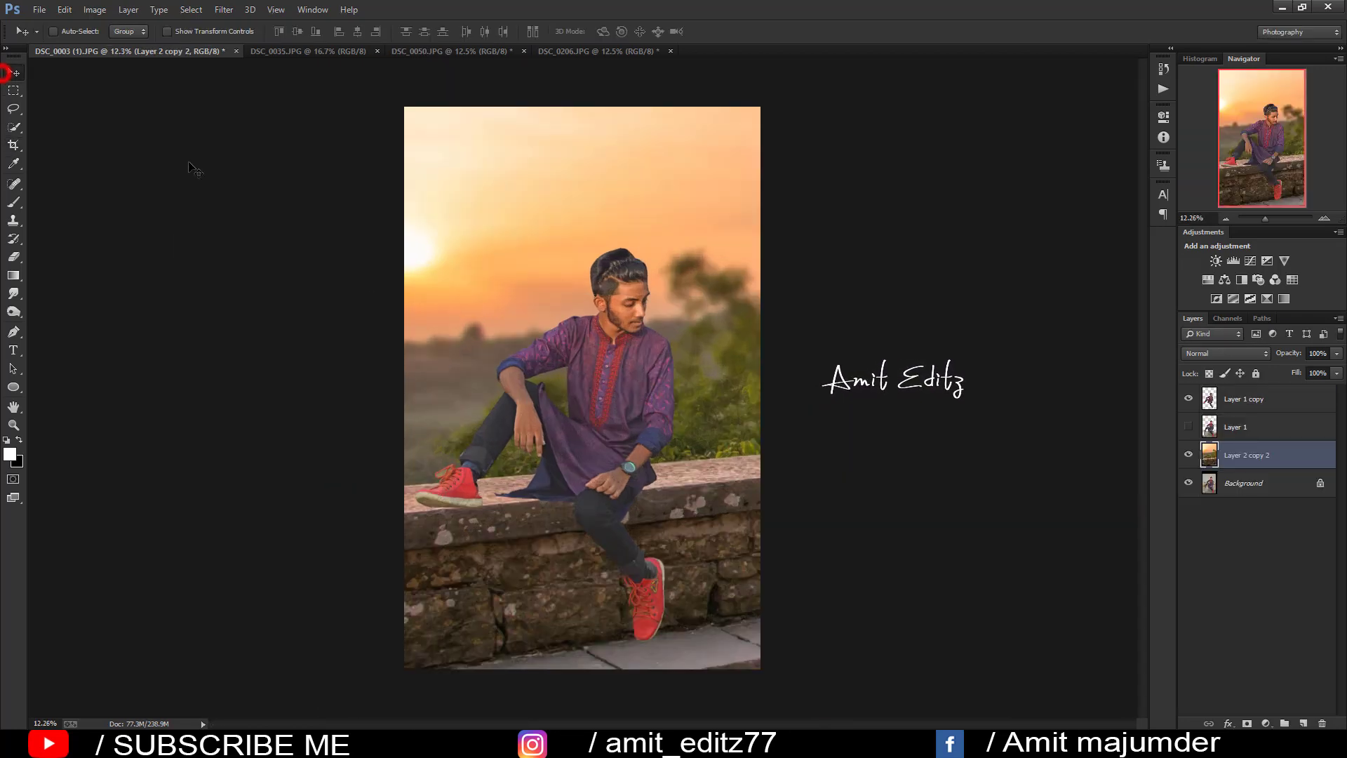
Step: Move the merged sunset layer above Layer 1, then reselect Layer 1 copy
left_click(1249, 398)
left_click(1244, 424)
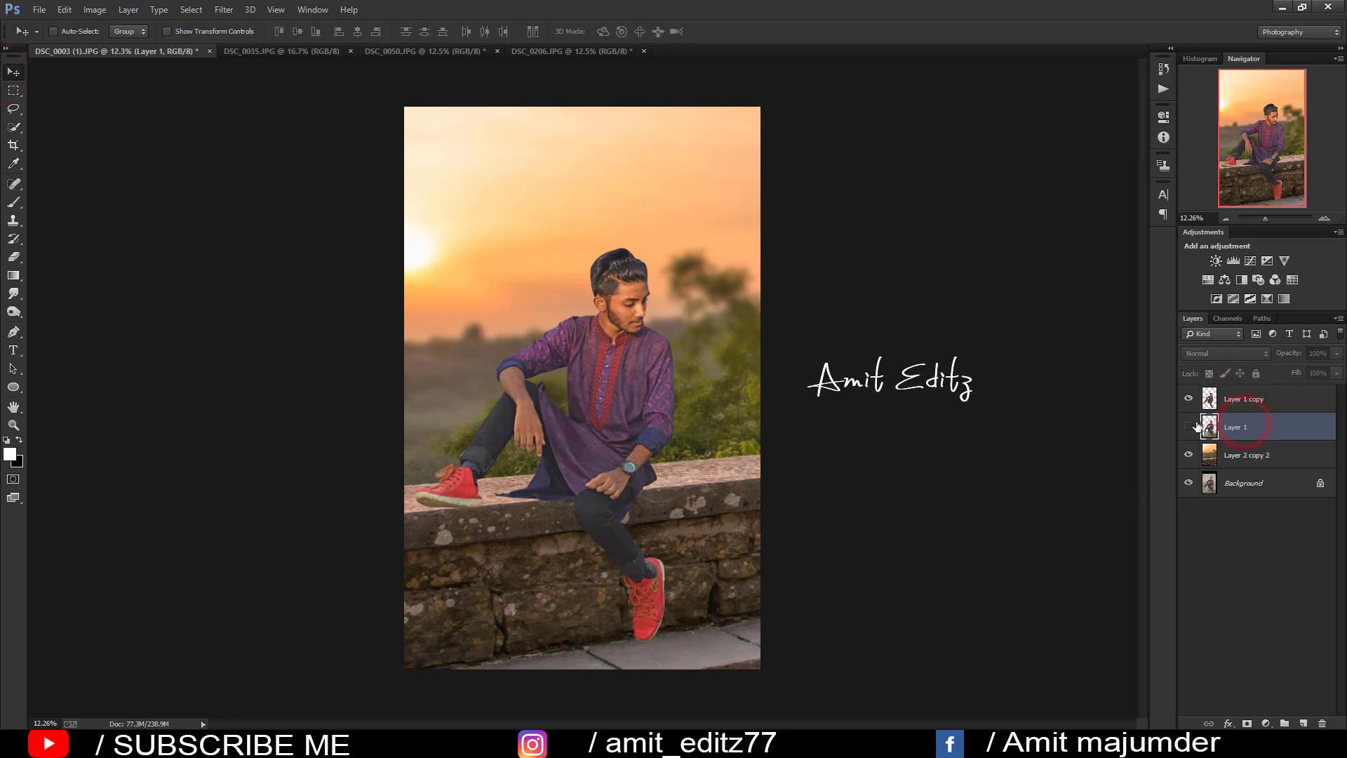
left_click_drag(1246, 455, 1246, 417)
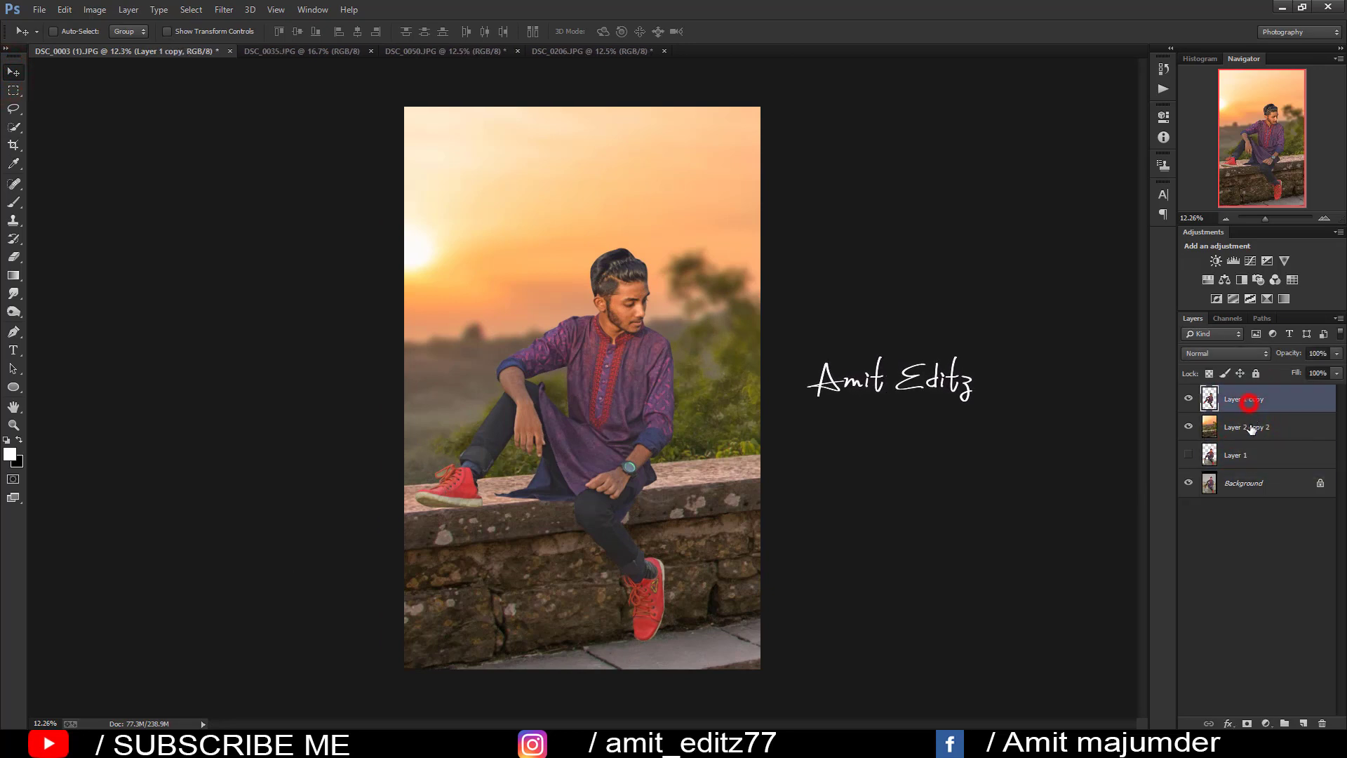
left_click(1246, 398)
scroll(633, 381, "up", 1)
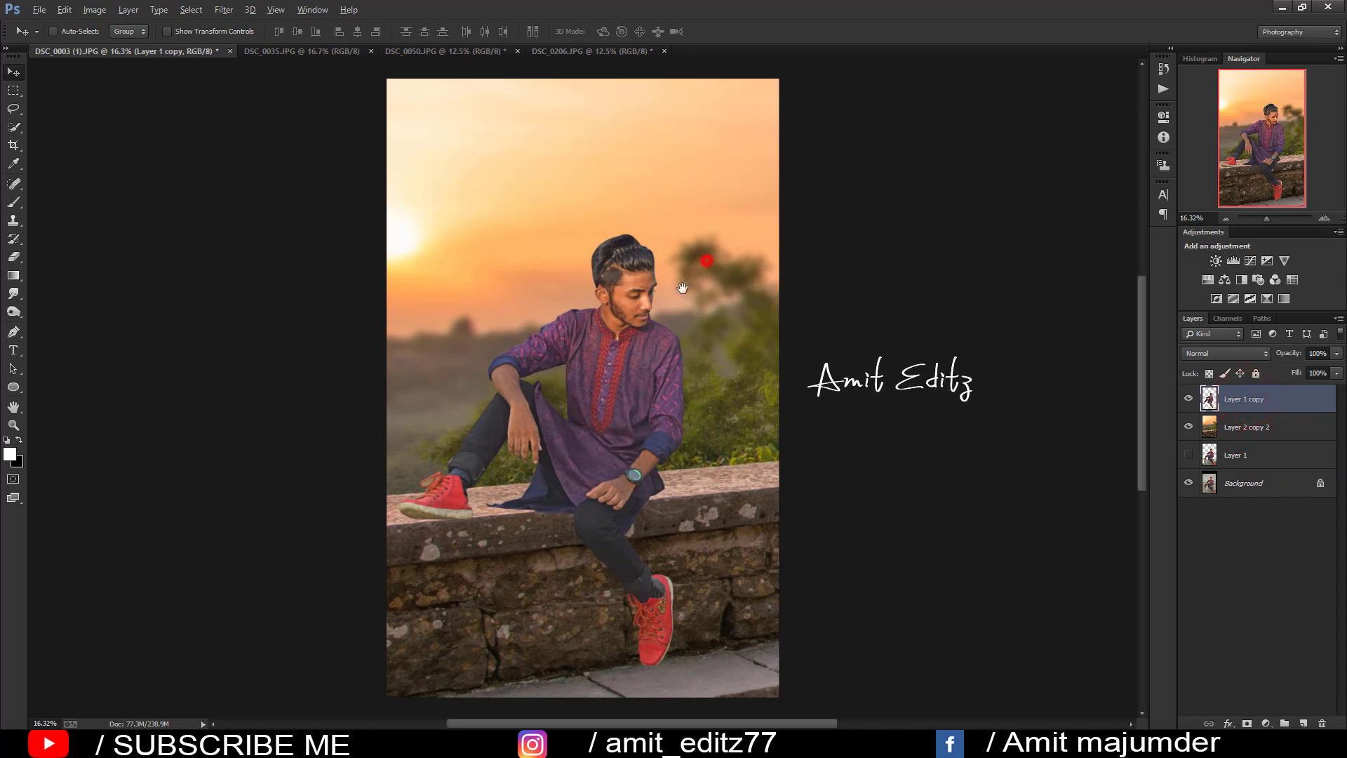
Step: Switch to the Smudge tool with a scattered, hair-like brush tip for the hair edges
scroll(595, 400, "up", 2)
scroll(594, 400, "up", 2)
scroll(613, 387, "up", 2)
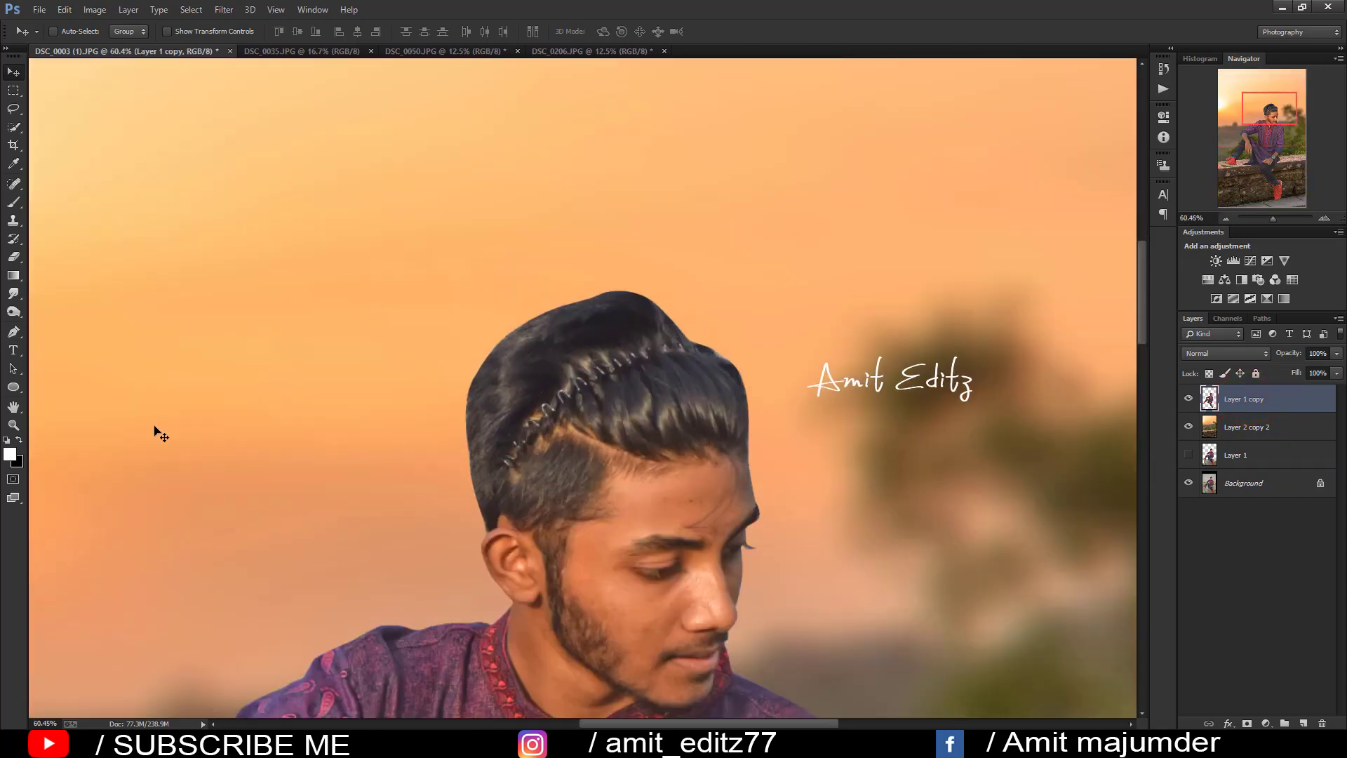
right_click(14, 295)
left_click(43, 322)
right_click(537, 382)
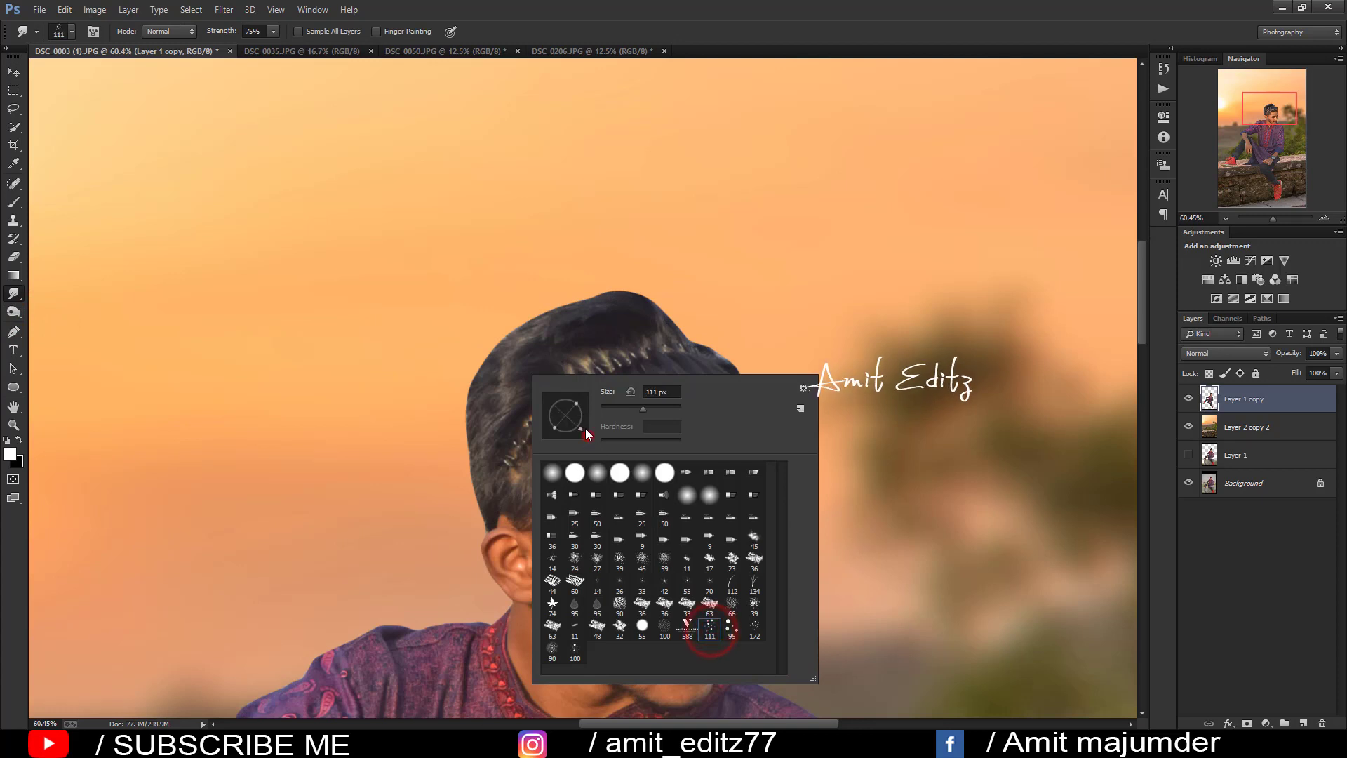
key("Escape")
scroll(729, 424, "up", 1)
left_click_drag(729, 424, 623, 516)
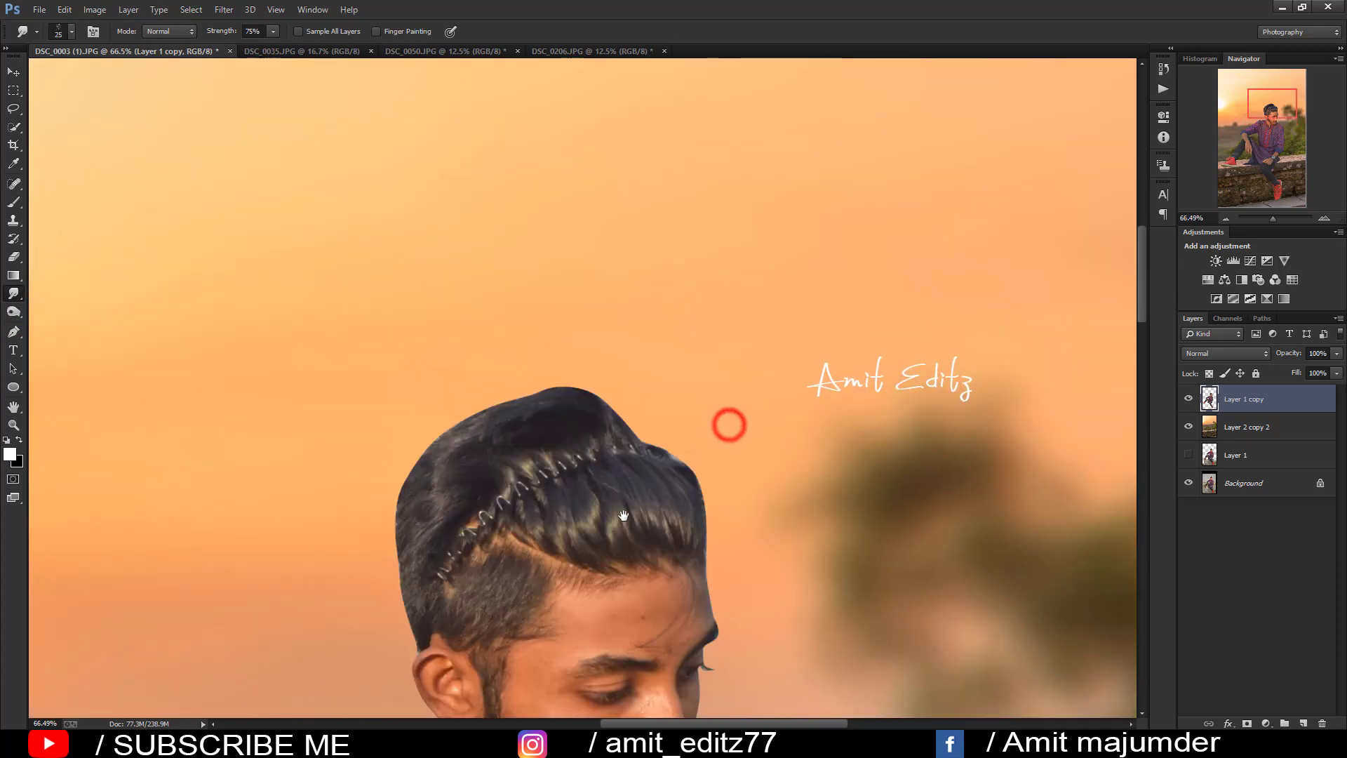
scroll(663, 514, "up", 5)
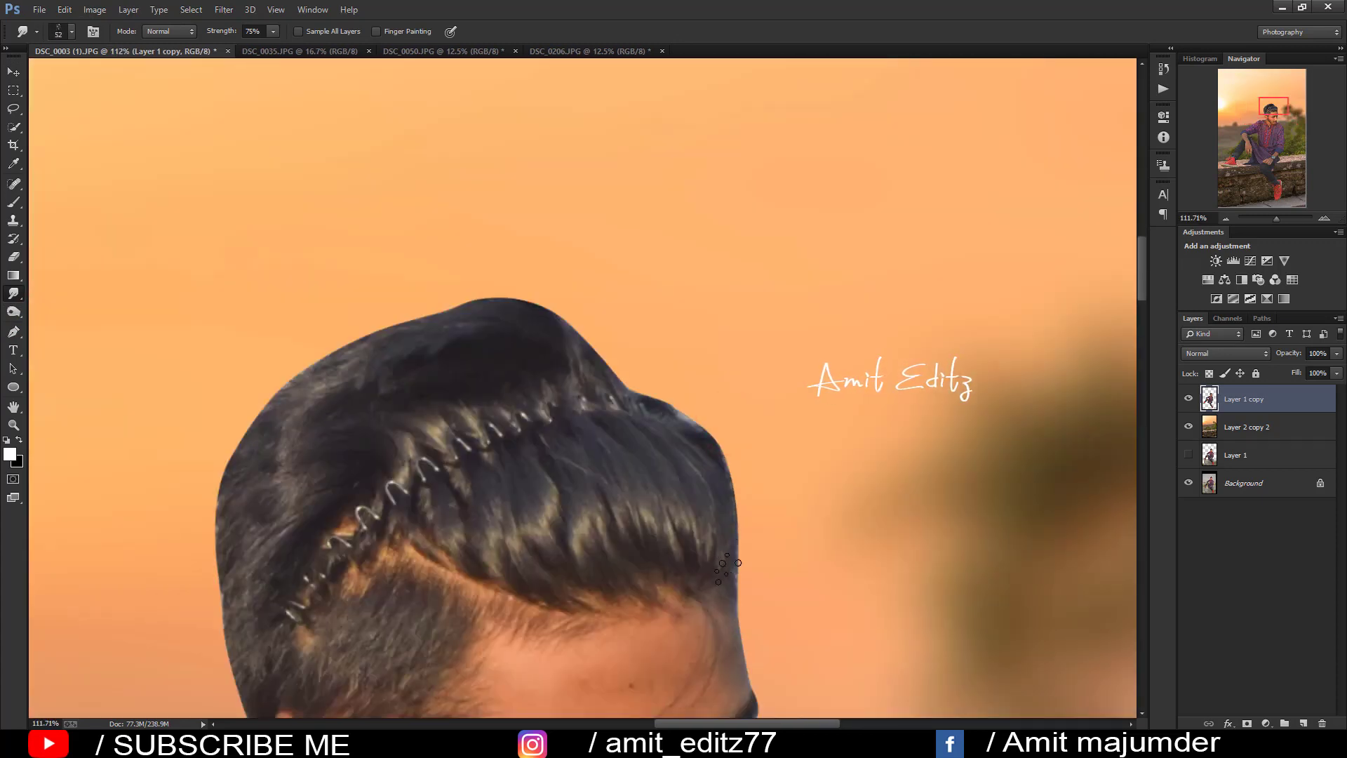
left_click_drag(720, 570, 742, 533)
right_click(738, 540)
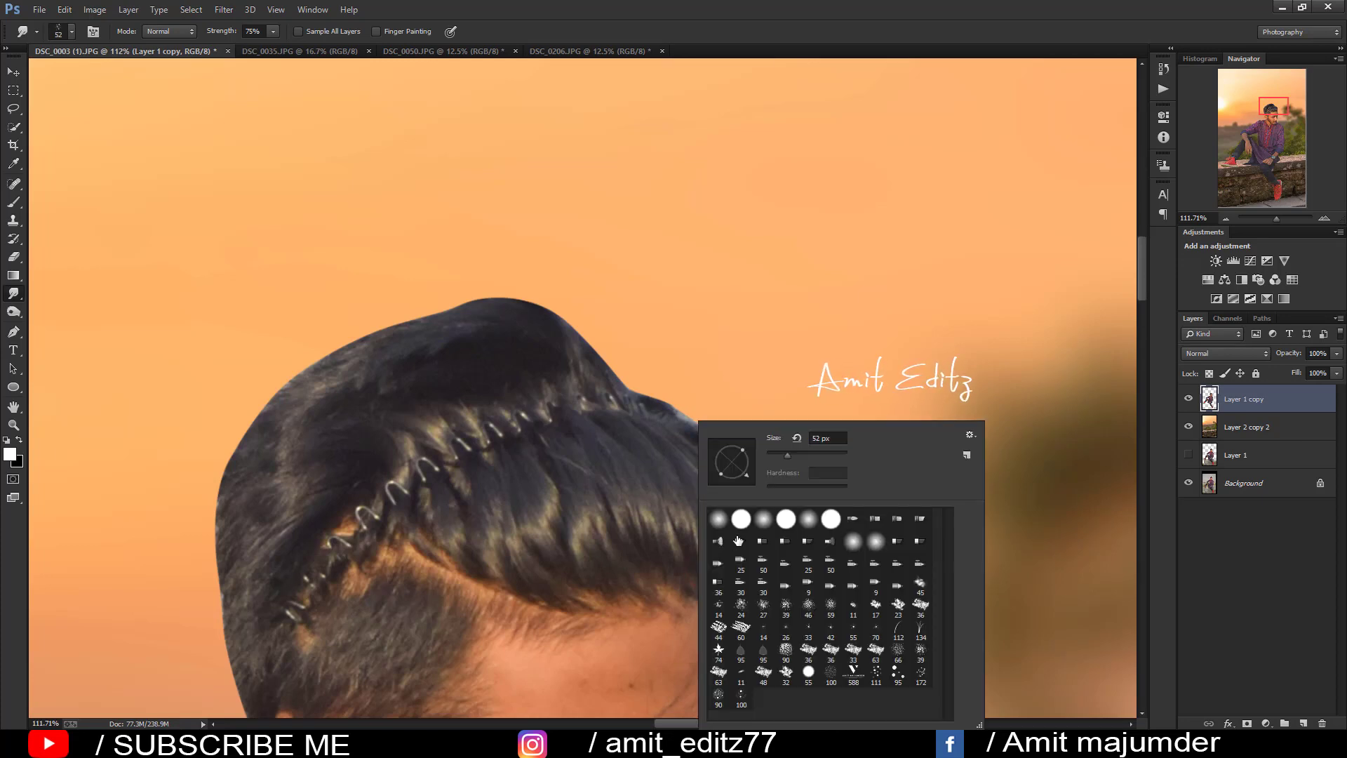
right_click(693, 294)
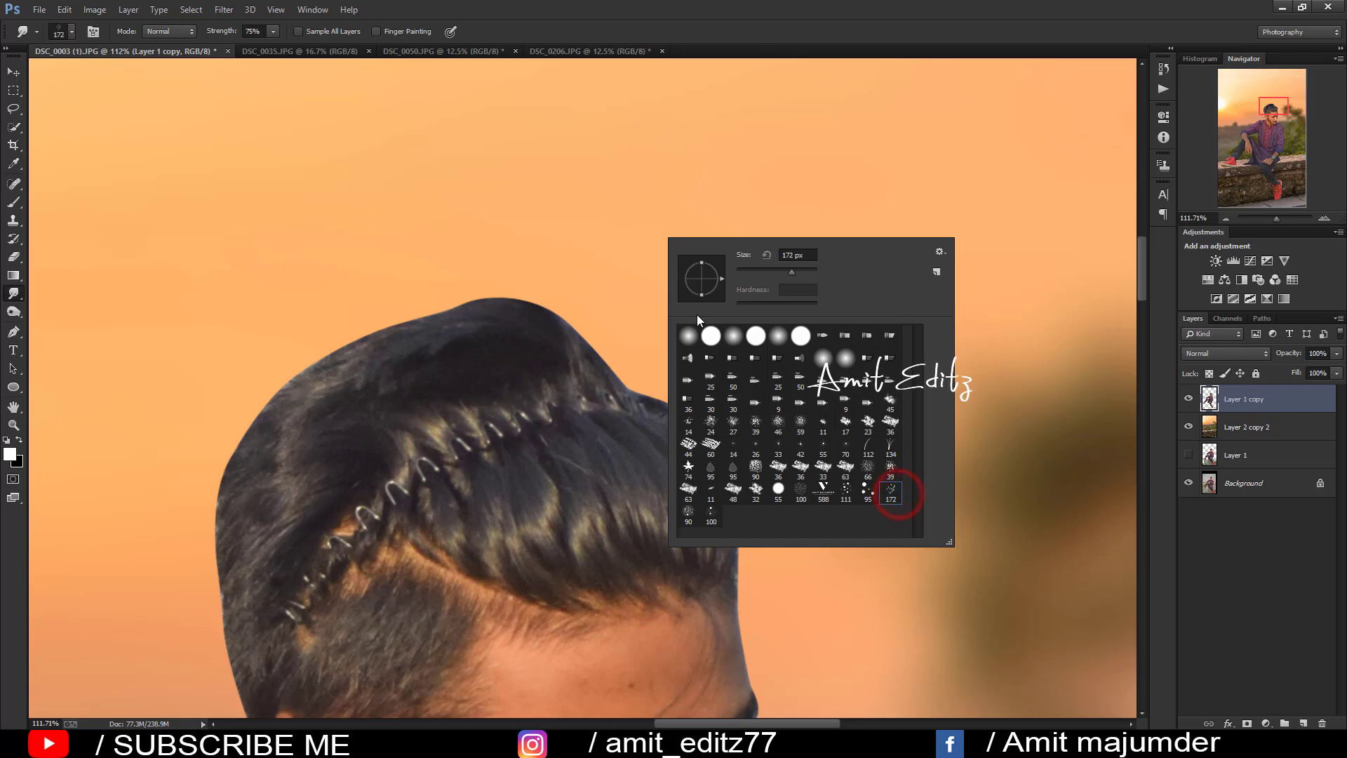
left_click(722, 305)
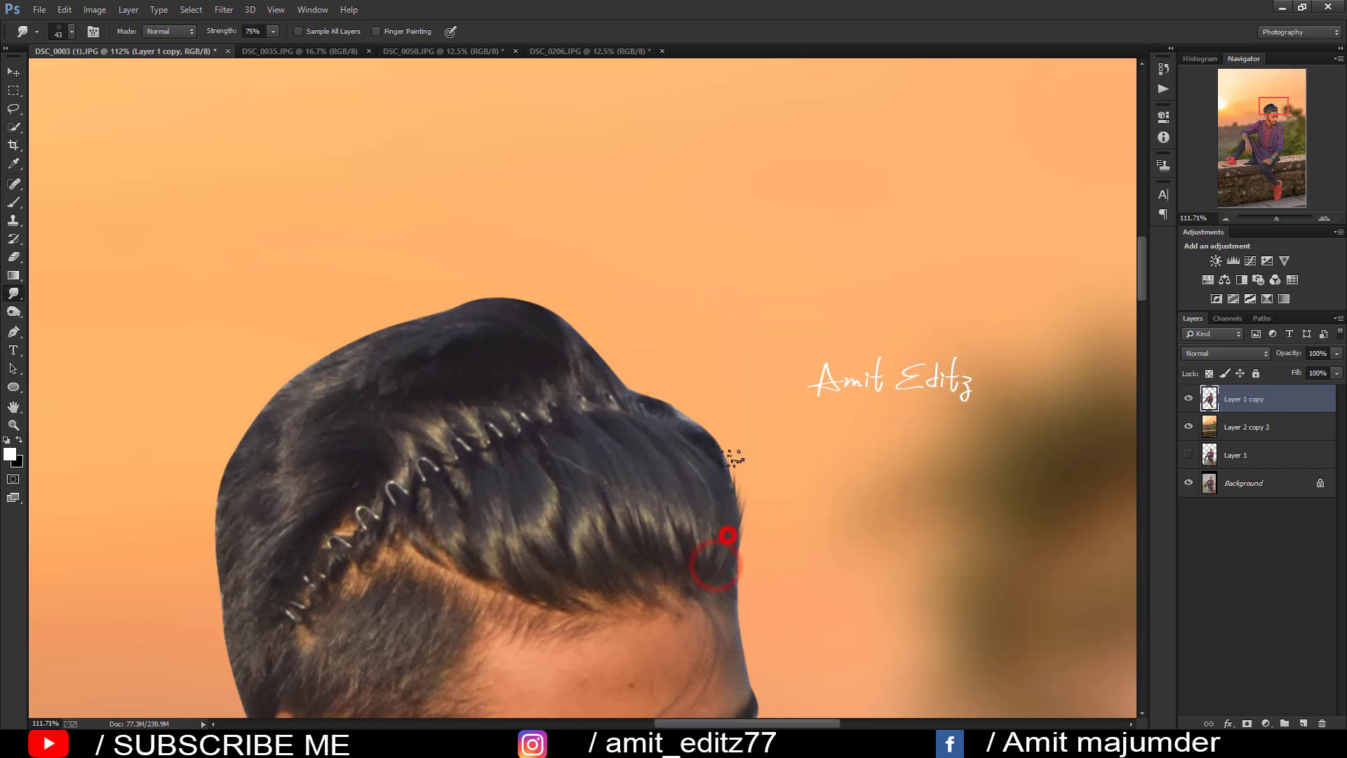
Step: Smudge hair strands outward along the right edge, crown and left hairline
mouse_move(701, 432)
left_mouse_down()
mouse_move(727, 484)
mouse_move(695, 436)
mouse_move(615, 376)
mouse_move(641, 380)
left_mouse_up()
left_click_drag(715, 448, 616, 377)
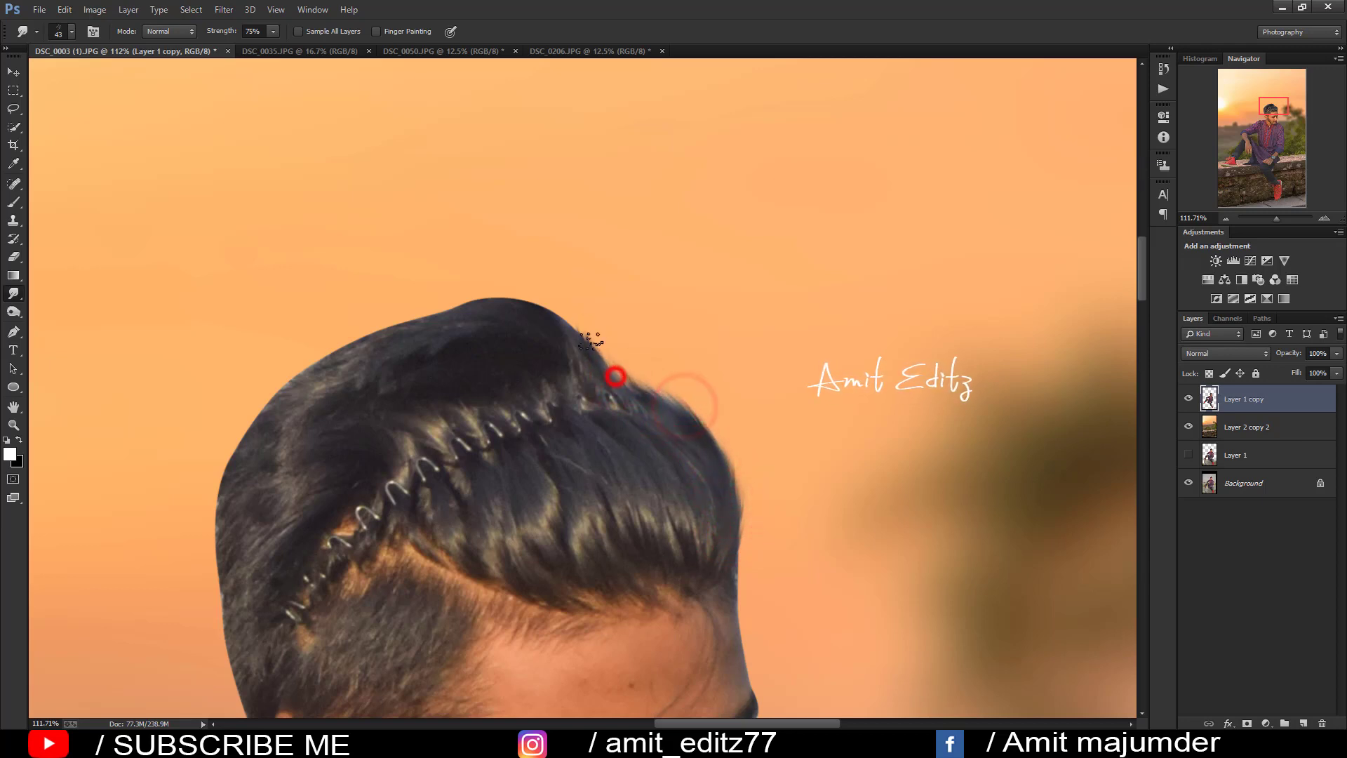
key("bracketright")
mouse_move(559, 337)
left_mouse_down()
mouse_move(493, 303)
mouse_move(453, 304)
mouse_move(256, 421)
mouse_move(231, 490)
left_mouse_up()
left_click_drag(250, 436, 225, 520)
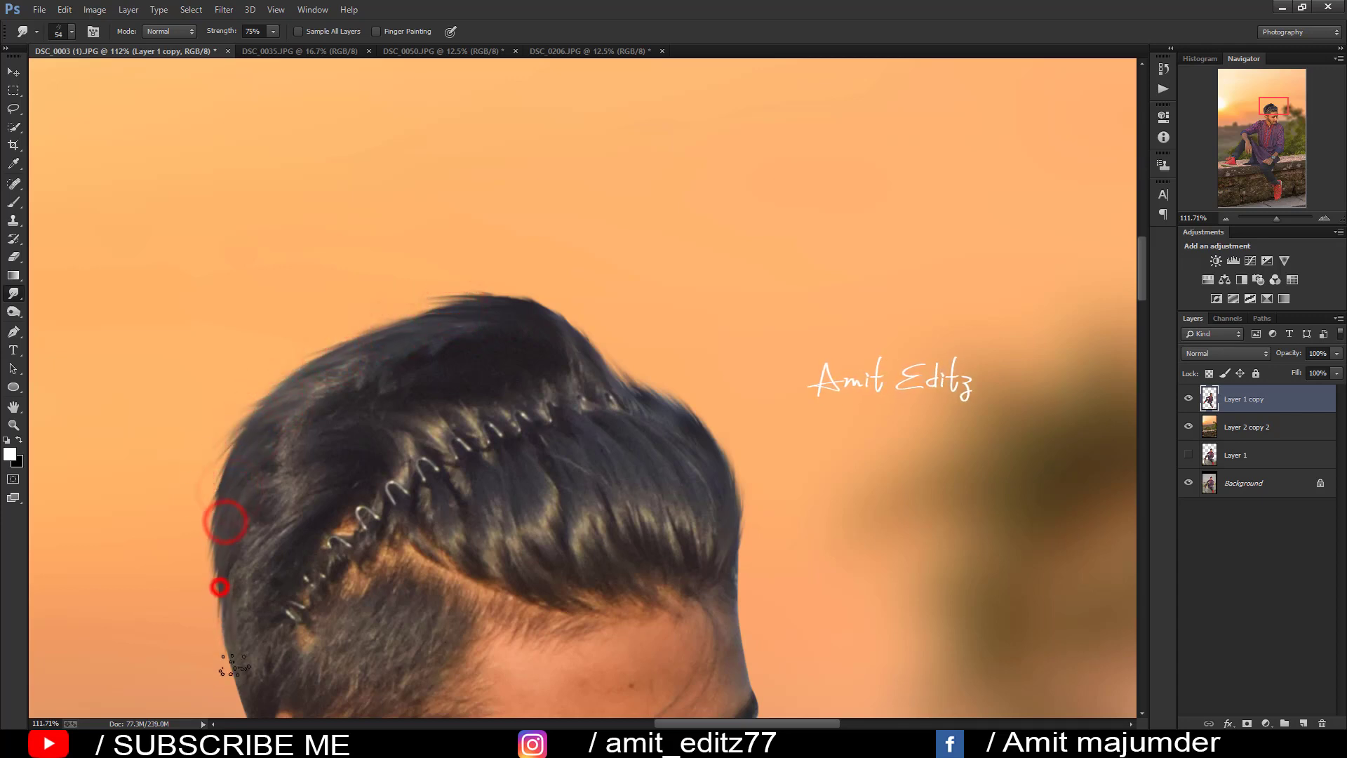
mouse_move(286, 445)
left_mouse_down()
mouse_move(217, 491)
mouse_move(210, 554)
left_mouse_up()
mouse_move(214, 477)
left_mouse_down()
mouse_move(204, 562)
mouse_move(203, 541)
mouse_move(235, 581)
left_mouse_up()
Step: Smudge the strands along the top of the head into the sky
scroll(211, 540, "down", 3)
left_click_drag(520, 130, 563, 393)
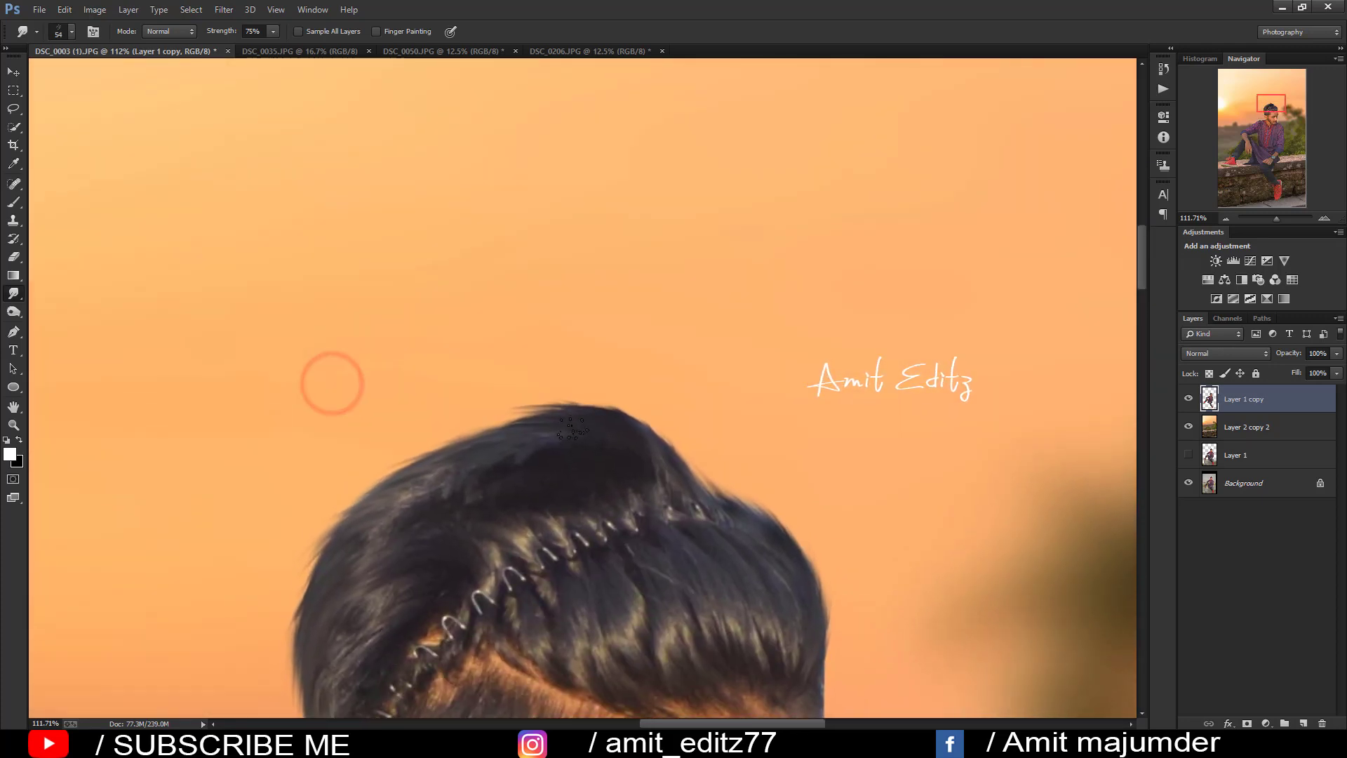
mouse_move(477, 442)
left_mouse_down()
mouse_move(568, 428)
mouse_move(492, 428)
mouse_move(419, 478)
left_mouse_up()
left_click(422, 483)
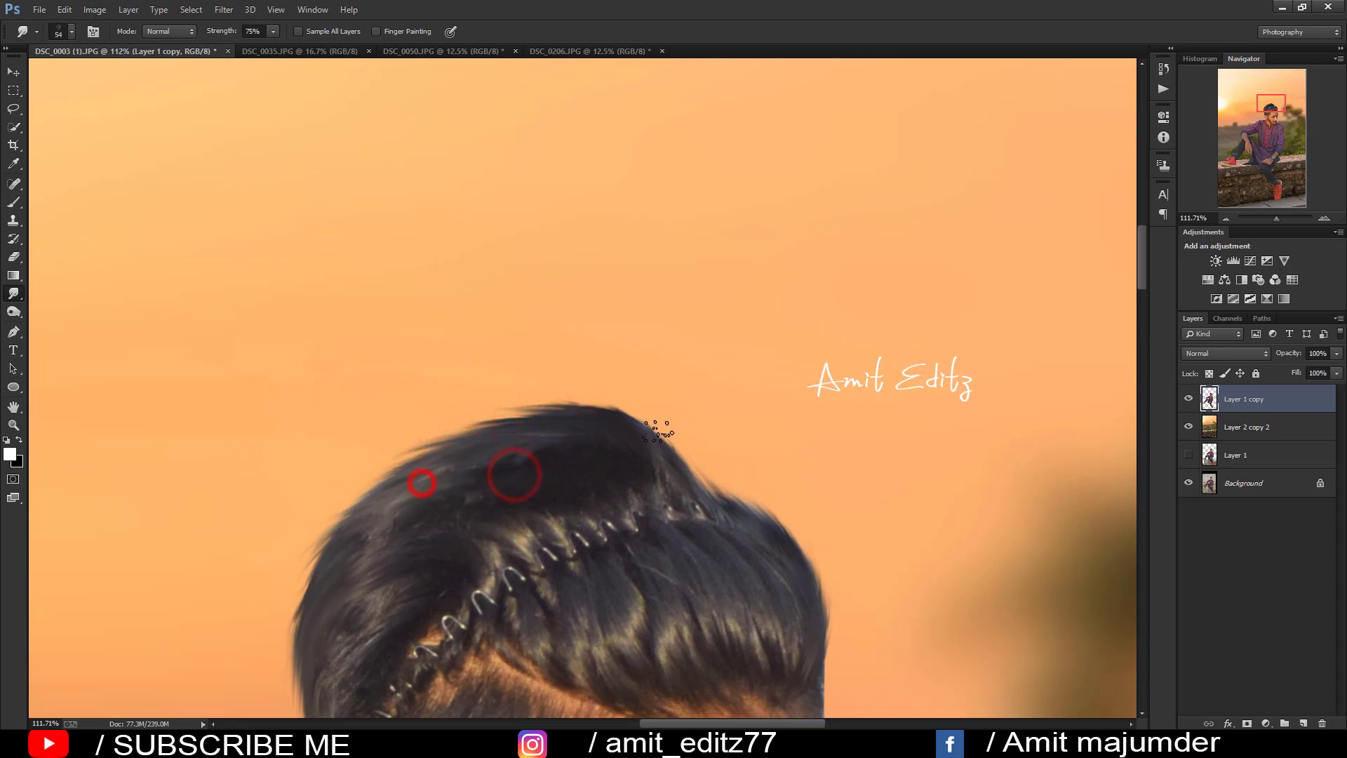
mouse_move(604, 414)
left_mouse_down()
mouse_move(512, 410)
mouse_move(456, 435)
mouse_move(484, 431)
left_mouse_up()
scroll(367, 497, "down", 5)
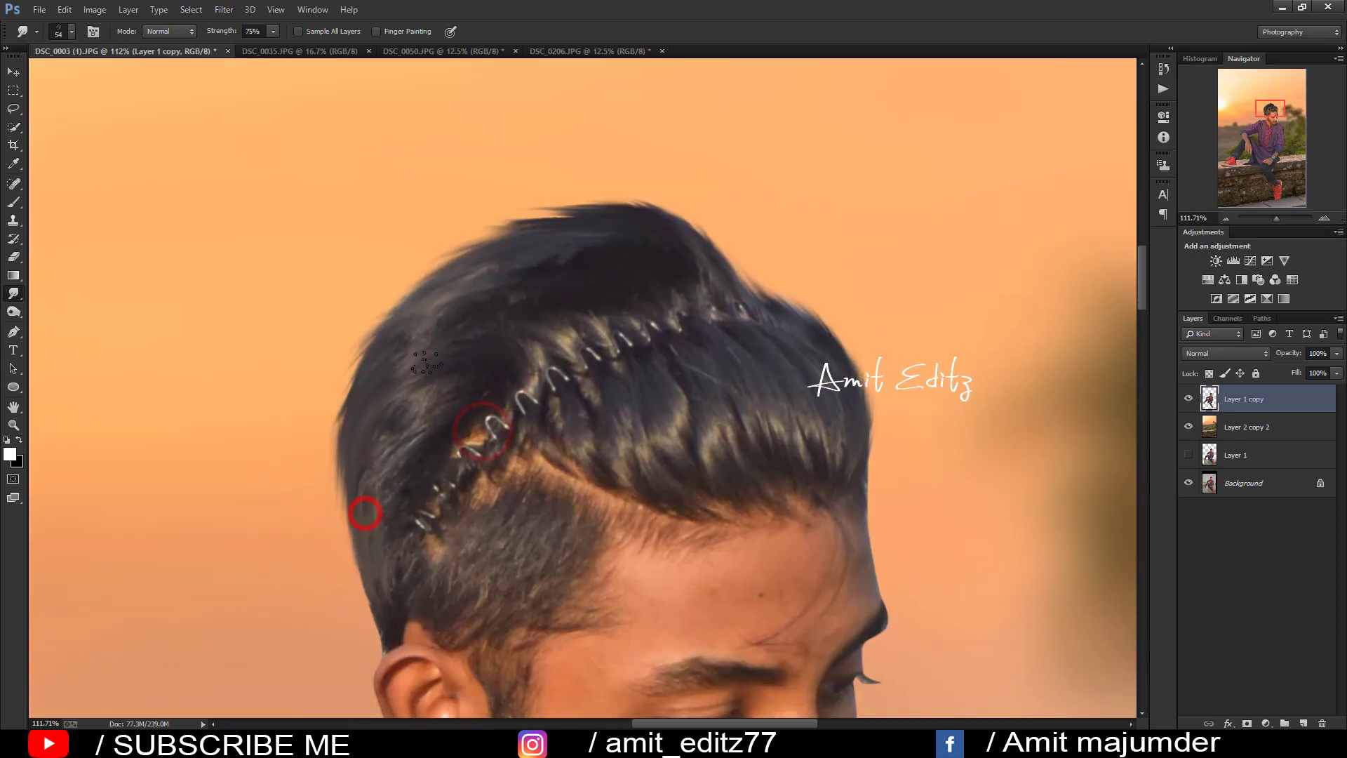
scroll(370, 490, "down", 2, "alt")
scroll(602, 415, "up", 1)
scroll(610, 428, "right", 3)
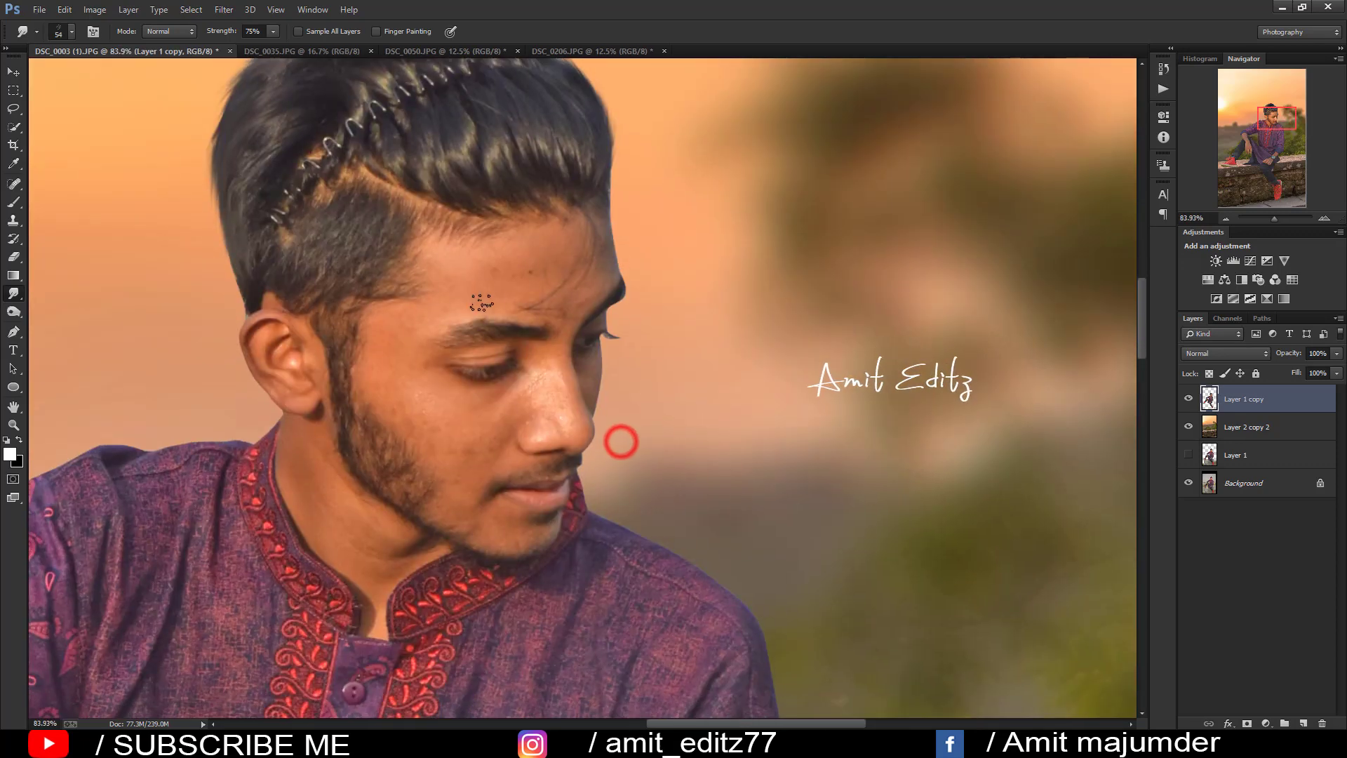
scroll(547, 385, "up", 2, "alt")
scroll(547, 384, "up", 3)
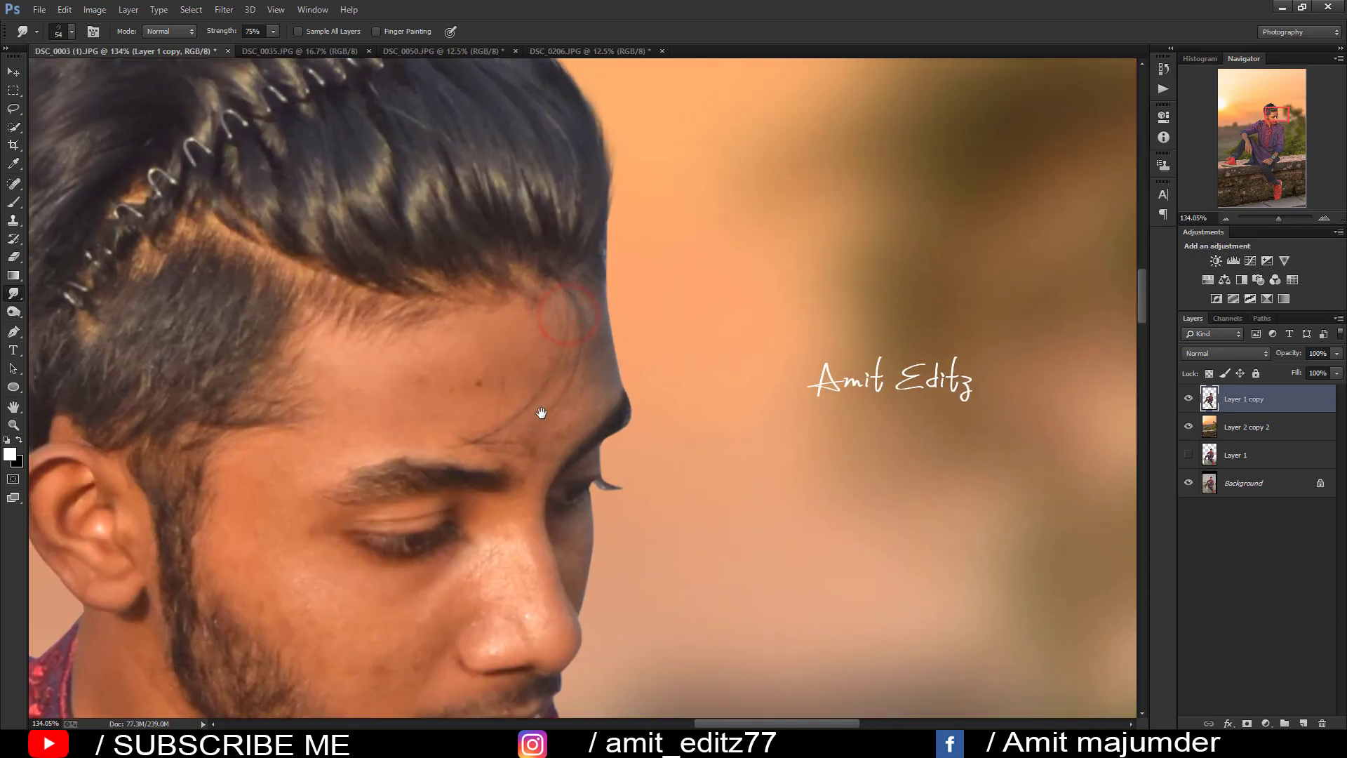
scroll(545, 416, "down", 3, "alt")
scroll(533, 371, "down", 2, "alt")
scroll(567, 348, "up", 2, "alt")
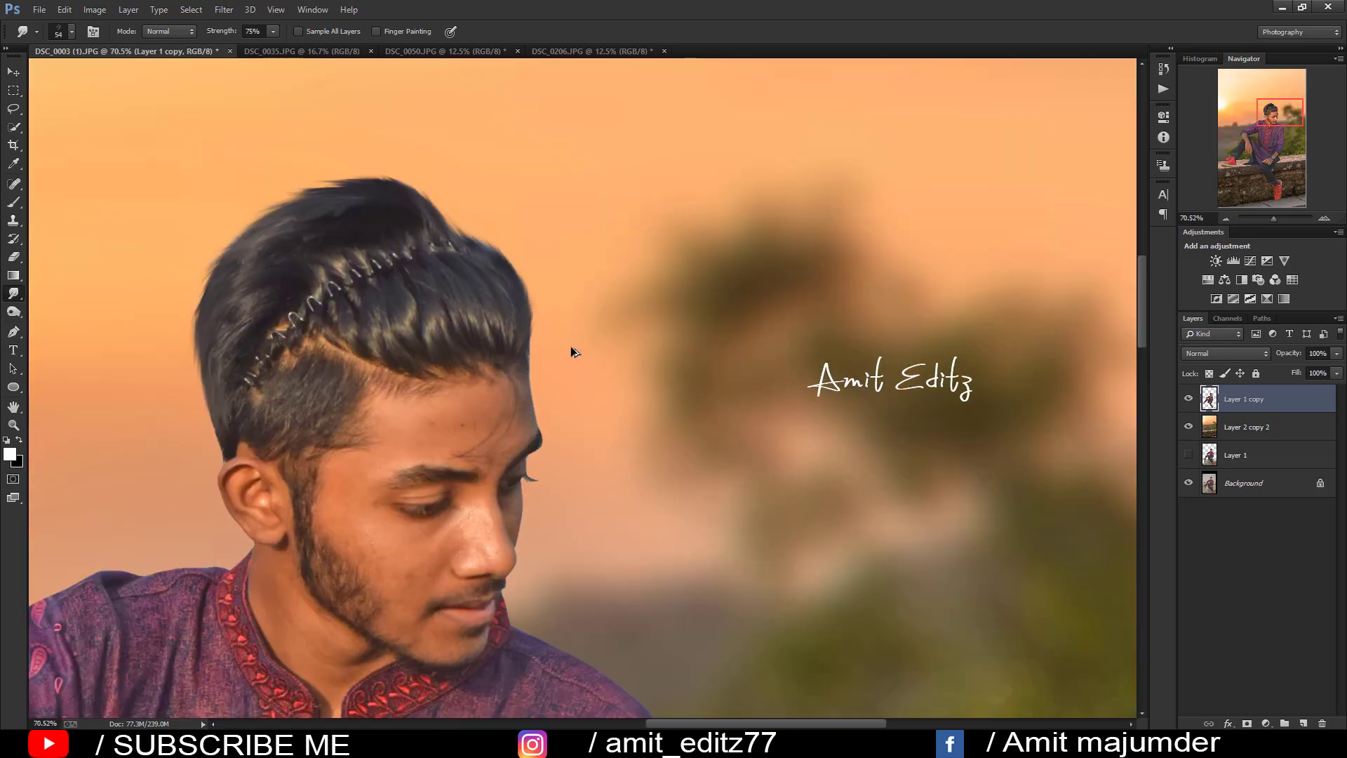
Step: Spot-heal the dark blemishes across the man's forehead
left_click(14, 183)
scroll(496, 354, "up", 3, "alt")
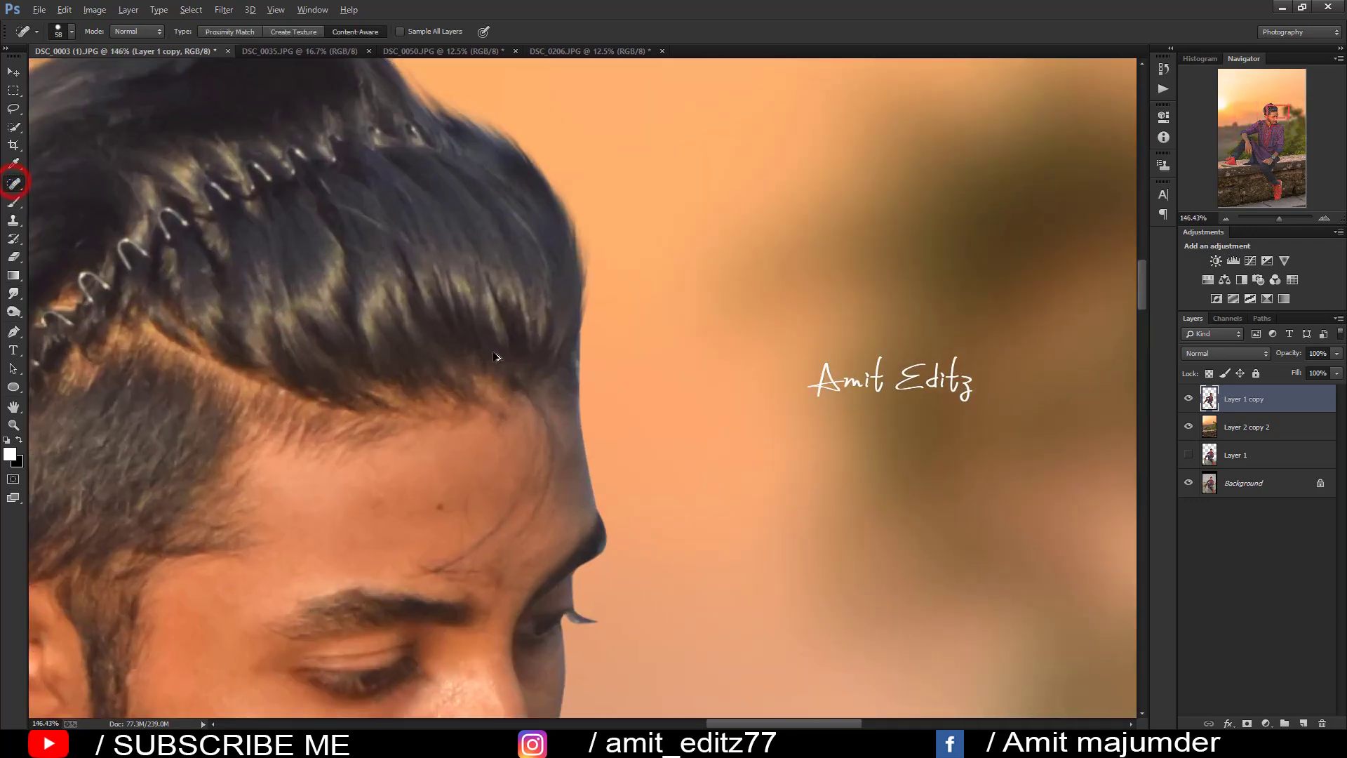
left_click(524, 469)
left_click(536, 451)
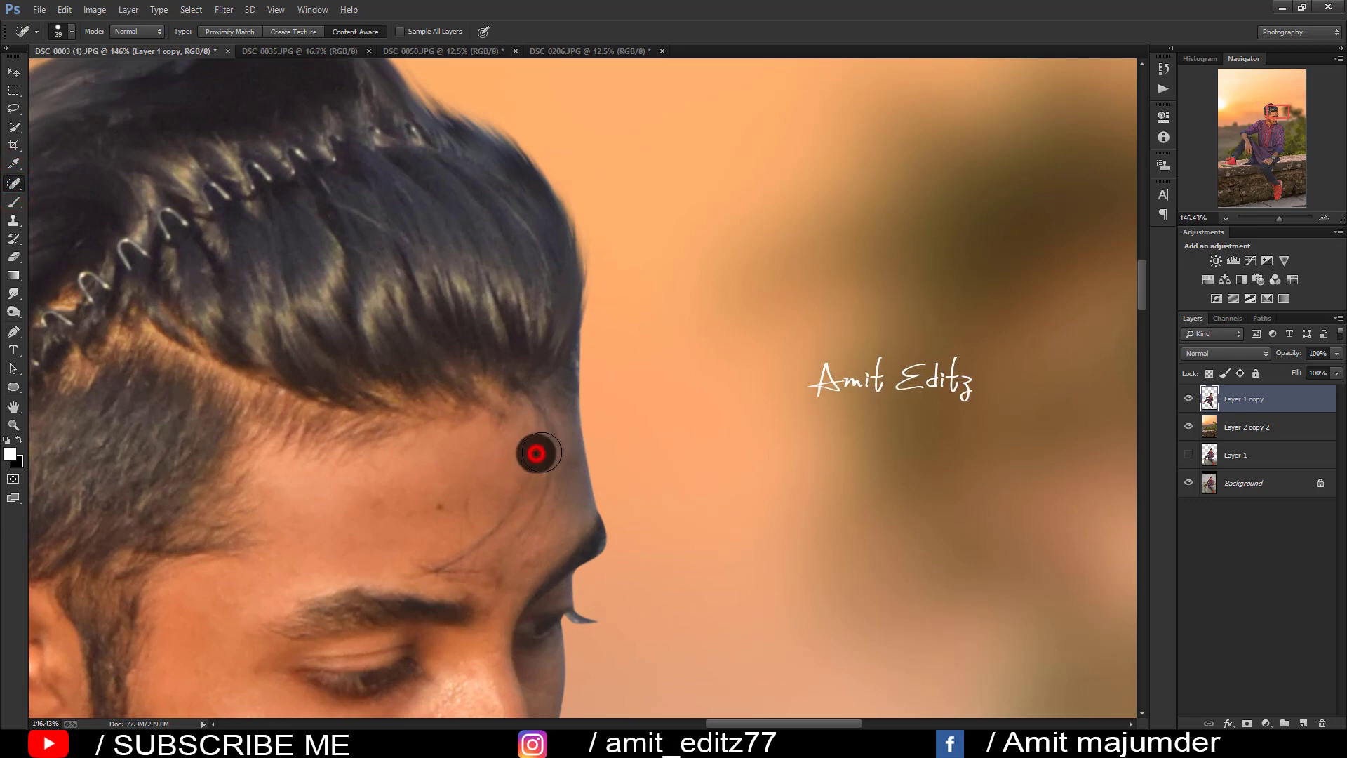
left_click(514, 507)
left_click_drag(485, 535, 457, 551)
left_click(548, 456)
Step: Duplicate the retouched layer, then delete the stray Layer 1 copy 2
left_click_drag(1253, 398, 1303, 724)
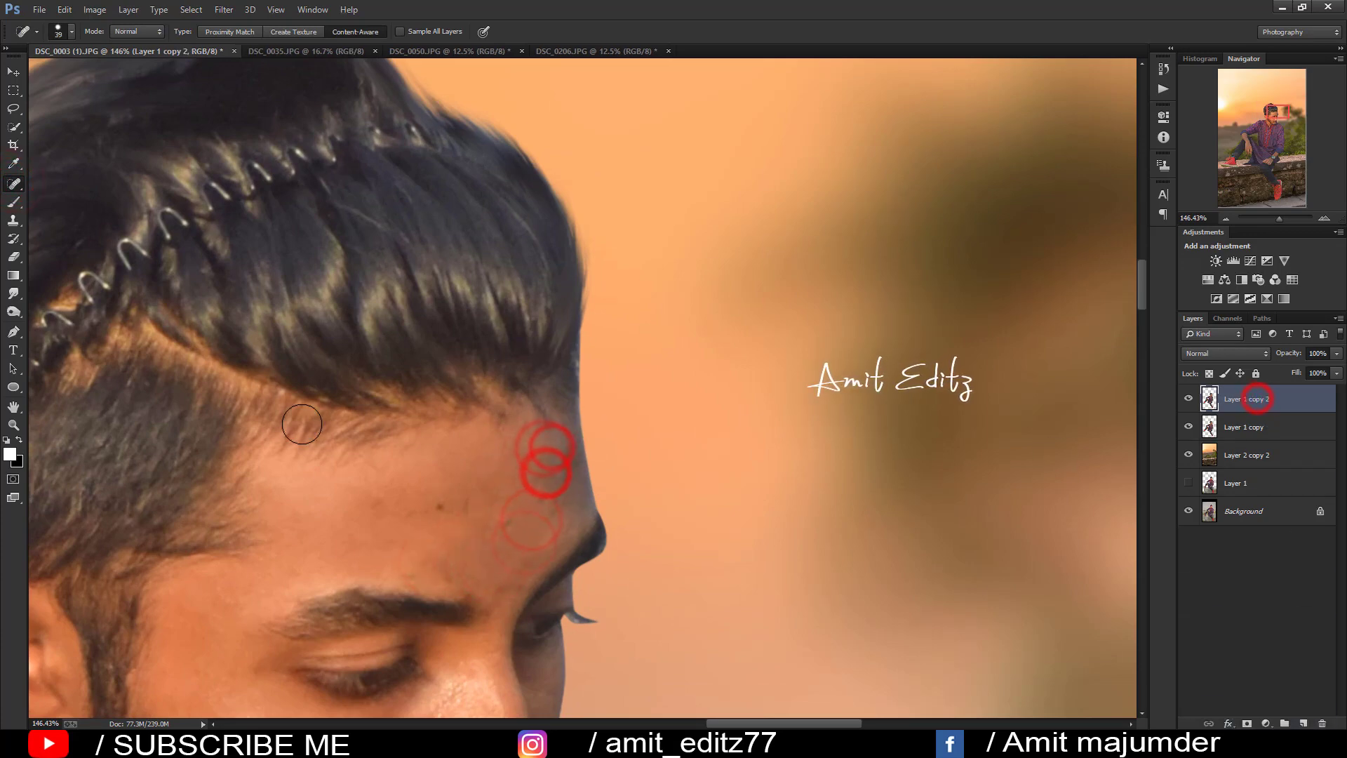
scroll(101, 319, "down", 3, "alt")
scroll(101, 319, "down", 2, "alt")
left_click_drag(1252, 399, 1322, 724)
Step: Blend the forehead and brow skin with the Mixer Brush
scroll(491, 393, "up", 5, "alt")
left_click(14, 202)
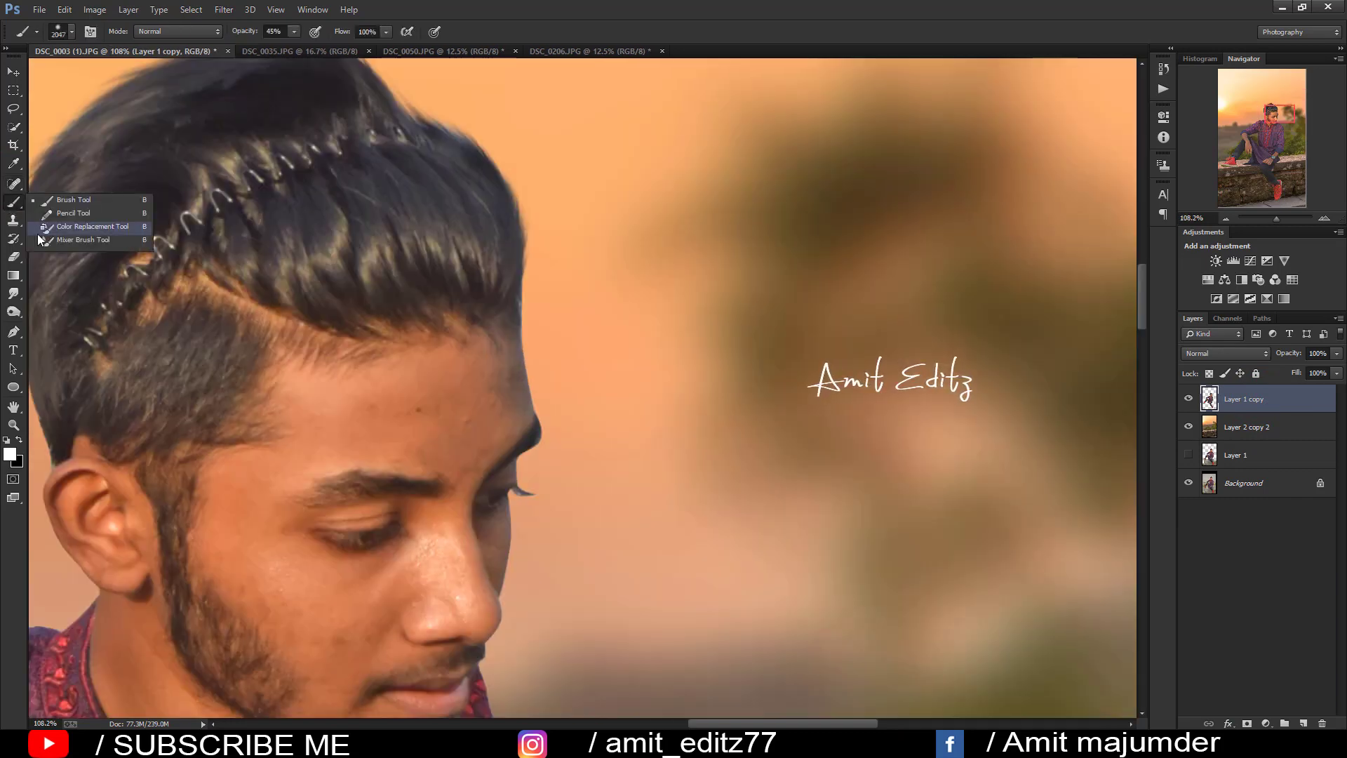
left_click(48, 242)
left_click(503, 407)
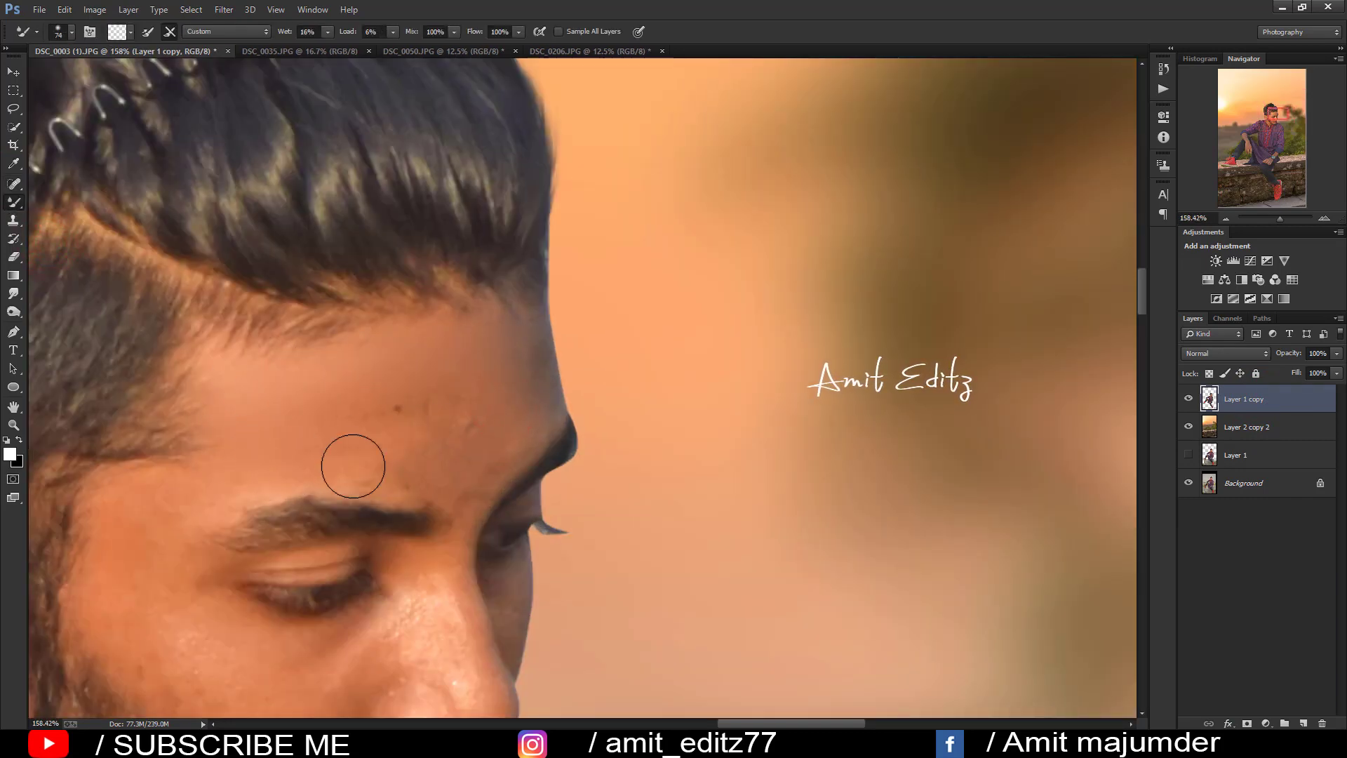
left_click_drag(503, 432, 723, 325)
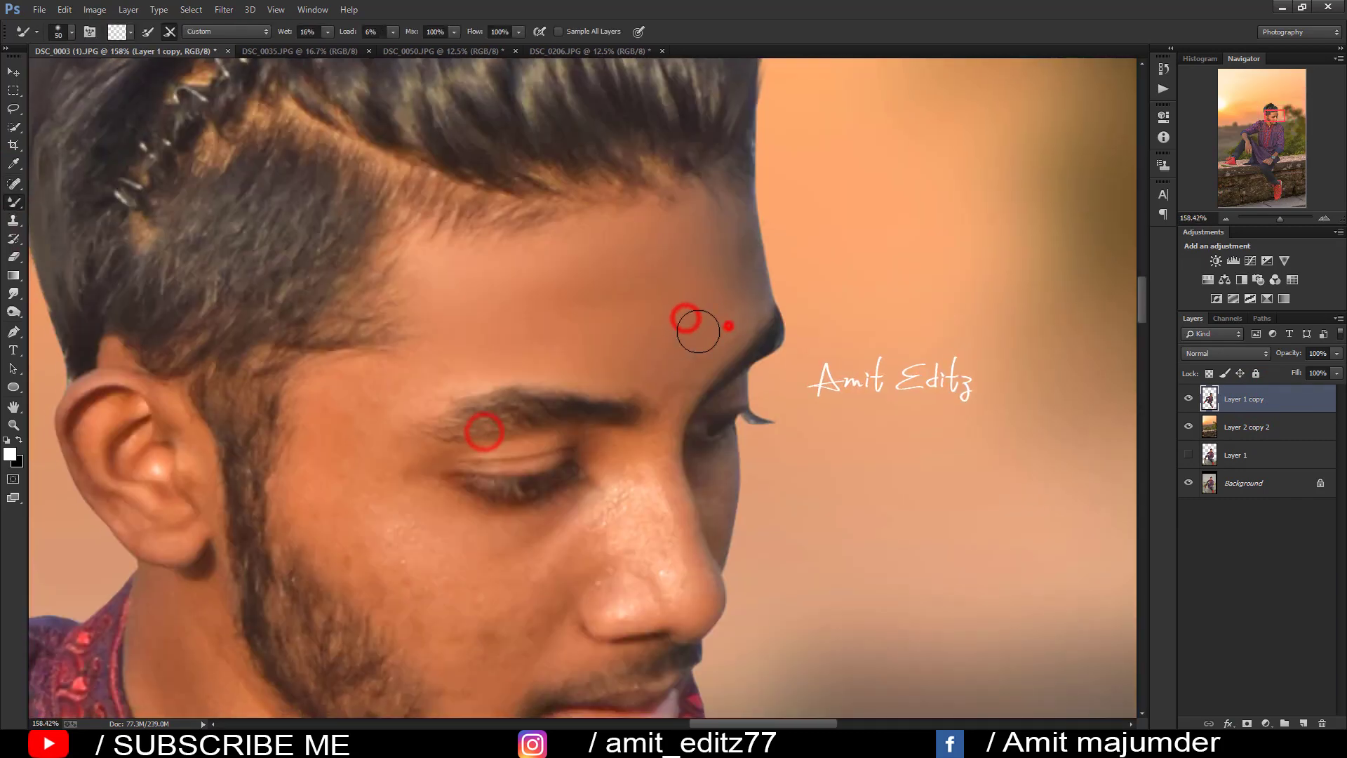
left_click_drag(398, 385, 421, 377)
left_click_drag(400, 554, 301, 334)
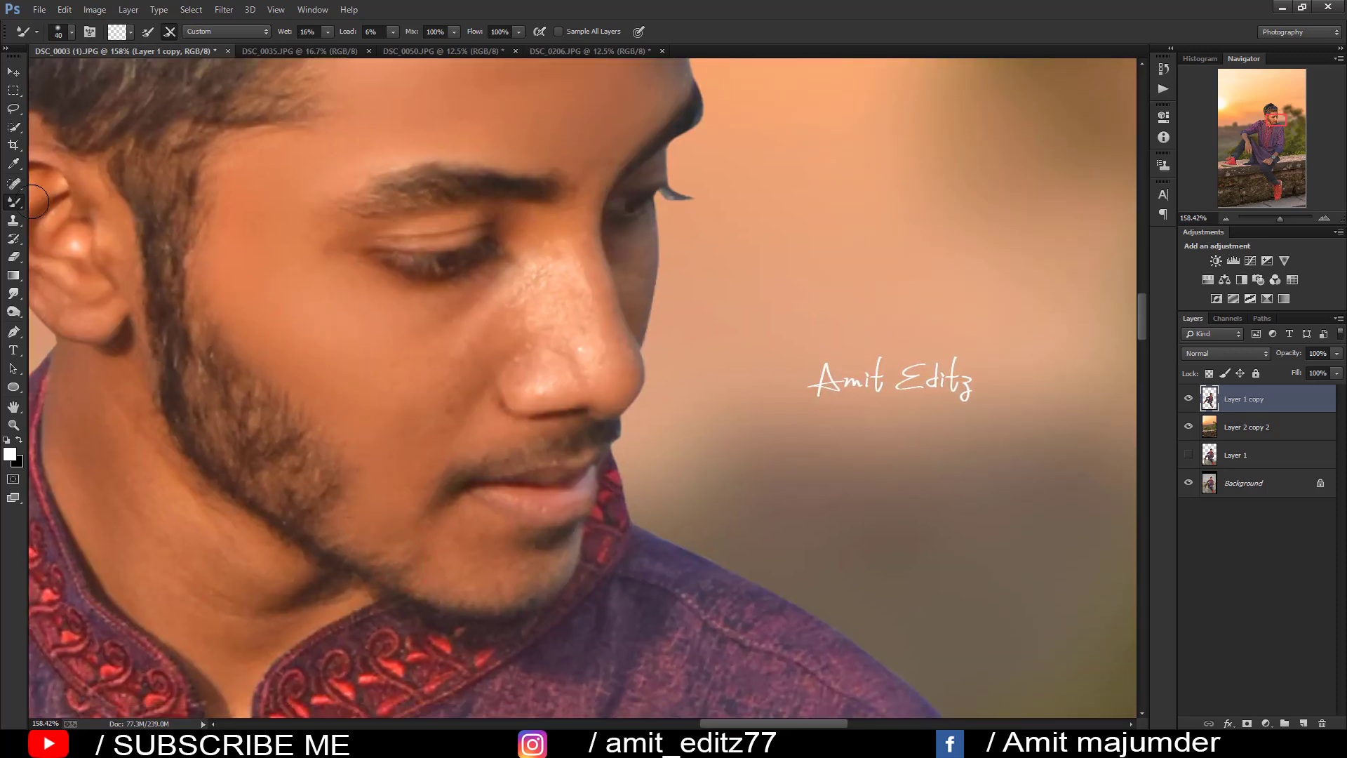
Step: Trace a Pen path around the cheek beside the beard and make it a selection
left_click(13, 331)
left_click(200, 179)
left_click(198, 325)
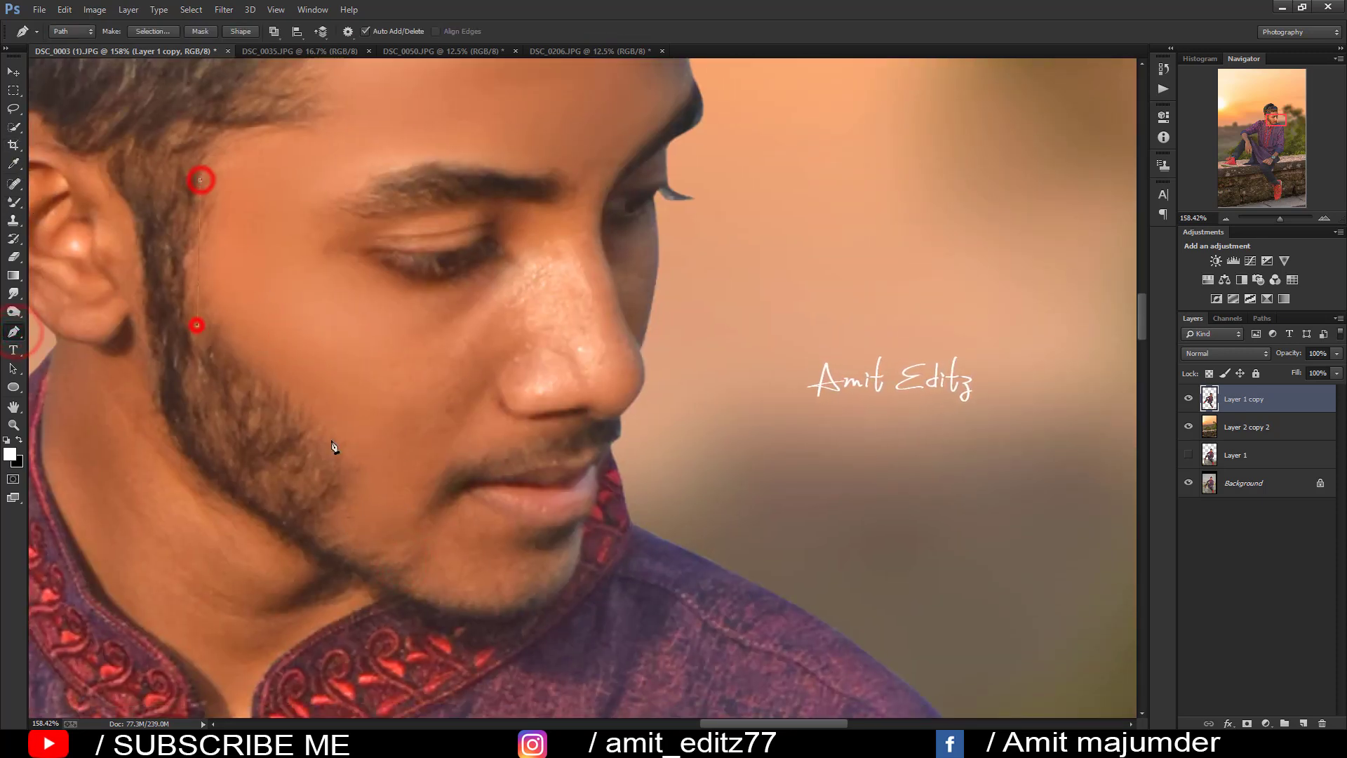
left_click(353, 469)
left_click(328, 523)
left_click(384, 563)
right_click(419, 356)
left_click(315, 407)
key("Return")
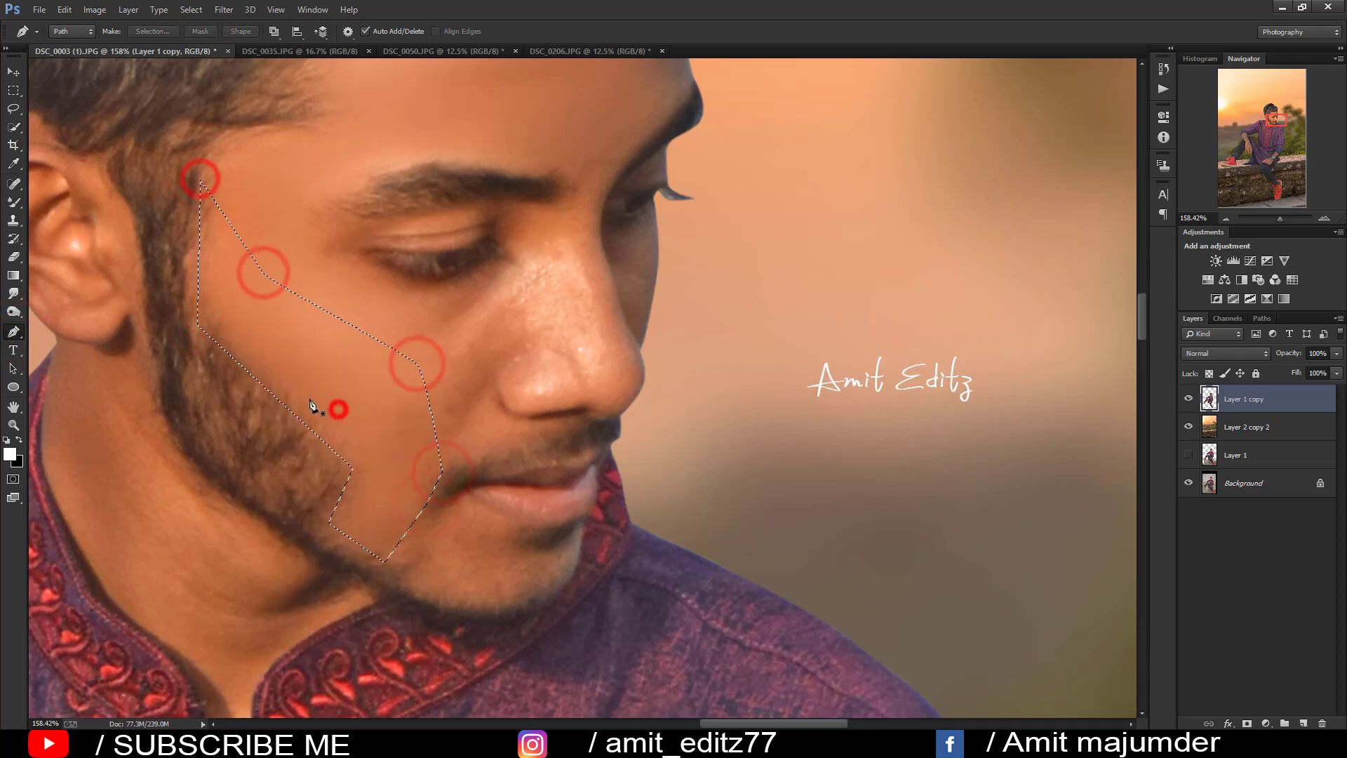
Step: Smooth the cheek inside the selection, then the skin beside the nose, chin and neck
left_click(14, 202)
scroll(313, 406, "up", 3)
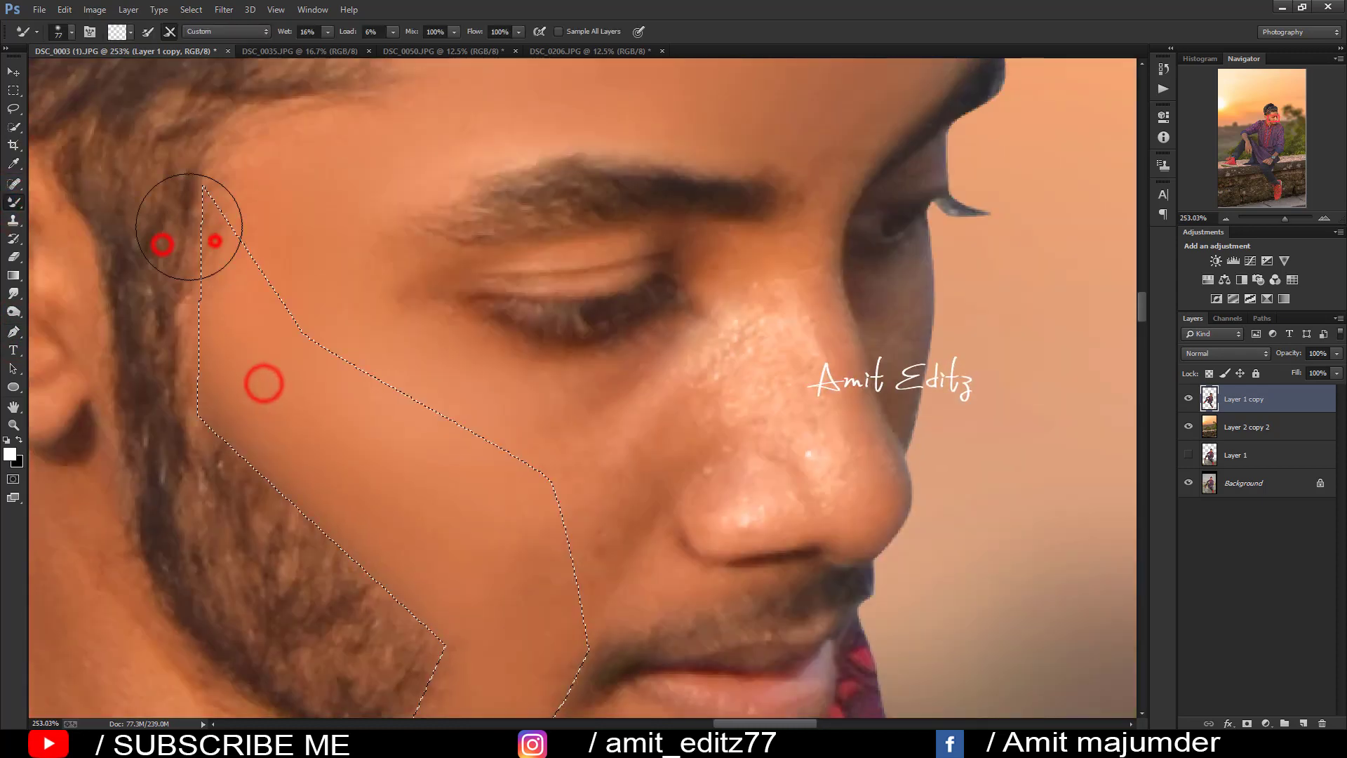
left_click_drag(276, 465, 348, 298)
scroll(451, 274, "down", 3)
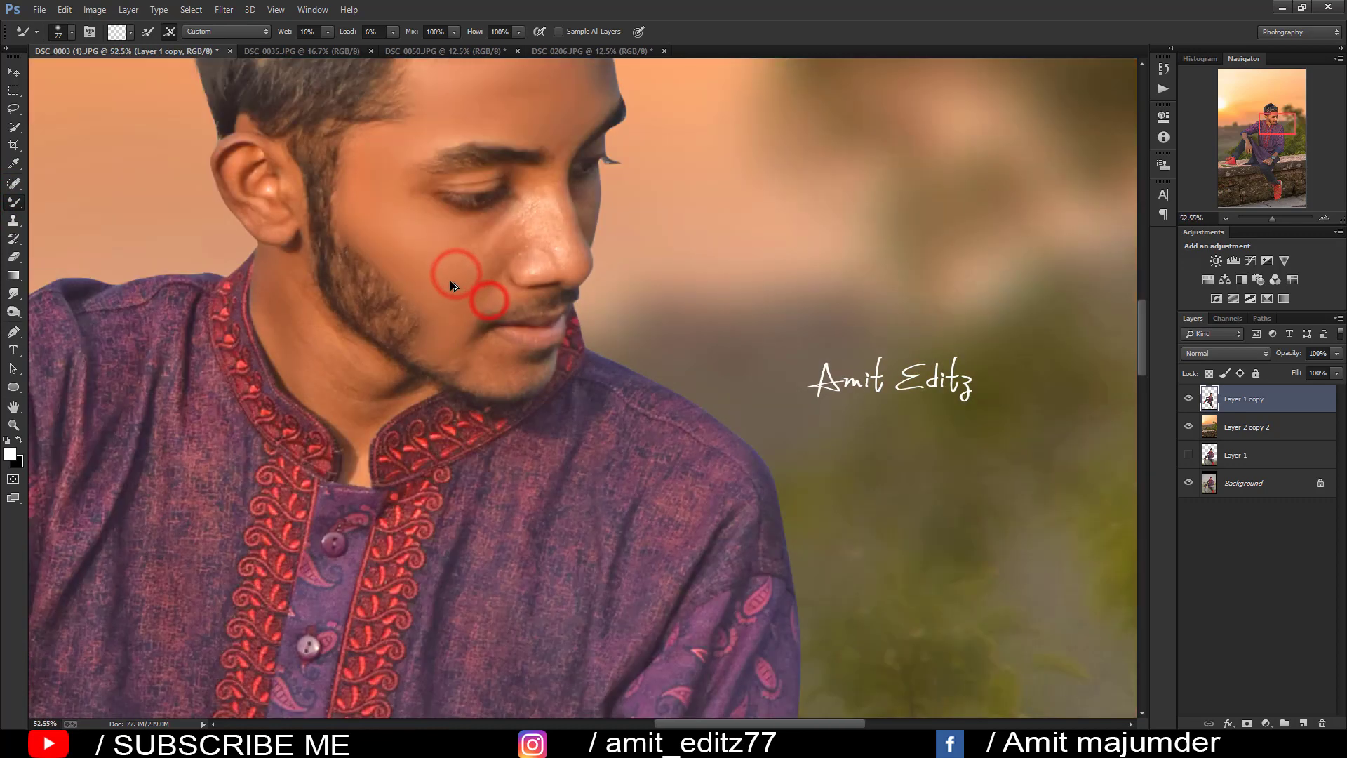
scroll(489, 247, "up", 1)
scroll(459, 332, "up", 1)
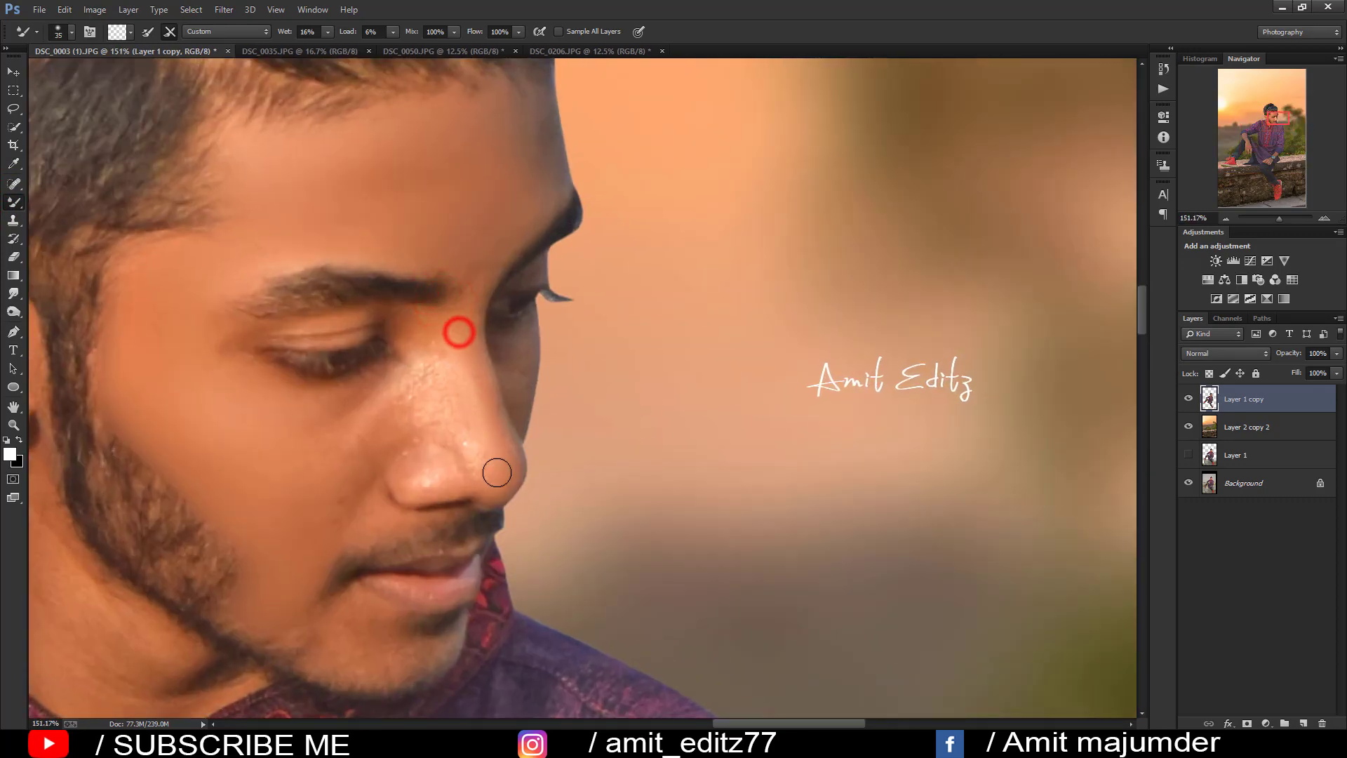
left_click(421, 361)
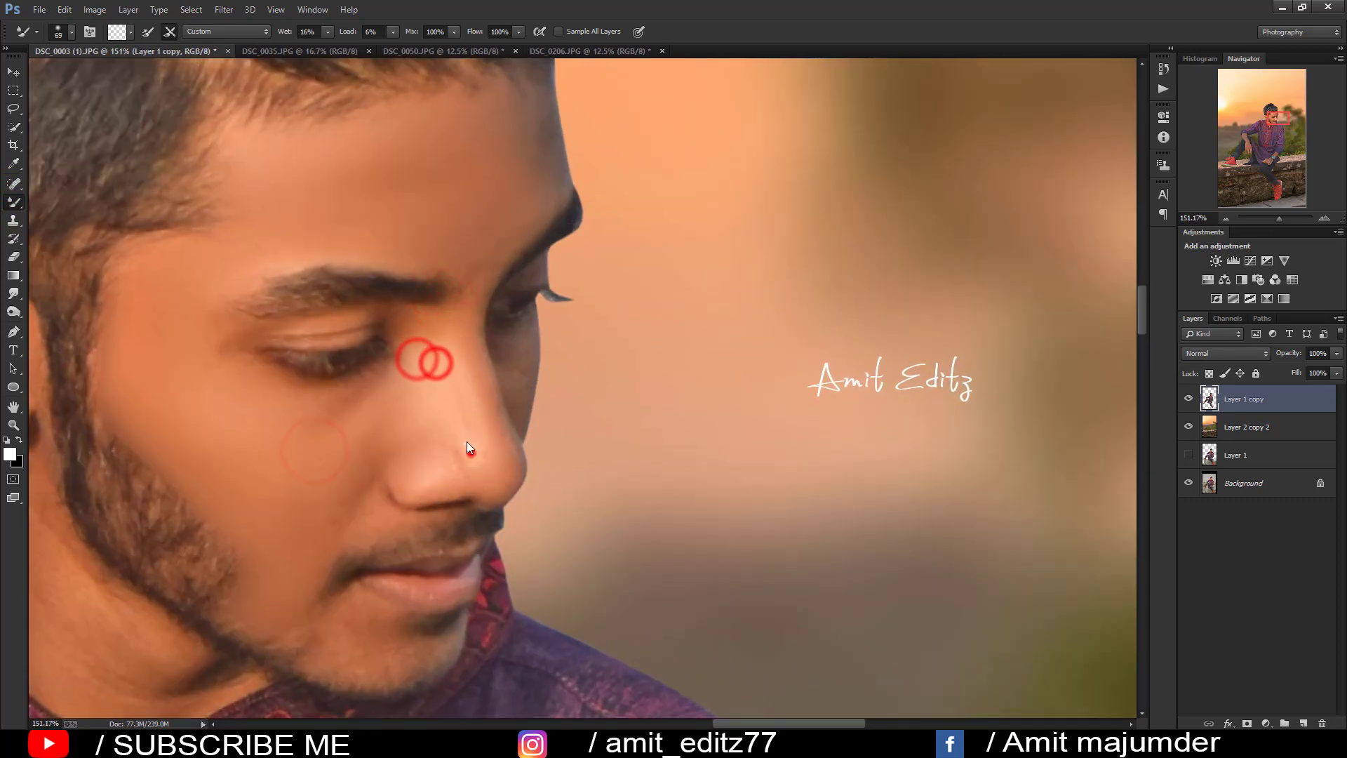
scroll(470, 449, "down", 2)
left_click_drag(466, 490, 467, 346)
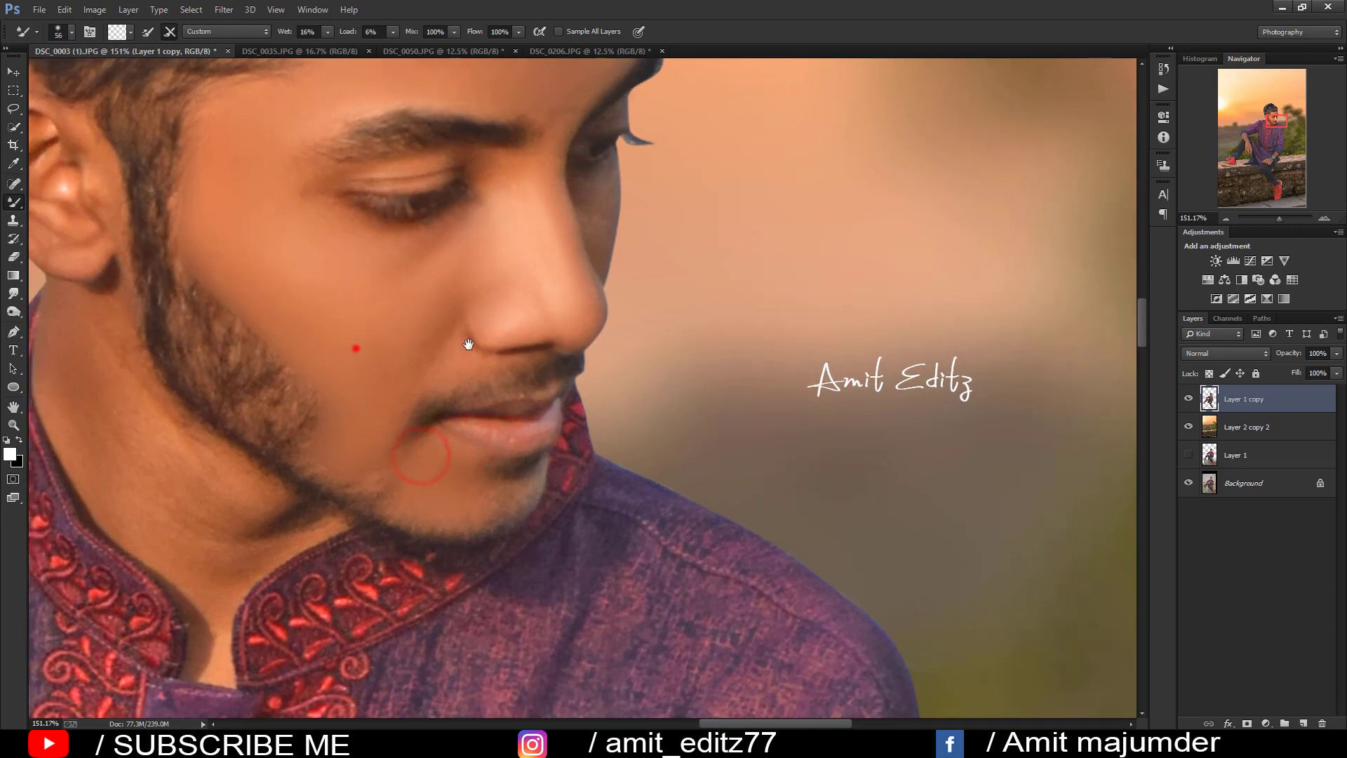
left_click_drag(355, 353, 467, 443)
left_click_drag(538, 384, 473, 218)
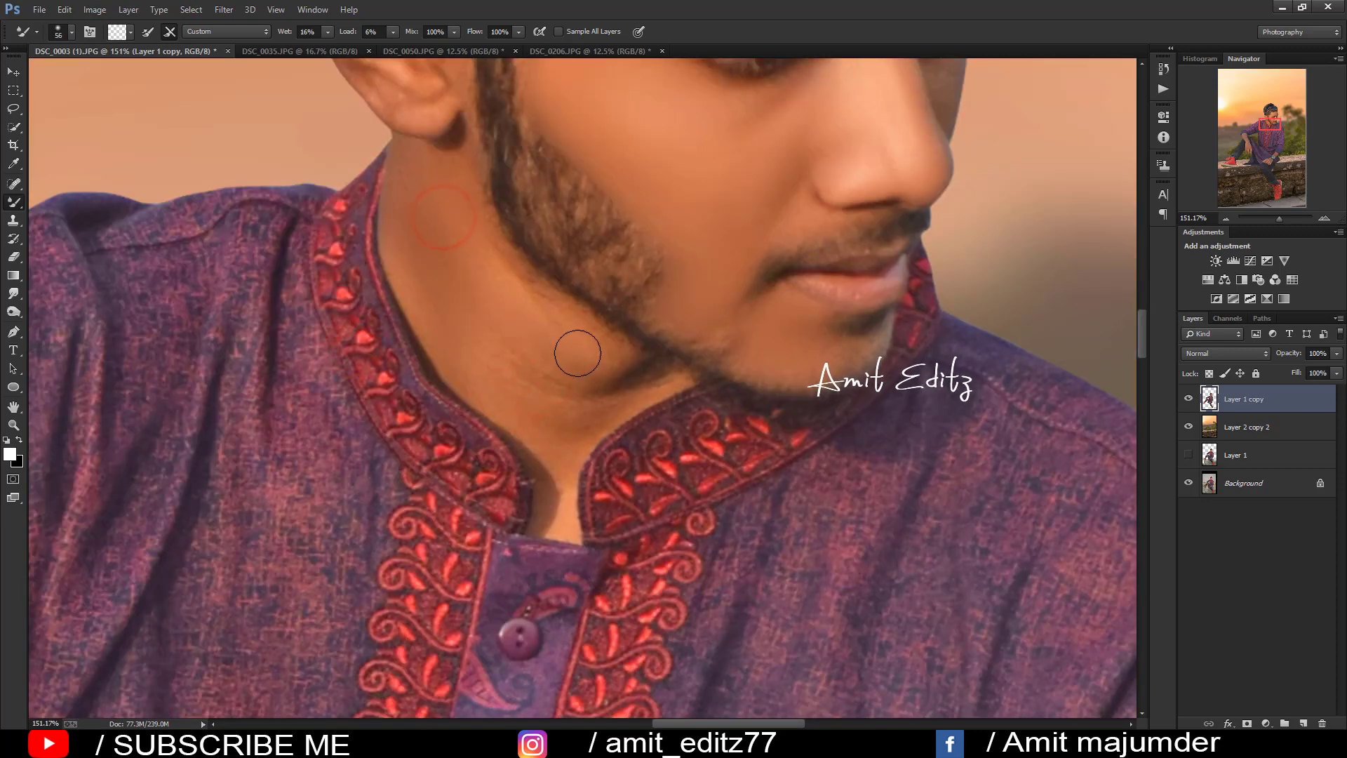
Step: Pan down to bring the man's red shoe into view
scroll(554, 469, "up", 5)
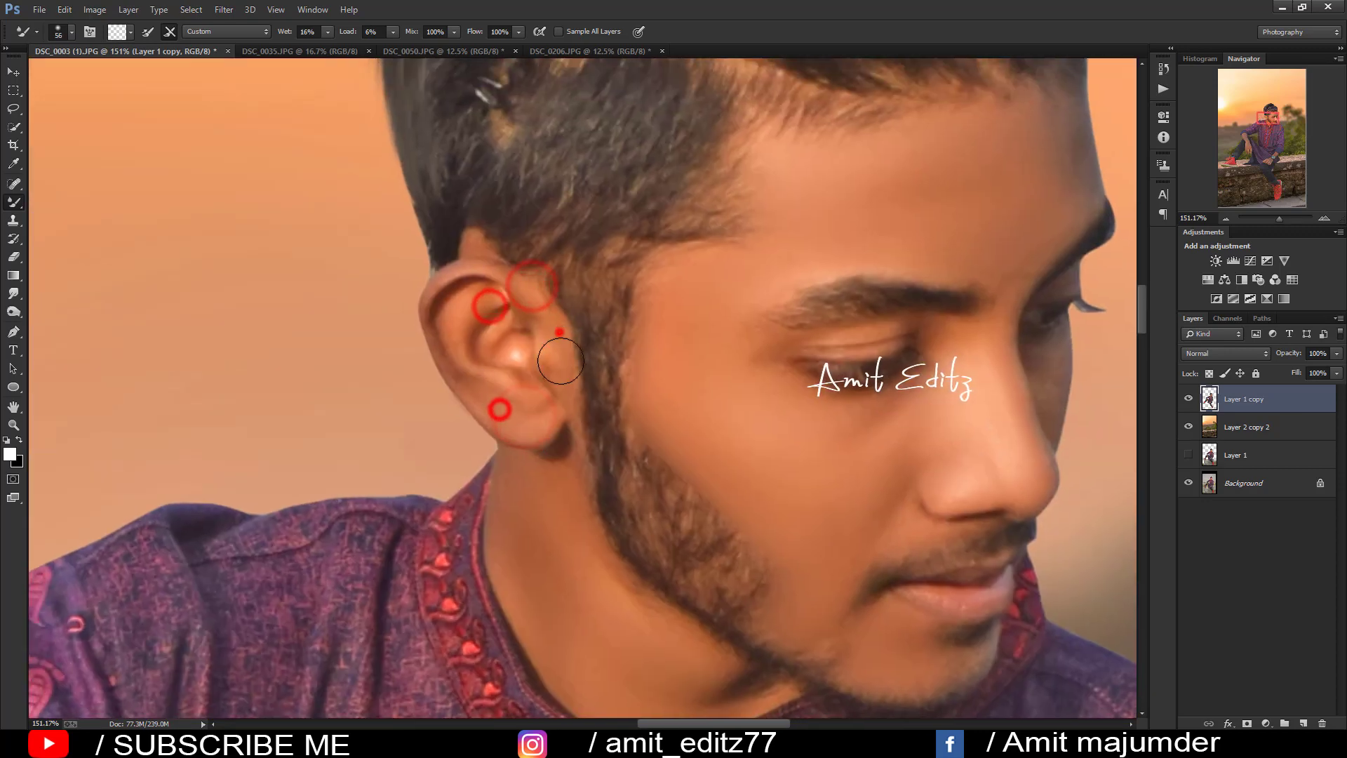
scroll(505, 400, "down", 10)
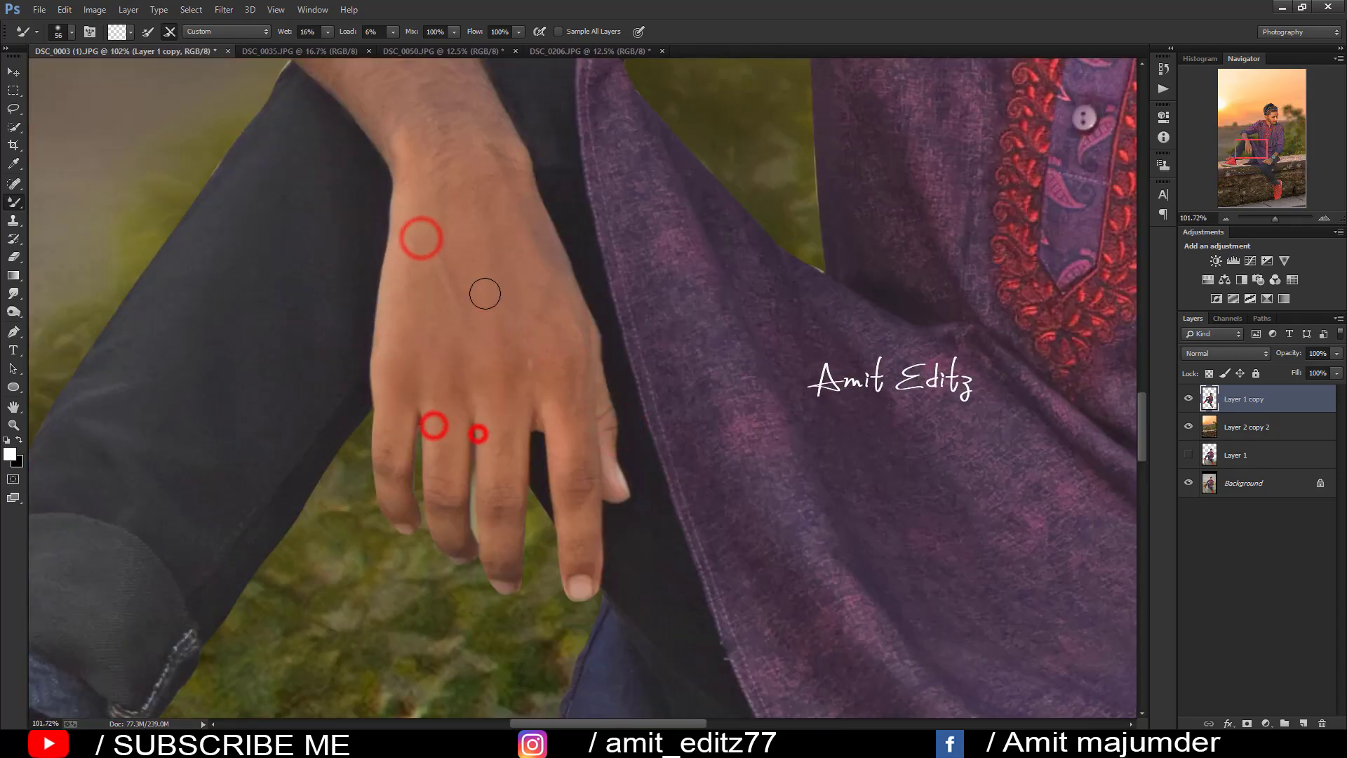
scroll(442, 449, "down", 5)
scroll(800, 254, "down", 4)
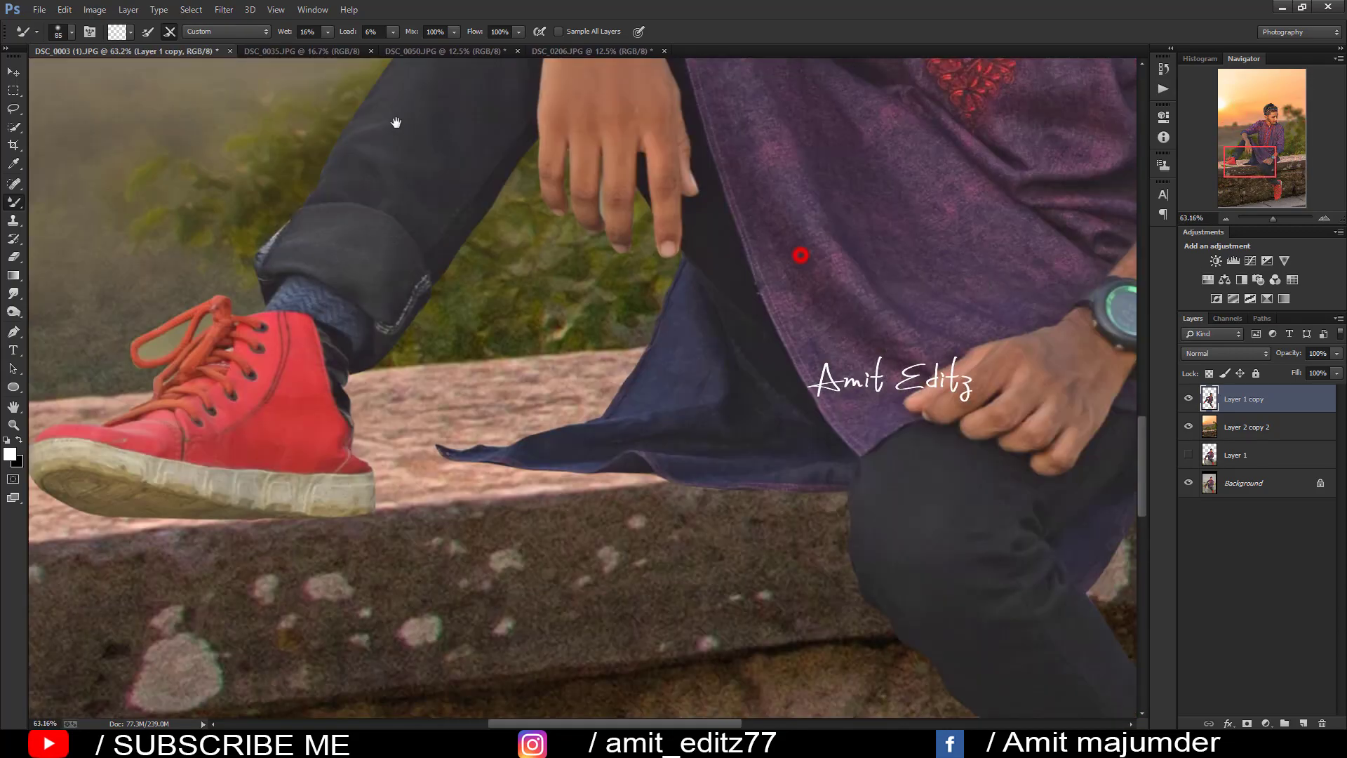
left_click_drag(324, 244, 814, 246)
scroll(572, 138, "up", 4)
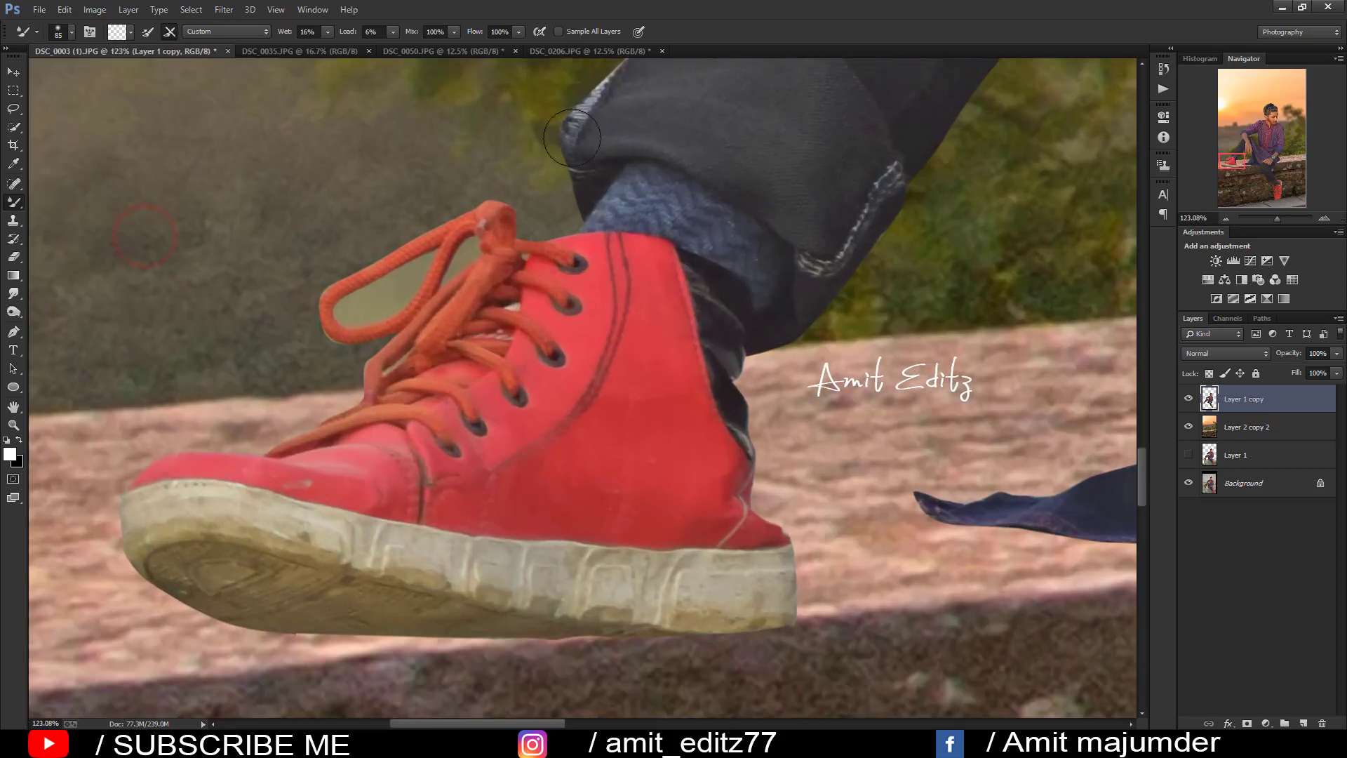
left_click(19, 334)
Step: Delete the greenish fill inside the shoelace loop using a path-based selection
scroll(365, 266, "up", 3)
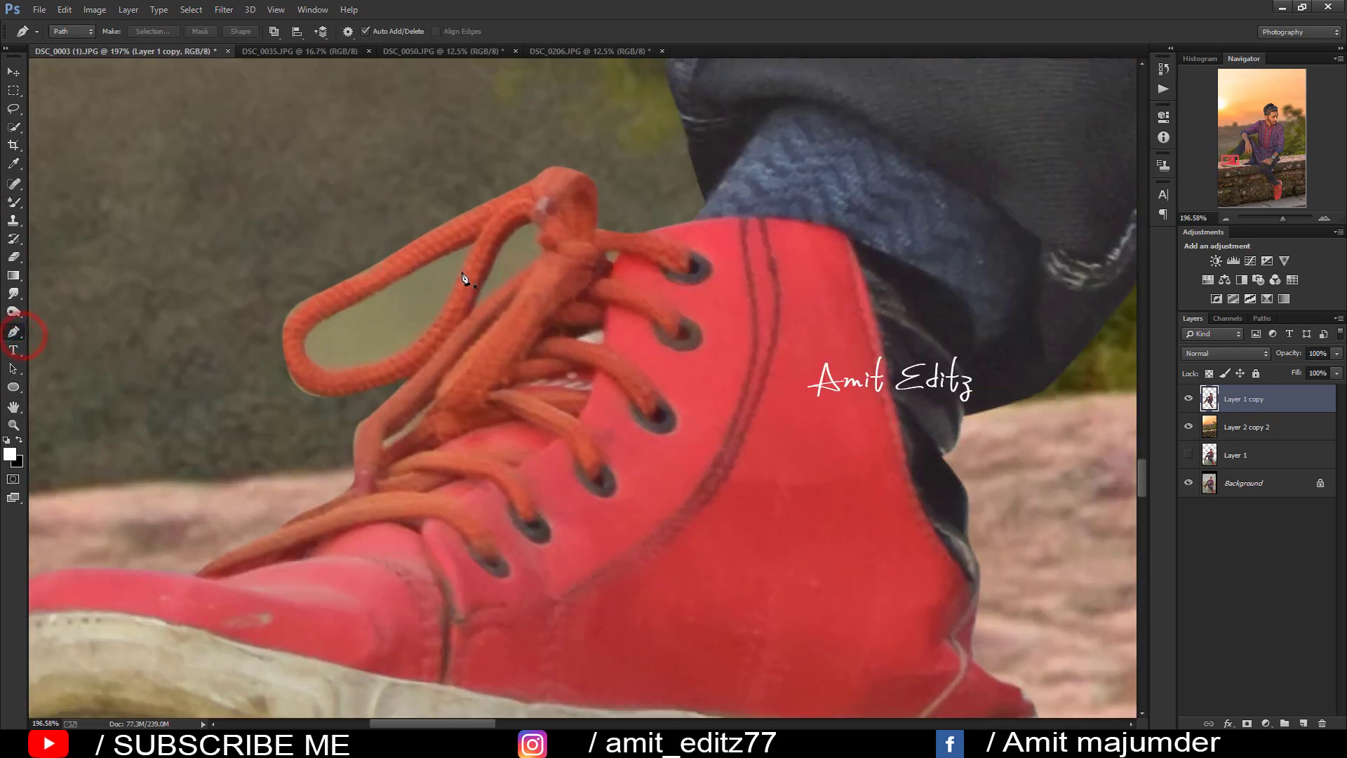
left_click(460, 281)
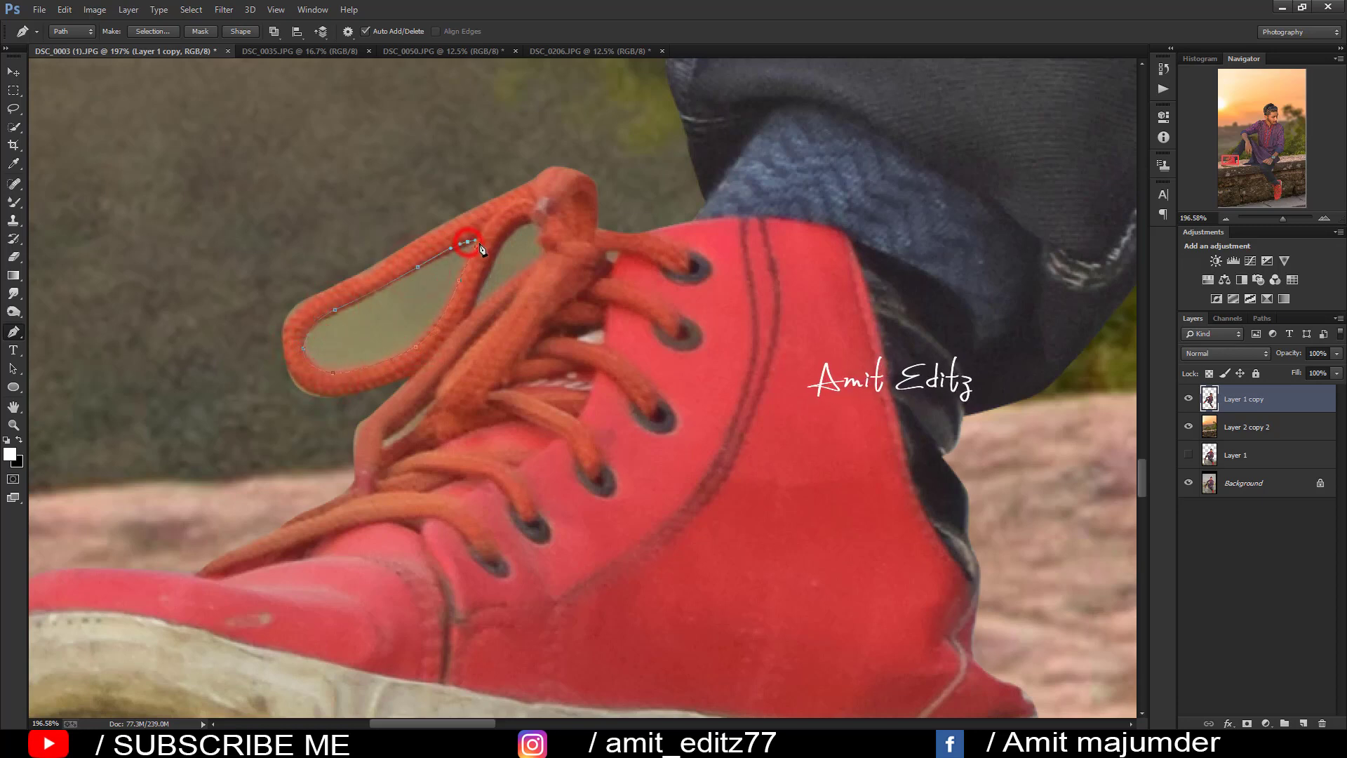
right_click(422, 289)
left_click(469, 354)
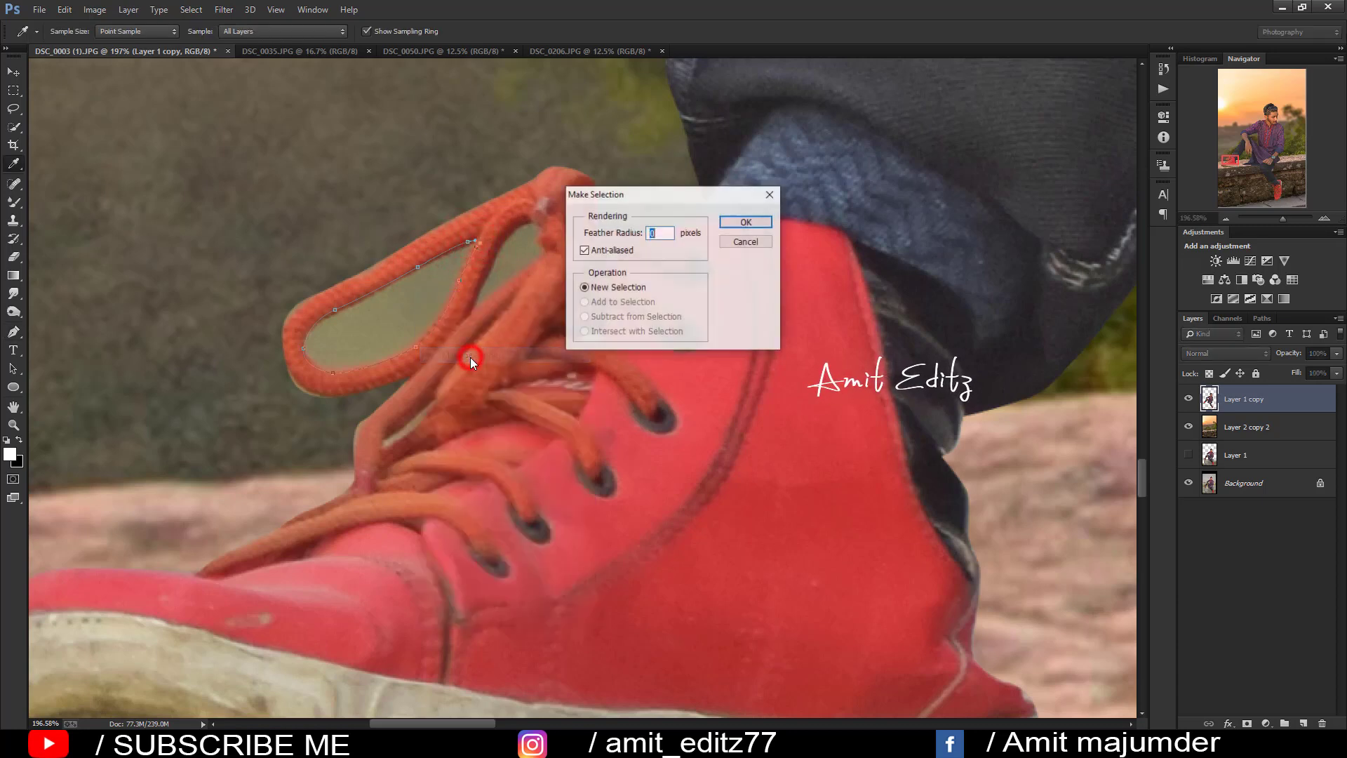
key("Return")
key("Delete")
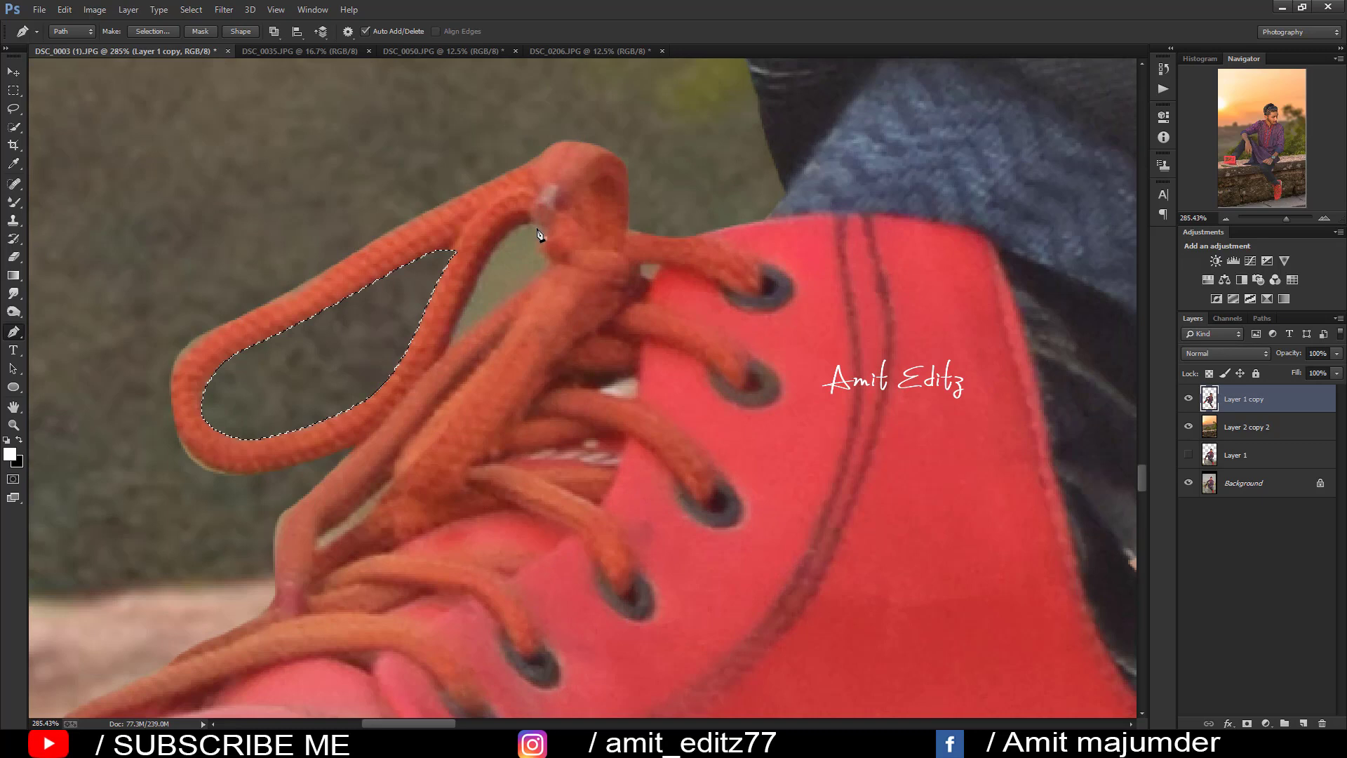
Step: Trace the gap between the laces and delete the background inside it
scroll(538, 234, "up", 2)
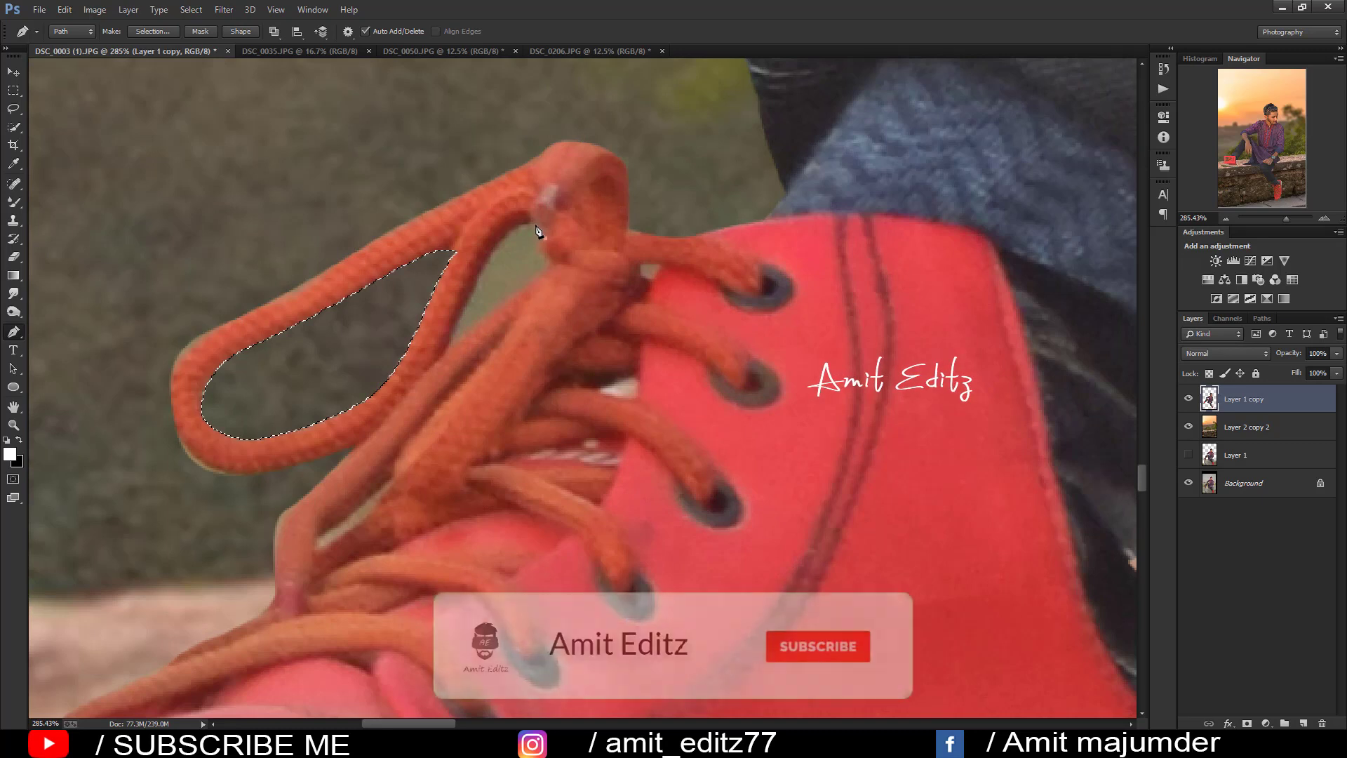
left_click(546, 237)
left_click(517, 220)
left_click(457, 314)
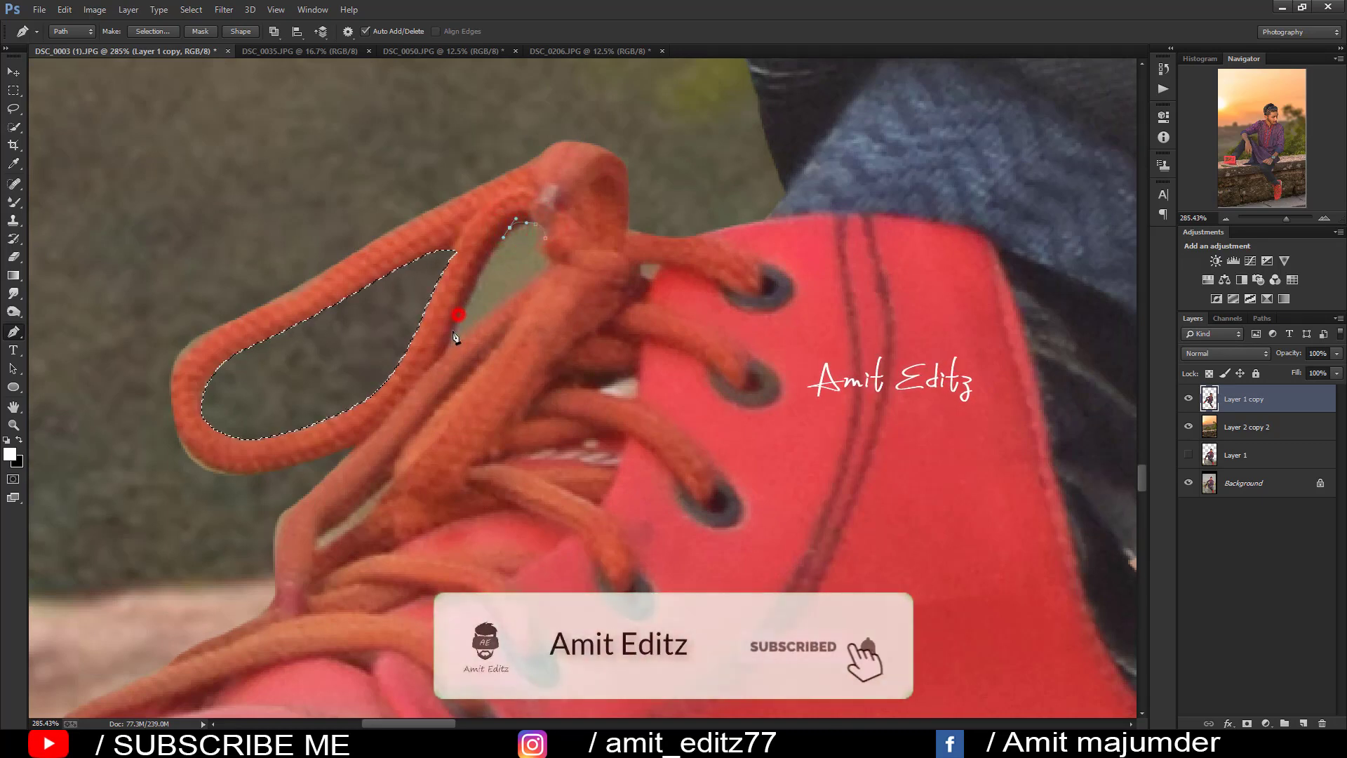
left_click(445, 352)
left_click(520, 289)
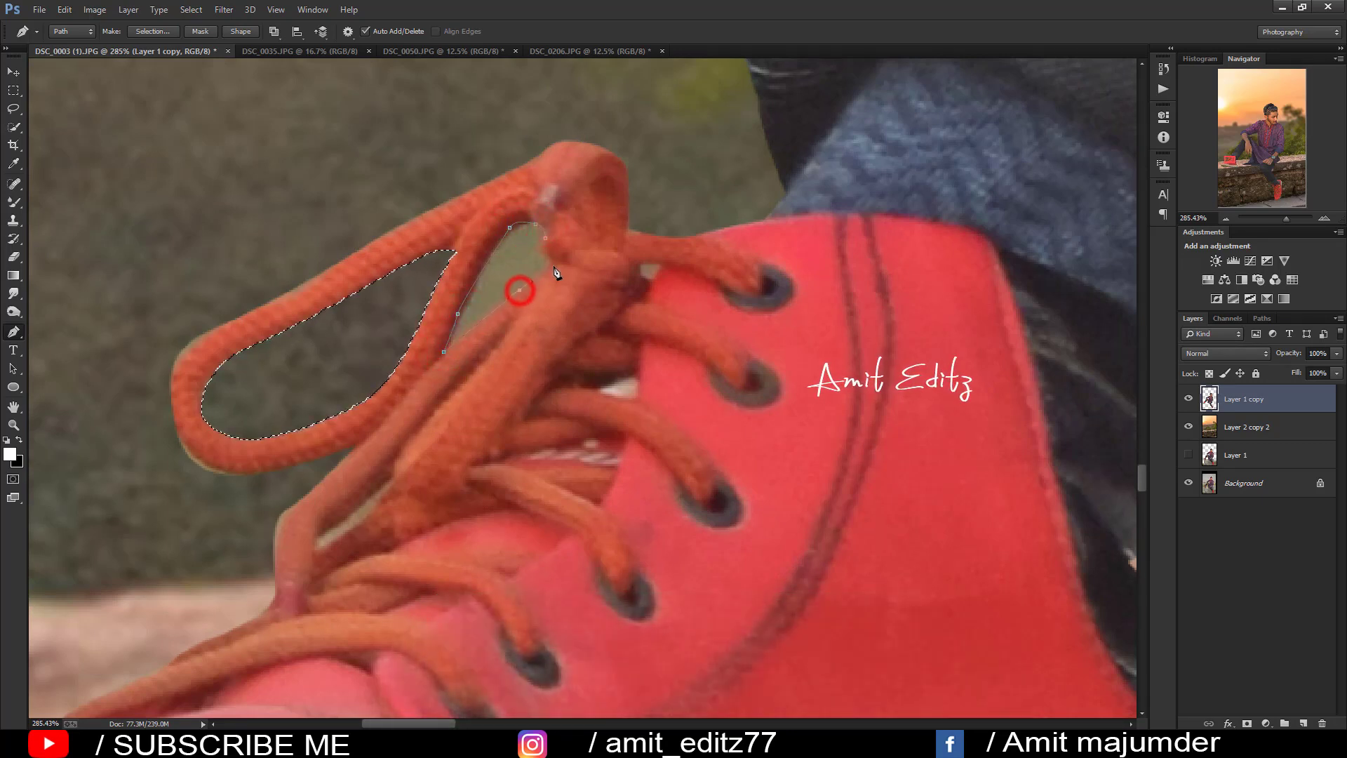
left_click(553, 261)
right_click(540, 256)
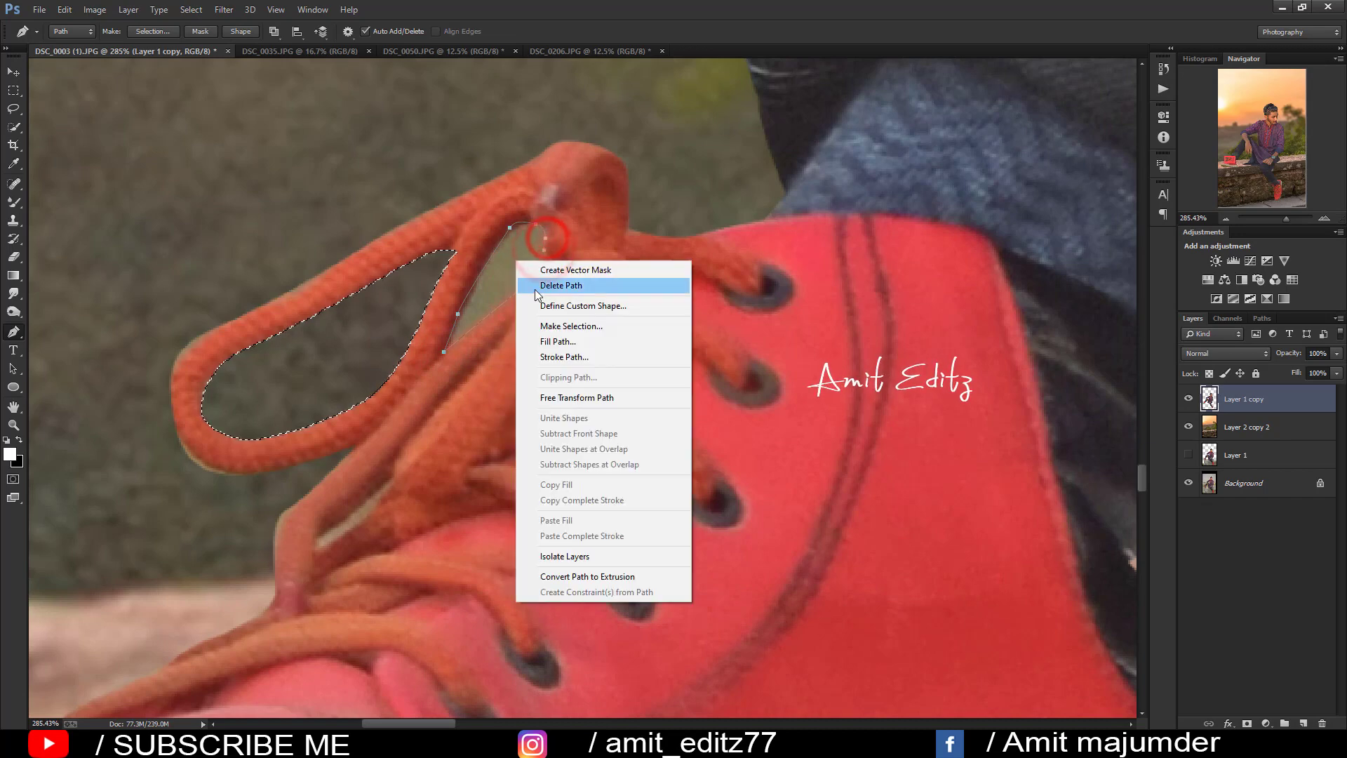
left_click(554, 324)
key("Return")
key("Delete")
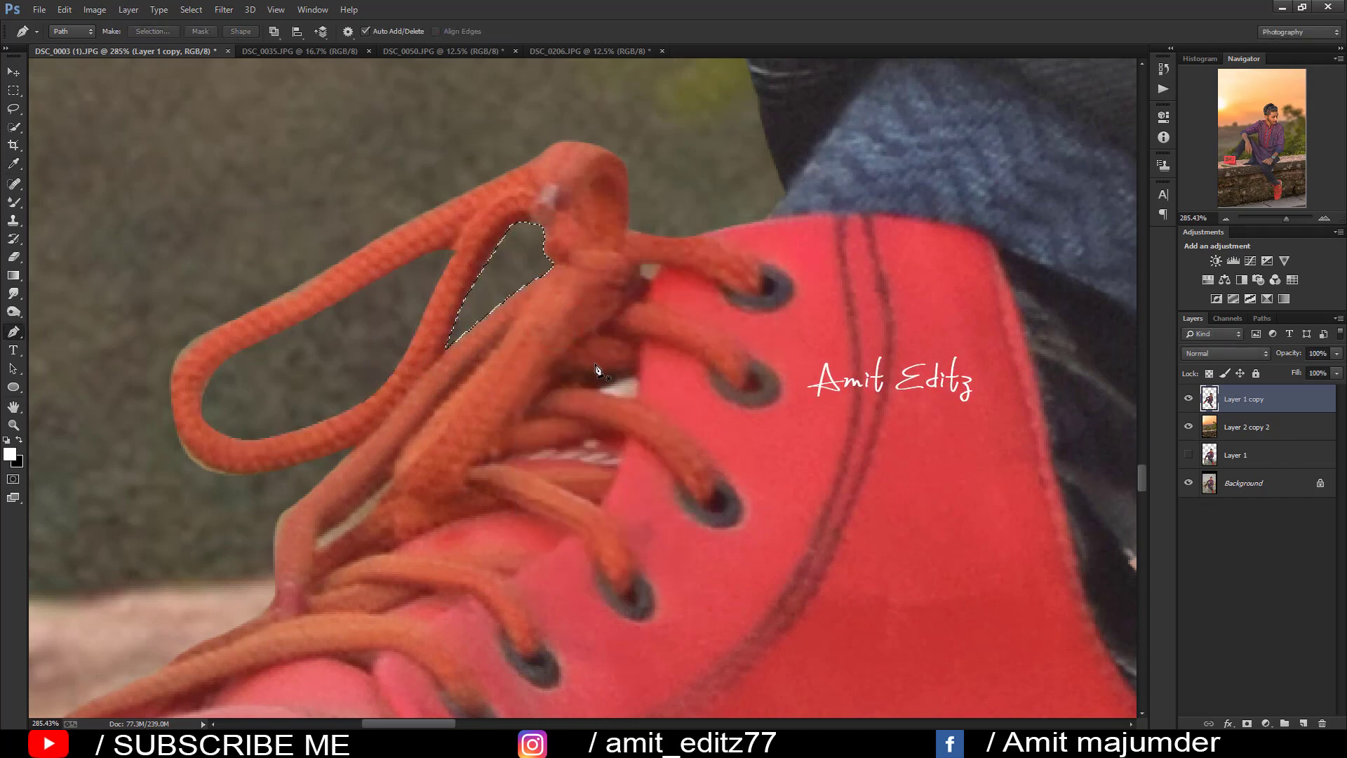
Step: Move to the hand and turn the finger-gap path into a selection
scroll(609, 352, "down", 3)
scroll(609, 352, "up", 2)
left_click_drag(740, 338, 293, 407)
left_click_drag(772, 279, 393, 421)
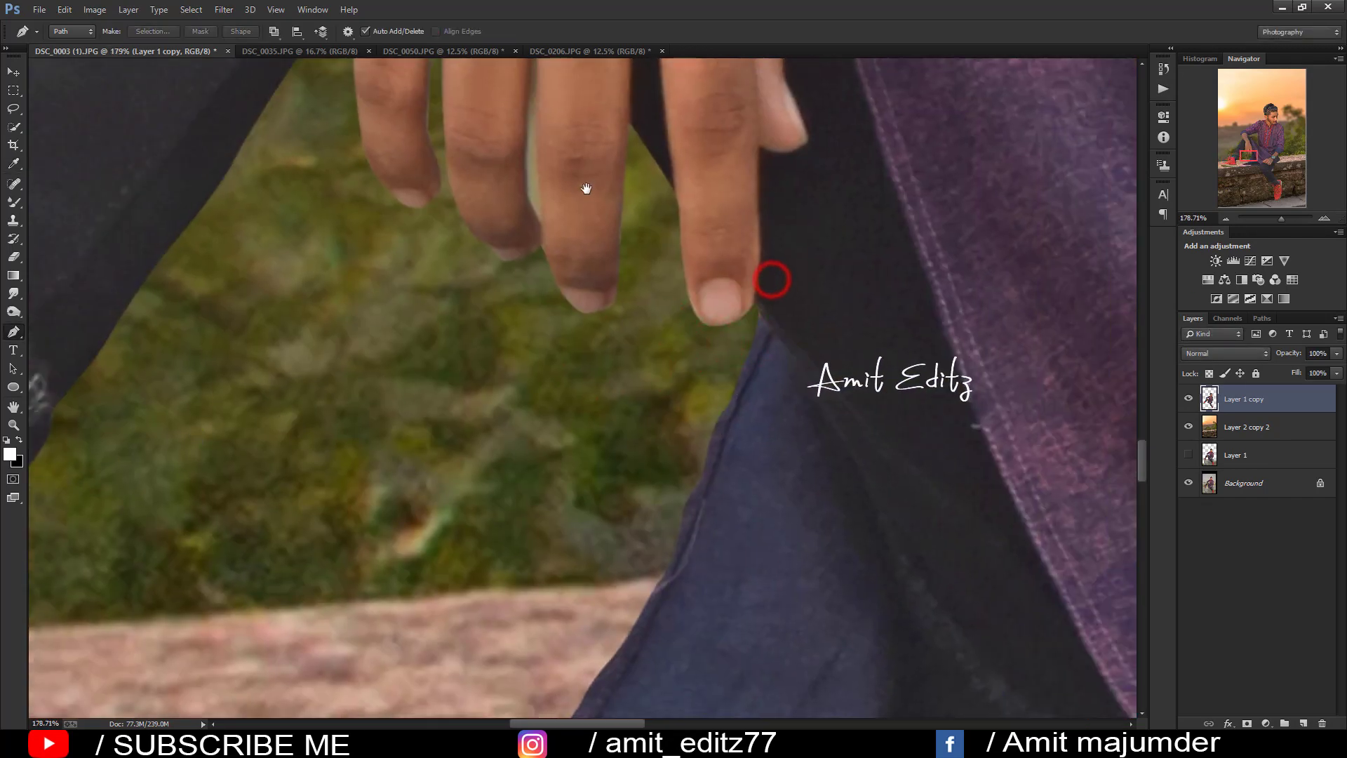
left_click_drag(581, 190, 499, 377)
scroll(457, 242, "up", 2)
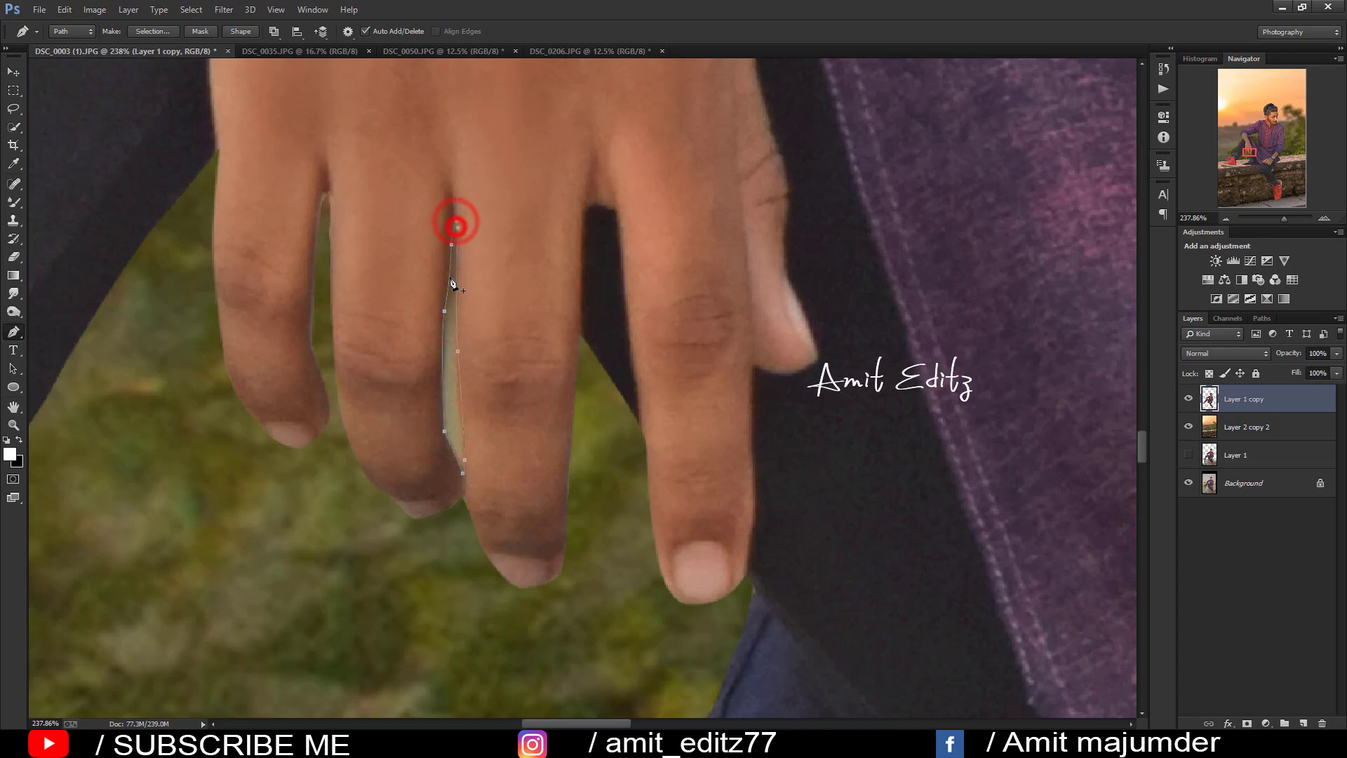
right_click(453, 382)
left_click(491, 449)
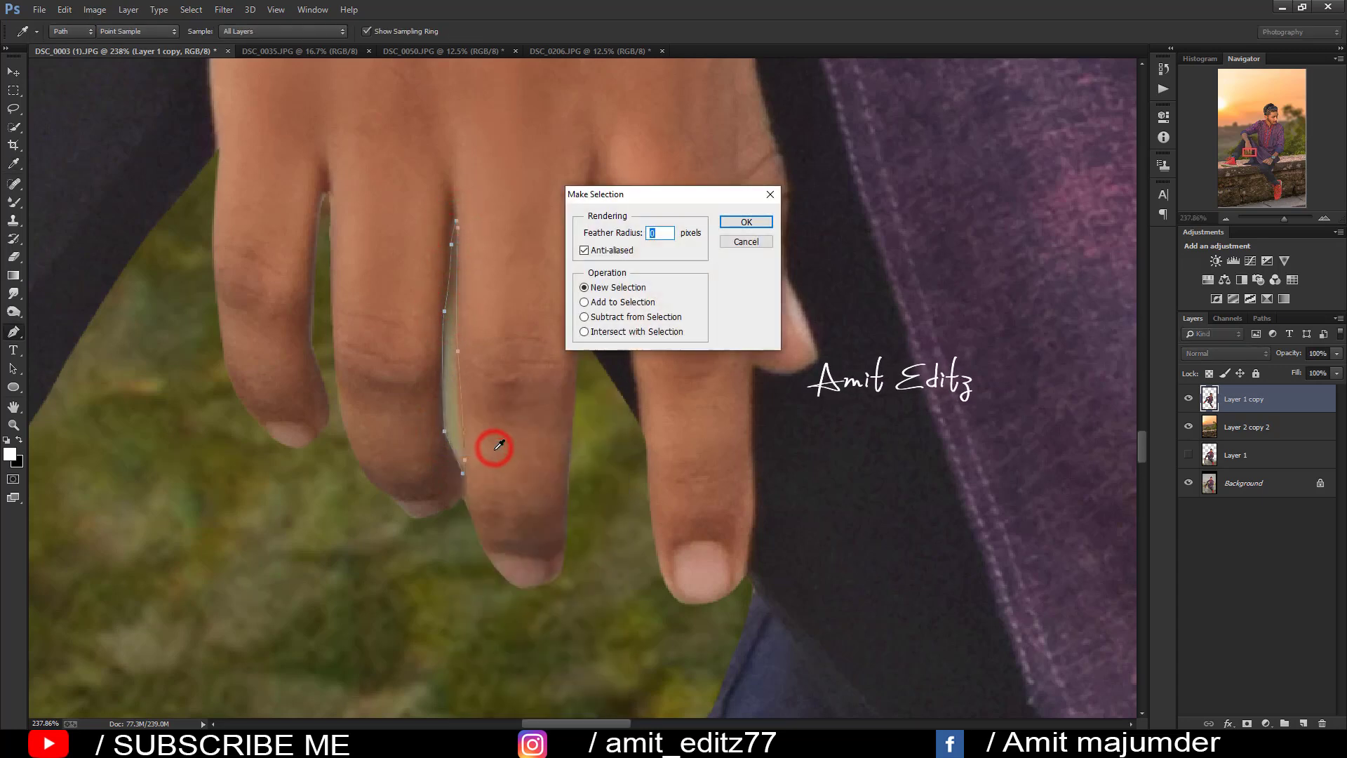
key("Return")
scroll(224, 185, "down", 10)
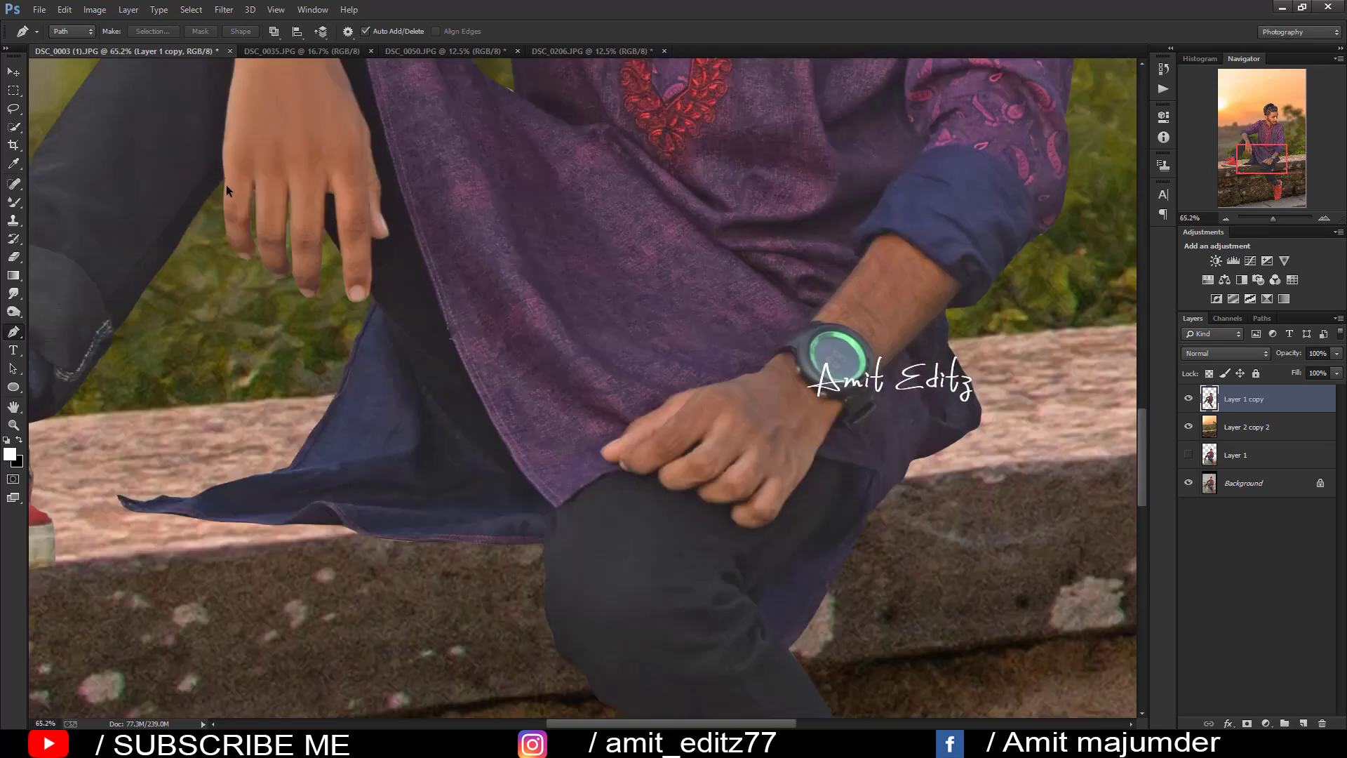
Step: Add Layer 2 beneath the man's cut-out and set up a soft black brush at 15% opacity
scroll(590, 423, "up", 2)
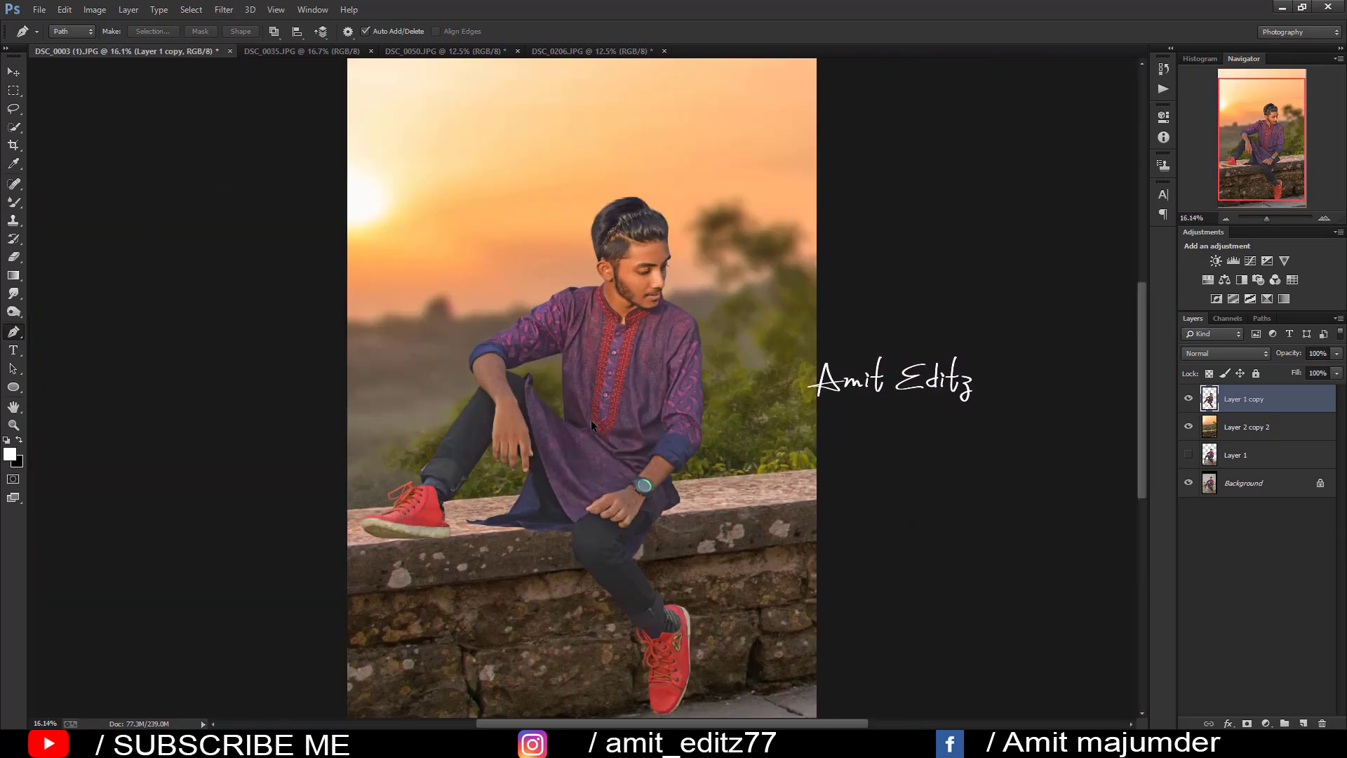
left_click(1303, 722)
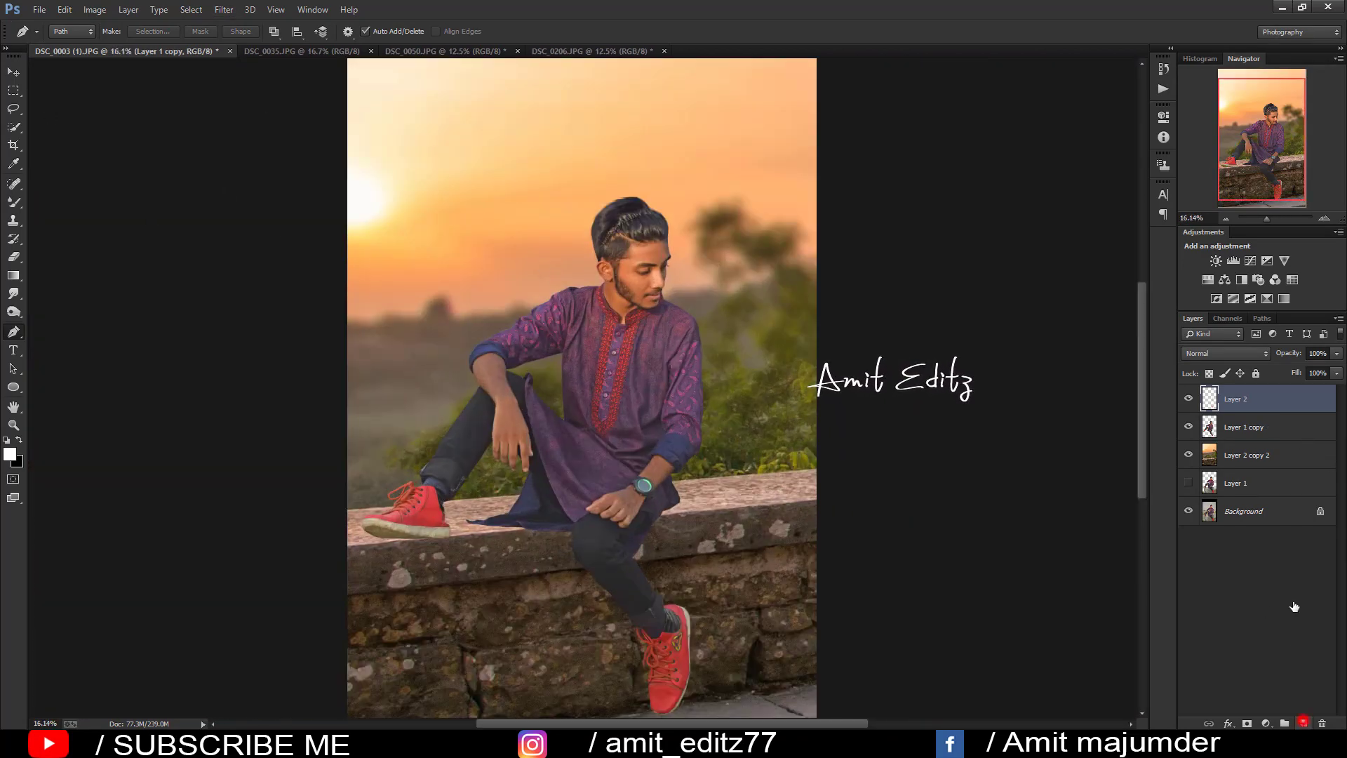
left_click_drag(1272, 405, 1272, 429)
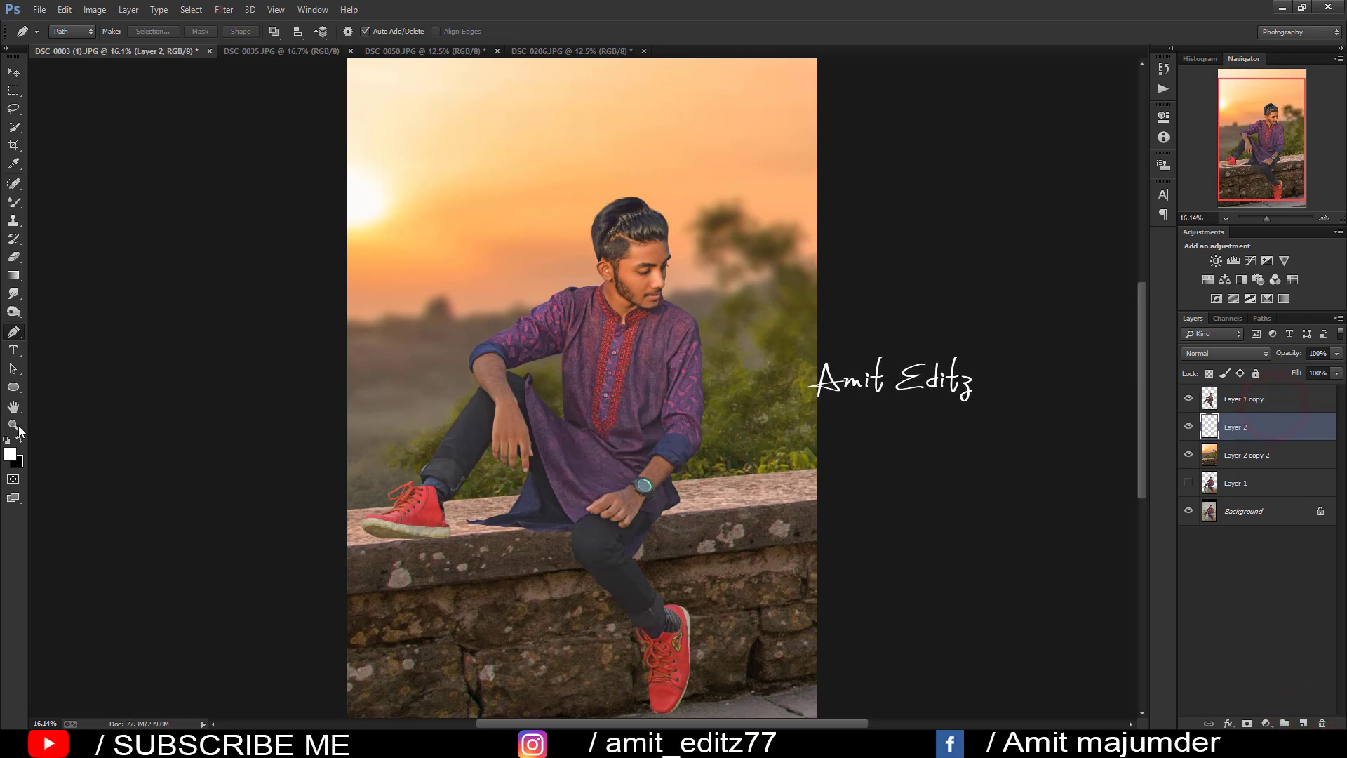
right_click(12, 202)
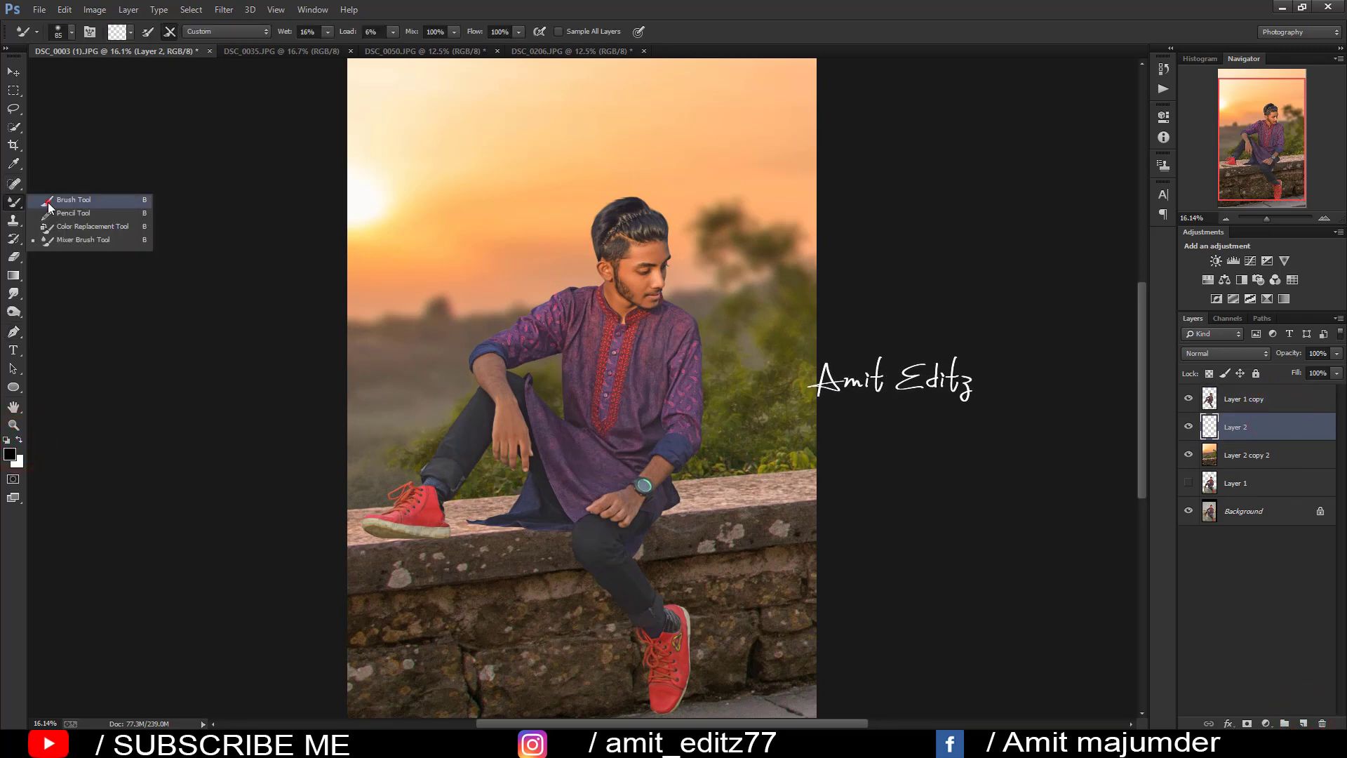
left_click(56, 203)
scroll(584, 392, "up", 2)
right_click(589, 352)
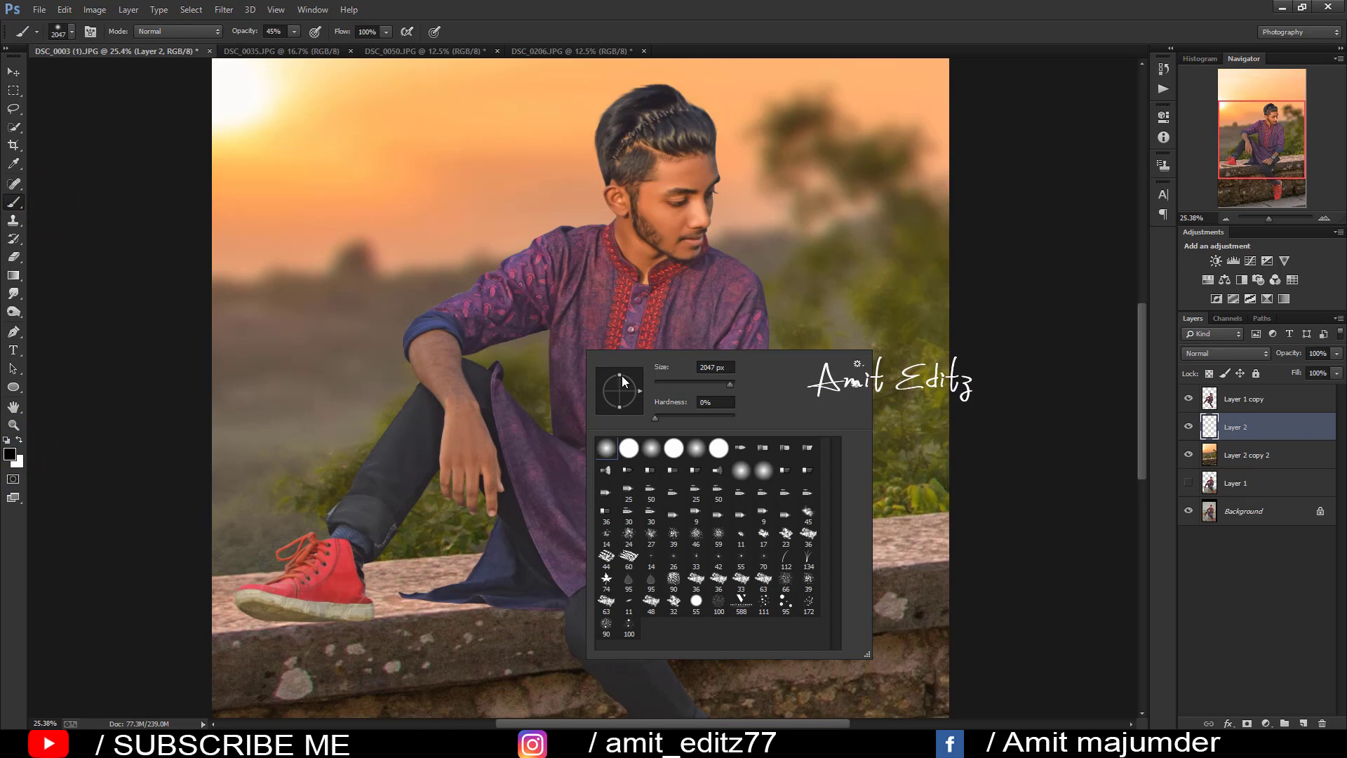
left_click(274, 32)
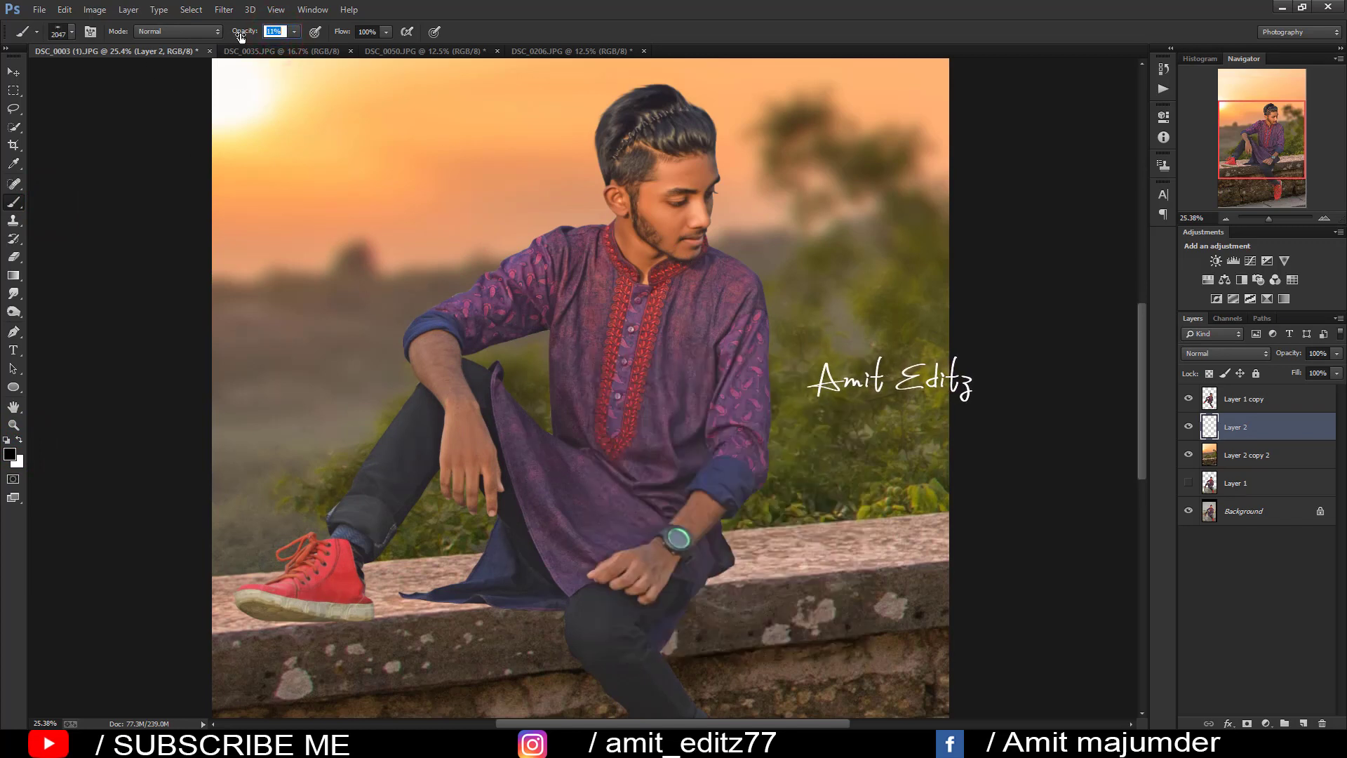
Step: Flatten the brush tip into an ellipse and paint a soft shadow under the shoe sole
scroll(484, 604, "up", 2)
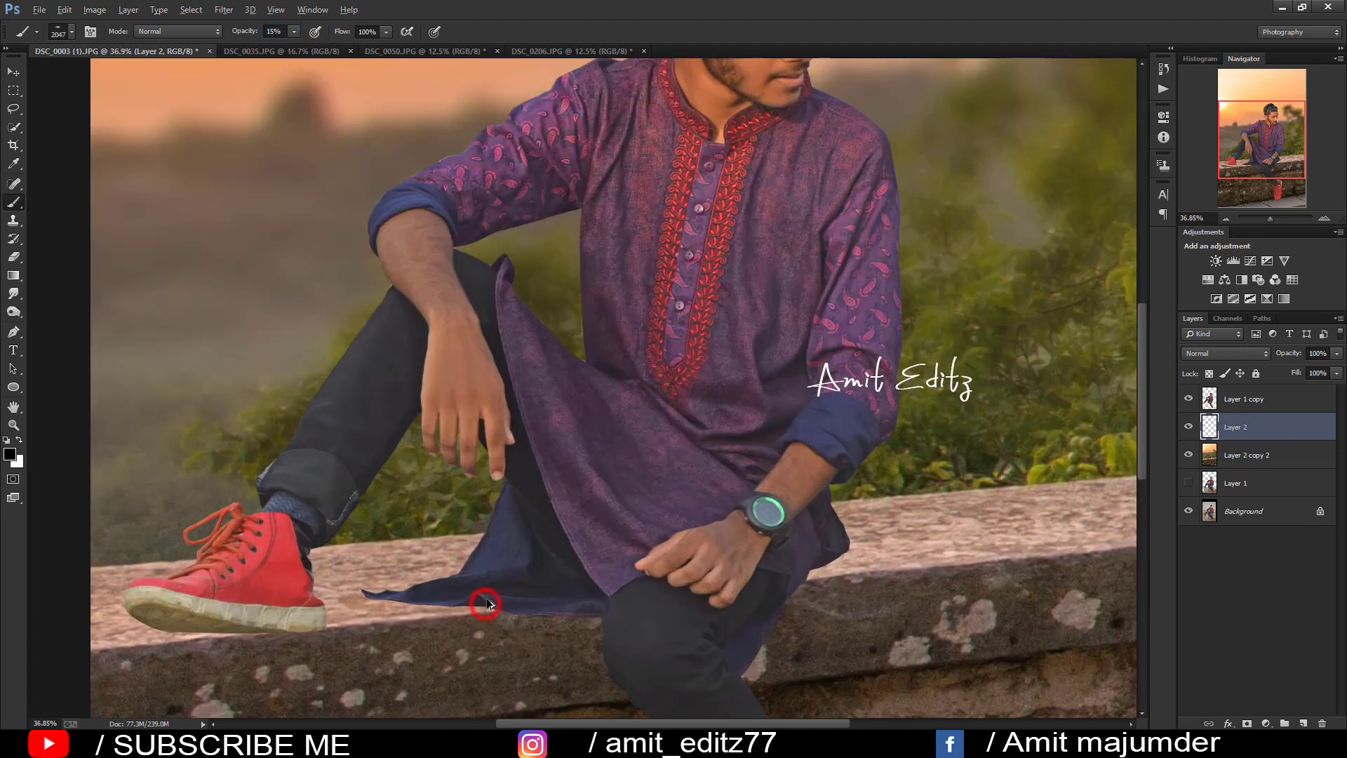
scroll(325, 539, "up", 2)
scroll(324, 539, "up", 1)
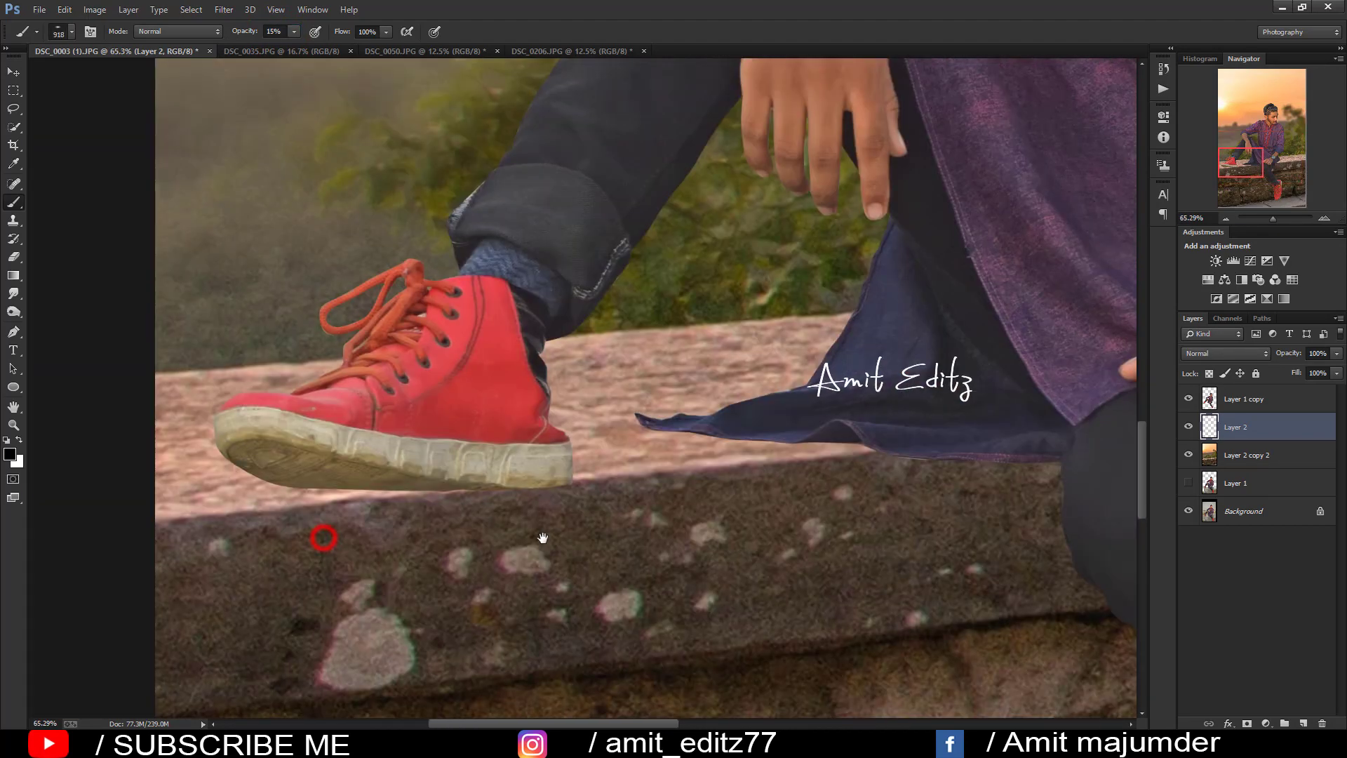
scroll(419, 491, "up", 1)
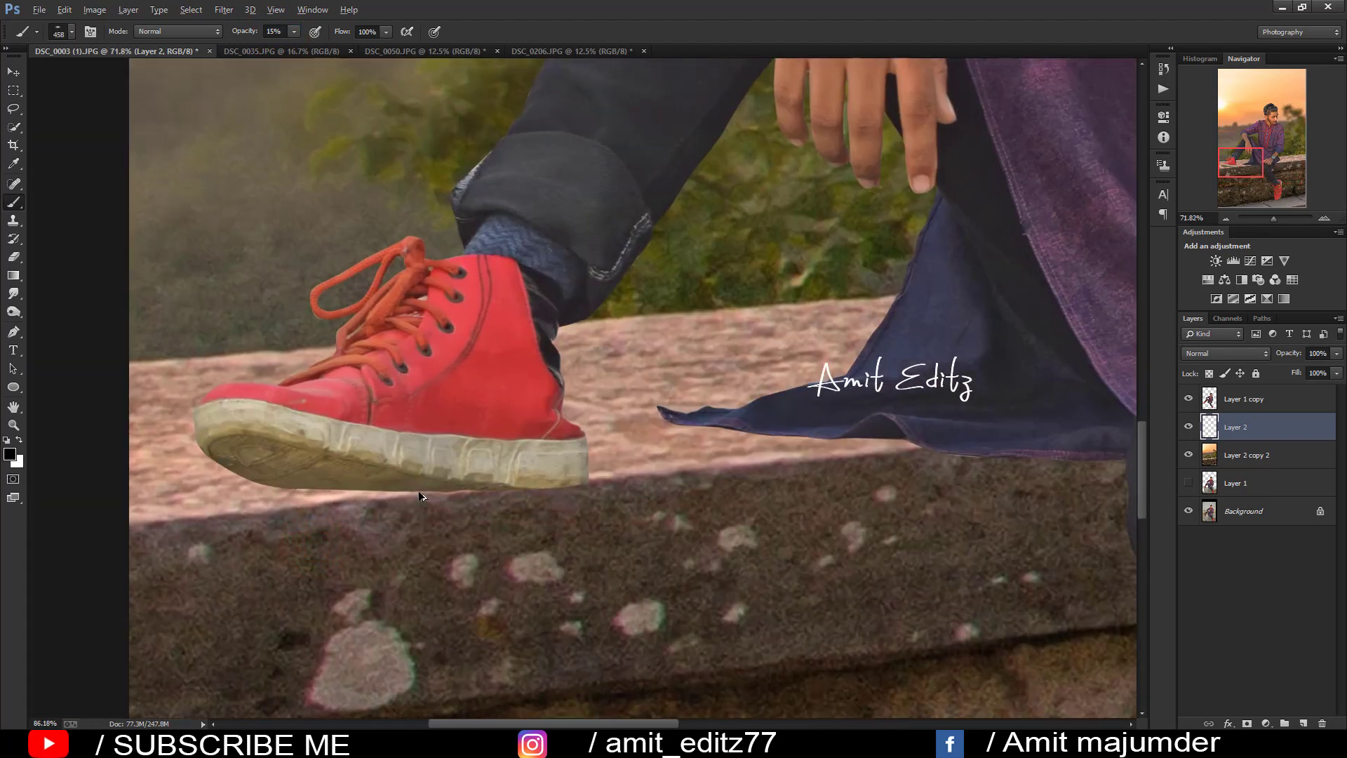
right_click(463, 486)
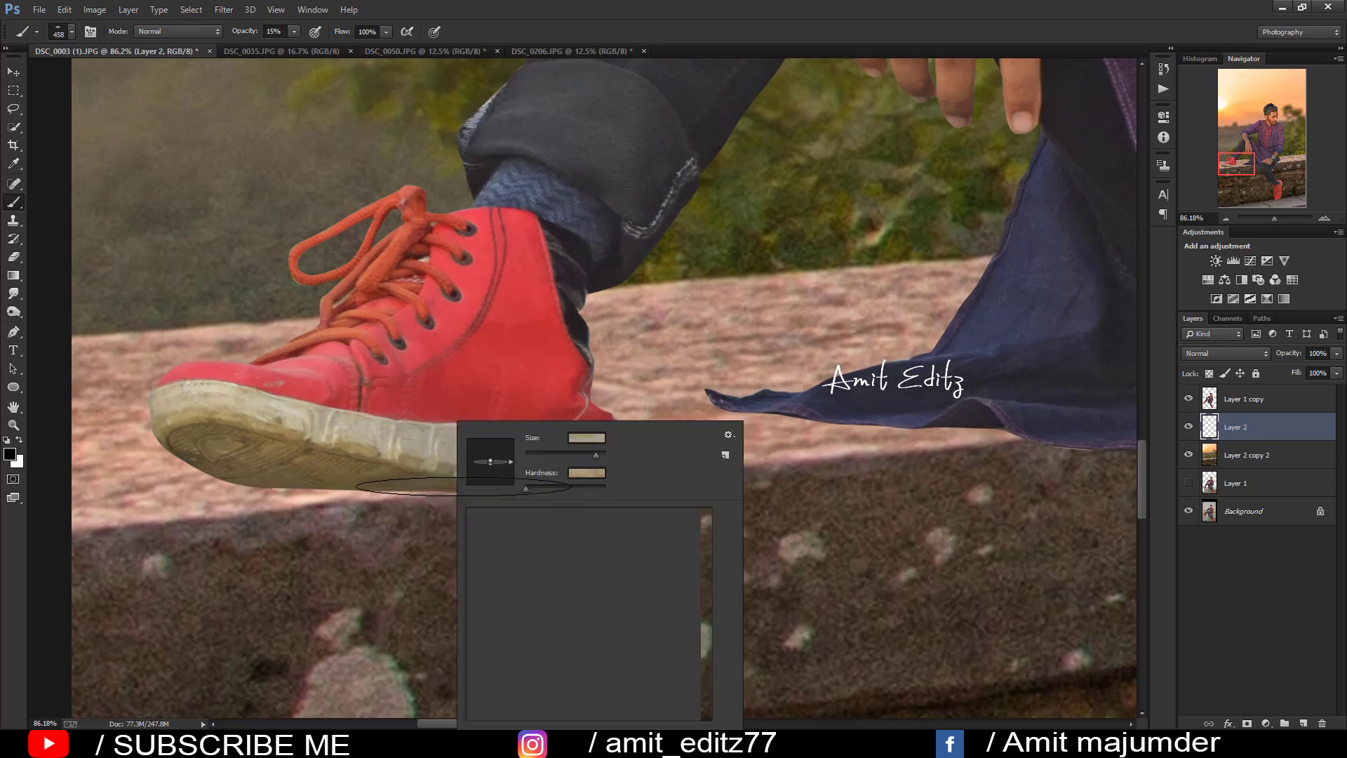
left_click(492, 464)
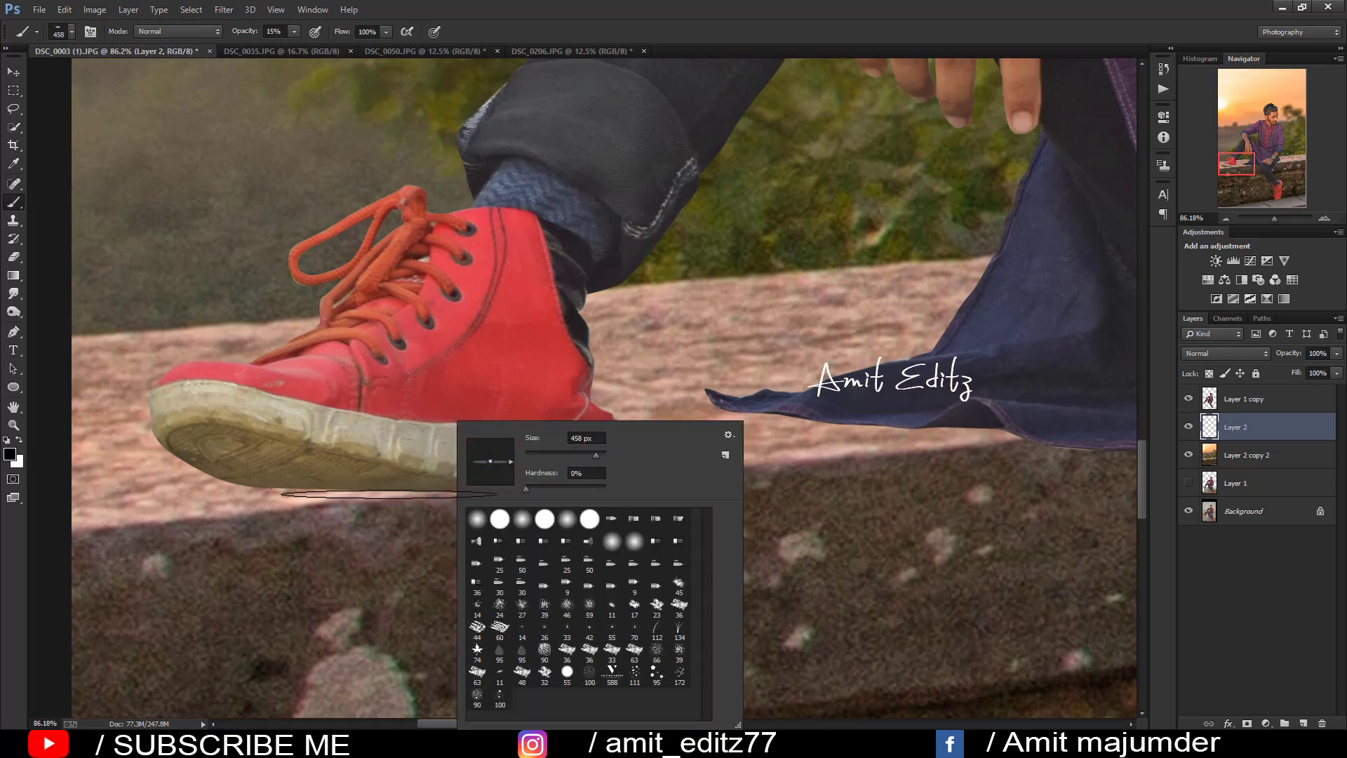
key("Return")
mouse_move(400, 498)
left_mouse_down()
mouse_move(519, 484)
mouse_move(357, 507)
left_mouse_up()
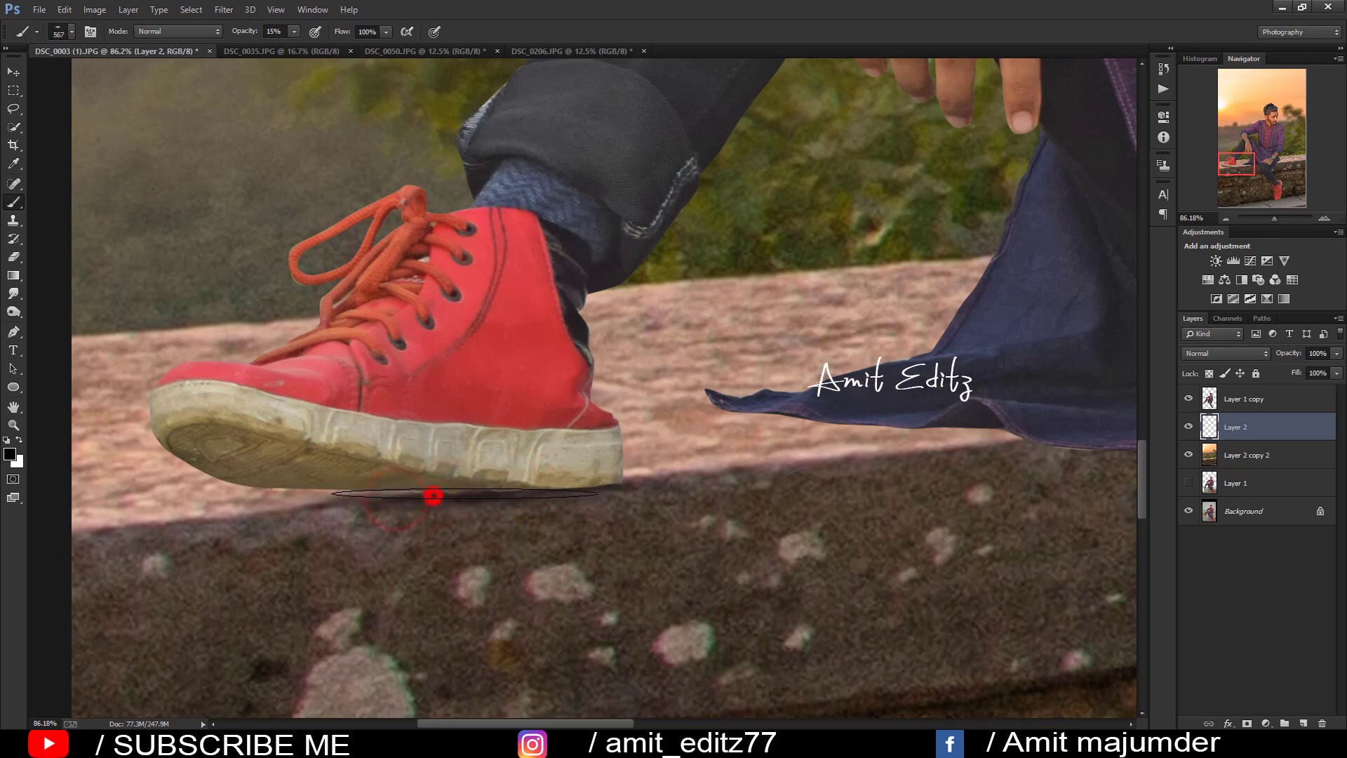
left_click_drag(449, 516, 540, 481)
Step: Paint soft shadows along and beneath the shirt hem on the wall
scroll(541, 481, "down", 1)
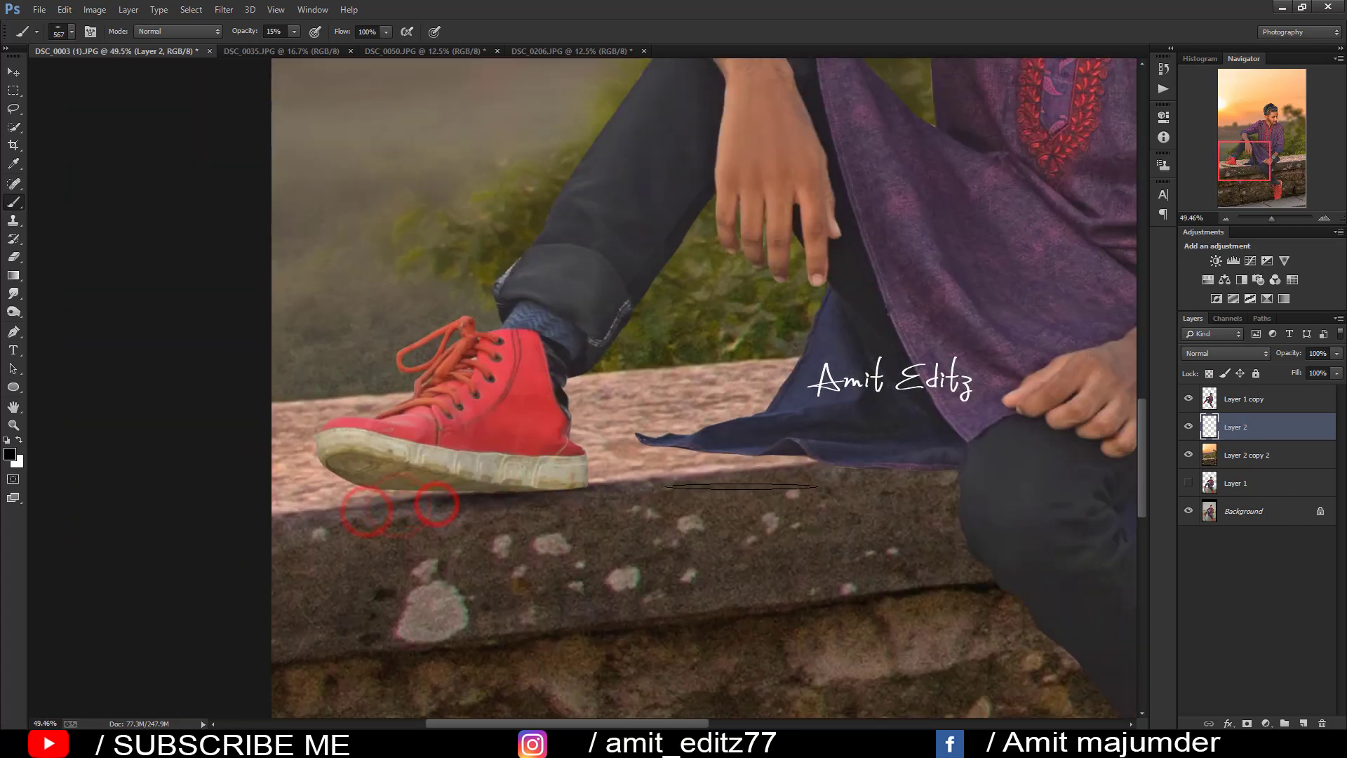
scroll(632, 487, "right", 5)
scroll(702, 492, "right", 5)
mouse_move(379, 488)
left_mouse_down()
mouse_move(317, 484)
mouse_move(600, 512)
mouse_move(759, 552)
left_mouse_up()
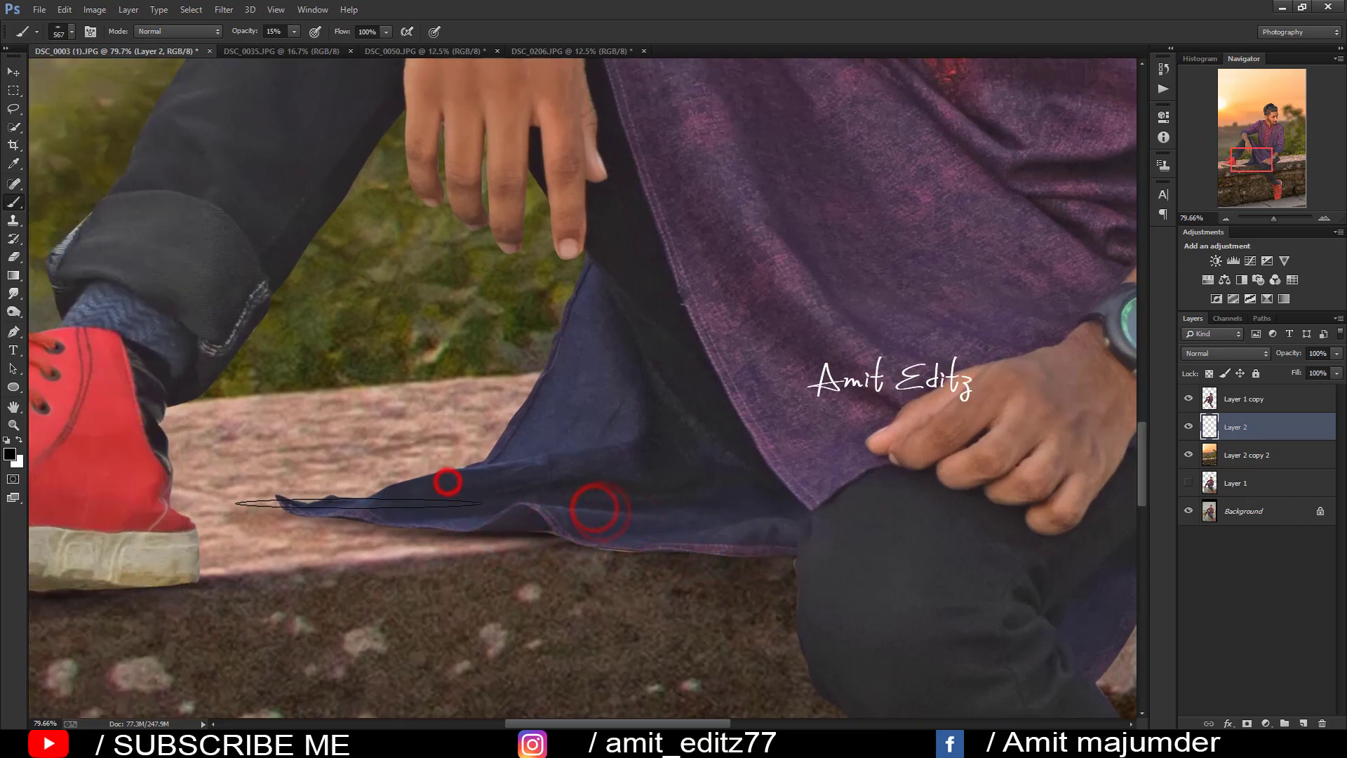
left_click(445, 482)
left_click(355, 505)
key("ctrl+j")
left_click(794, 526)
key("ctrl+z")
Step: Paint shadows under the hand and knee and where the leg meets the wall
scroll(793, 527, "up", 3)
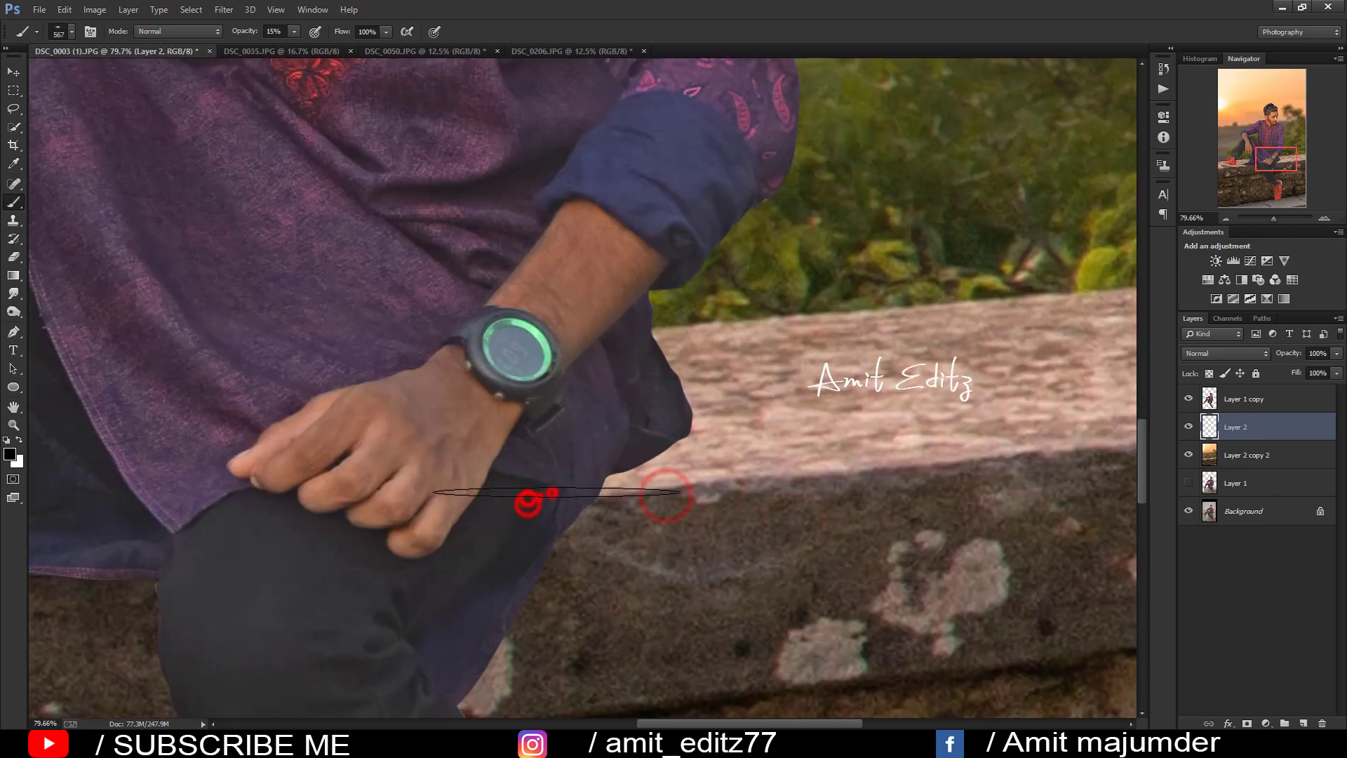
left_click(544, 495)
left_click(598, 480)
scroll(181, 599, "down", 3)
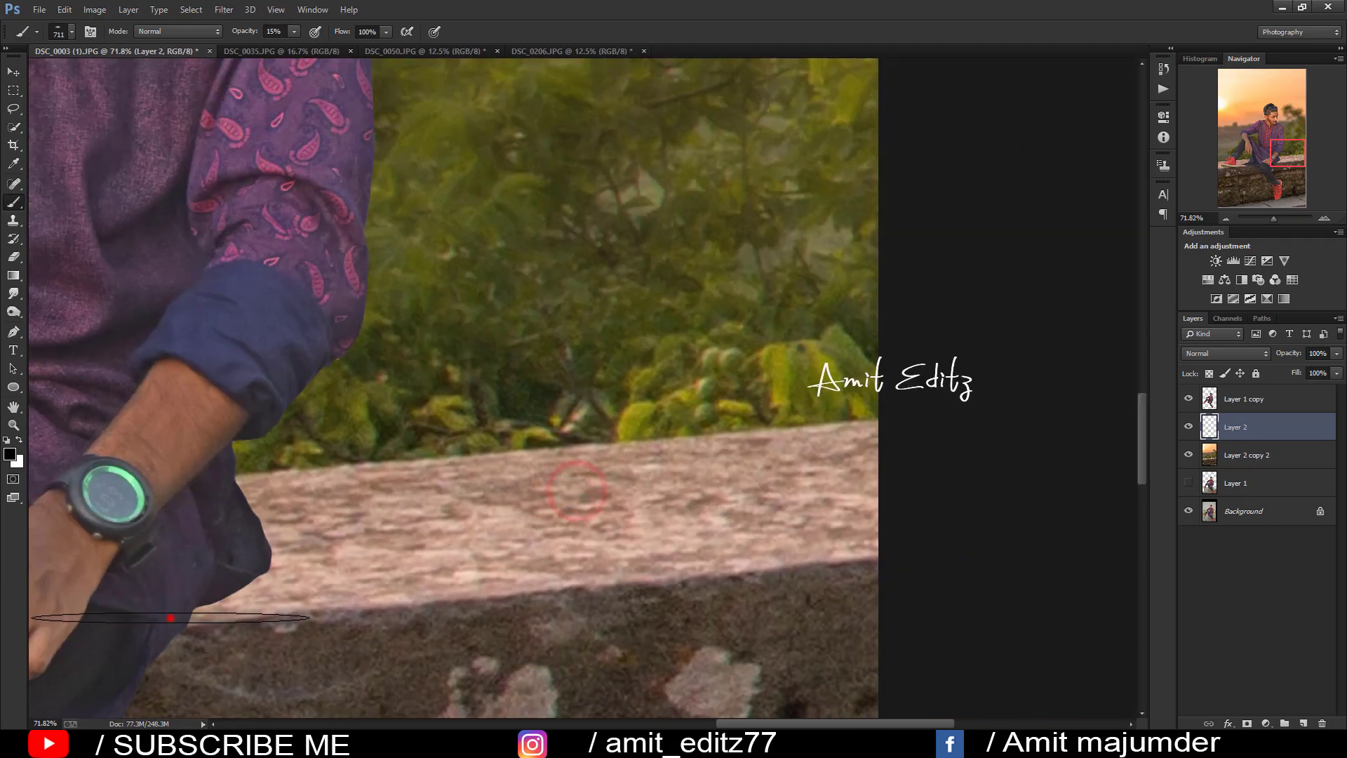
left_click(115, 617)
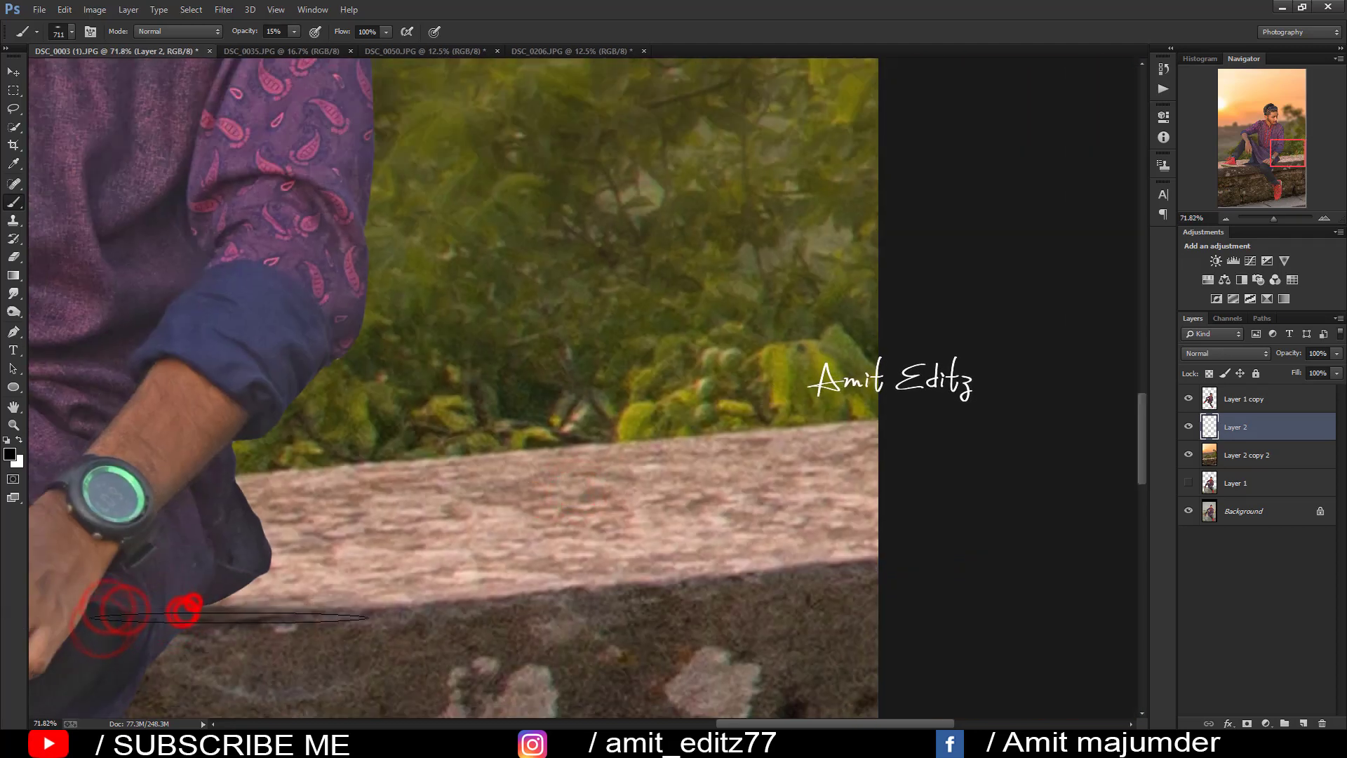
Step: Pan down to bring the legs and the lower red shoe into view
scroll(182, 612, "down", 2)
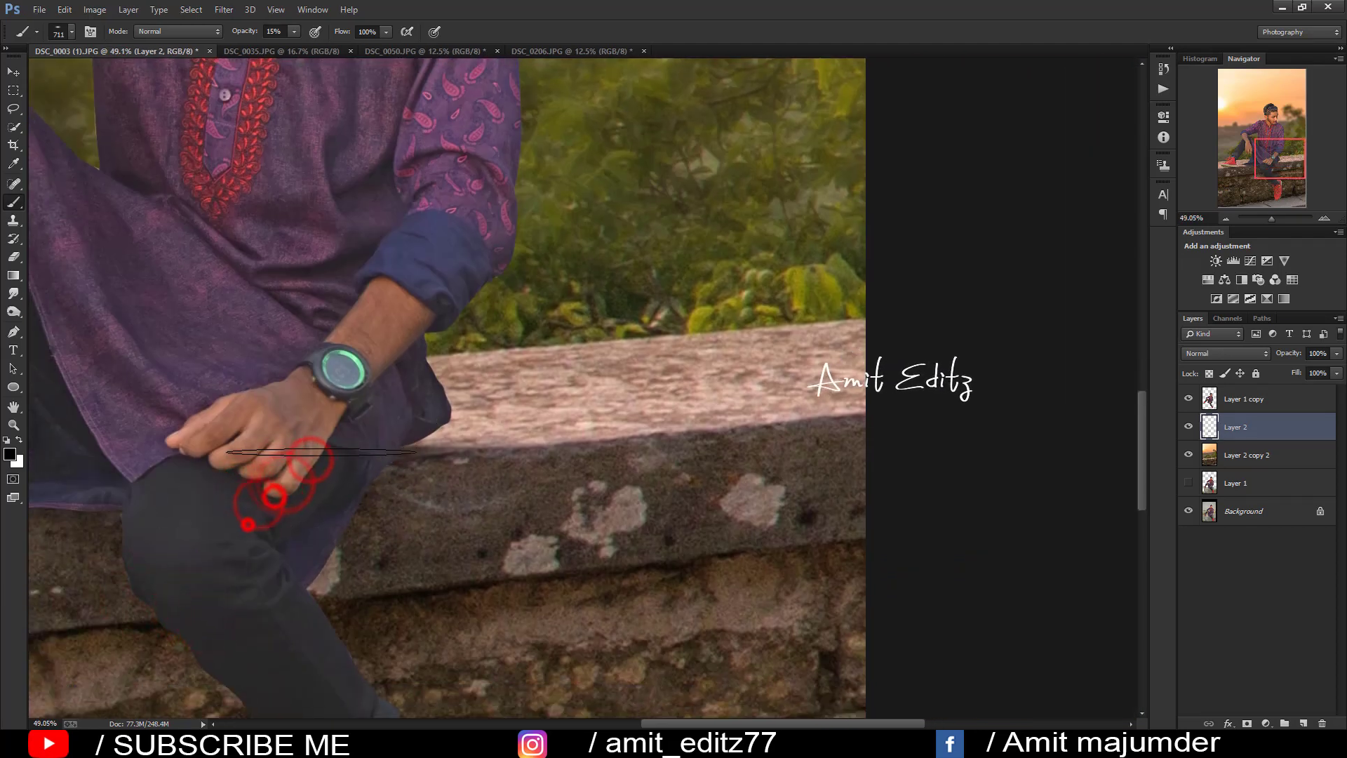
left_click_drag(267, 554, 421, 389)
left_click_drag(491, 600, 457, 411)
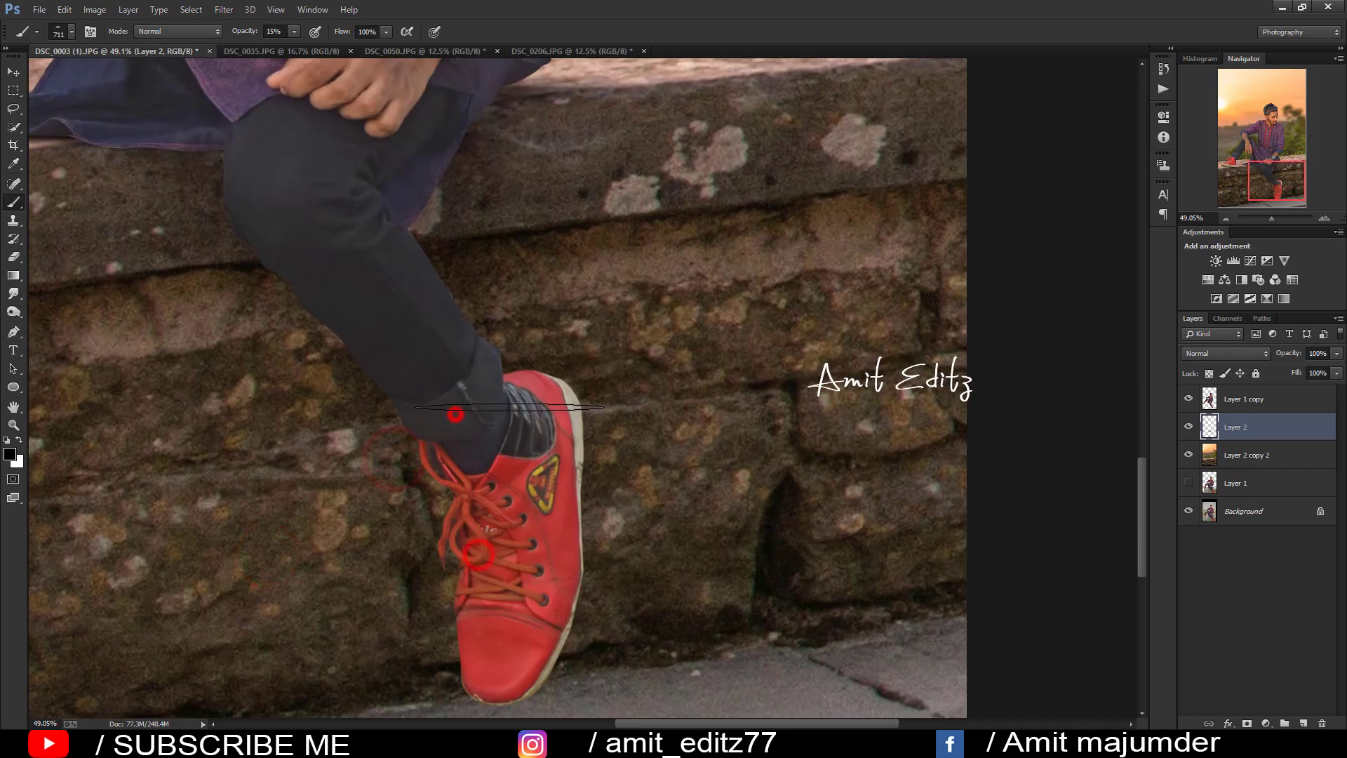
left_click_drag(513, 517, 543, 346)
scroll(516, 548, "up", 3)
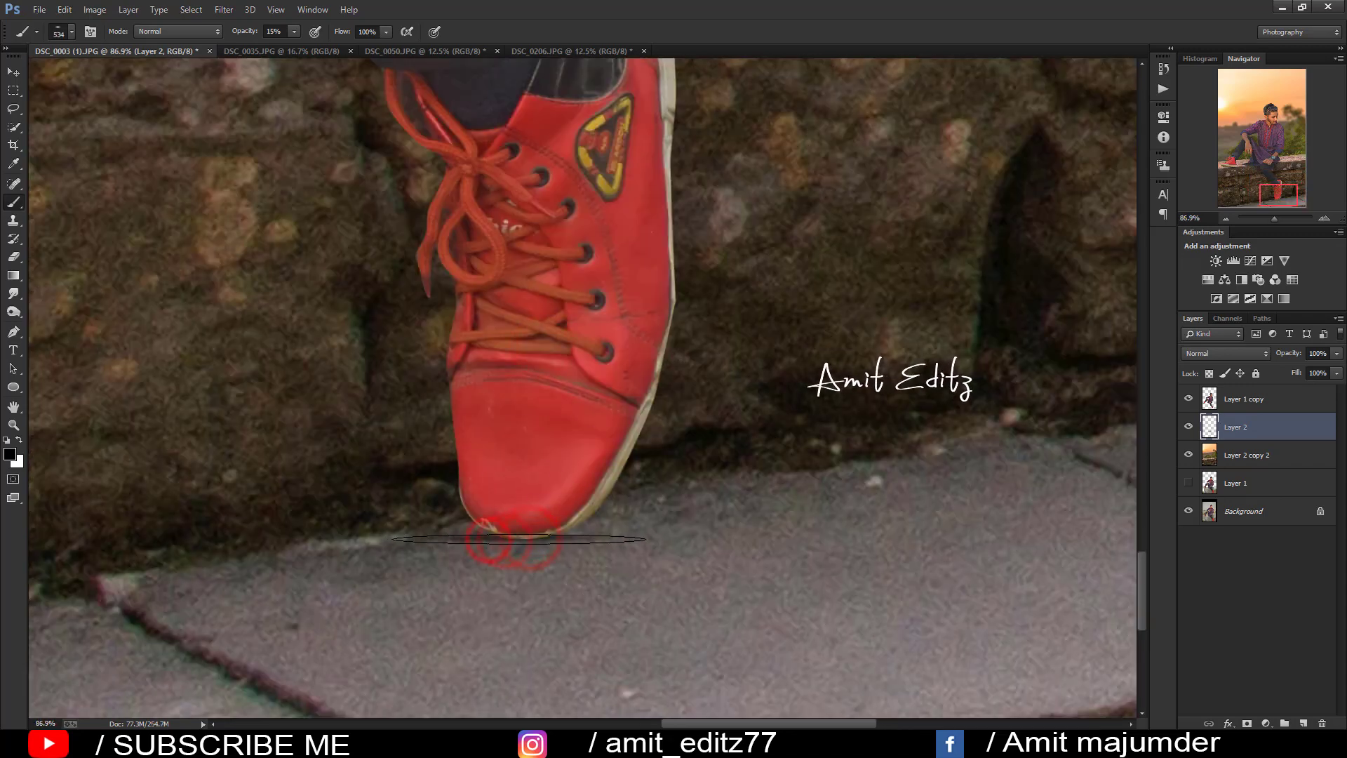
scroll(554, 533, "down", 3)
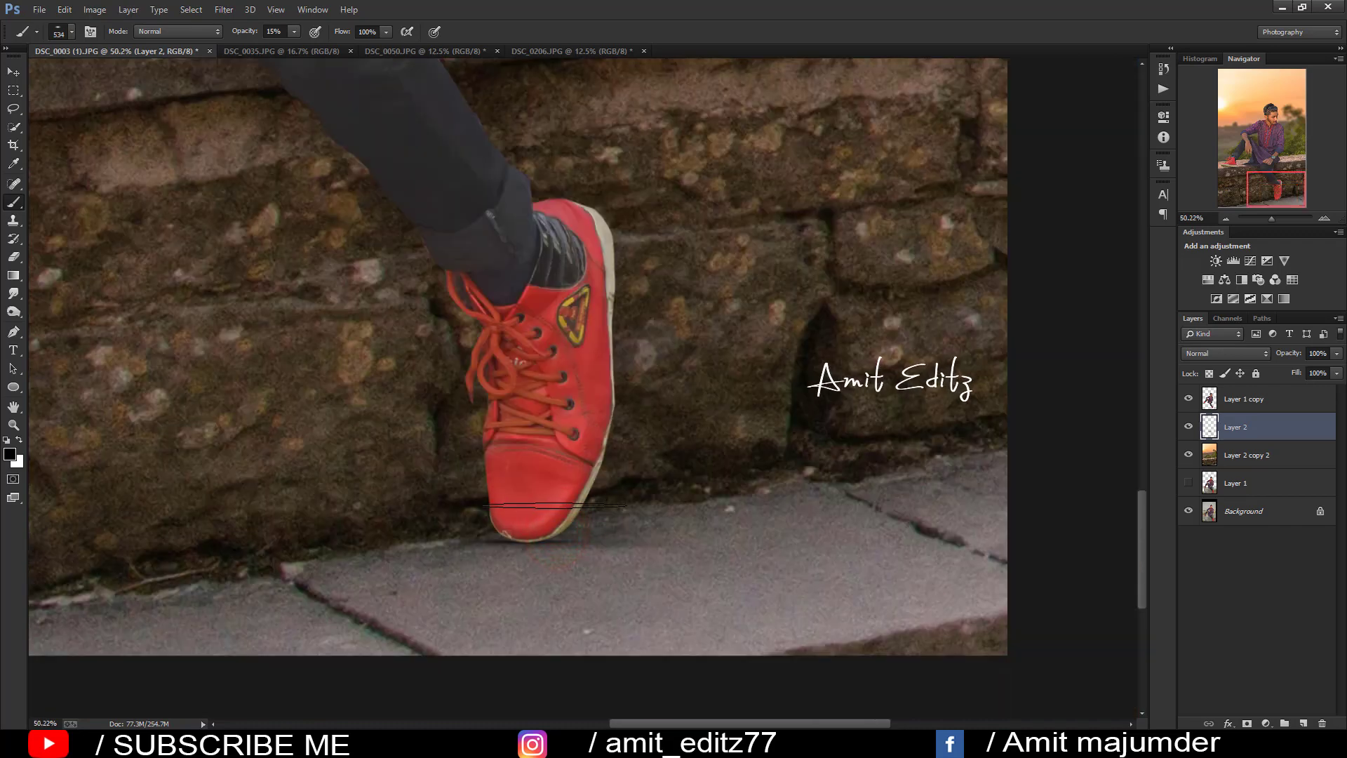
scroll(539, 484, "up", 3)
scroll(540, 477, "down", 1)
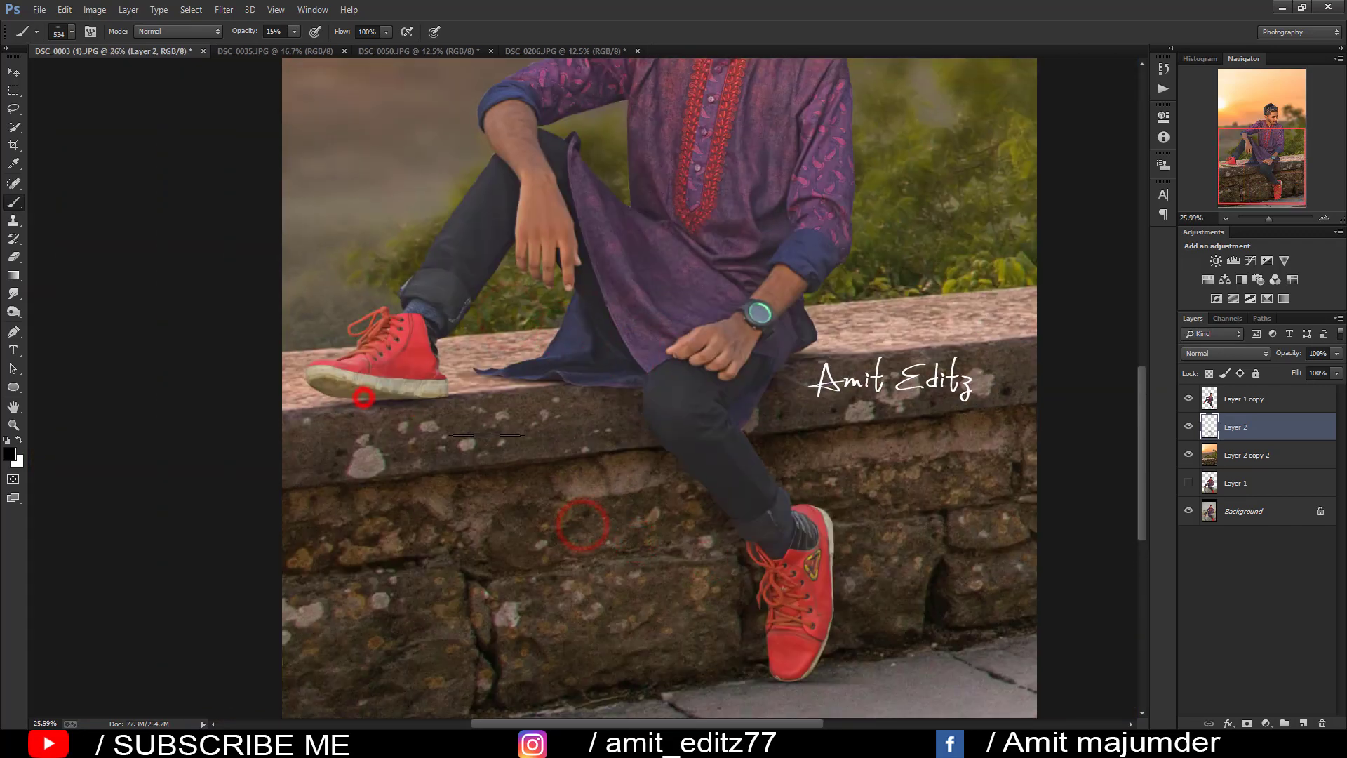
Step: Enlarge the brush to about 1659 px and zoom out over the scene
left_click_drag(385, 372, 614, 359)
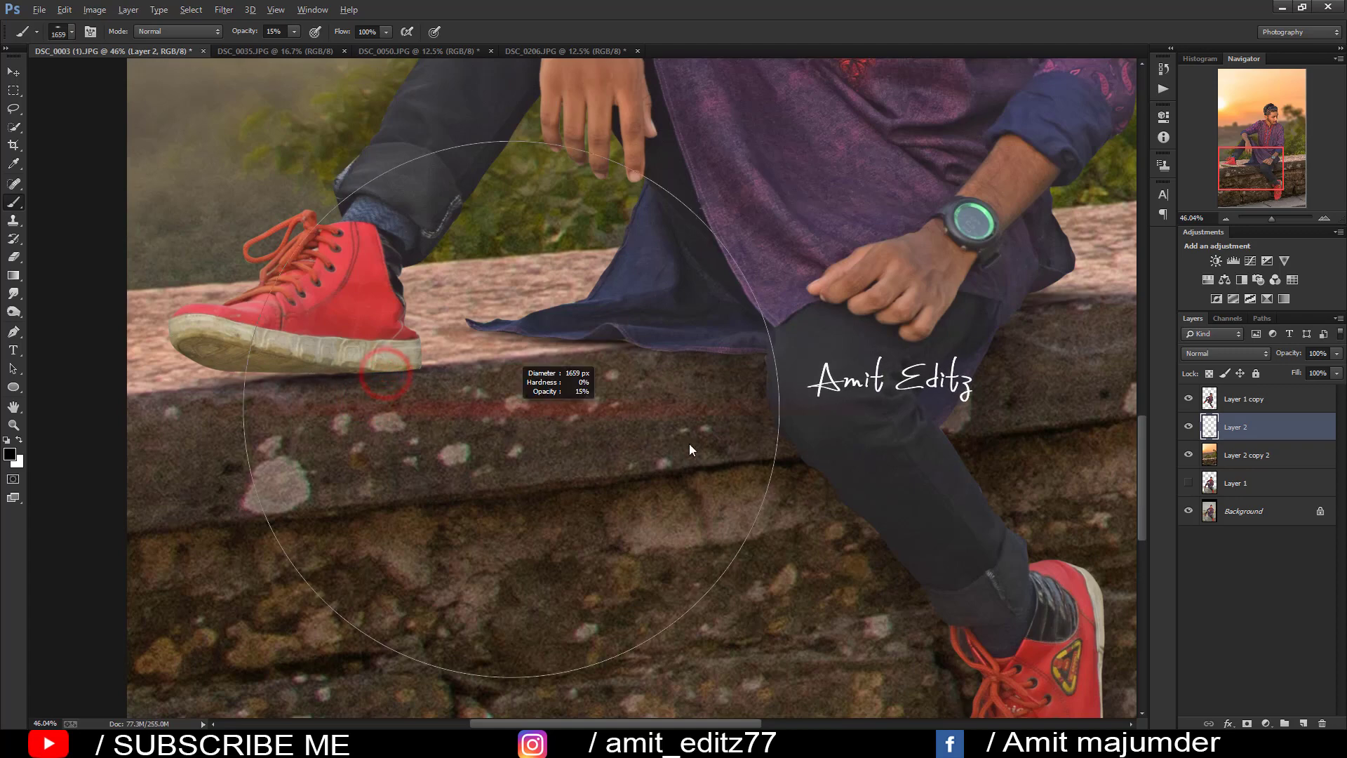
scroll(614, 359, "down", 3)
scroll(692, 481, "down", 2)
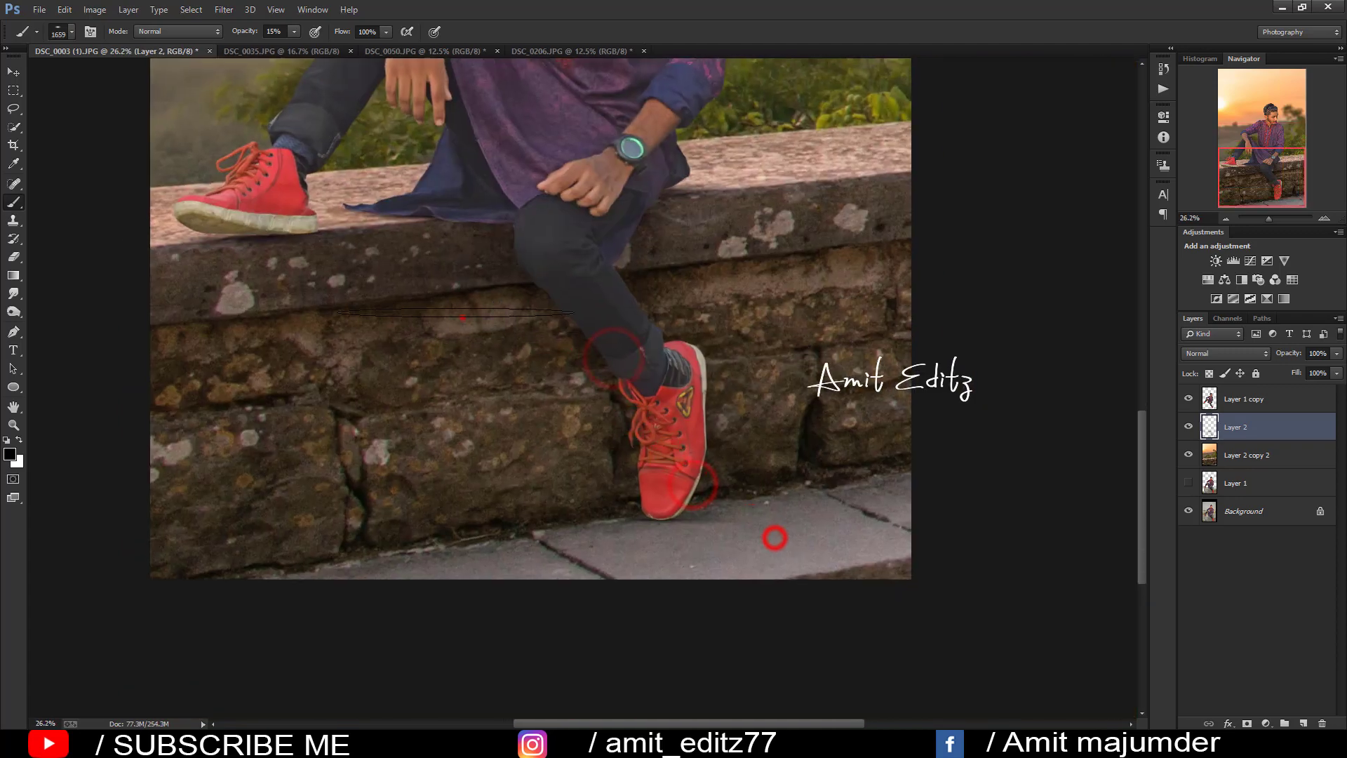
scroll(640, 461, "down", 2)
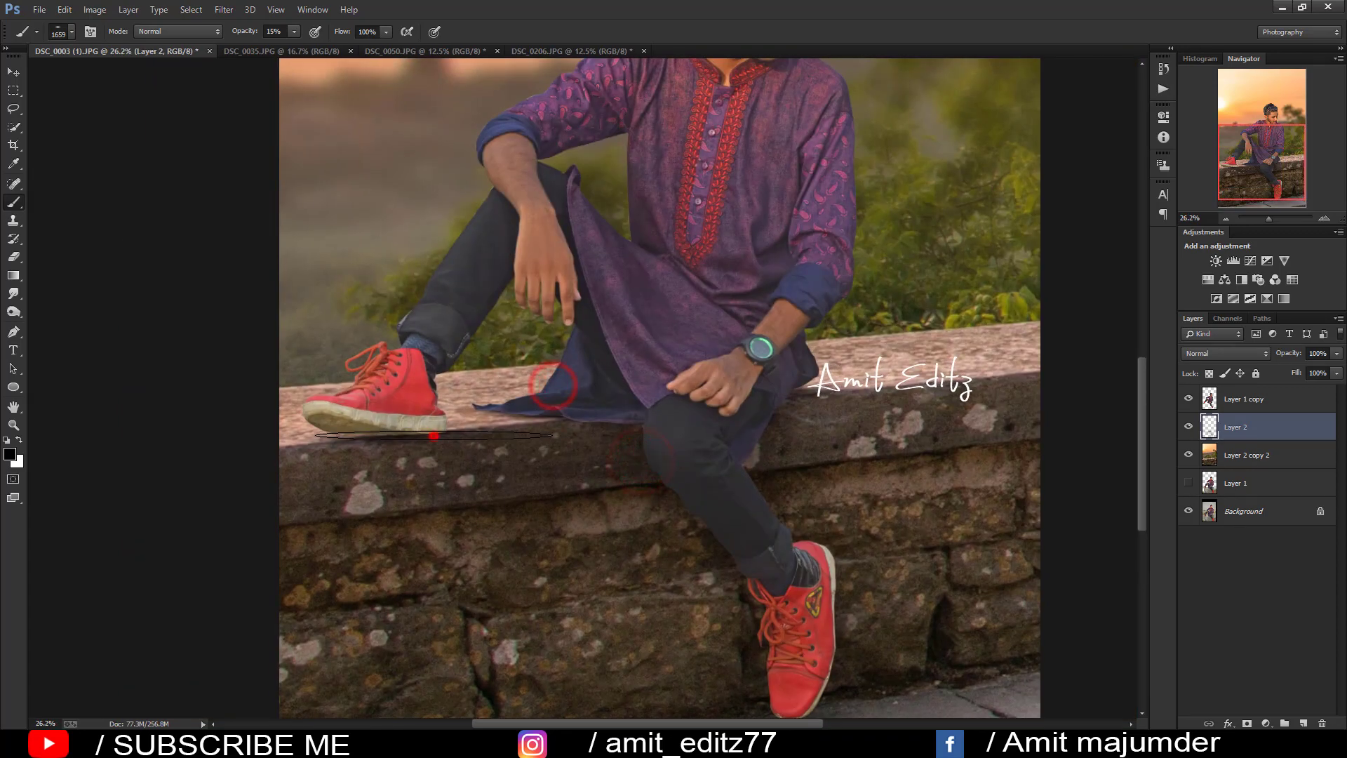
scroll(433, 436, "up", 2)
scroll(582, 433, "down", 1)
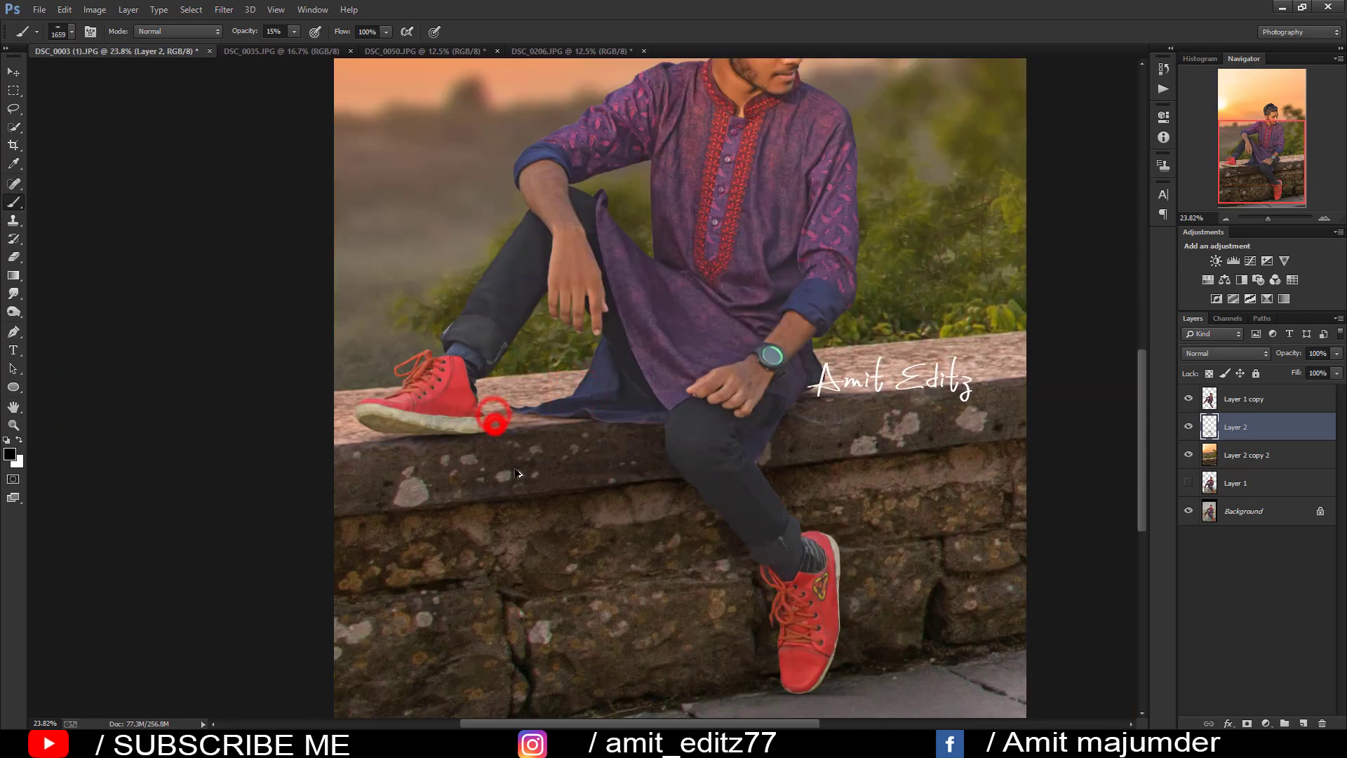
scroll(511, 485, "down", 3)
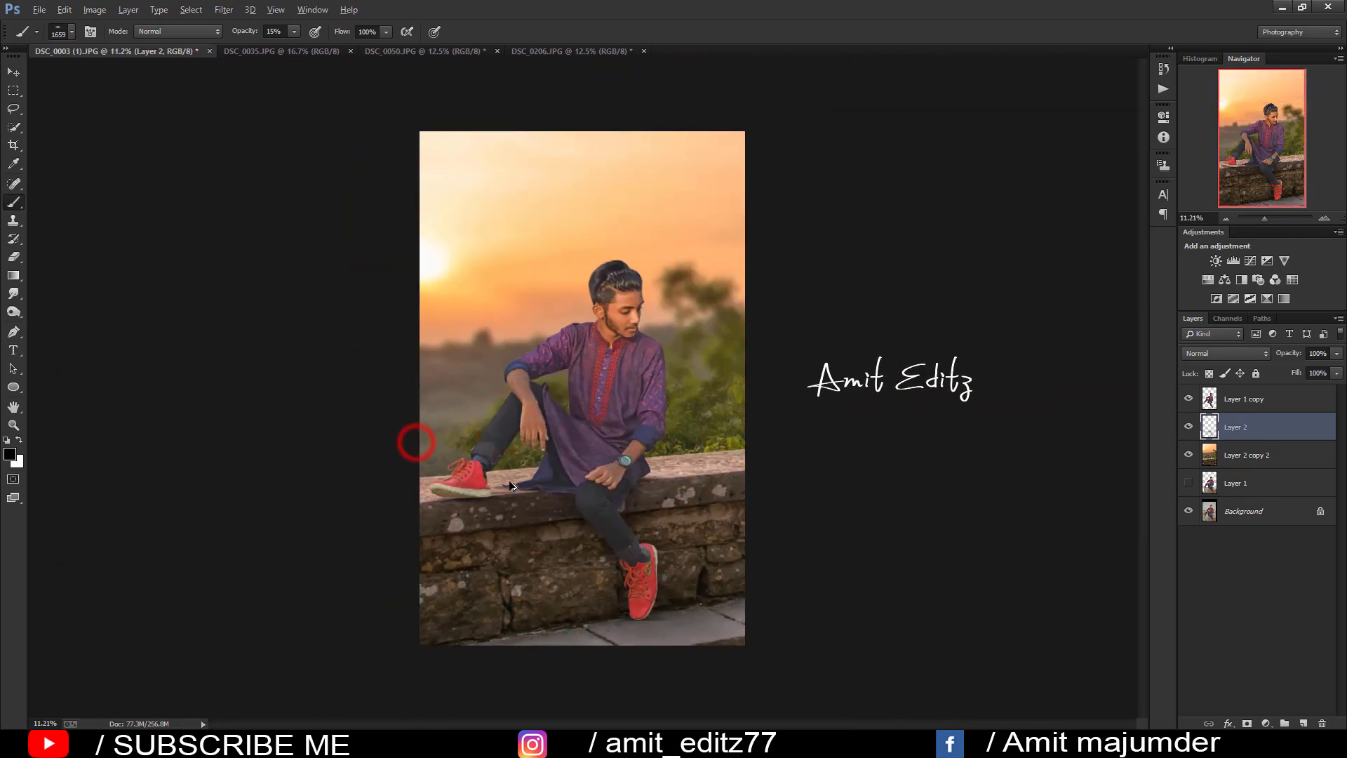
Step: Add a Levels layer above Layer 1 copy with output white 59 and an inverted black mask
left_click(1293, 398)
left_click(1232, 260)
left_click_drag(1128, 294, 1047, 294)
left_click(1117, 112)
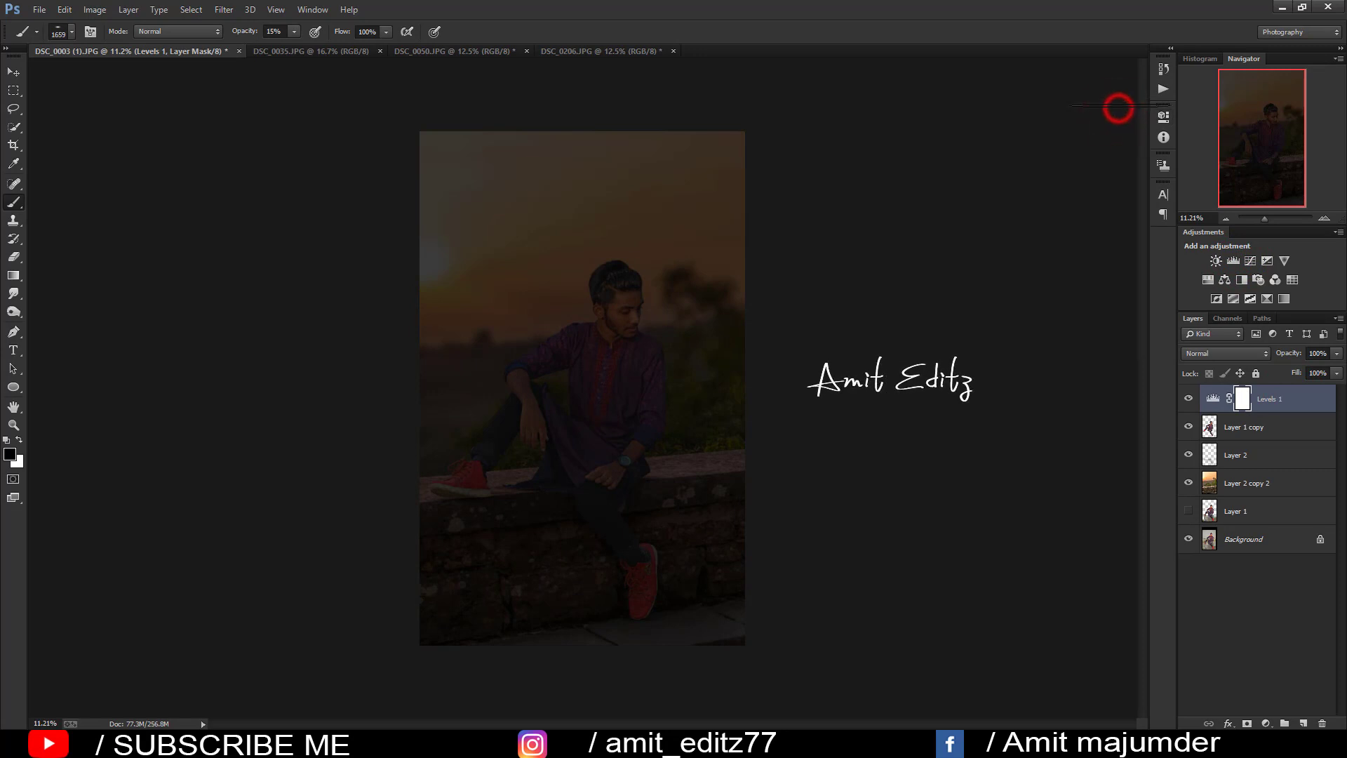
key("ctrl+i")
Step: Load the man's outline as a selection and make white the painting colour
left_click(1211, 427, "ctrl")
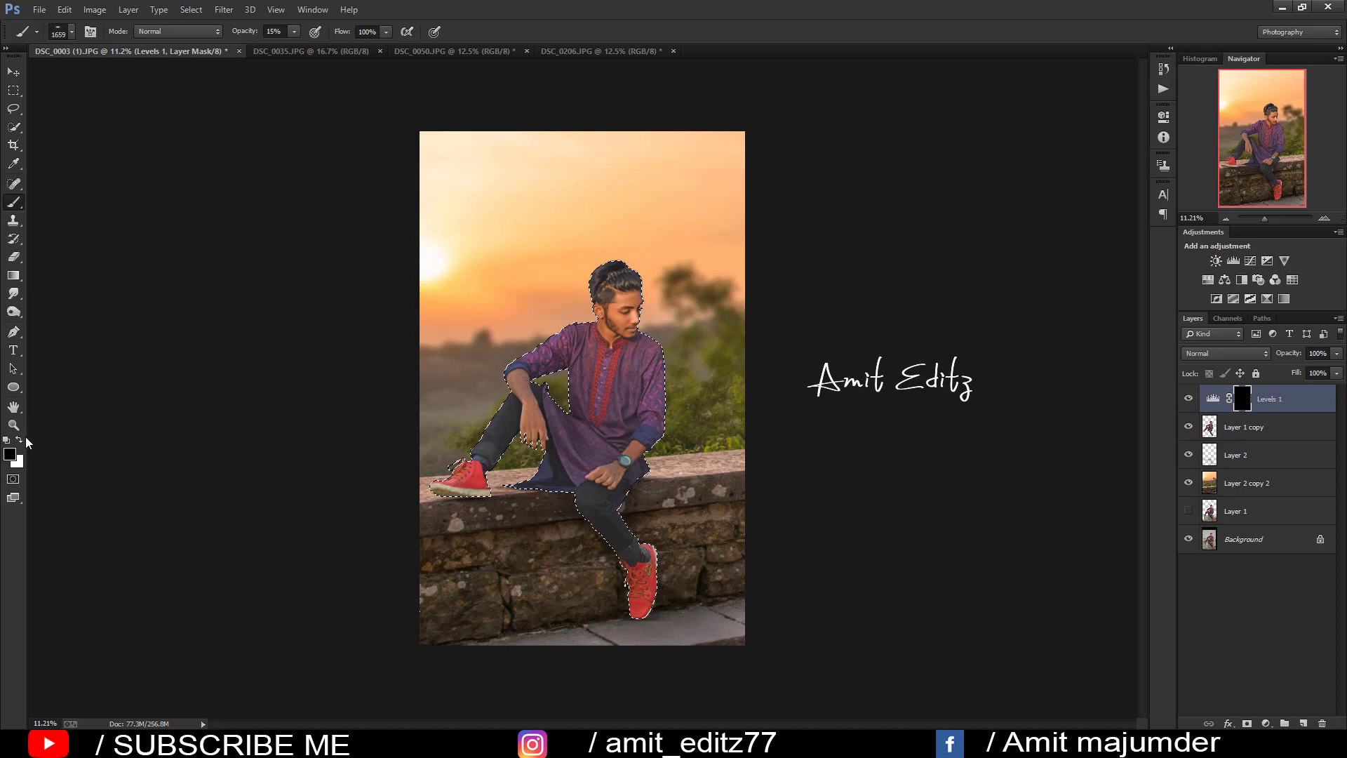
left_click(16, 439)
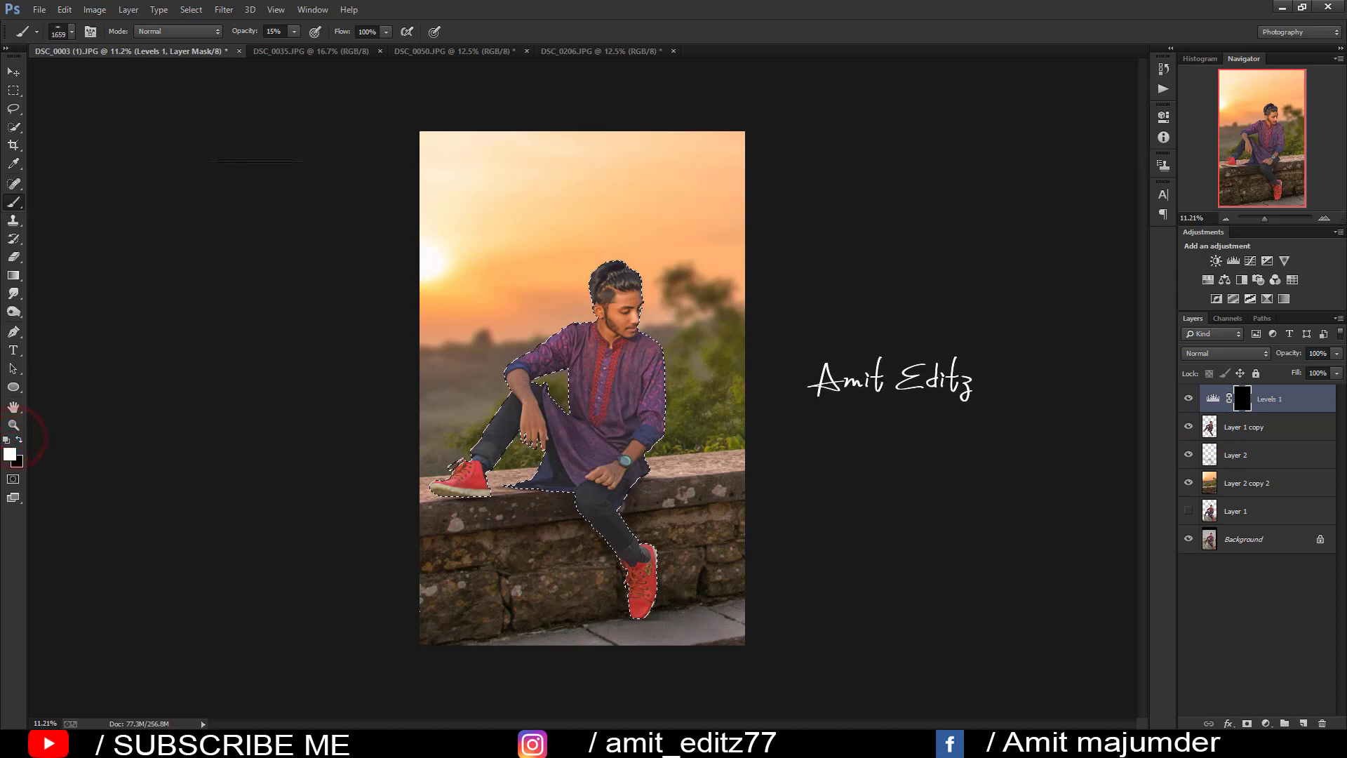
right_click(587, 380)
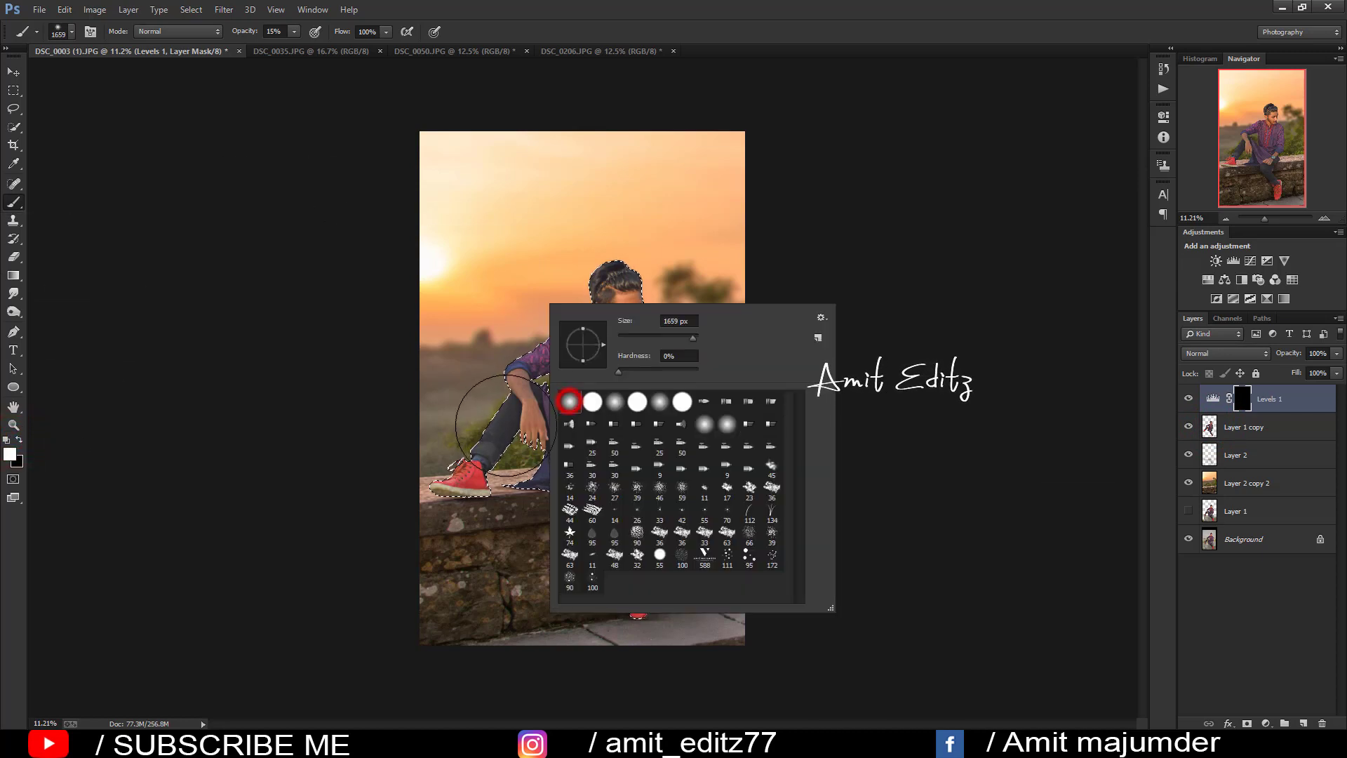
Step: Brush the Levels darkening under the left shoe sole and cloth's lower edge, using a 340 px brush
key("Escape")
scroll(457, 423, "up", 5)
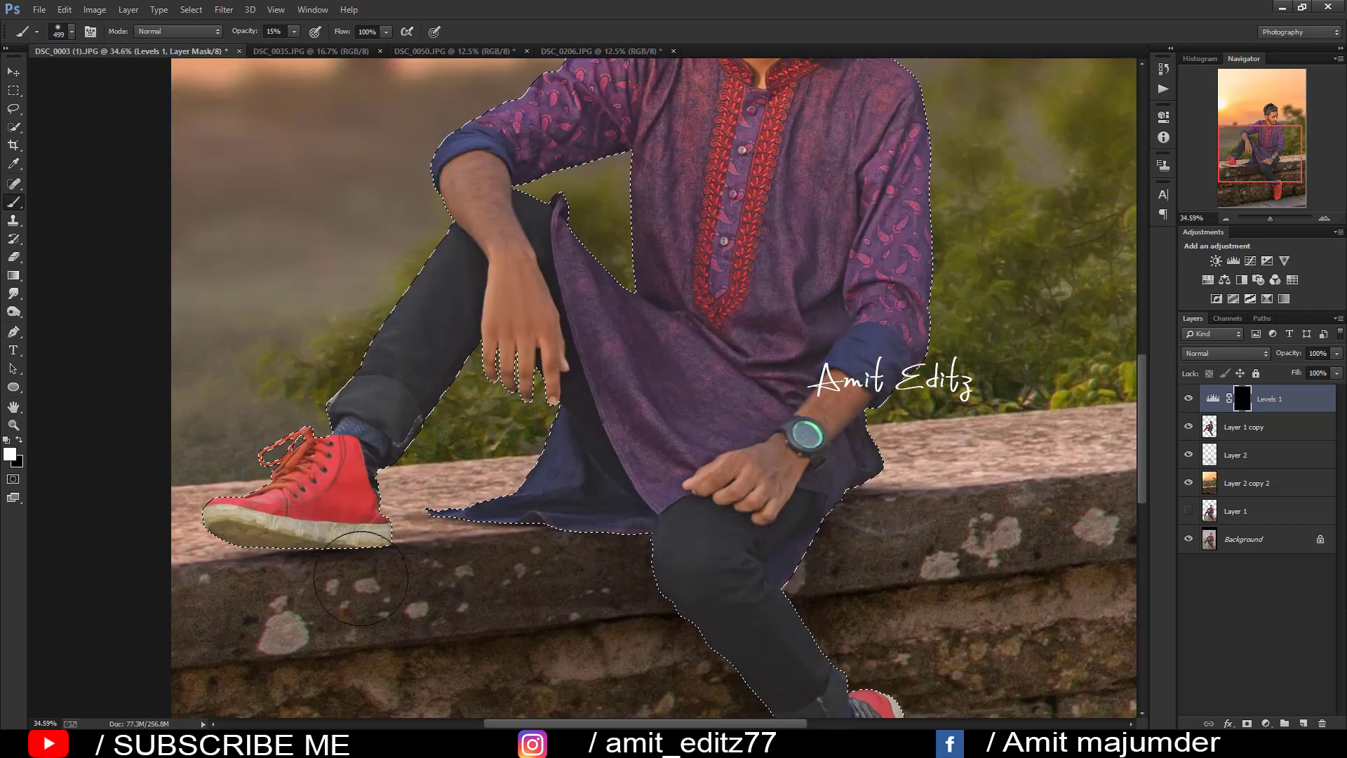
mouse_move(361, 578)
left_mouse_down()
mouse_move(546, 553)
mouse_move(302, 556)
left_mouse_up()
scroll(365, 550, "up", 3)
mouse_move(384, 556)
left_mouse_down()
mouse_move(536, 565)
mouse_move(401, 574)
mouse_move(252, 551)
mouse_move(436, 556)
left_mouse_up()
left_click(431, 554)
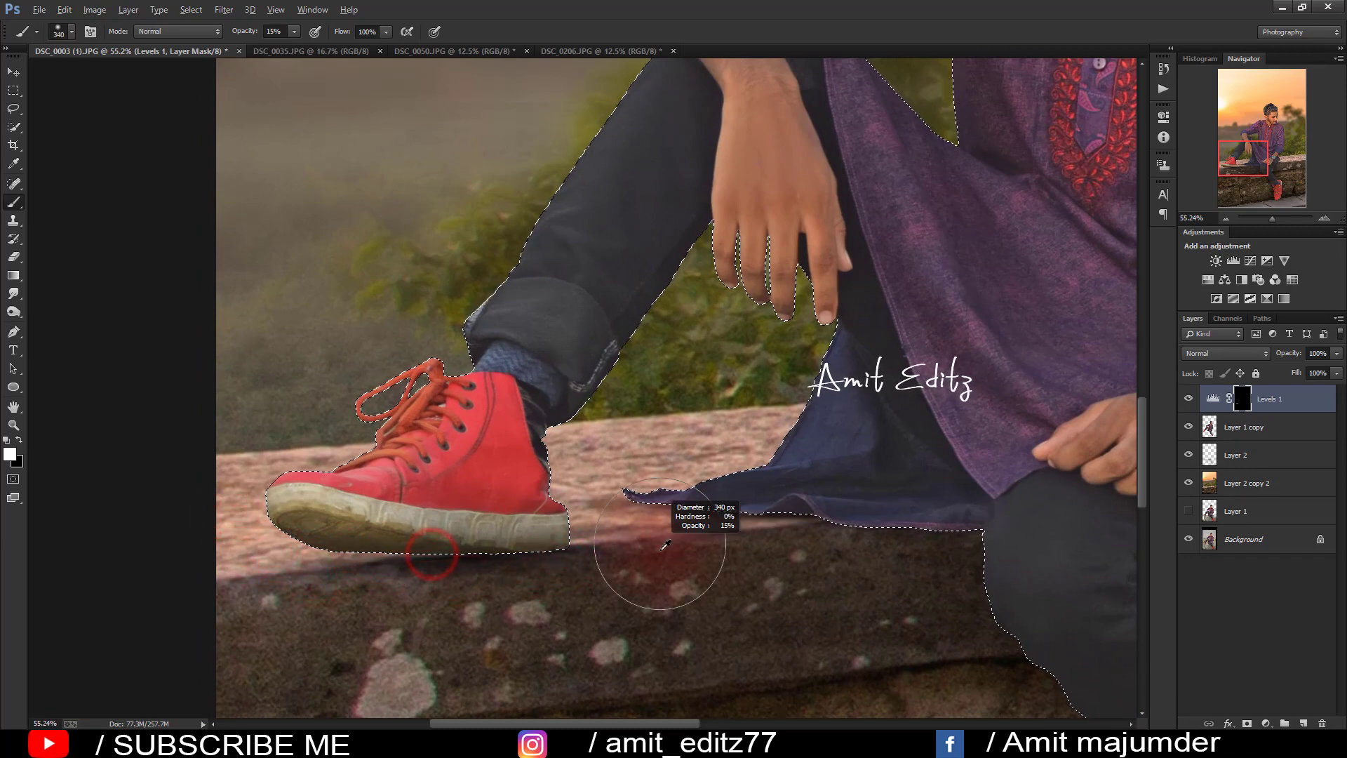
left_click_drag(230, 544, 470, 545)
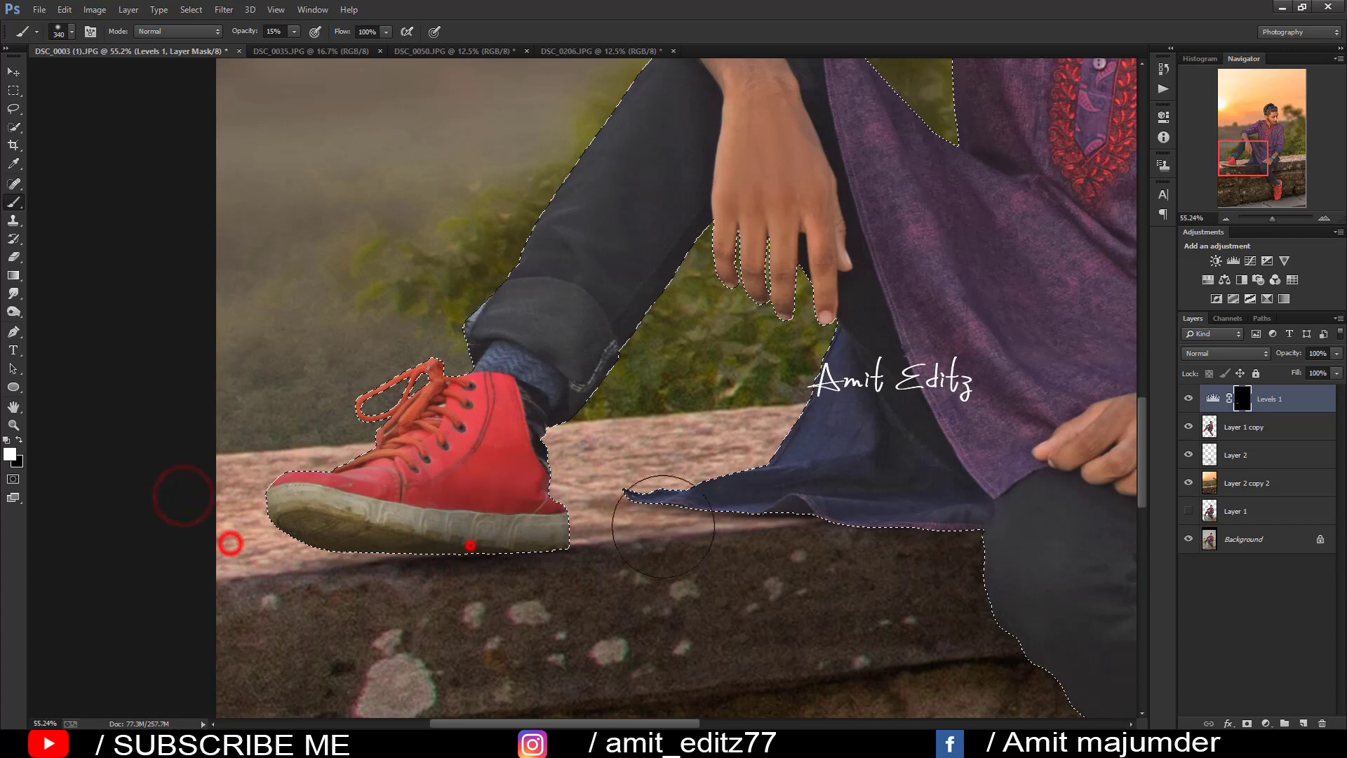
mouse_move(664, 527)
left_mouse_down()
mouse_move(467, 554)
mouse_move(685, 532)
left_mouse_up()
left_click_drag(426, 545, 654, 576)
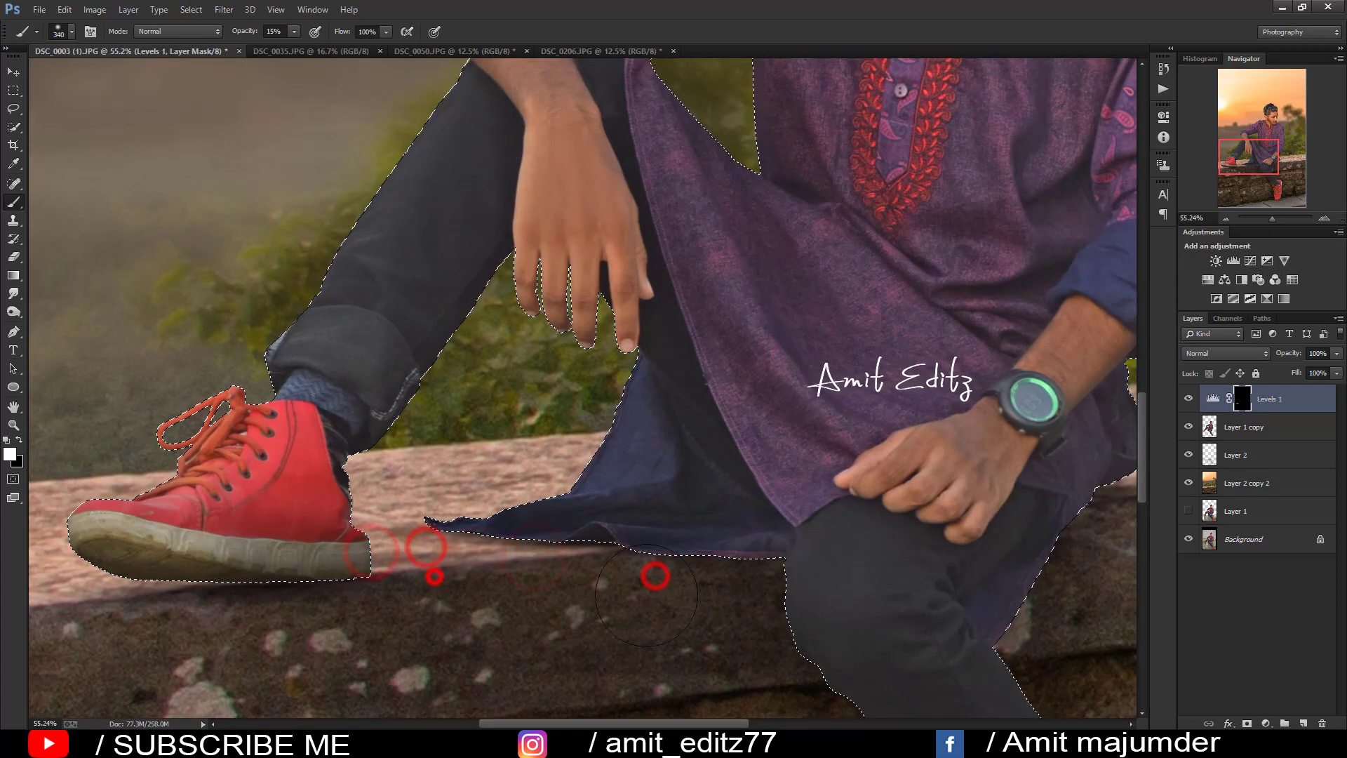
Step: Shade the wall beside the right cloth edge, the lower shoe's heel and the pavement near its toe
left_click_drag(775, 535, 600, 312)
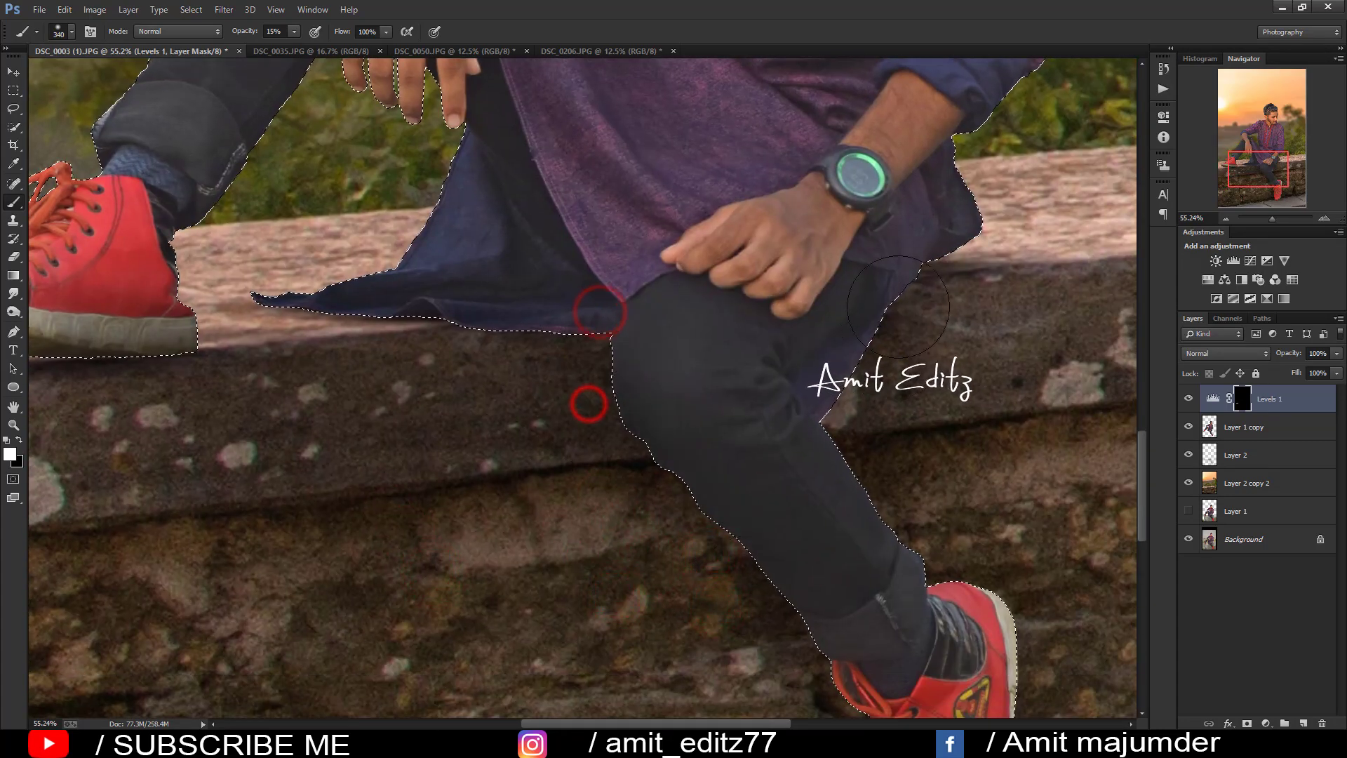
left_click_drag(898, 307, 877, 330)
left_click_drag(972, 219, 956, 286)
mouse_move(937, 579)
left_mouse_down()
mouse_move(688, 268)
mouse_move(761, 330)
left_mouse_up()
left_click_drag(702, 242, 765, 365)
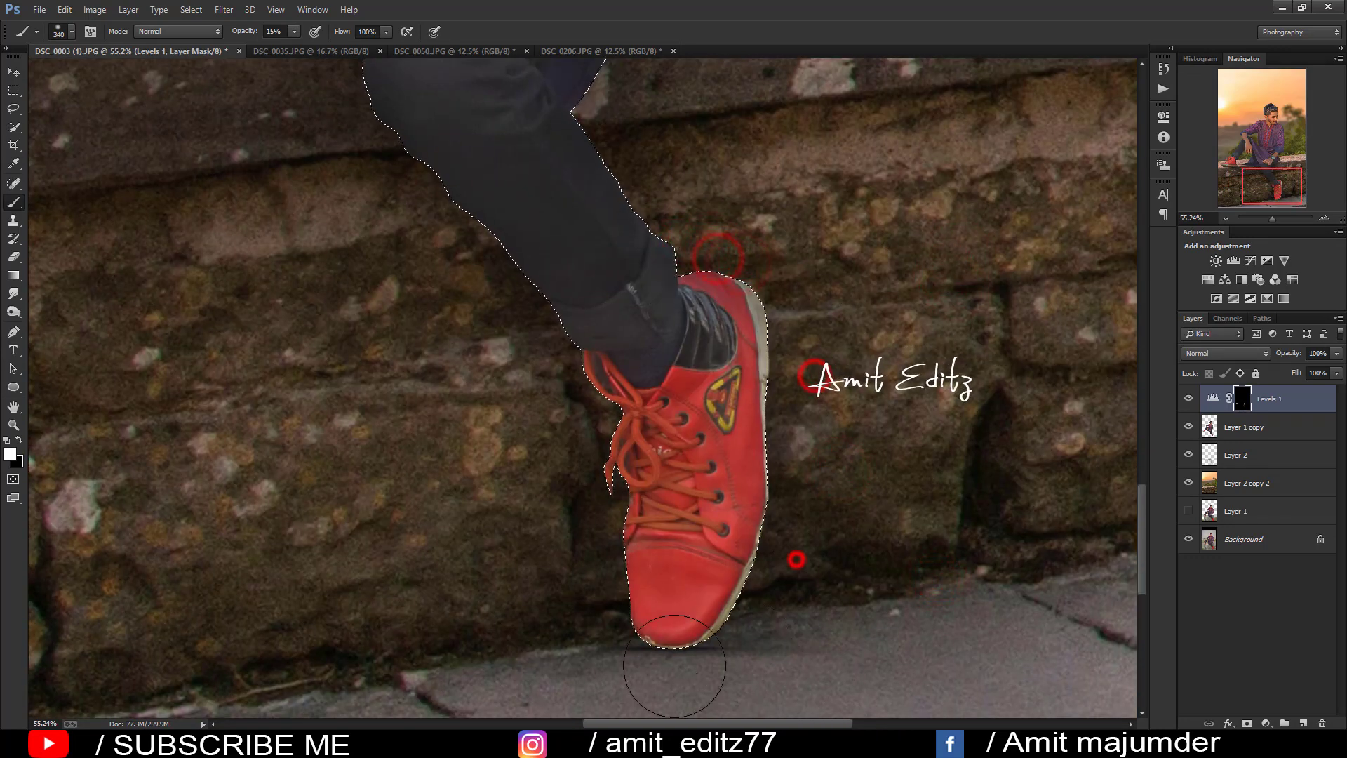
left_click_drag(674, 666, 754, 627)
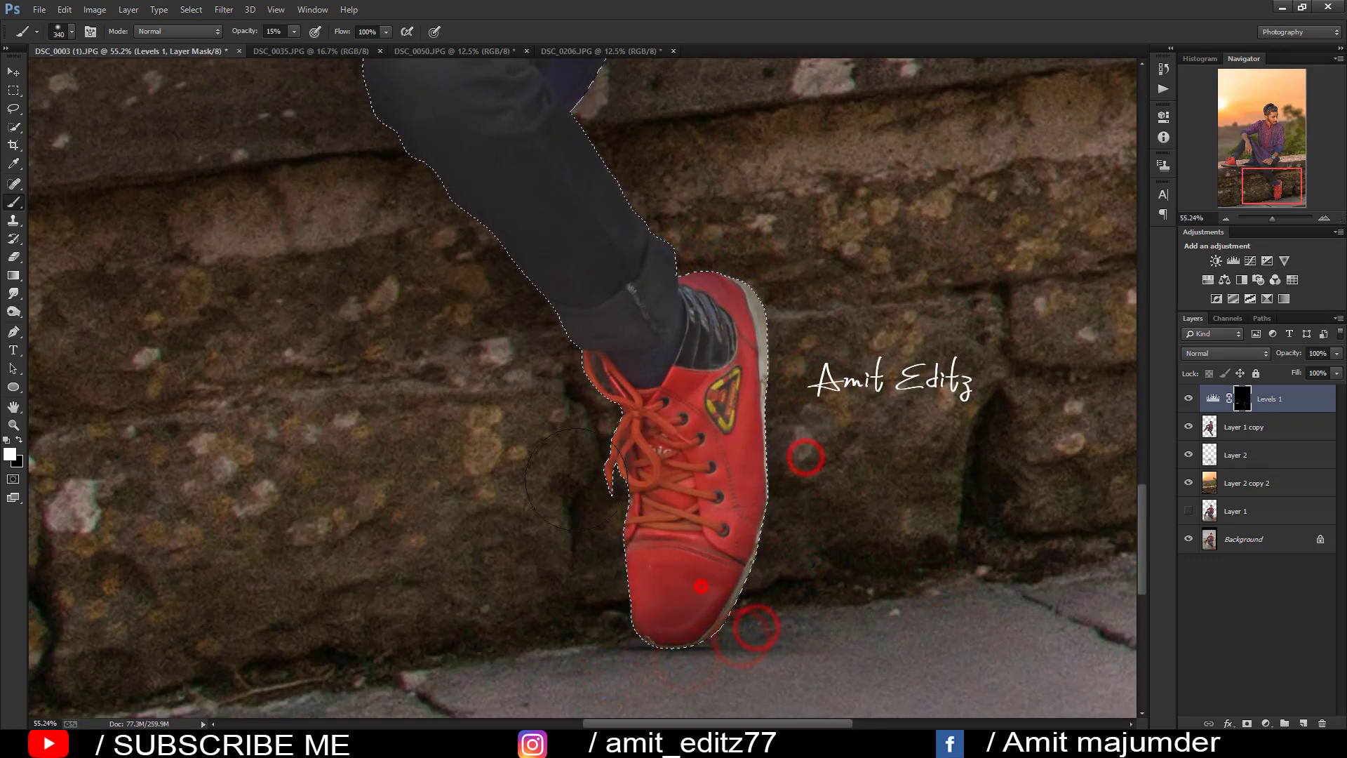
left_click_drag(633, 451, 698, 611)
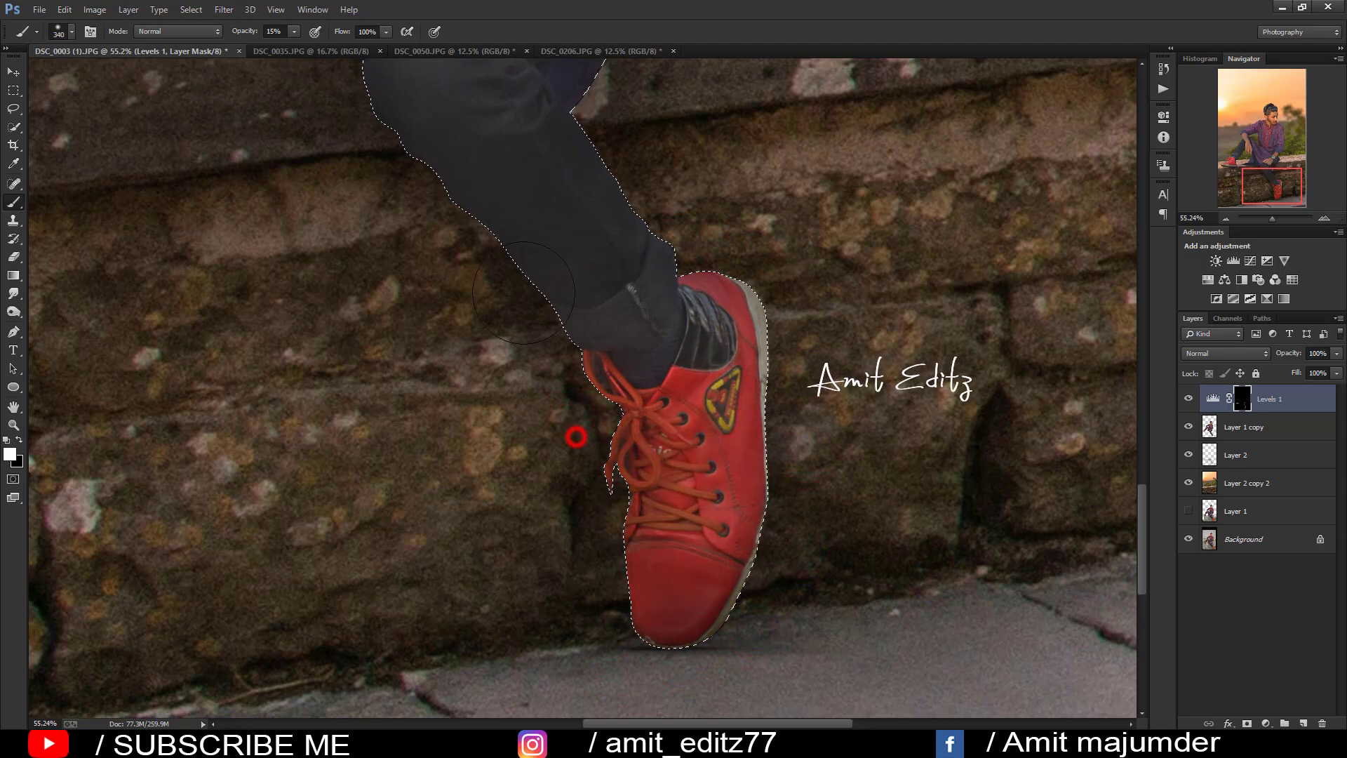
Step: Zoom out to check the contact shadows around the shoes
left_click_drag(575, 437, 617, 642)
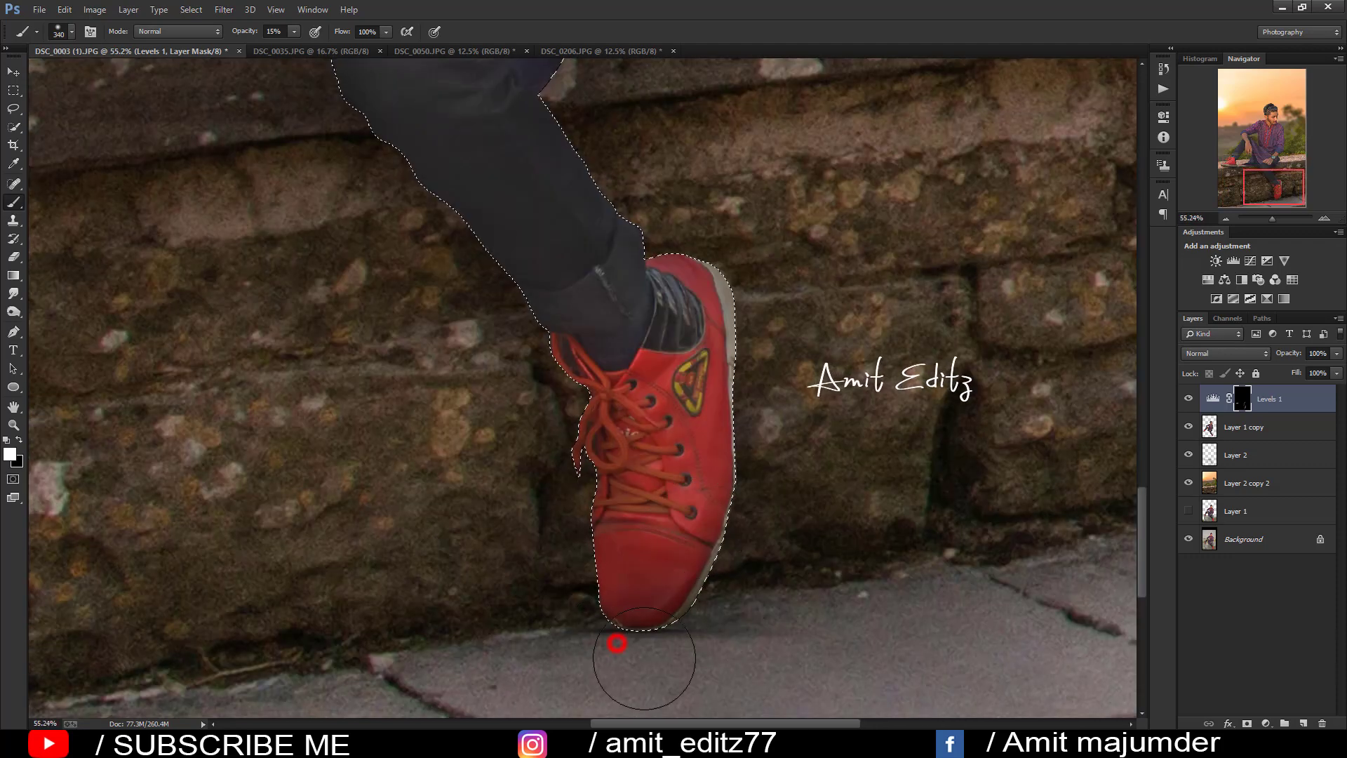
scroll(722, 482, "down", 3)
scroll(724, 480, "down", 3)
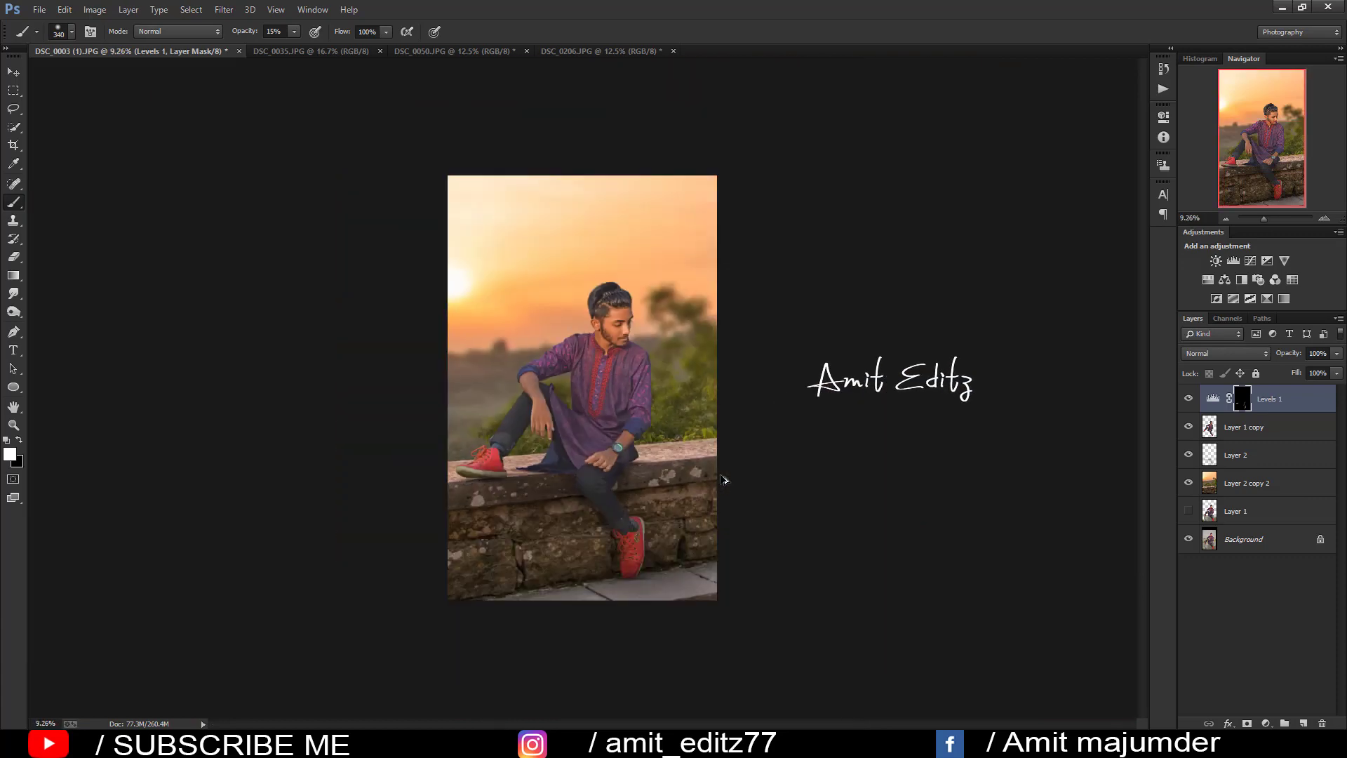
scroll(723, 470, "up", 2)
scroll(716, 414, "up", 1)
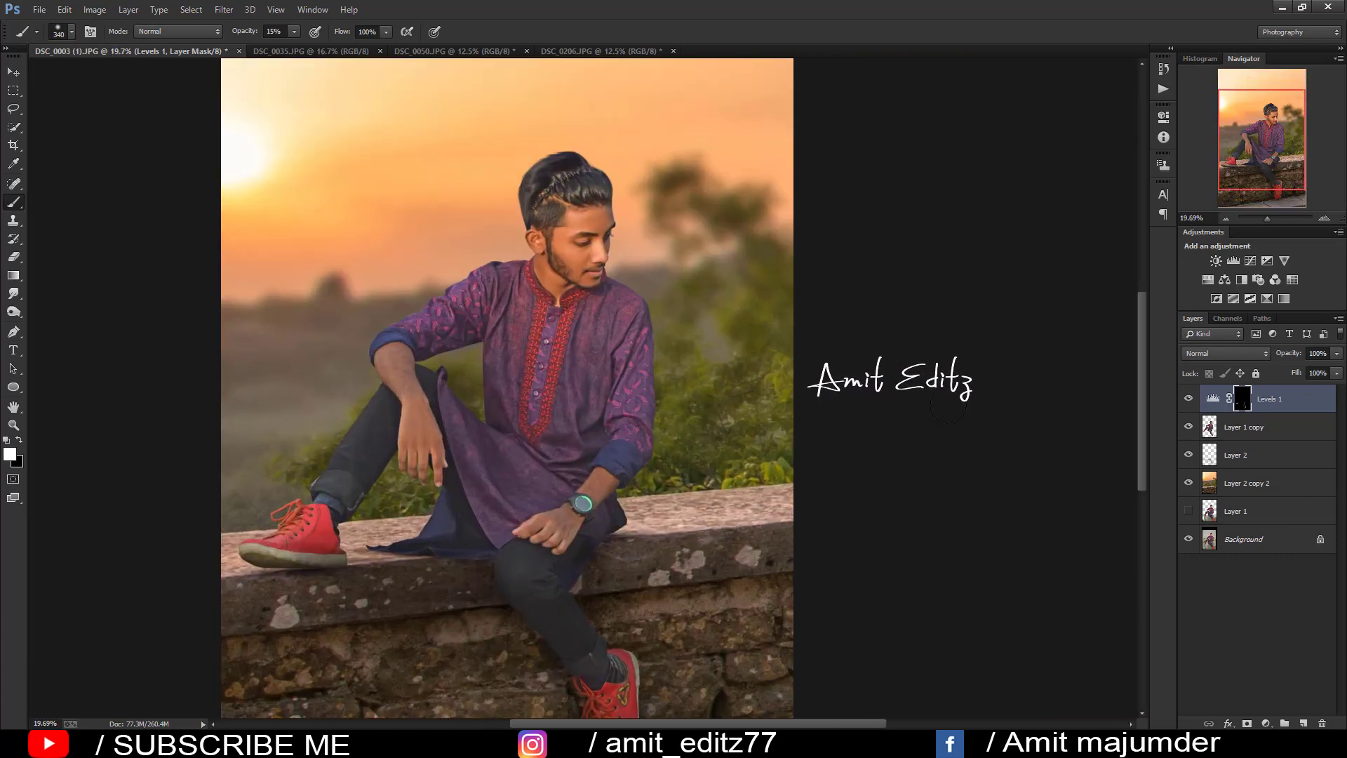
scroll(781, 377, "down", 1)
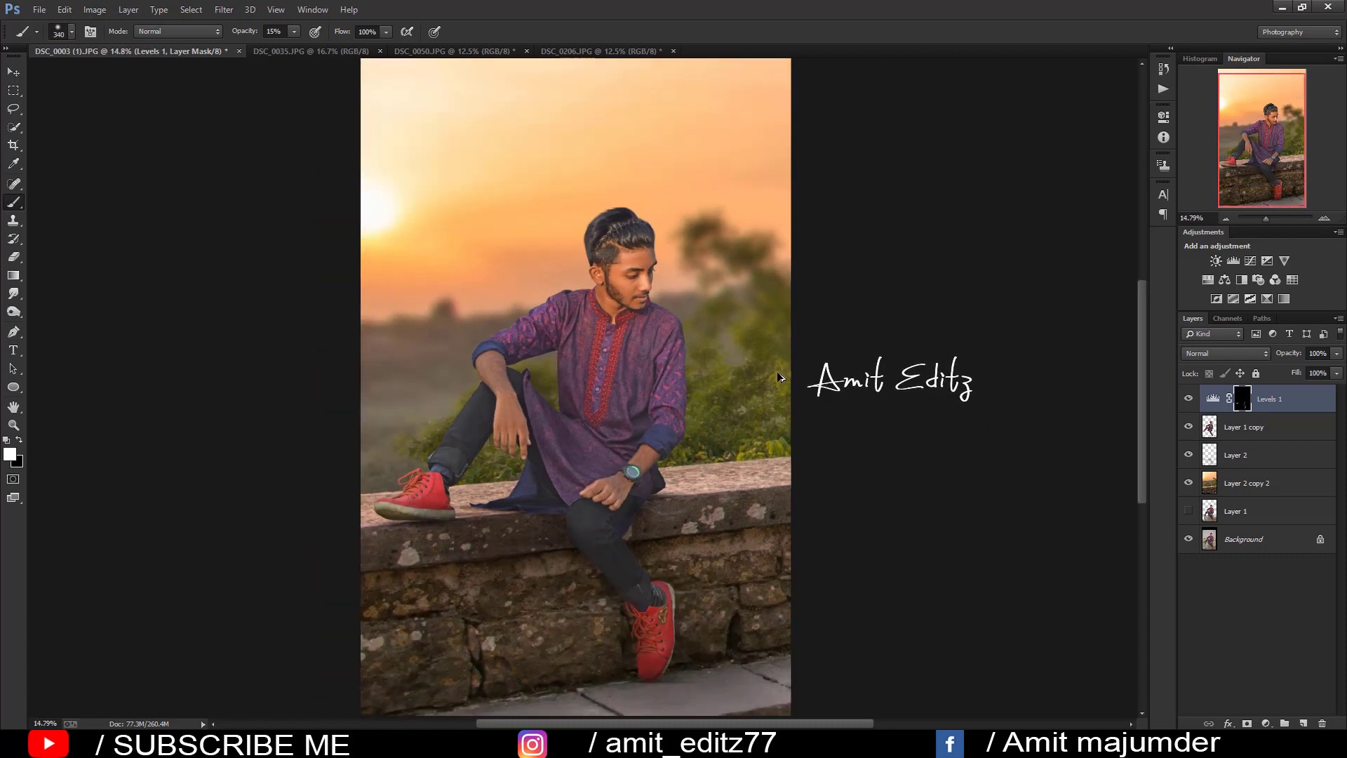
Step: Open Camera Raw Filter on Layer 1 copy and set Shadows +22, Blacks +14
left_click(1256, 427)
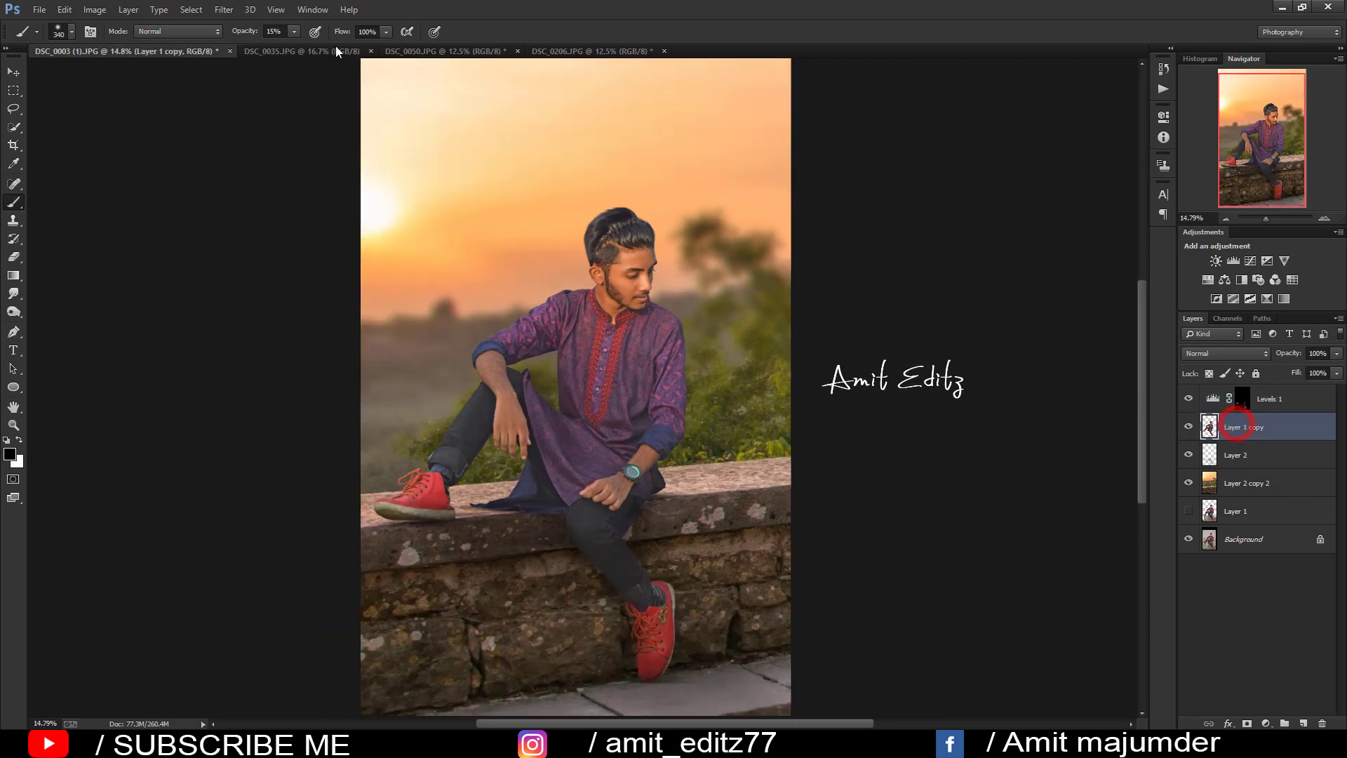
left_click(223, 10)
left_click(242, 90)
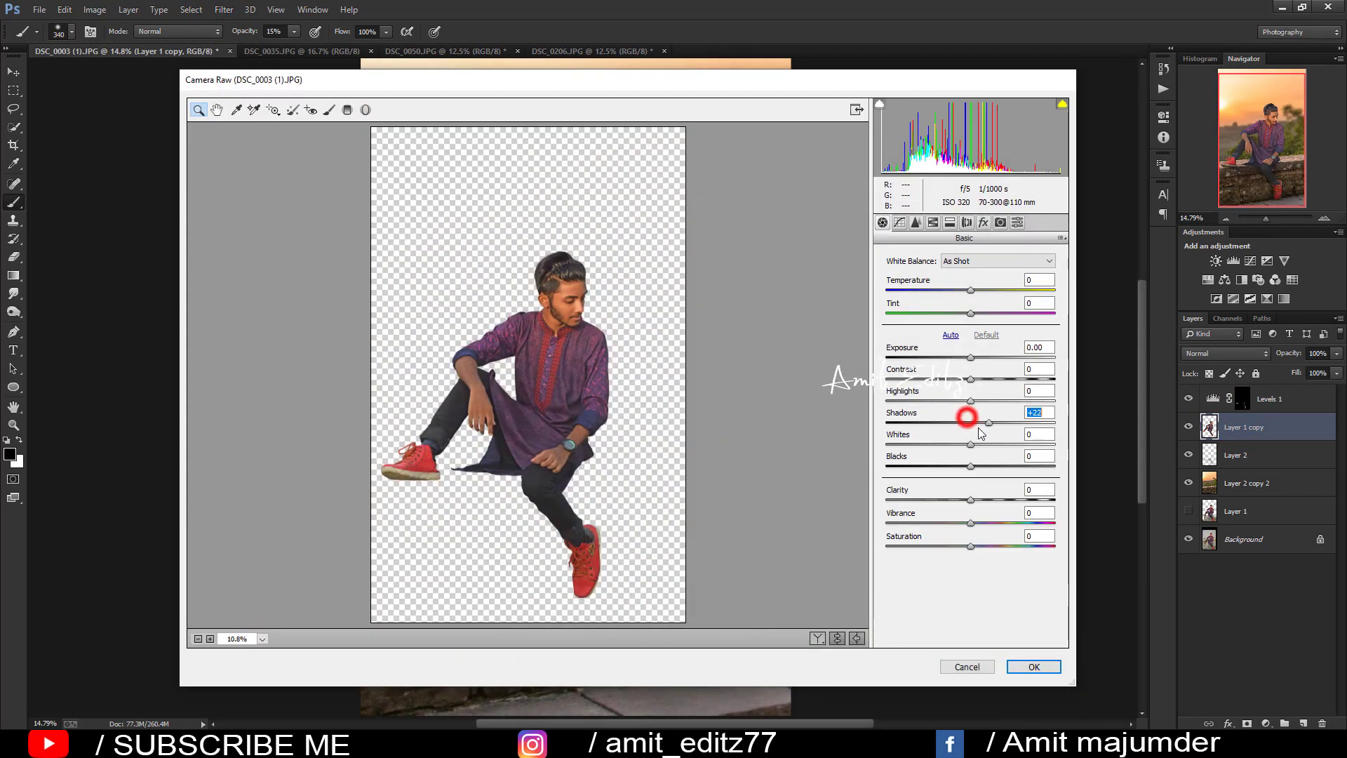
mouse_move(967, 420)
left_mouse_down()
mouse_move(986, 422)
mouse_move(981, 466)
left_mouse_up()
Step: Set Oranges luminance +39 and saturation -7, raise Contrast to +6, and apply the filter
left_click(932, 222)
left_click(965, 277)
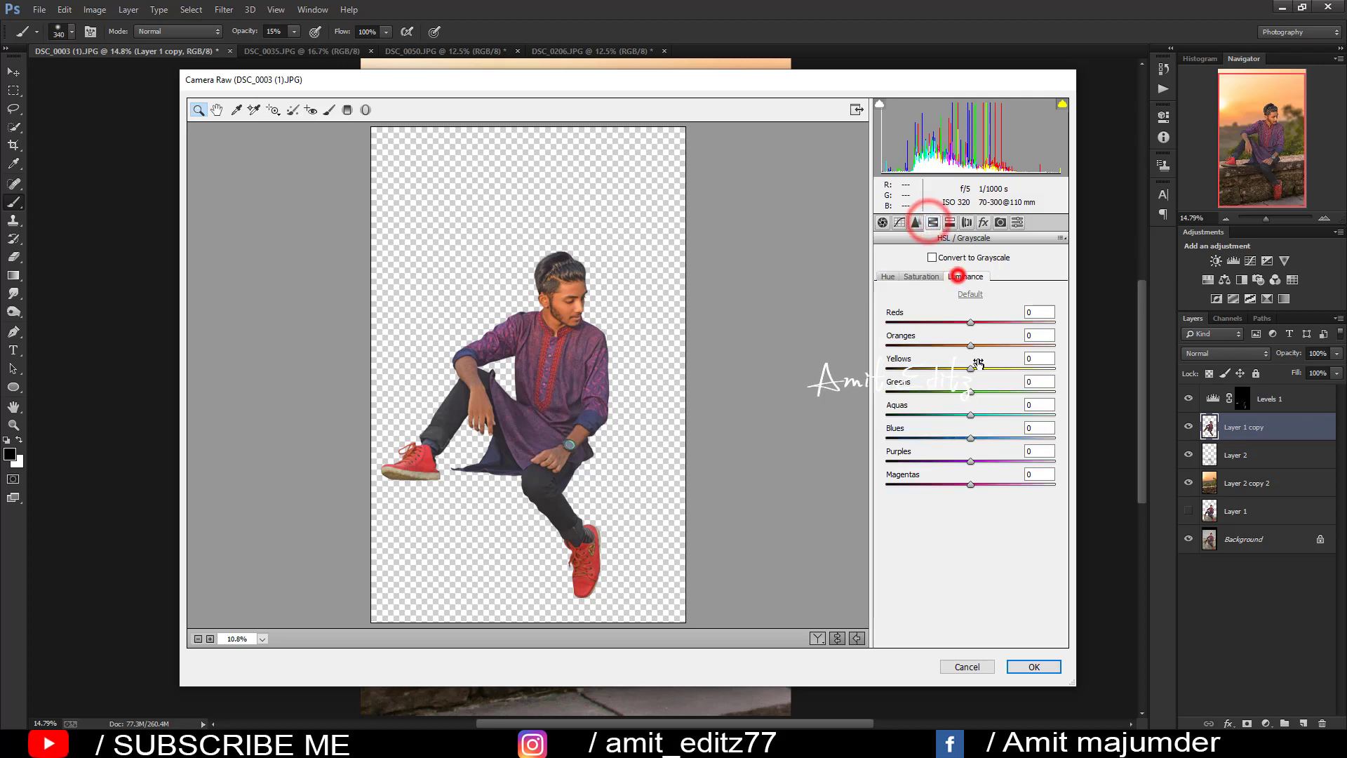
mouse_move(971, 344)
left_mouse_down()
mouse_move(993, 344)
mouse_move(965, 346)
left_mouse_up()
left_click(921, 276)
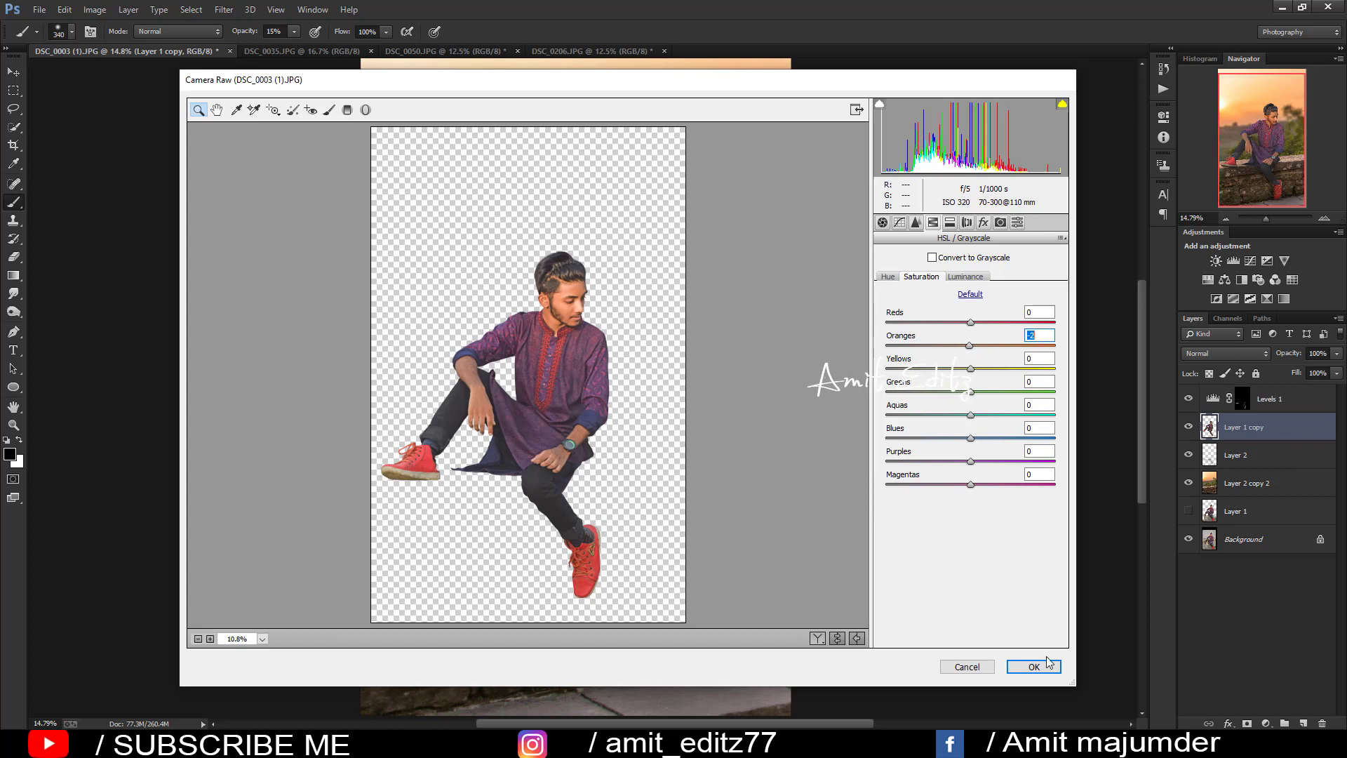
left_click(883, 223)
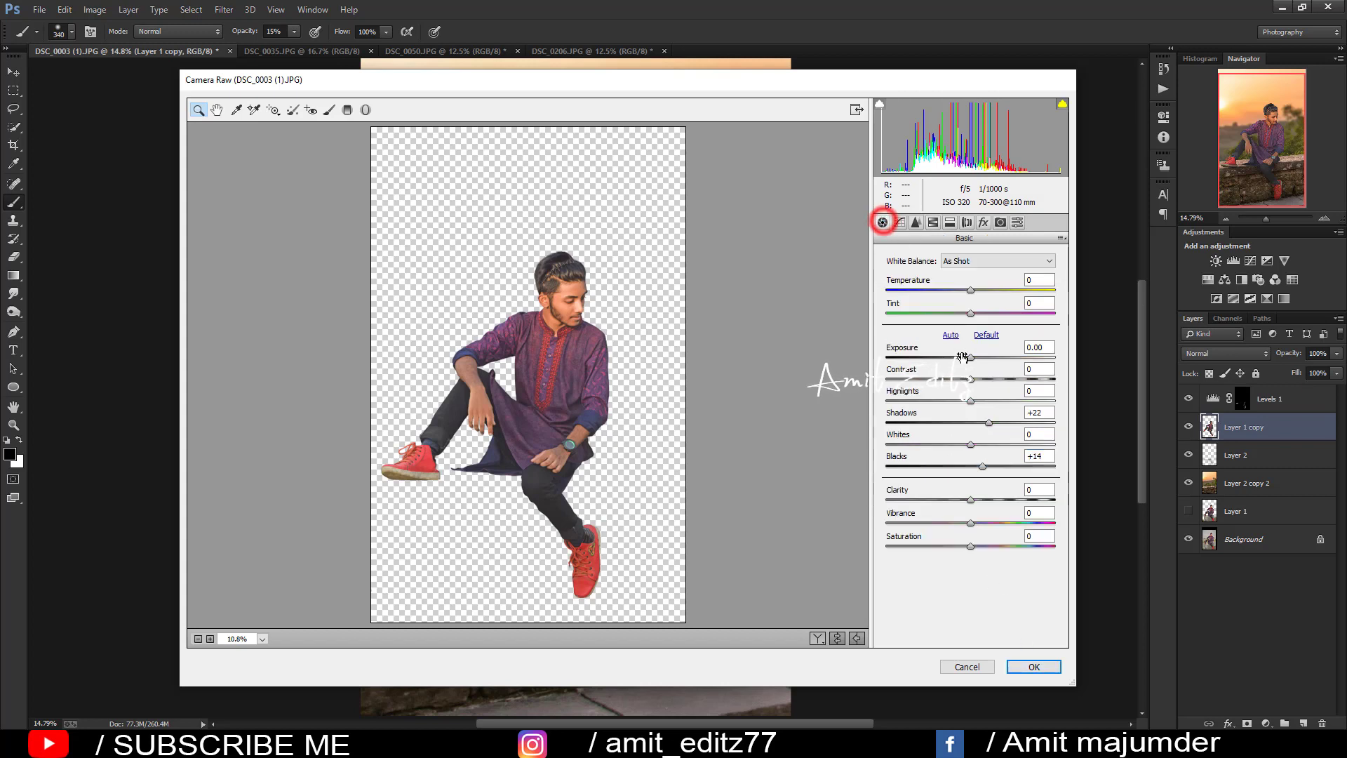
left_click_drag(970, 379, 975, 379)
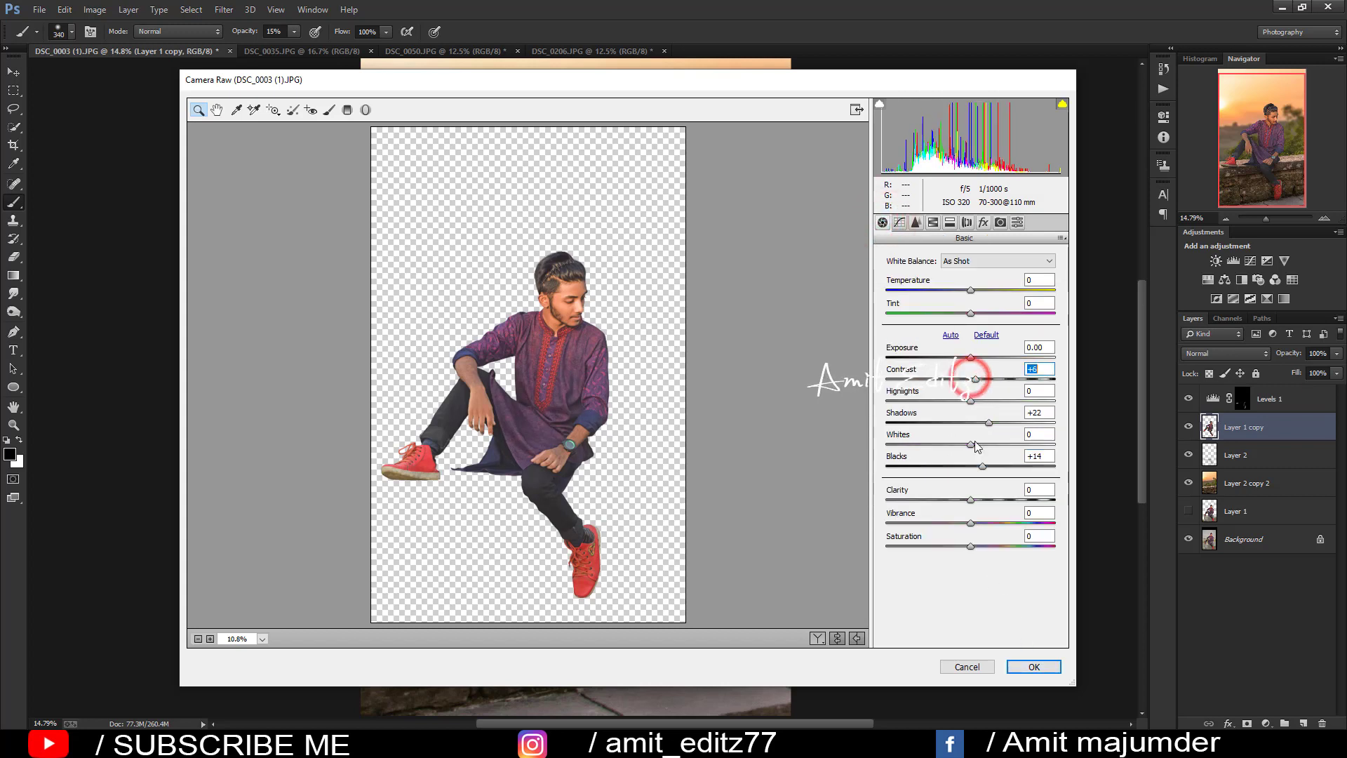
left_click(1031, 667)
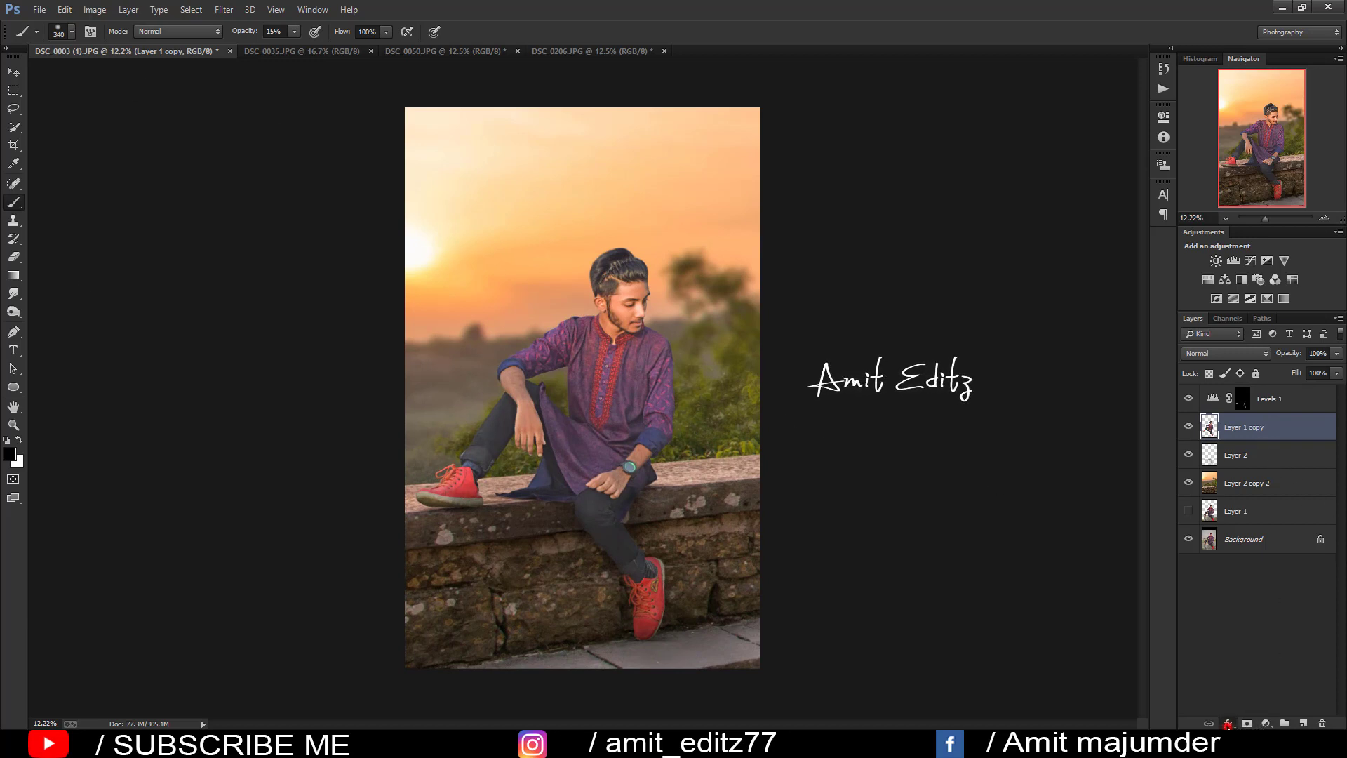
Step: Add an Inner Glow to the man and give it an orange glow colour
left_click(1228, 724)
key("Escape")
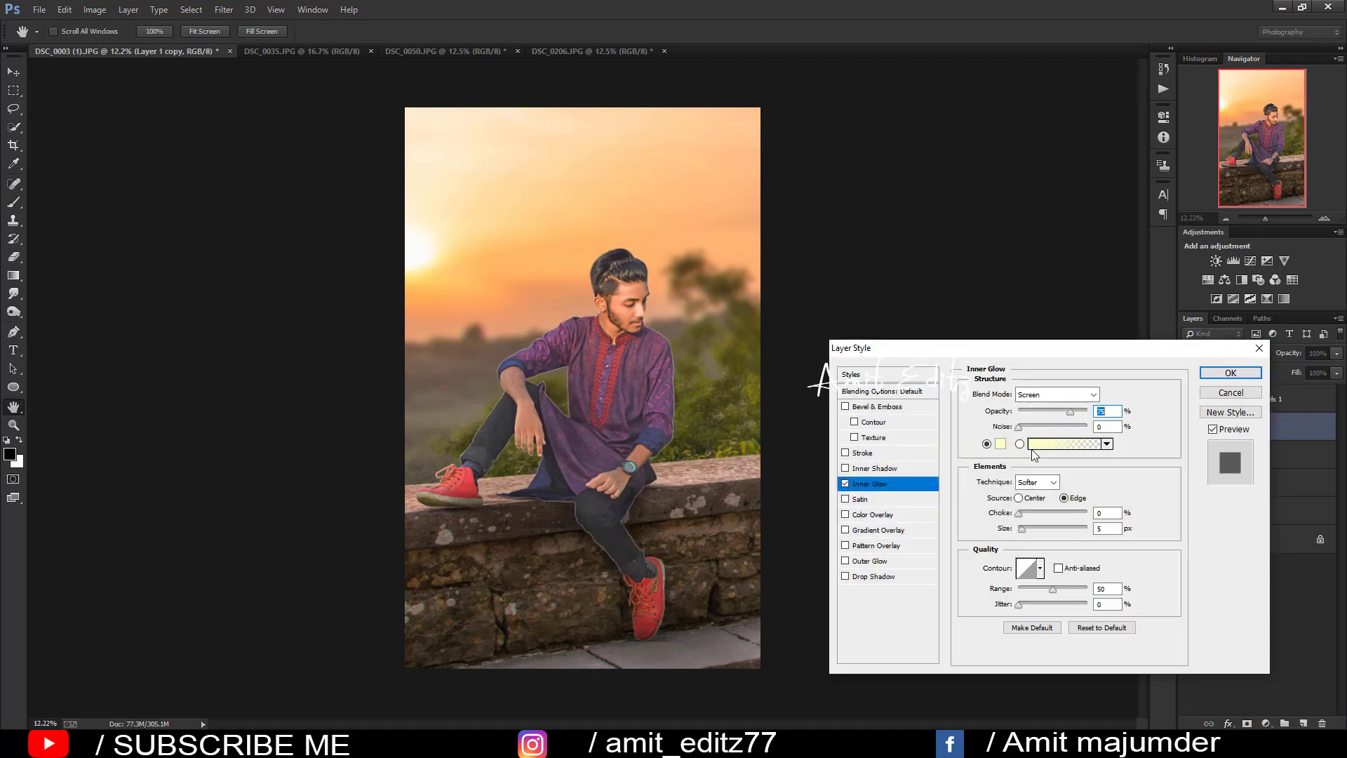
left_click(1000, 444)
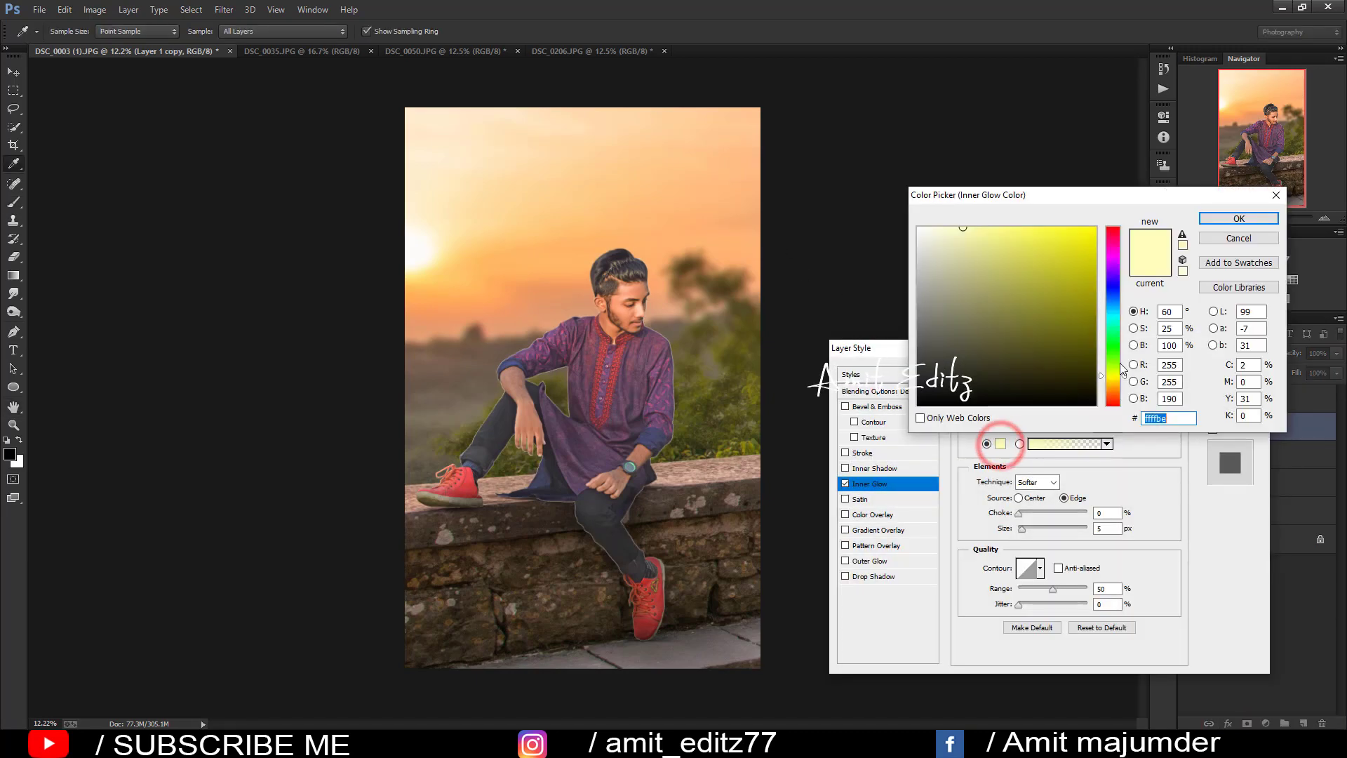
left_click(1112, 382)
left_click(1023, 227)
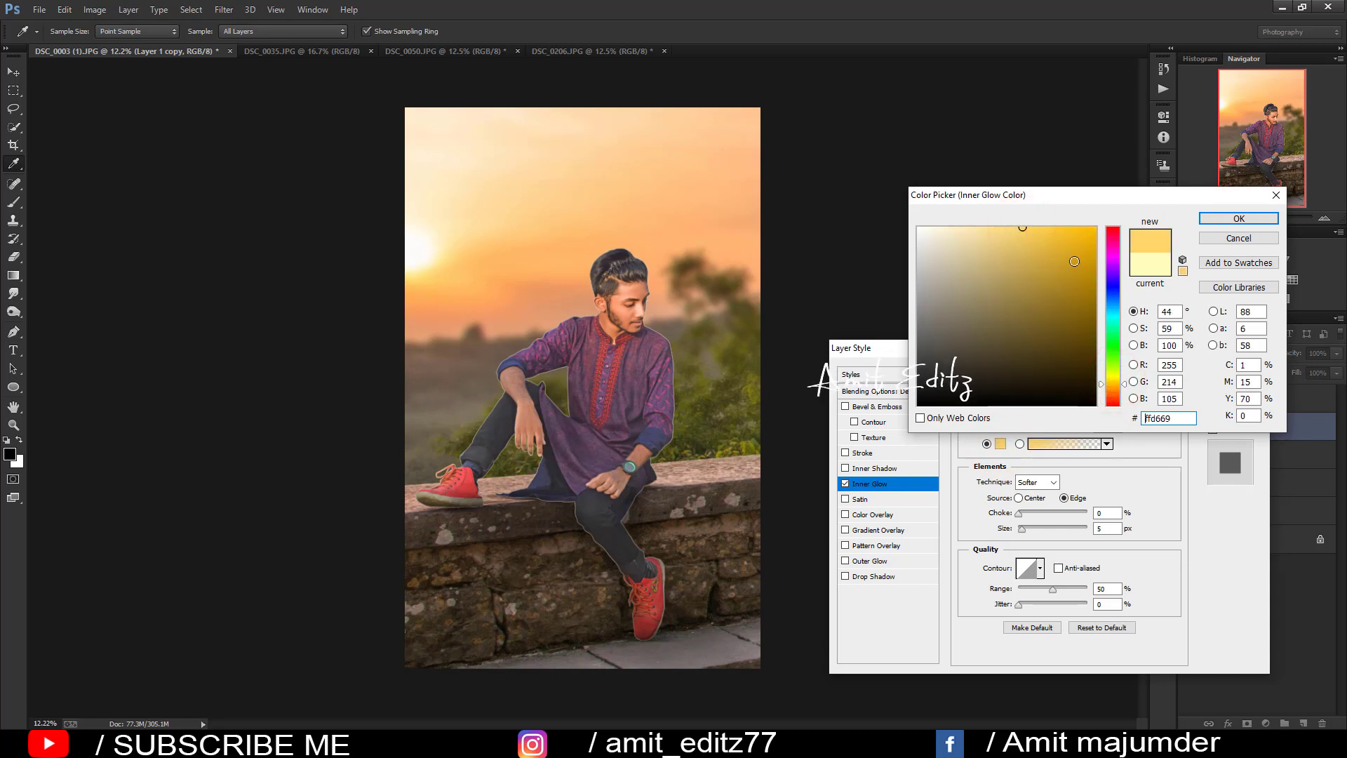
left_click_drag(1016, 229, 1002, 229)
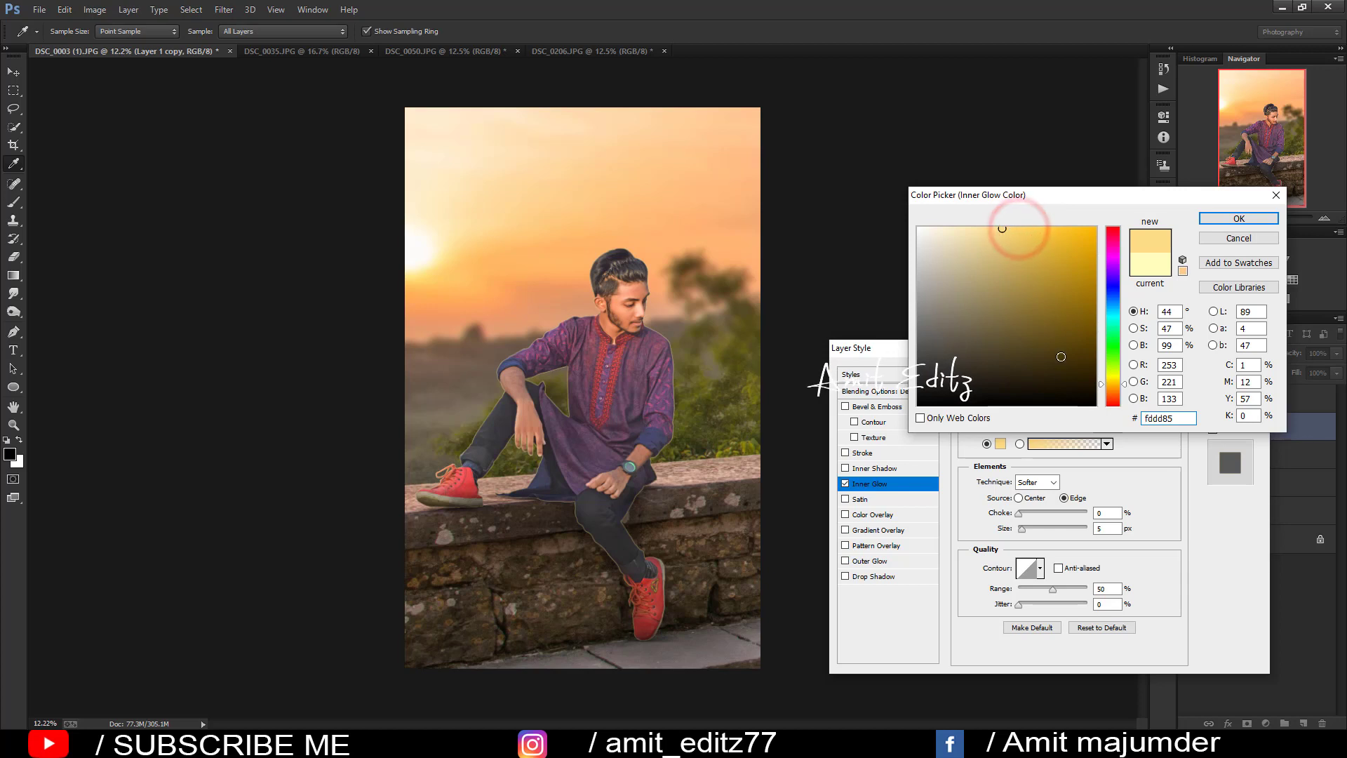
left_click_drag(1116, 384, 1116, 386)
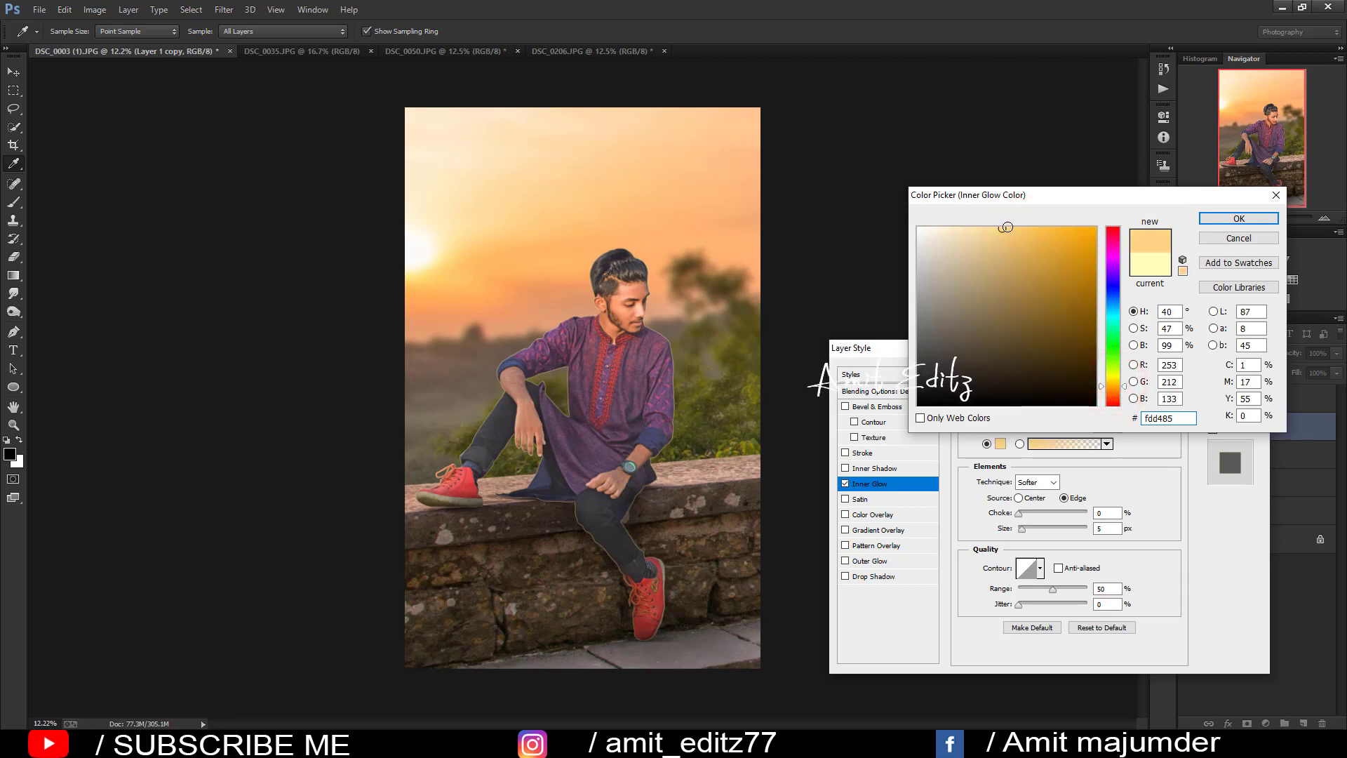
left_click(1210, 219)
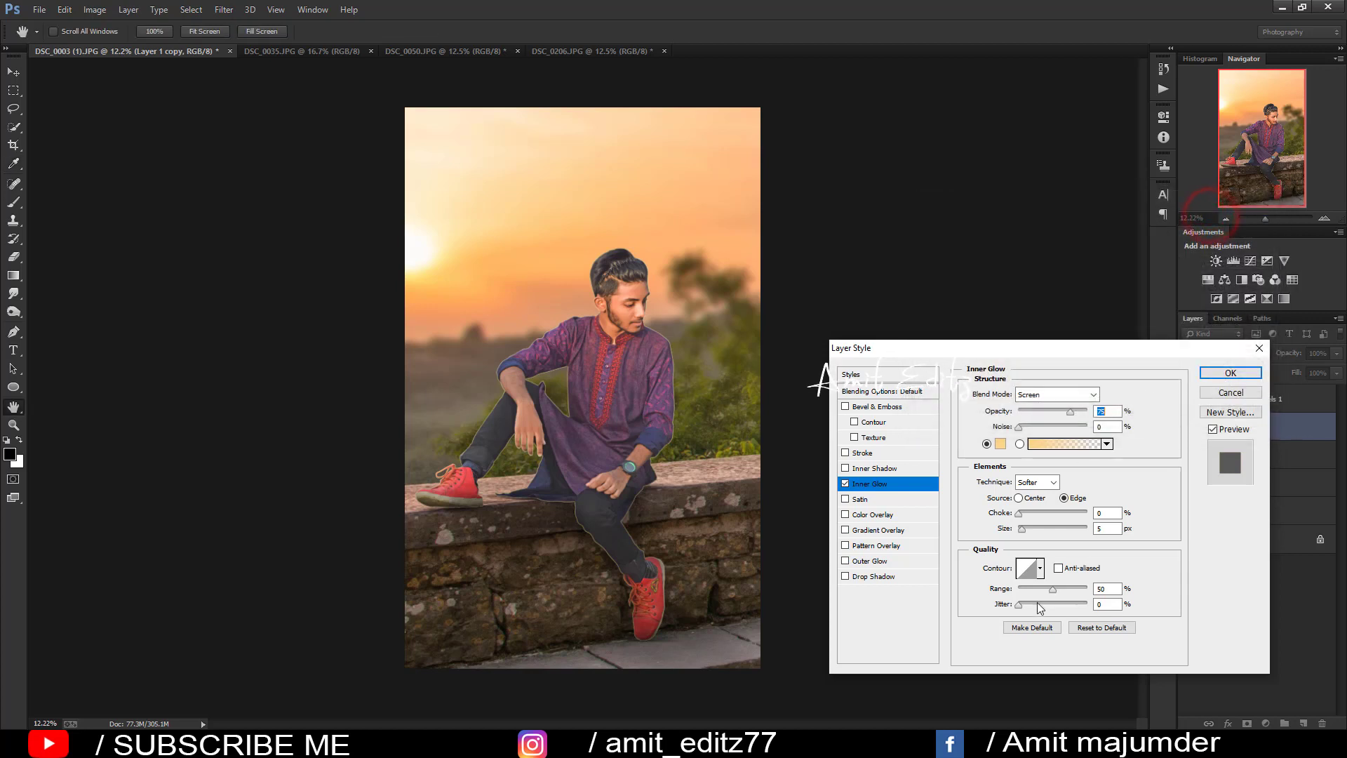
Step: Set the glow size near 40 px and recolour it from ffffff to a saturated warm yellow
left_click_drag(1041, 609, 1019, 604)
left_click_drag(1022, 527, 1033, 538)
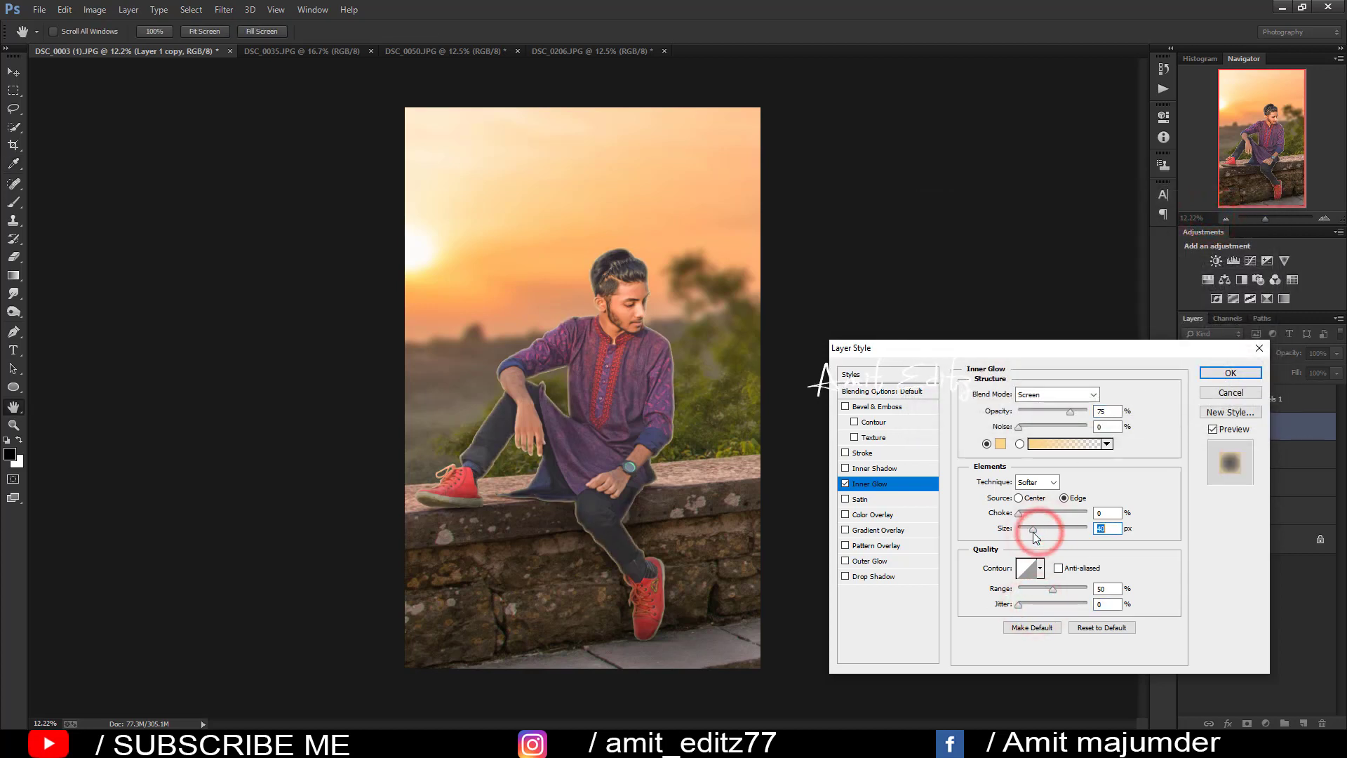
left_click(1002, 444)
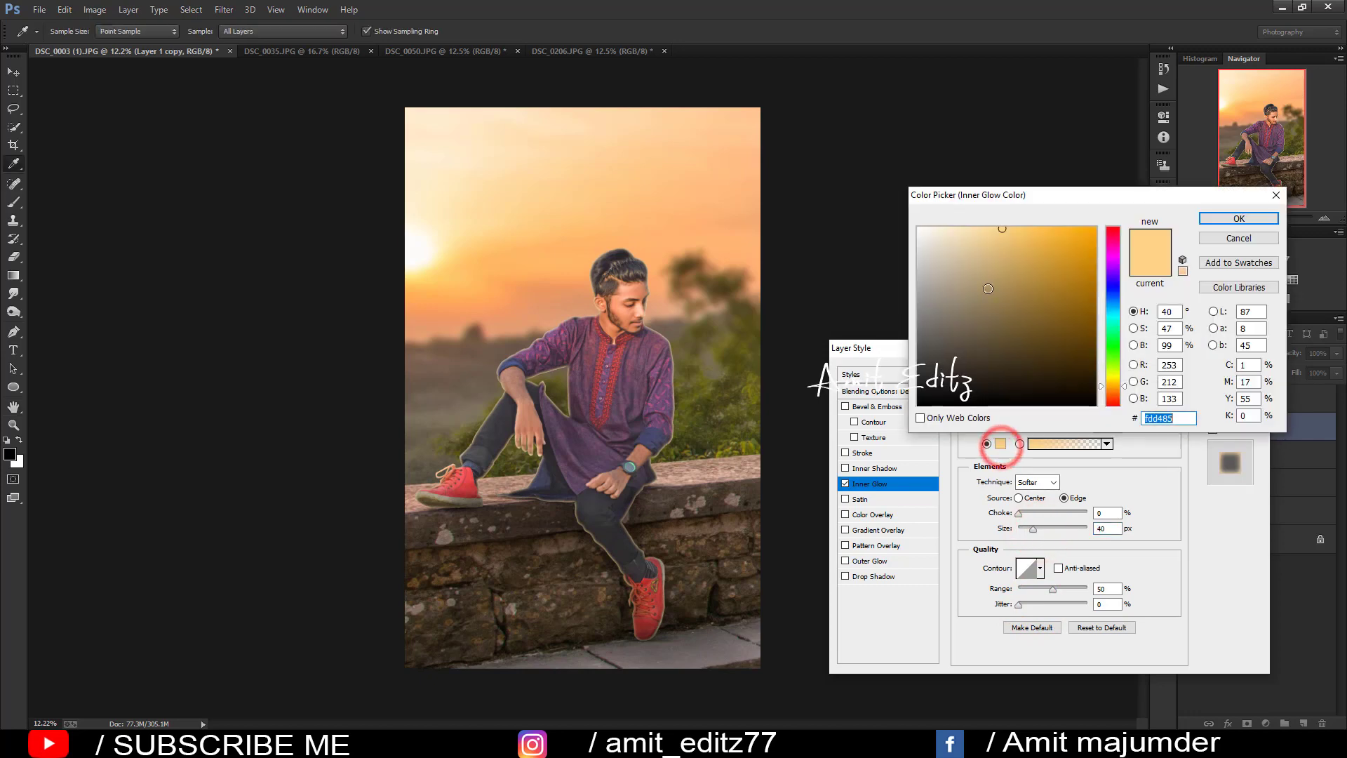
left_click(957, 261)
type("ffffff")
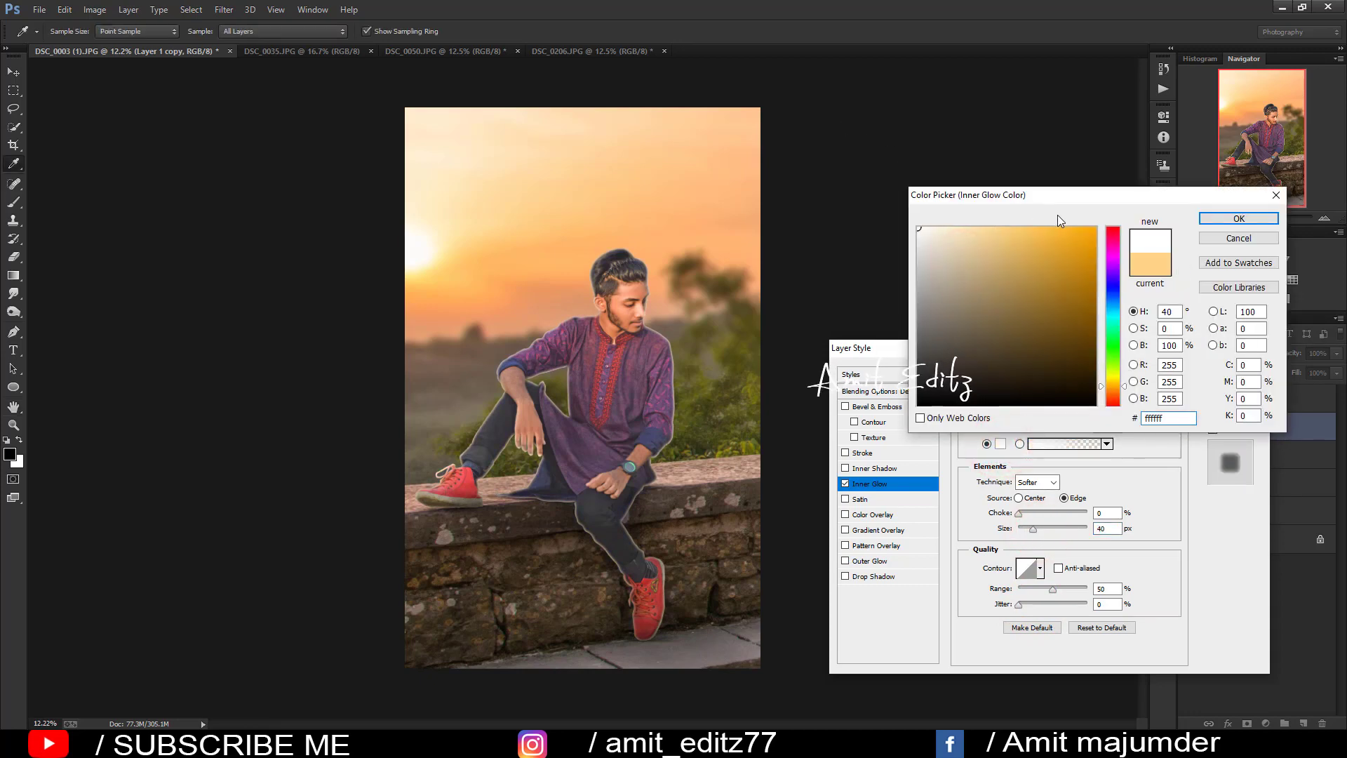
left_click_drag(1110, 385, 1121, 381)
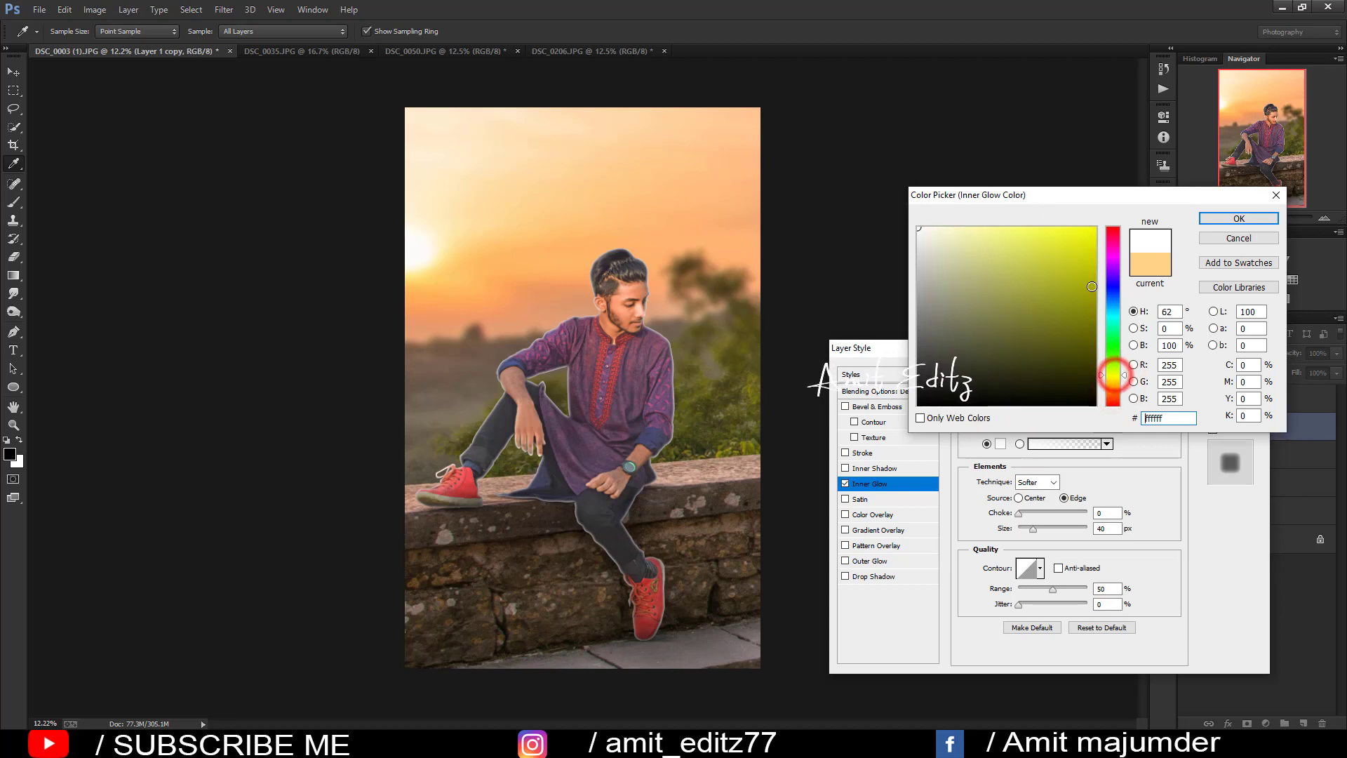
left_click_drag(1058, 234, 1030, 224)
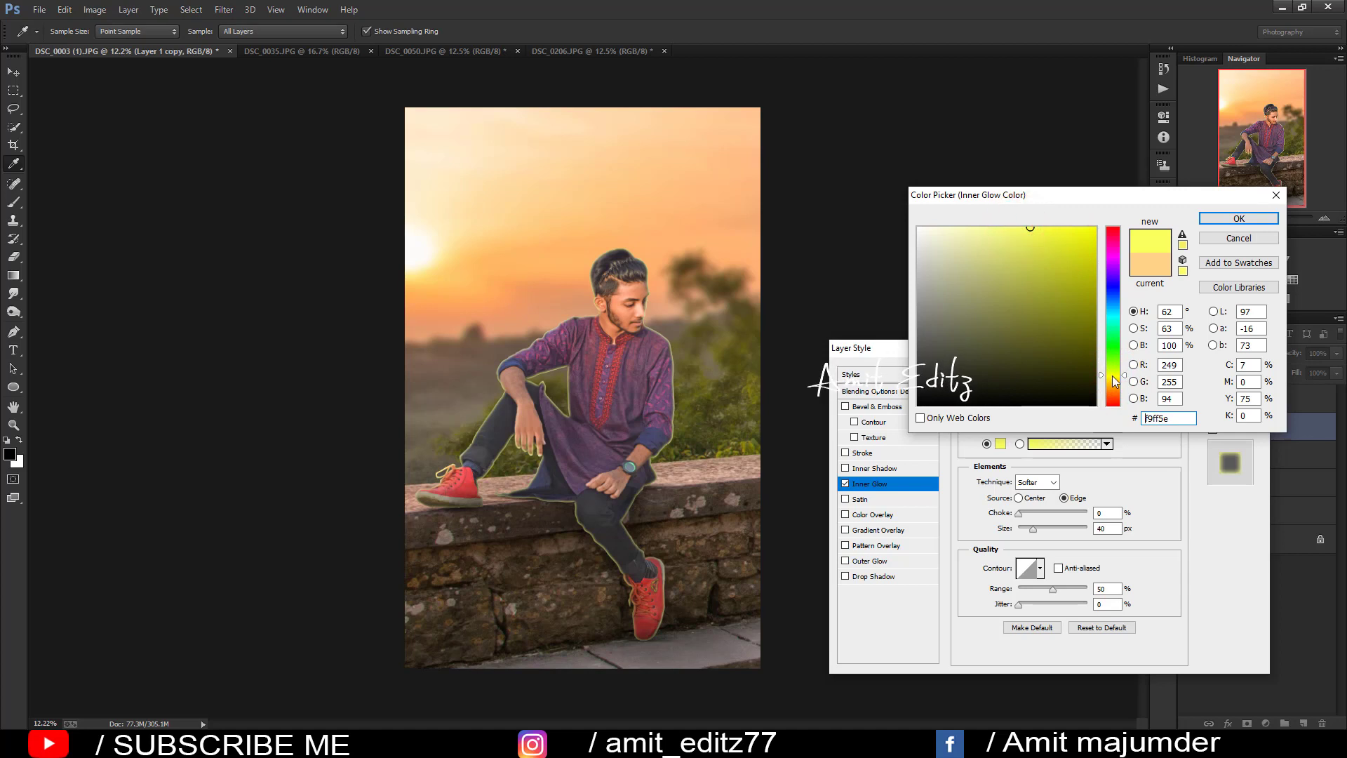
left_click(1114, 381)
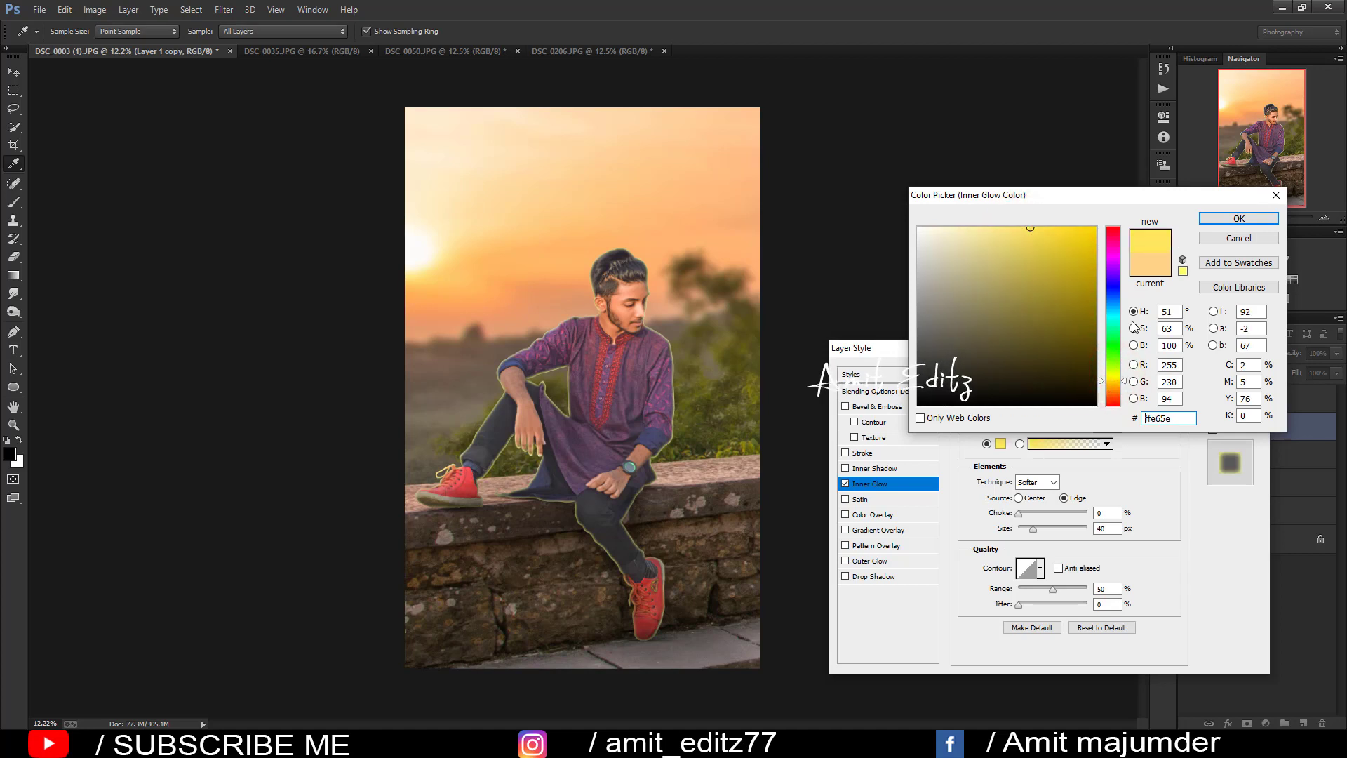
left_click(1231, 217)
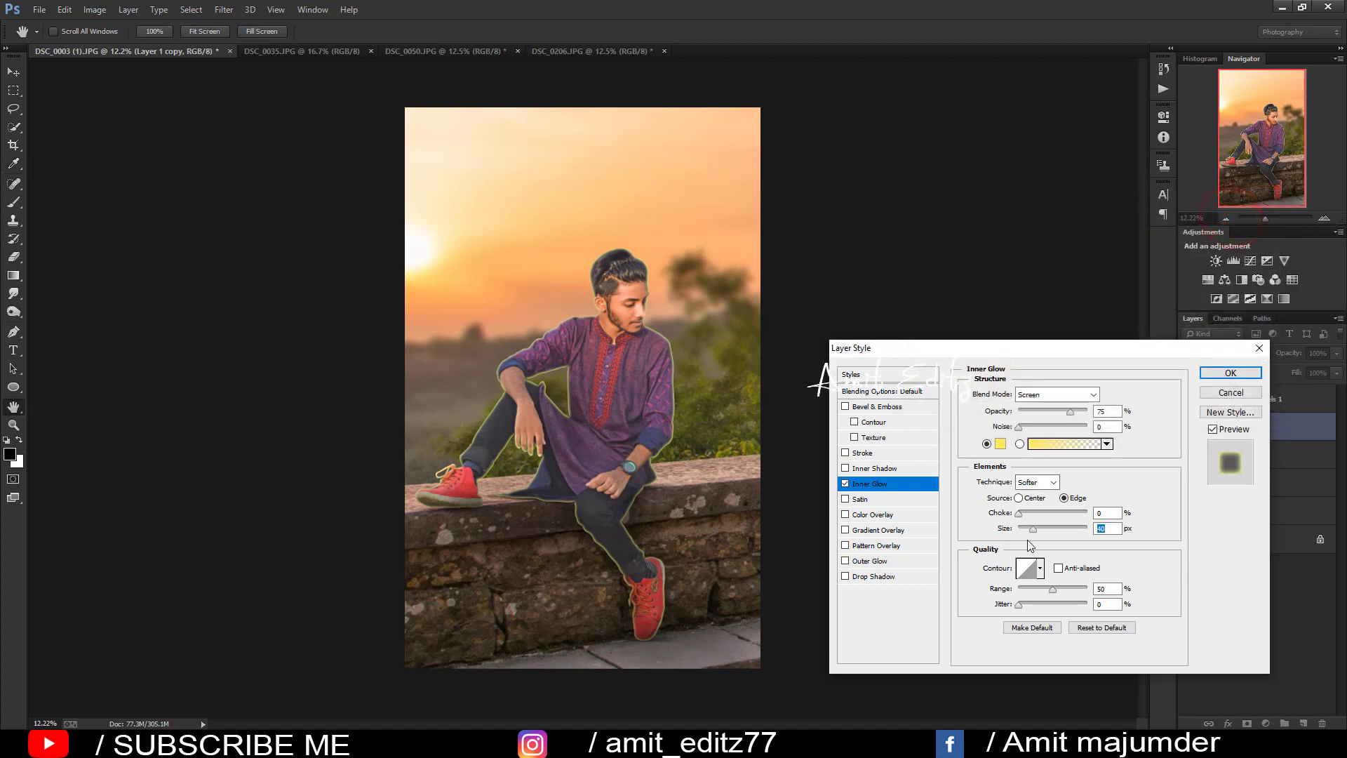
Step: Enlarge the glow to 57 px, fine-tune the yellow, and apply the Inner Glow
left_click(1043, 528)
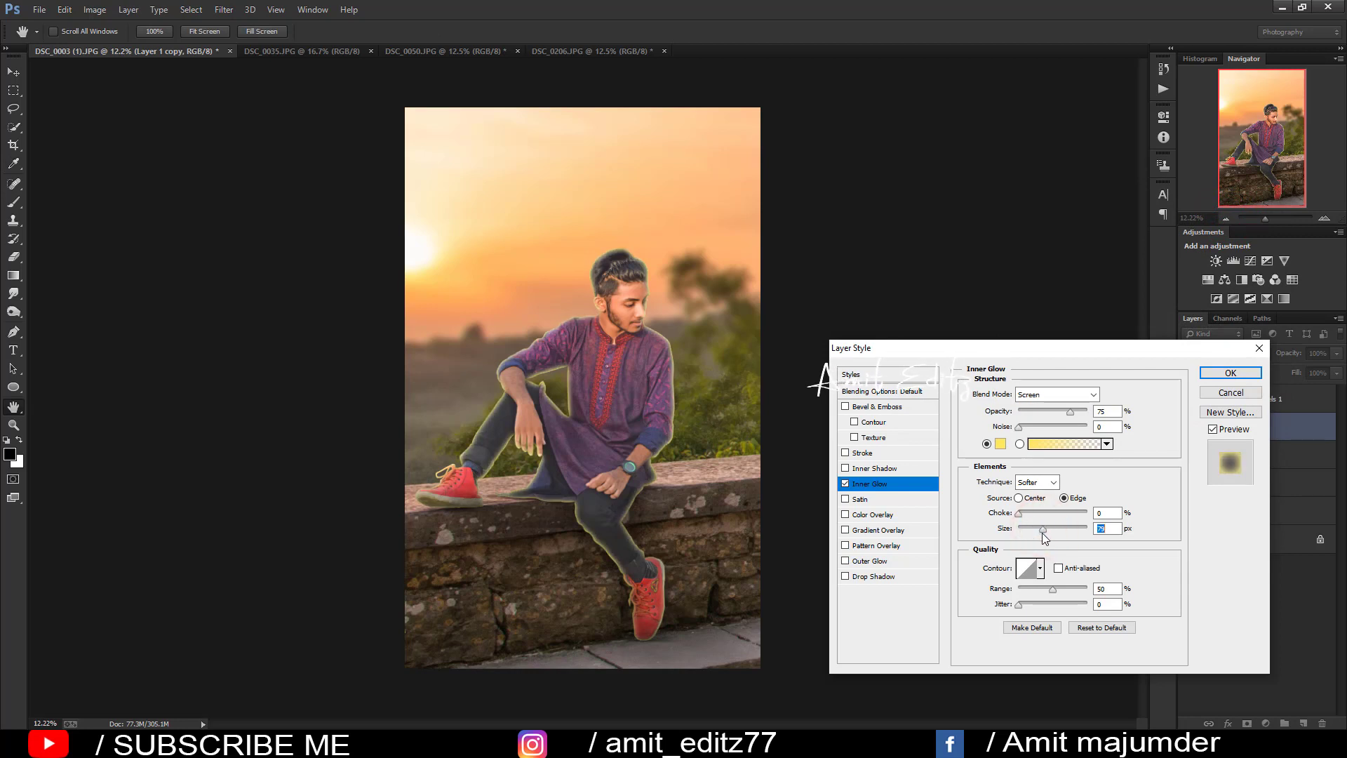
left_click(1037, 532)
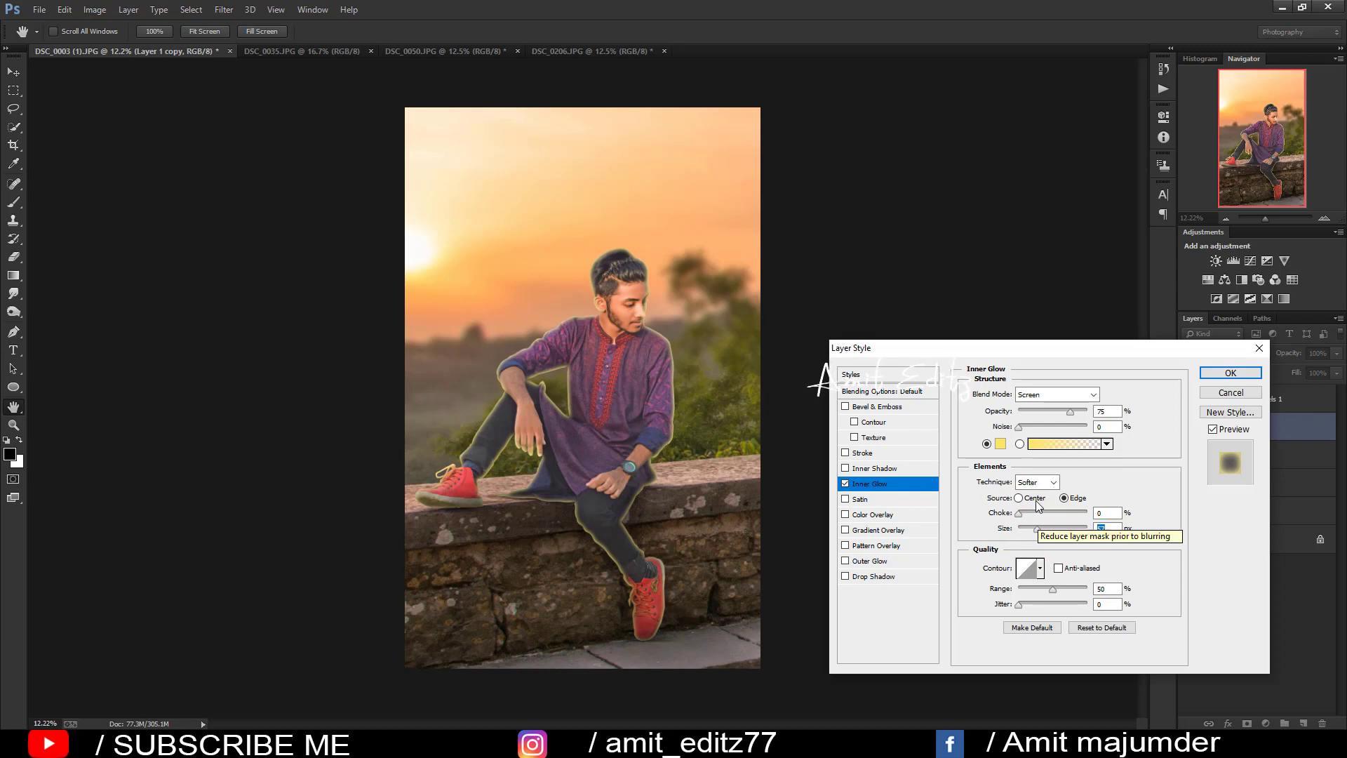
left_click(1001, 444)
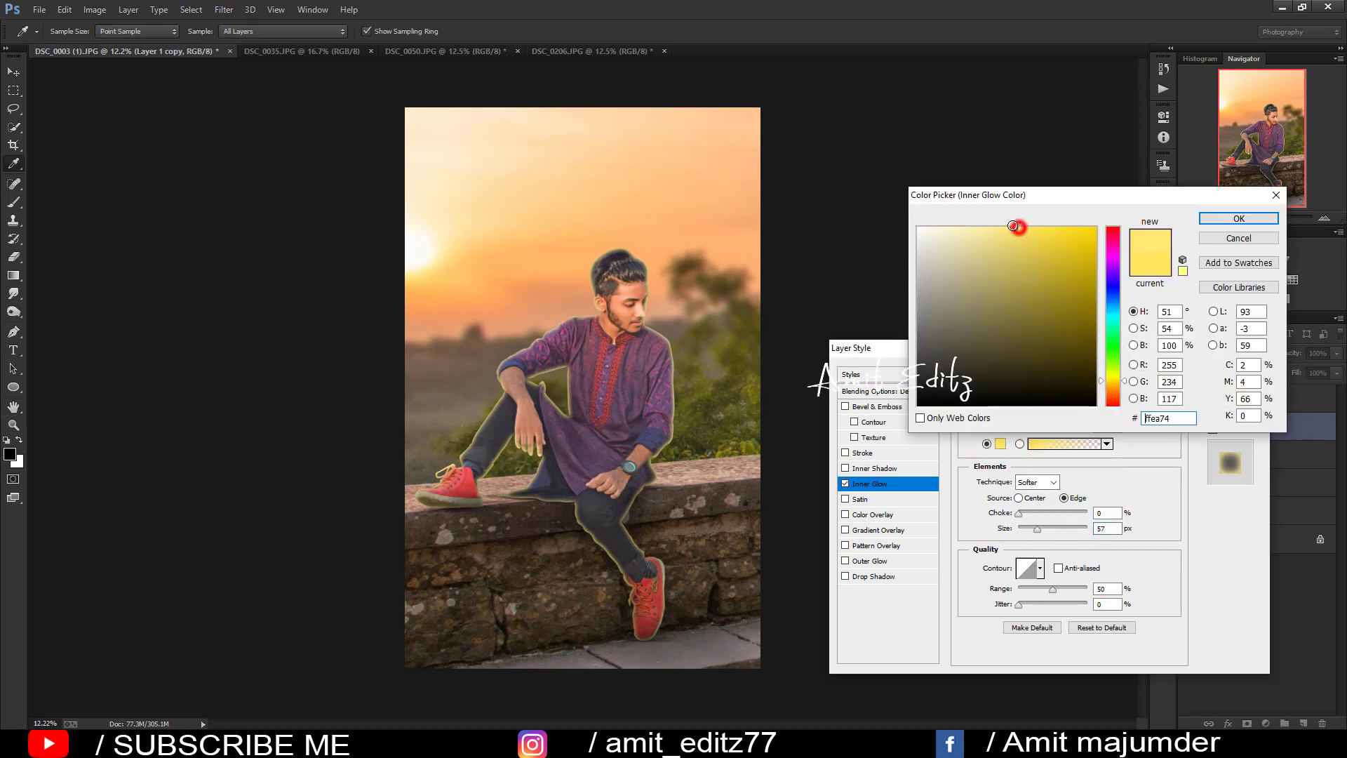
left_click_drag(1014, 226, 1020, 230)
left_click(1239, 220)
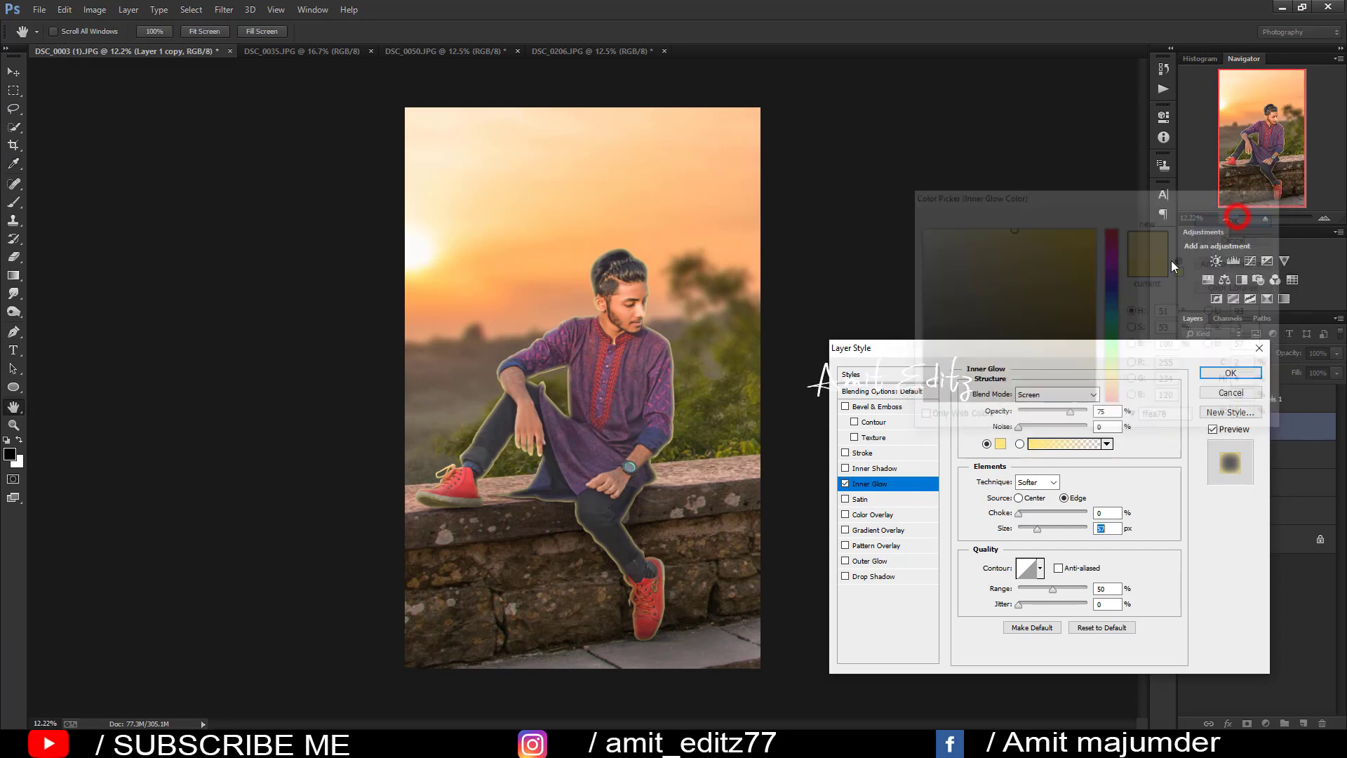
left_click(1224, 379)
Step: Convert the Inner Glow effect into its own layer and add a layer mask to it
right_click(1334, 433)
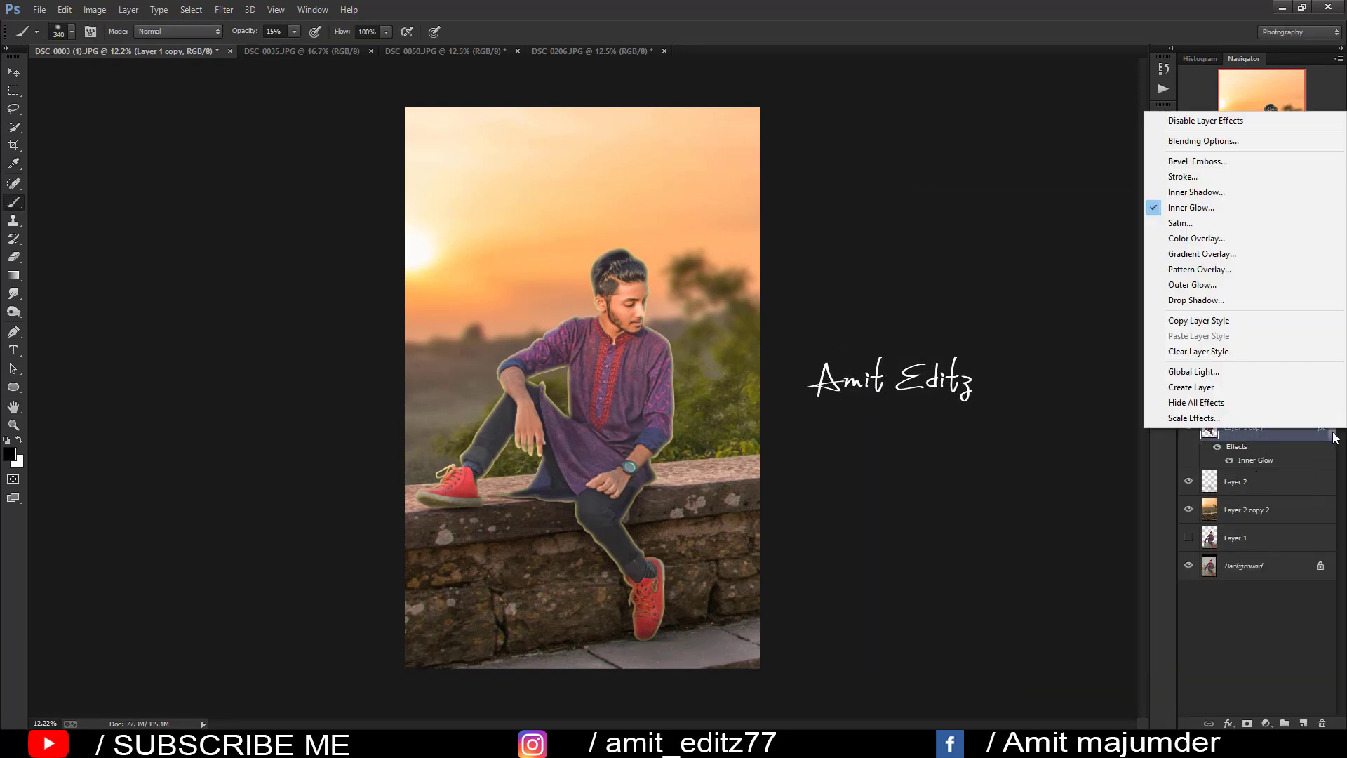
left_click(1233, 388)
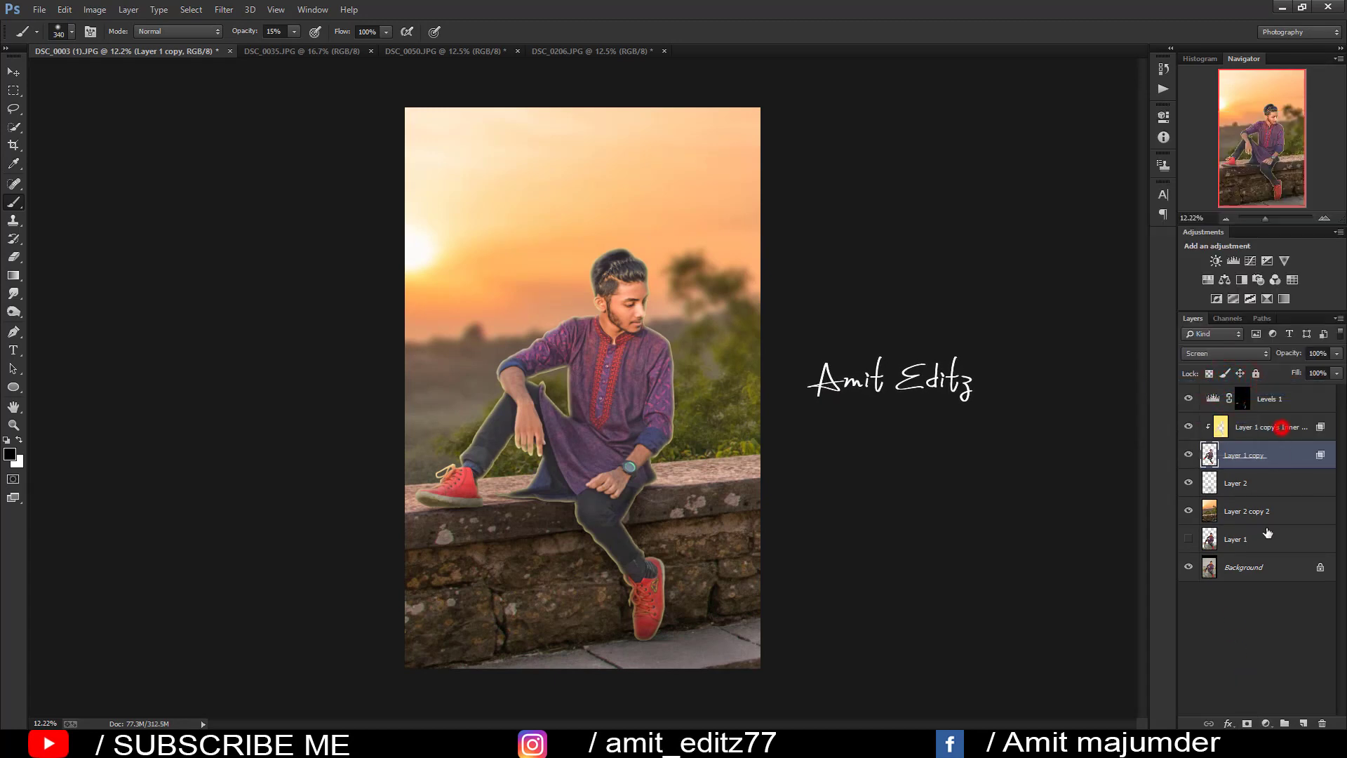
left_click(1281, 428)
left_click(1246, 723)
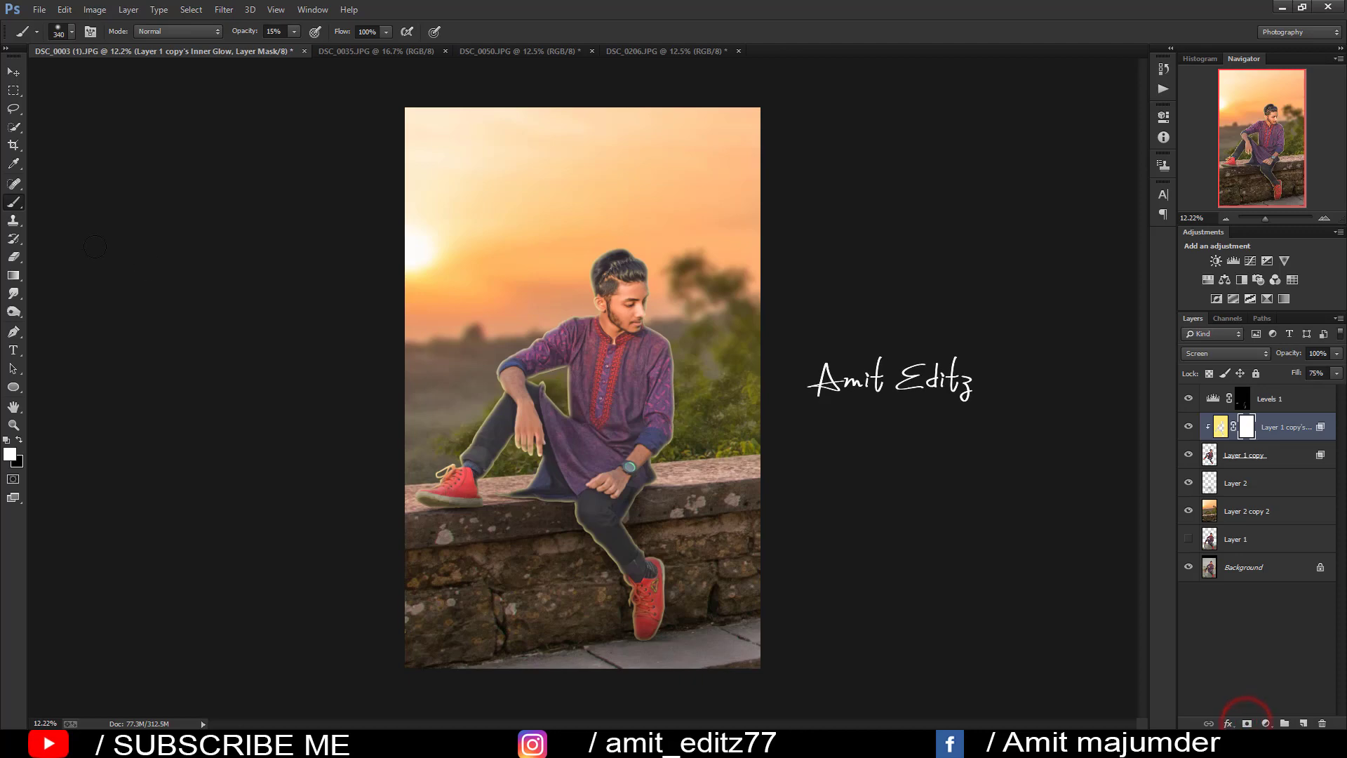
Step: Enlarge the brush and paint black on the mask to hide the glow along the wall
scroll(587, 294, "up", 3)
scroll(587, 294, "up", 3)
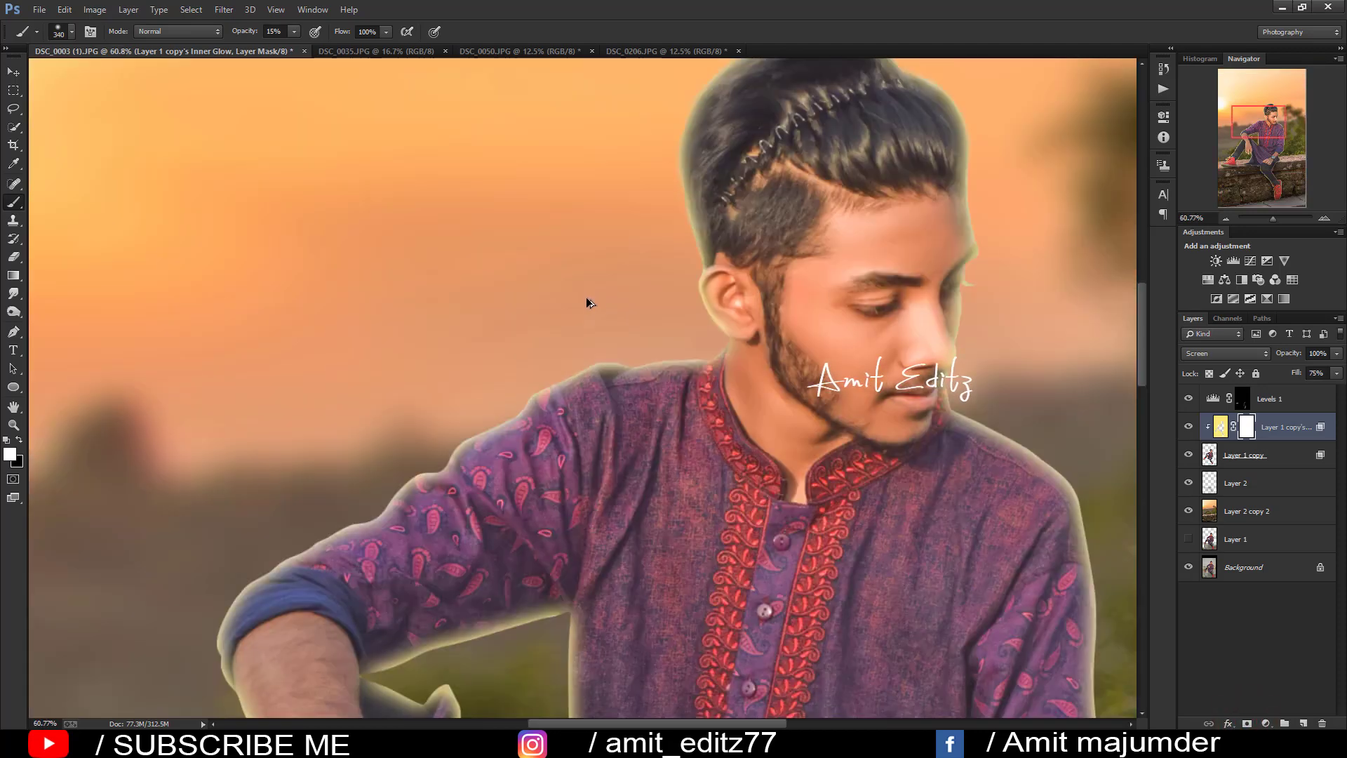
scroll(587, 303, "down", 3)
scroll(582, 300, "down", 1)
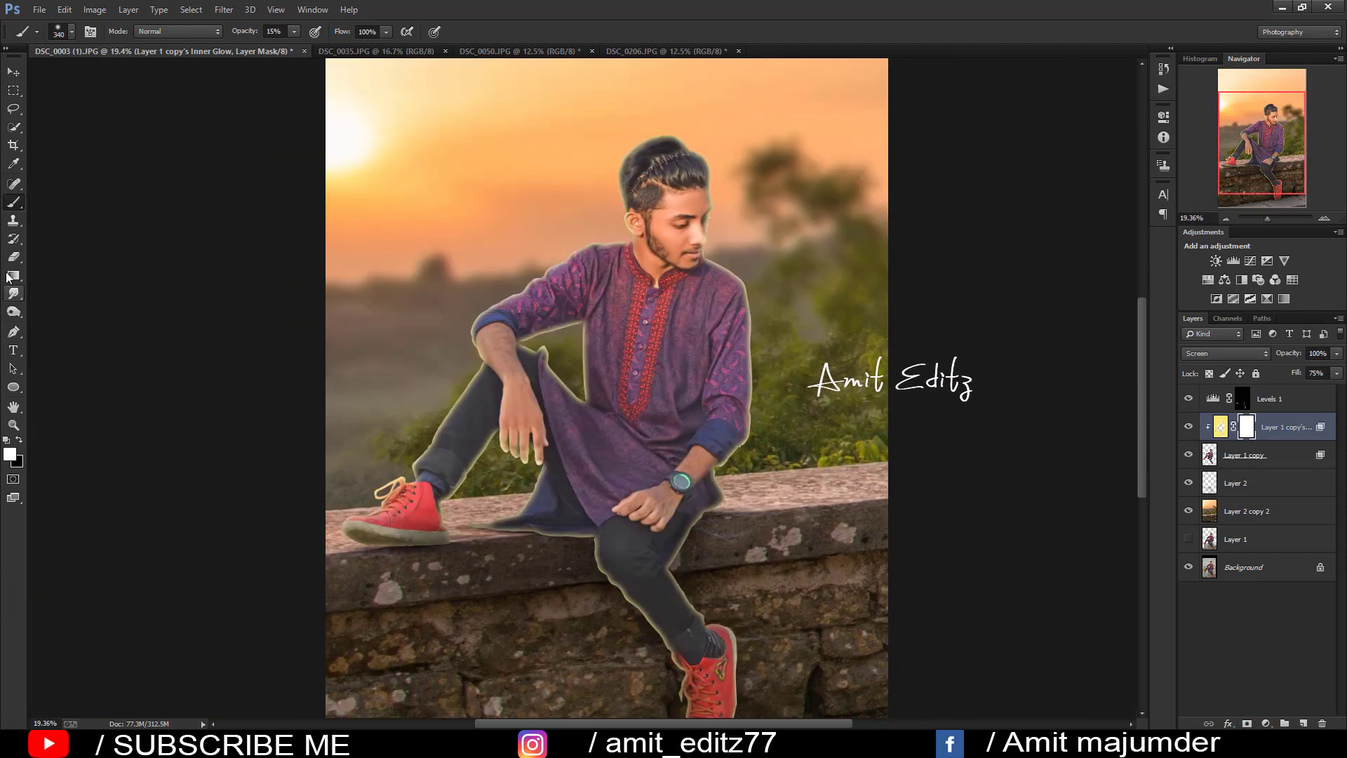
scroll(411, 434, "down", 2)
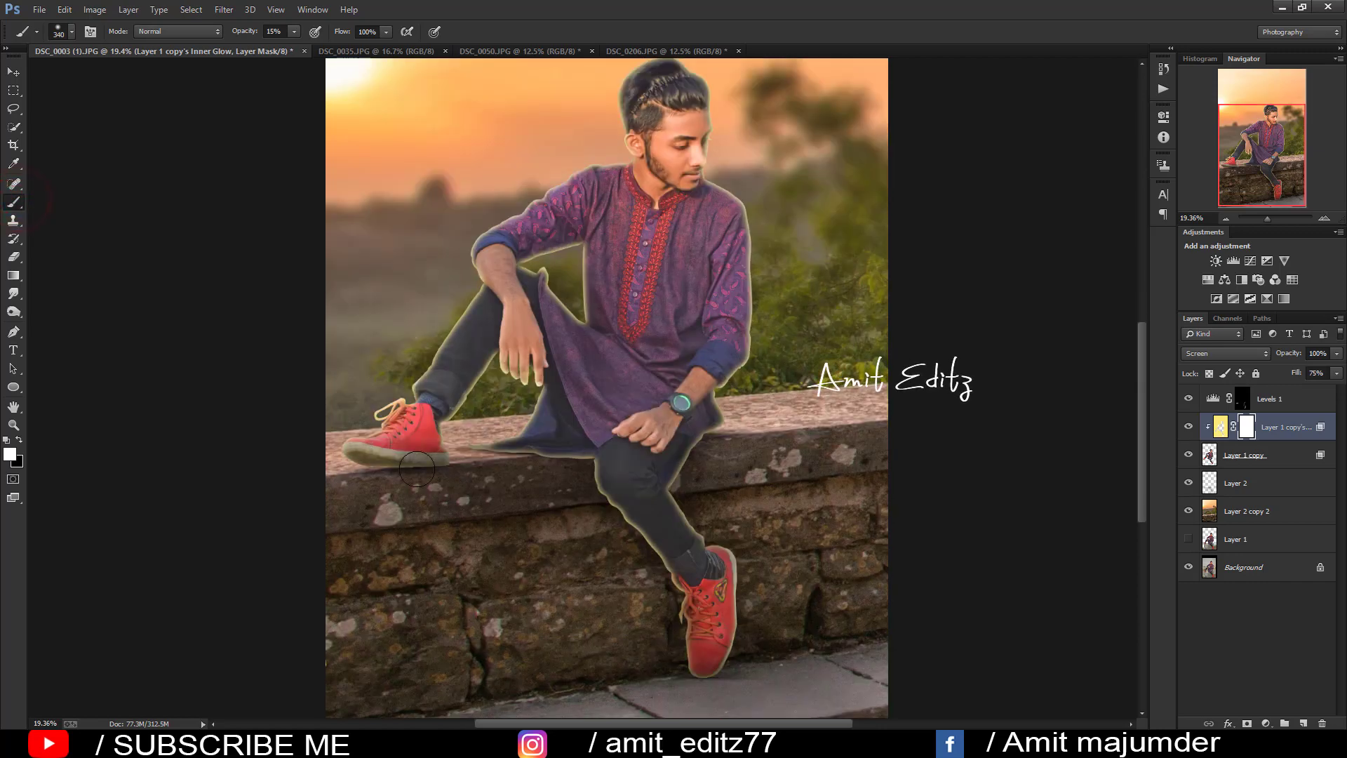
left_click_drag(383, 475, 479, 467)
left_click_drag(331, 481, 458, 468)
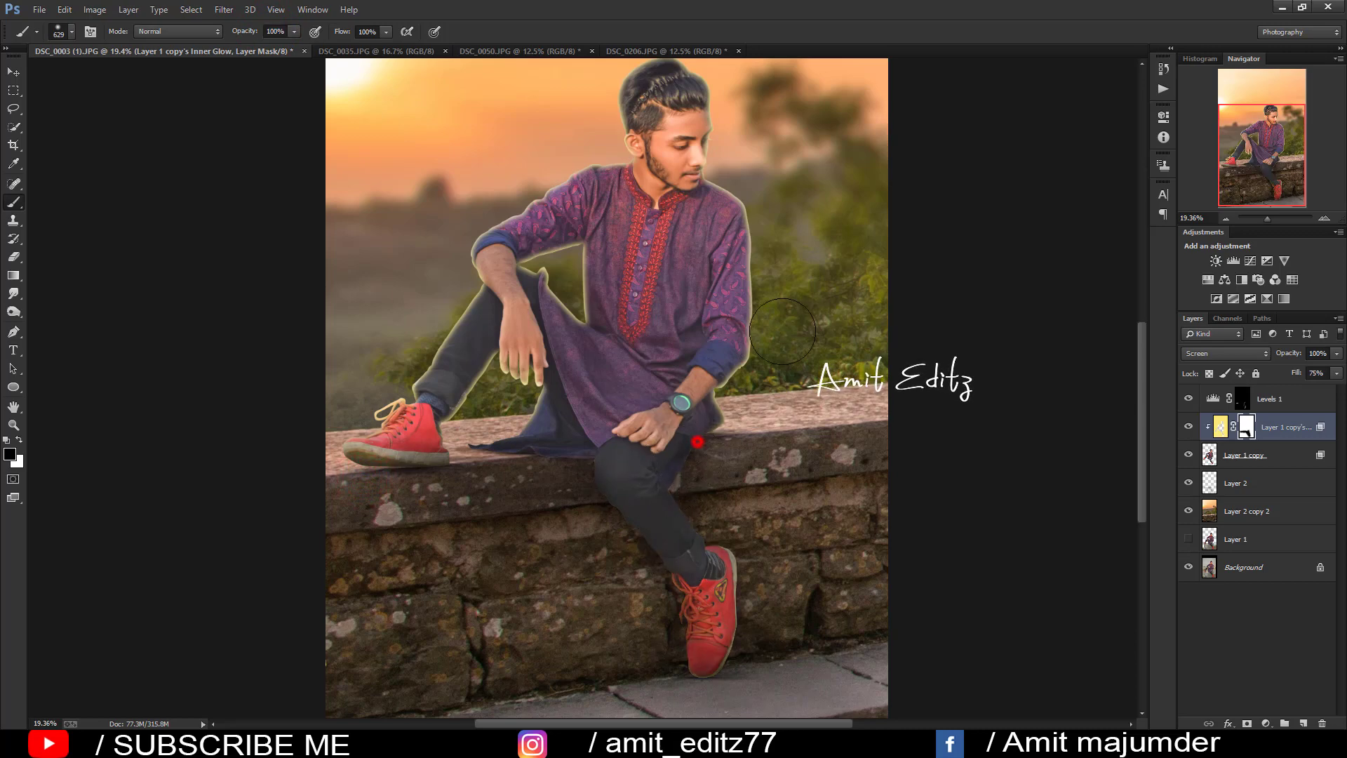
Step: Mask out the glow near the man's head, jeans edge and shoelace with a finer brush
left_click(727, 156)
scroll(727, 155, "up", 3)
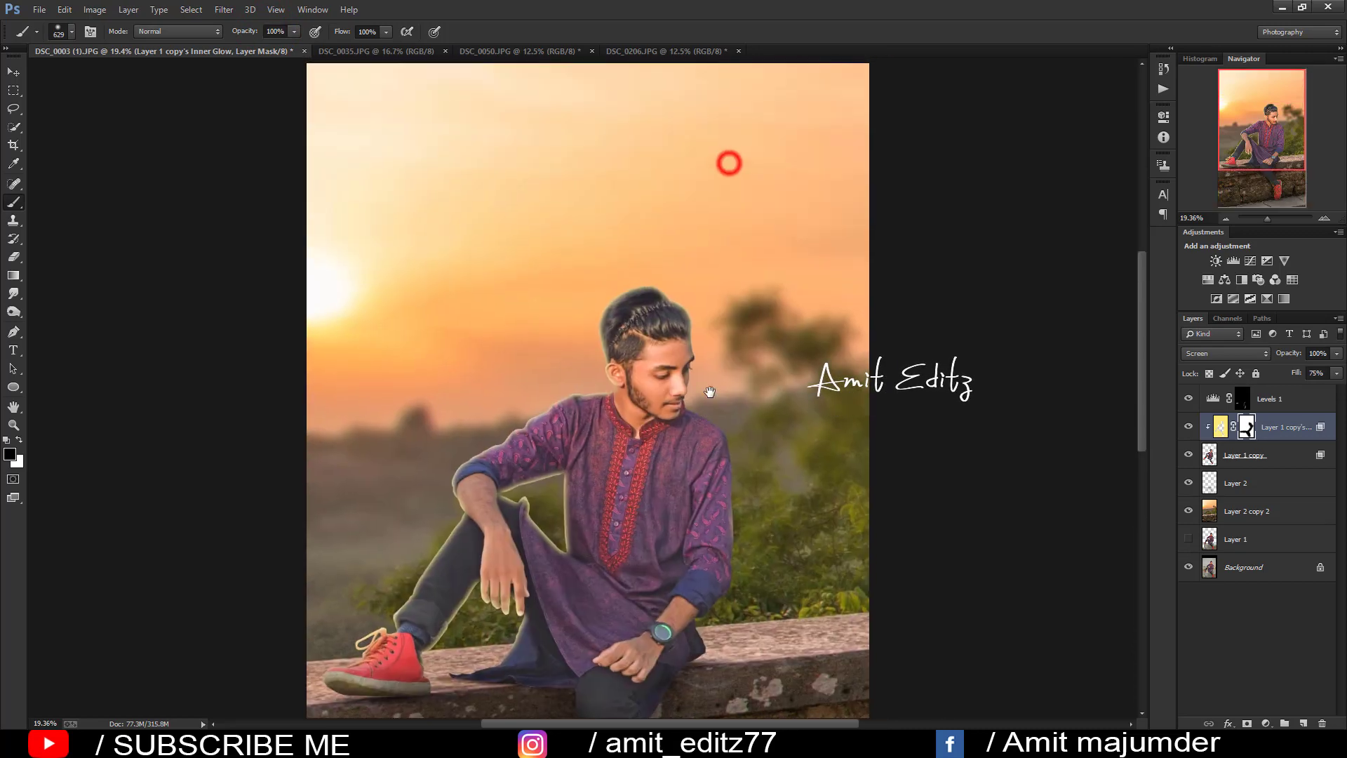
left_click(700, 324)
scroll(701, 449, "down", 1)
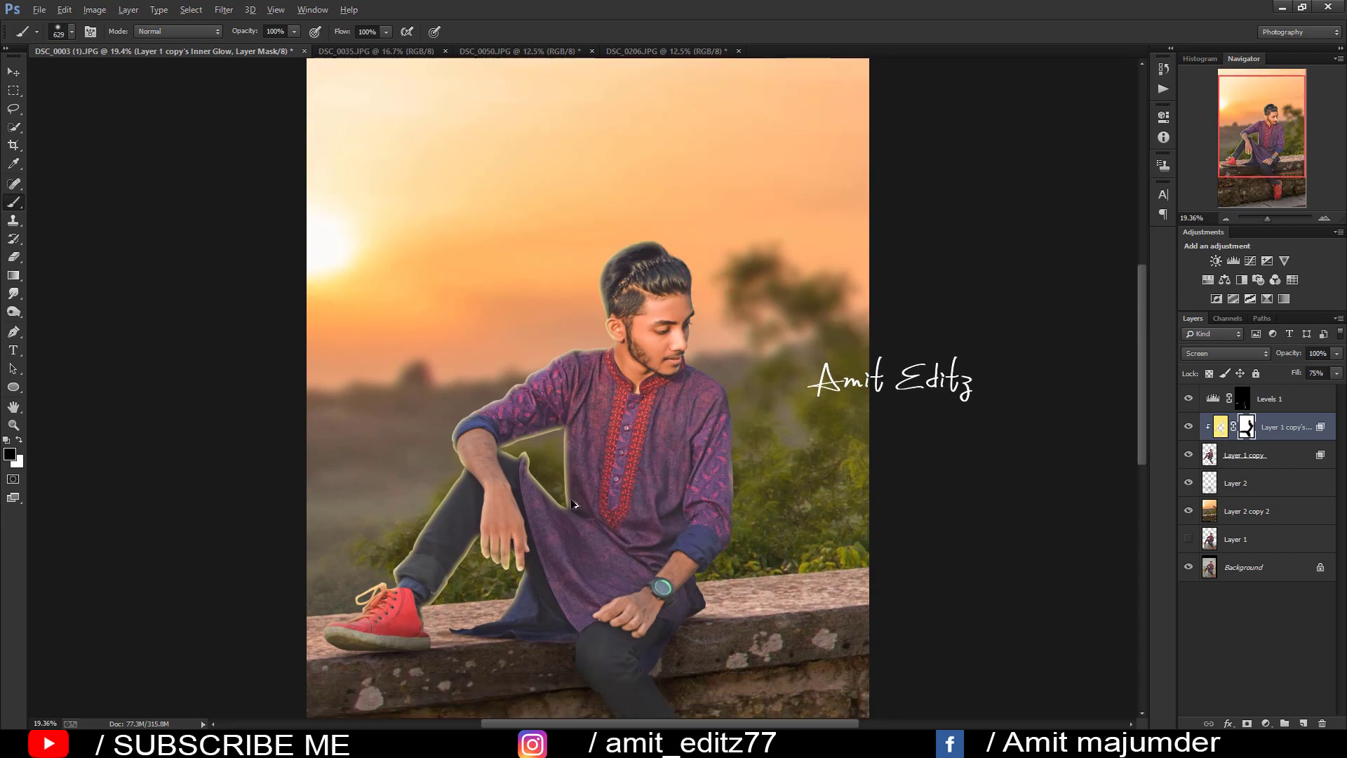
scroll(575, 493, "up", 3)
mouse_move(474, 414)
left_mouse_down()
mouse_move(440, 418)
mouse_move(473, 447)
left_mouse_up()
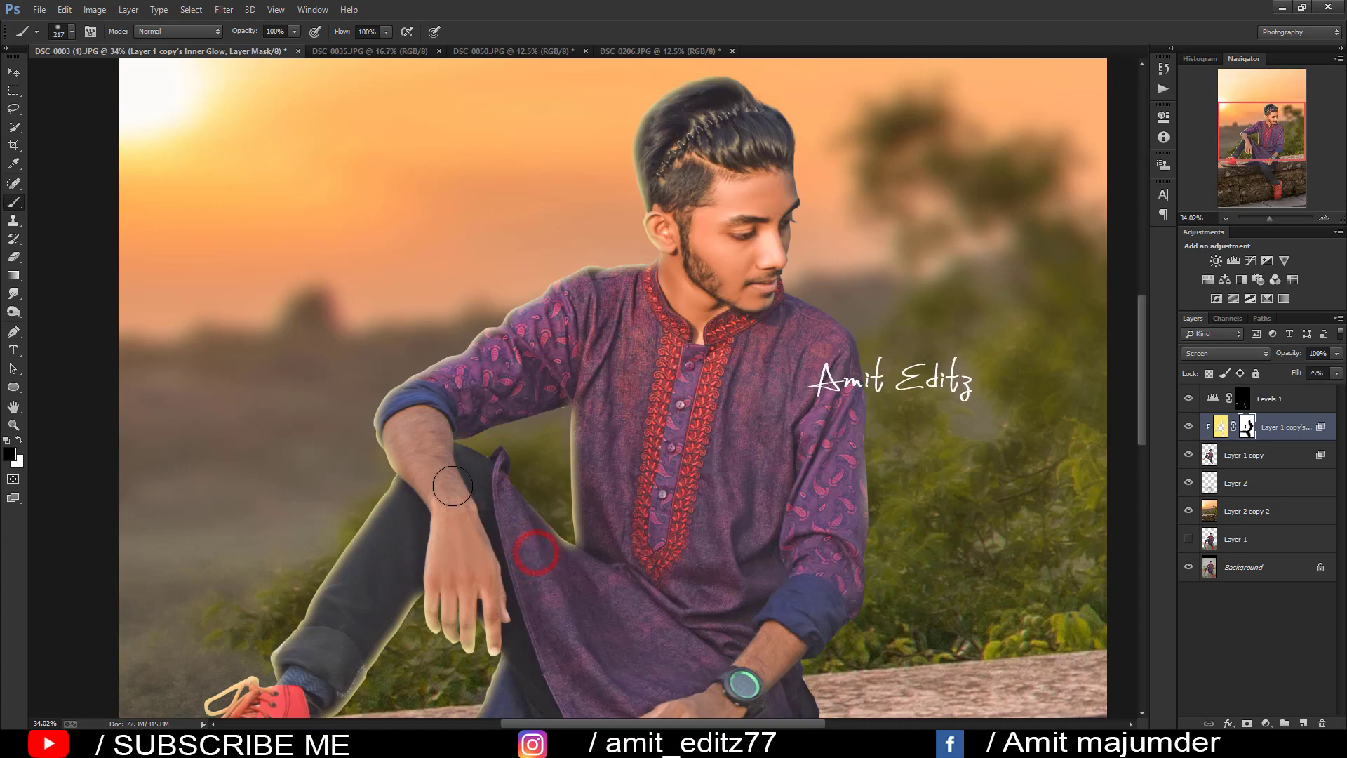
left_click_drag(446, 598, 527, 346)
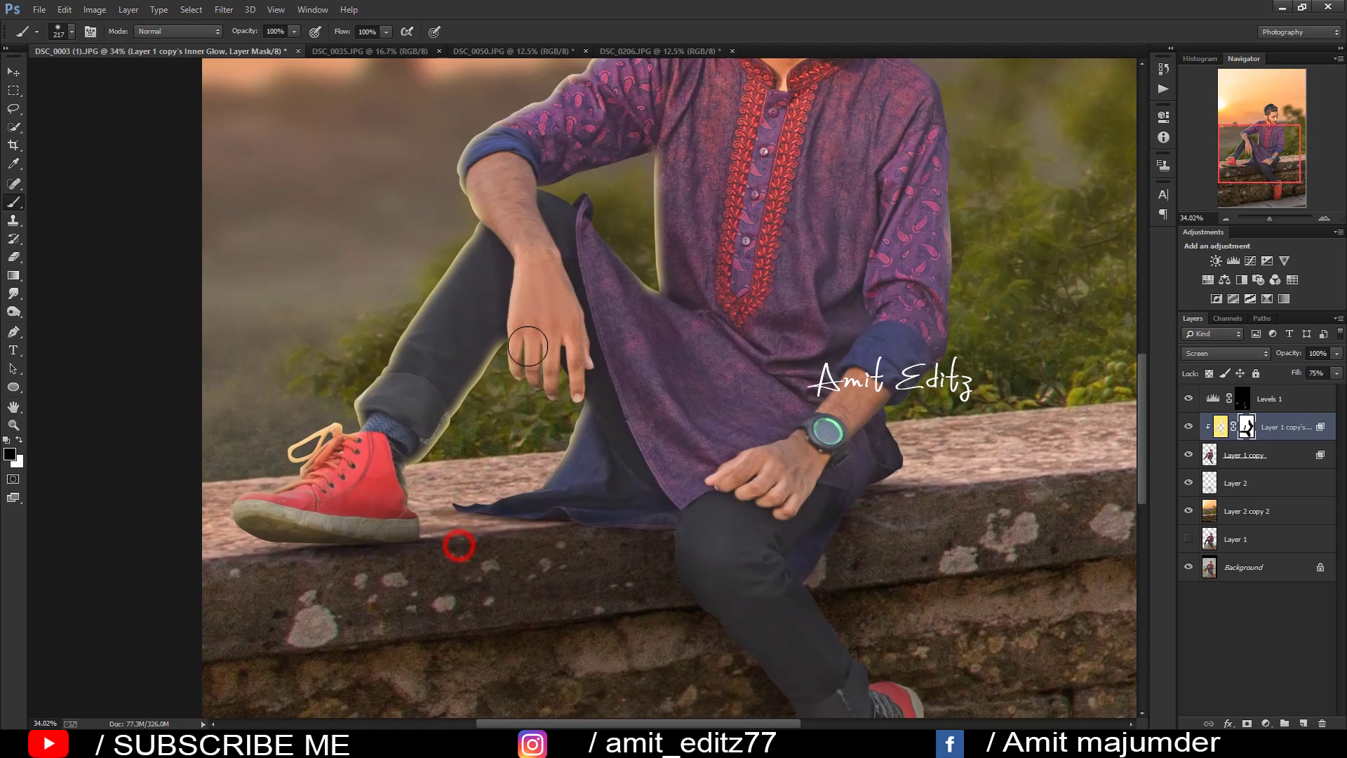
left_click_drag(484, 393, 440, 439)
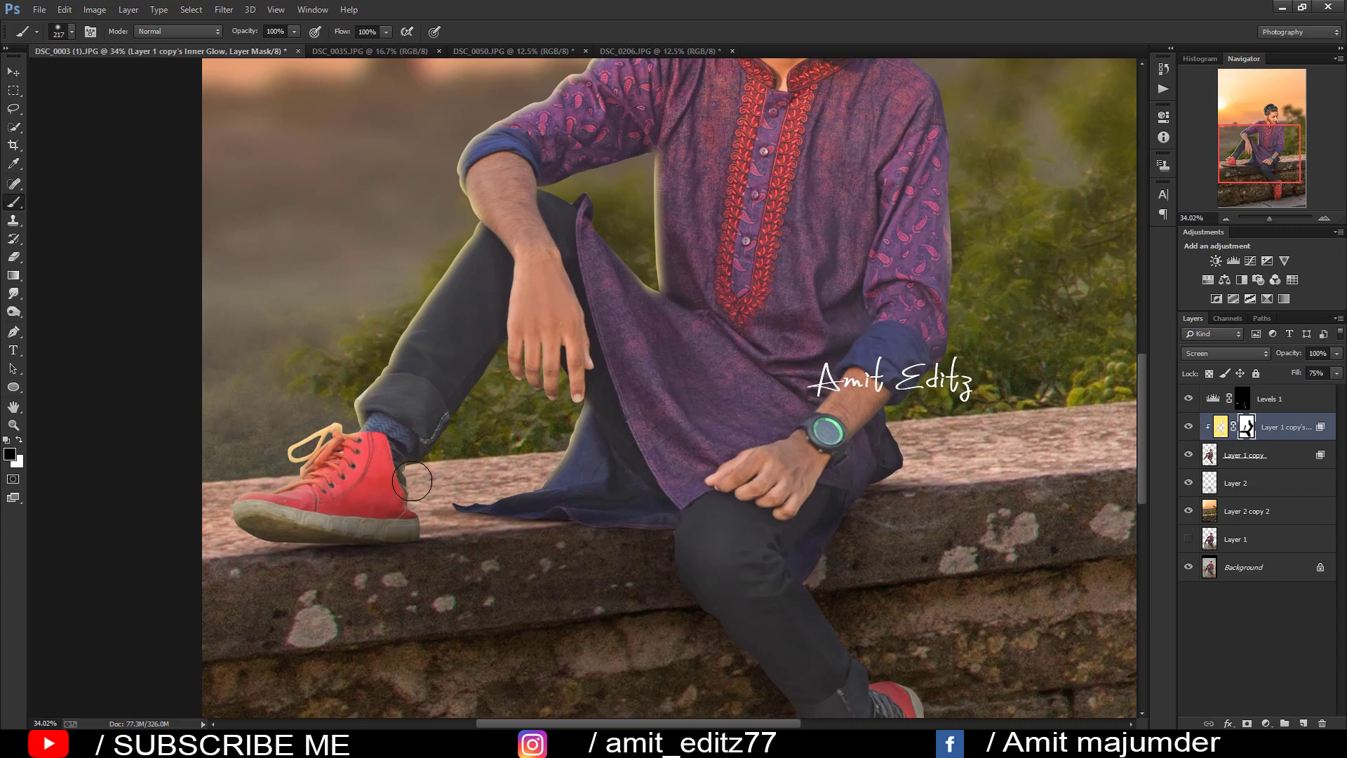
left_click(297, 474)
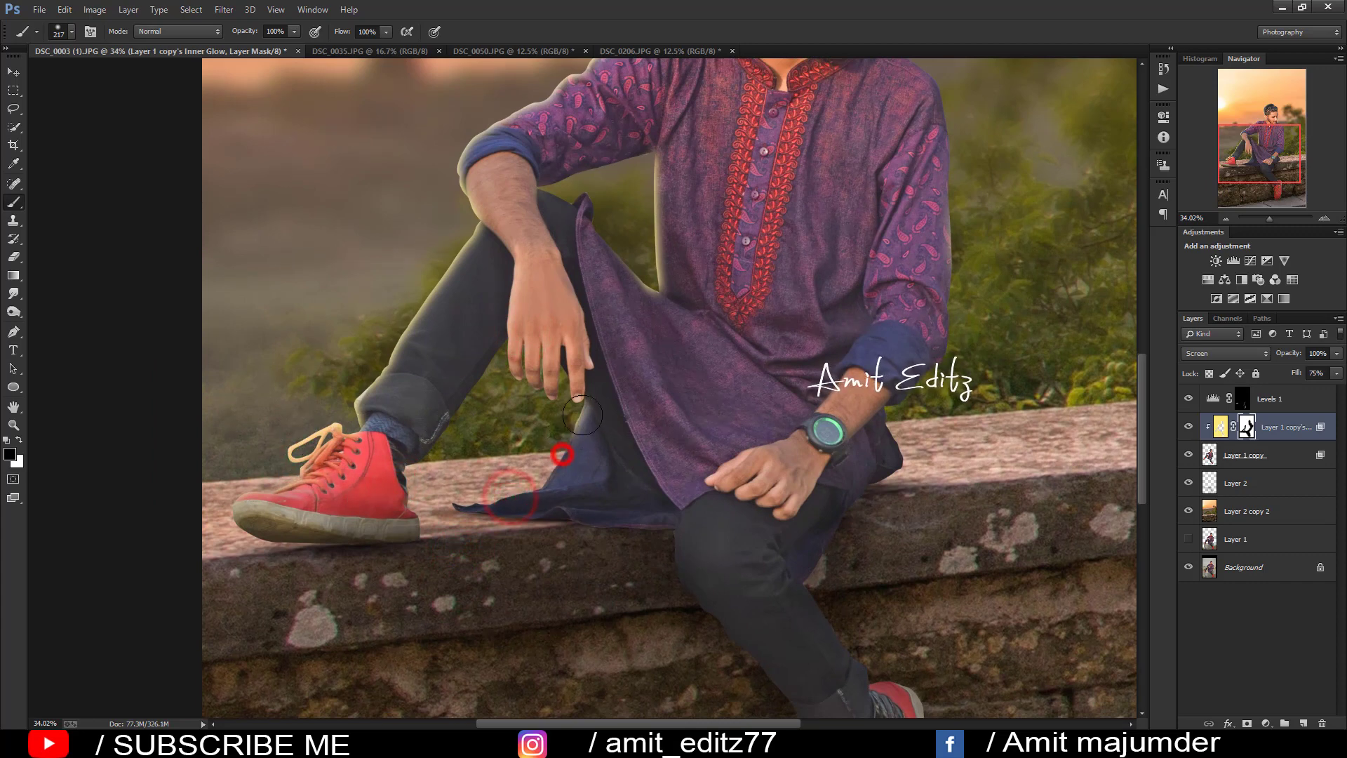
scroll(663, 356, "down", 3)
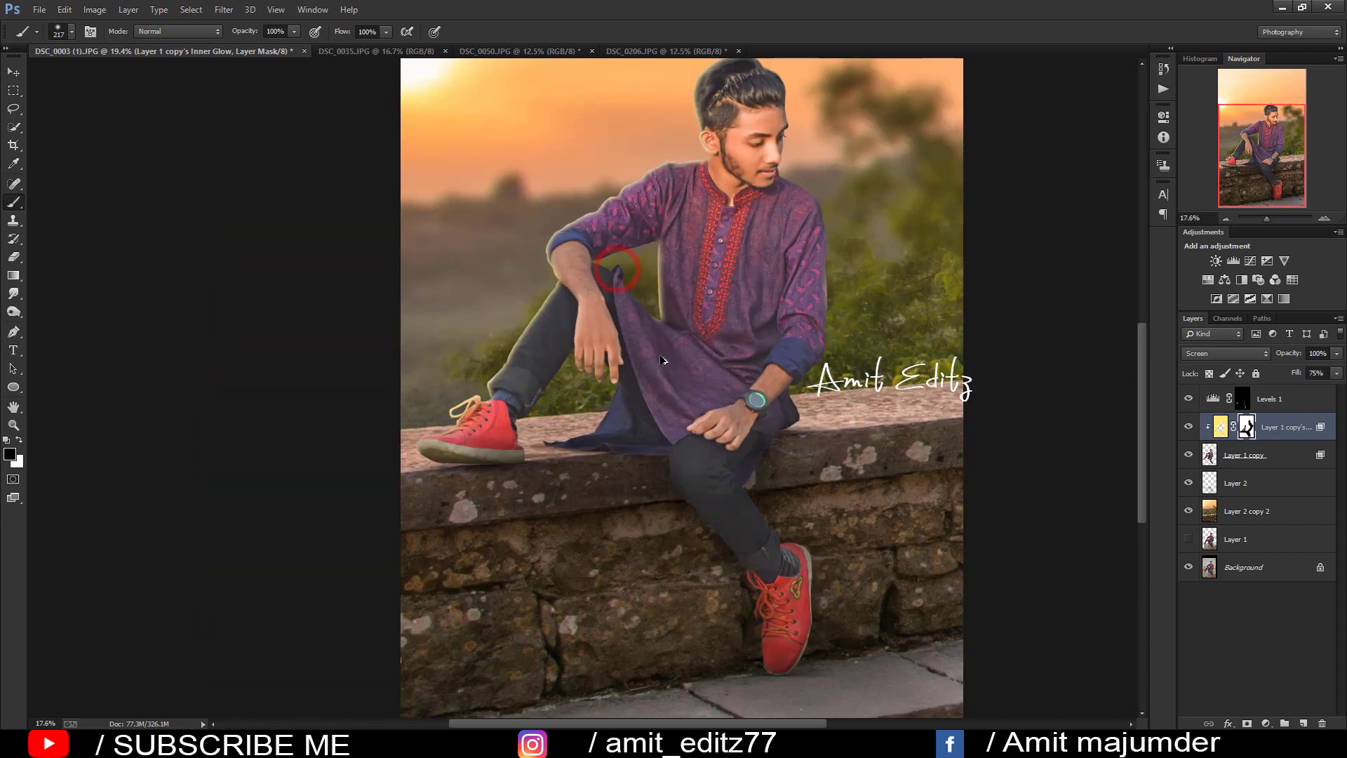
scroll(667, 355, "down", 2)
scroll(671, 354, "down", 2)
scroll(670, 355, "up", 3)
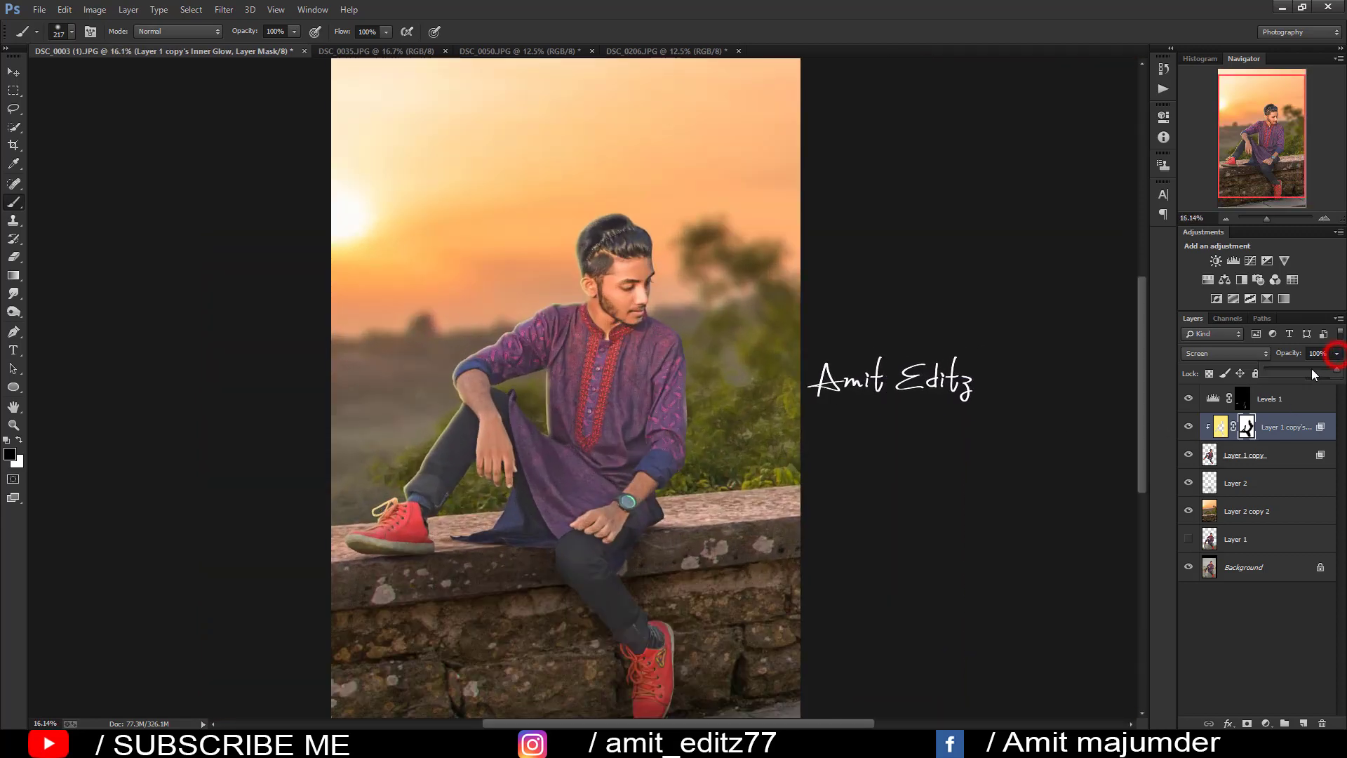
Step: Lower the Layer 1 copy glow layer's opacity to 64%
left_click_drag(1337, 354, 1312, 374)
left_click(1311, 370)
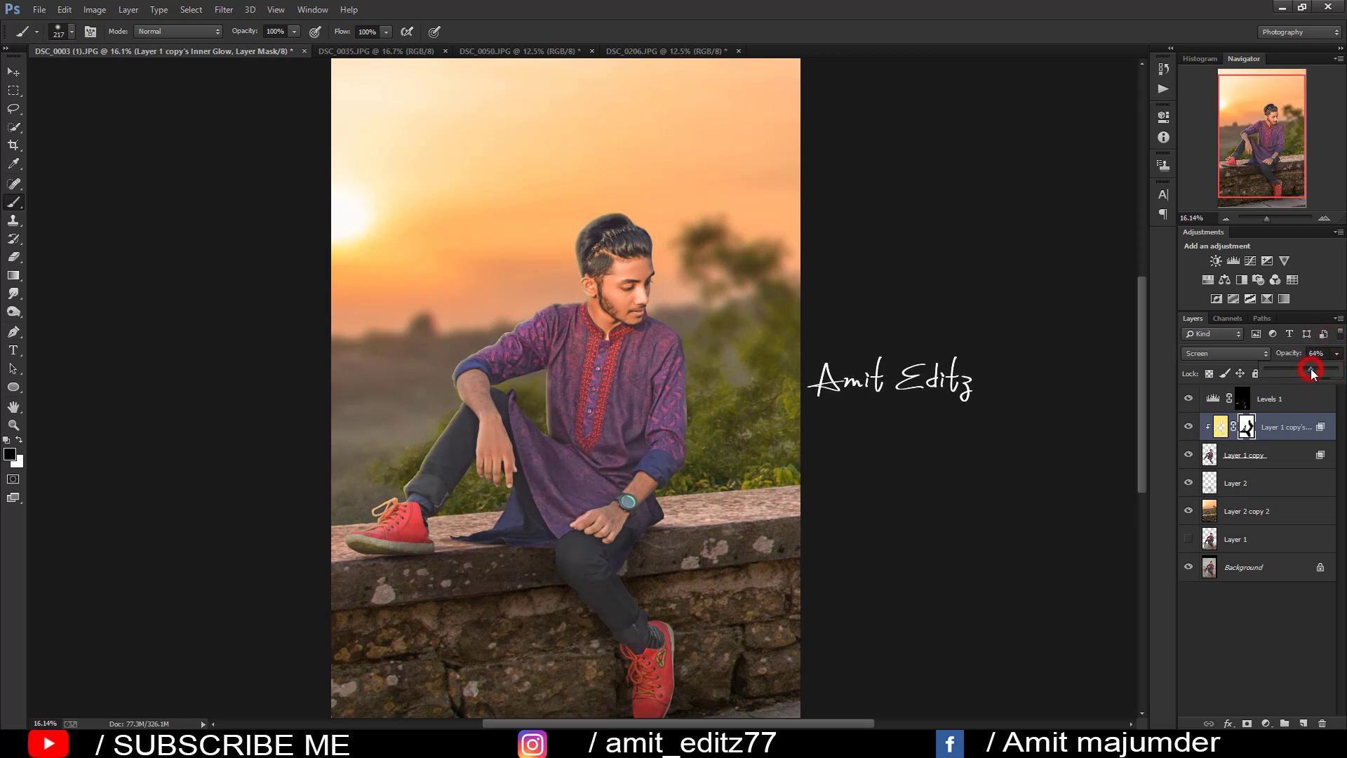
scroll(517, 488, "up", 2)
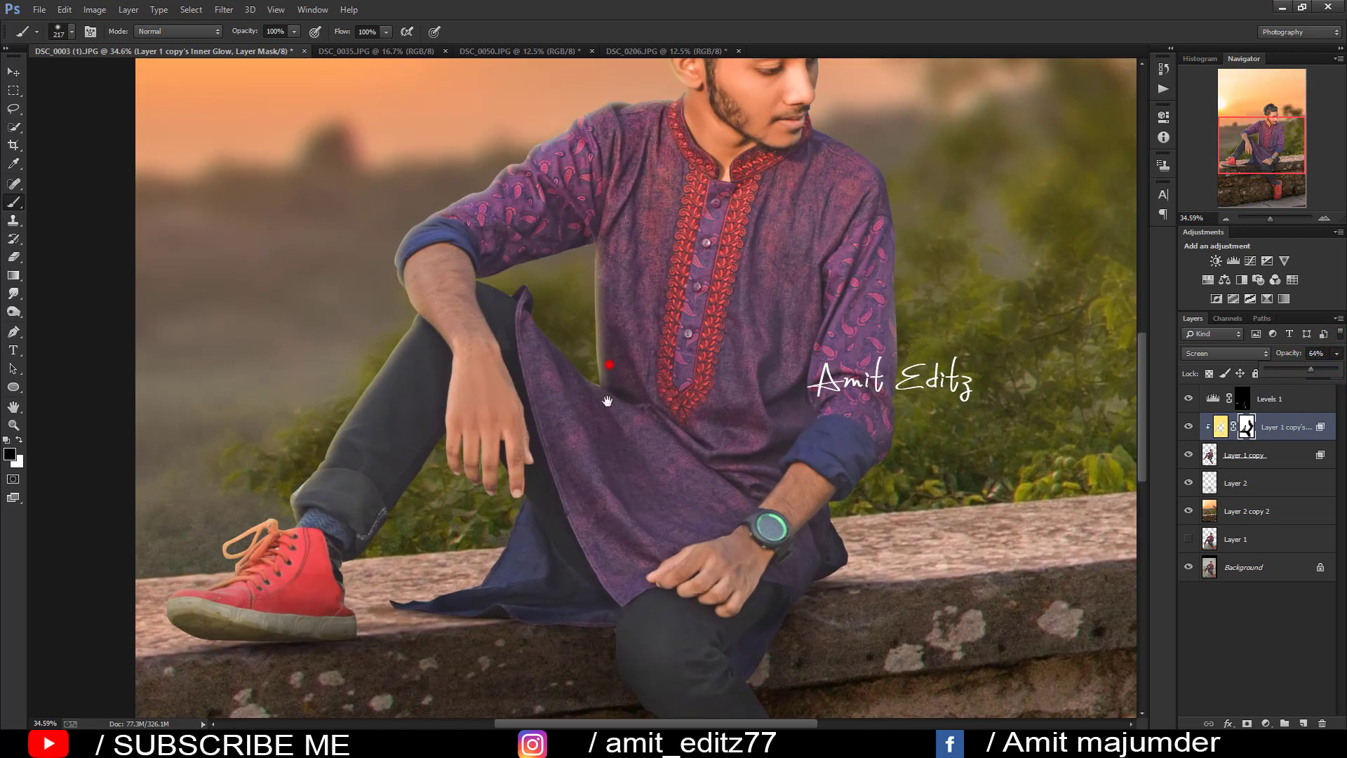
scroll(602, 379, "up", 2)
scroll(555, 428, "up", 2)
scroll(554, 429, "down", 4)
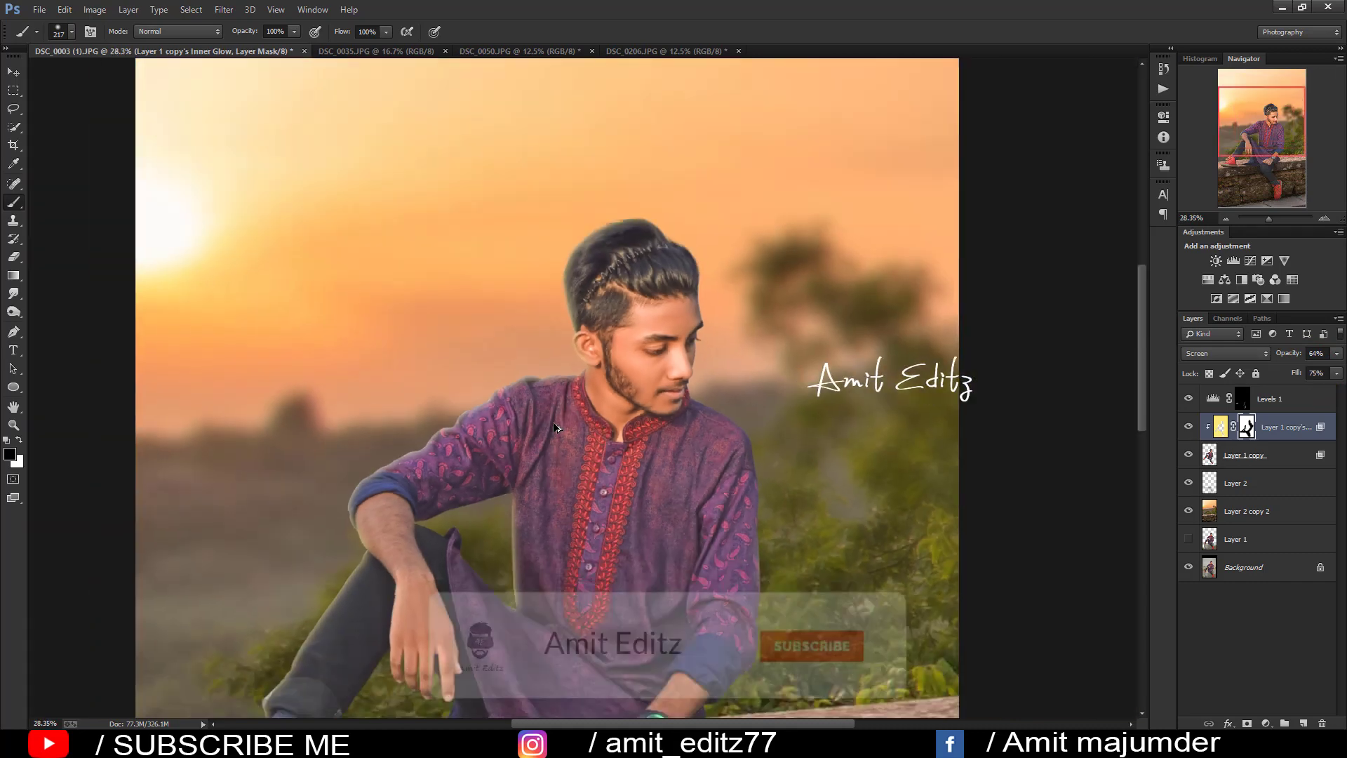
scroll(555, 428, "down", 3)
scroll(554, 428, "down", 1)
scroll(554, 426, "down", 1)
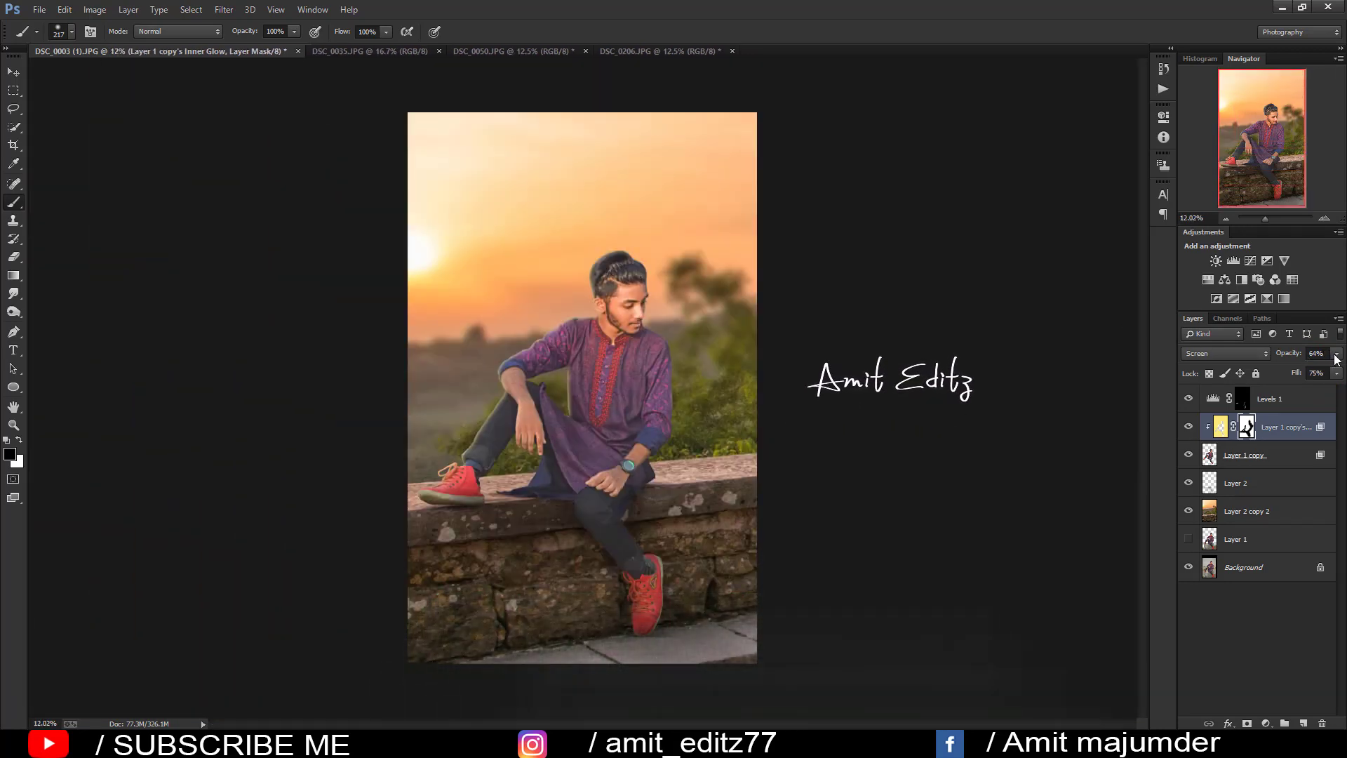
Step: Raise the glow layer's opacity to 72%
left_click_drag(1336, 353, 1318, 371)
left_click(842, 352)
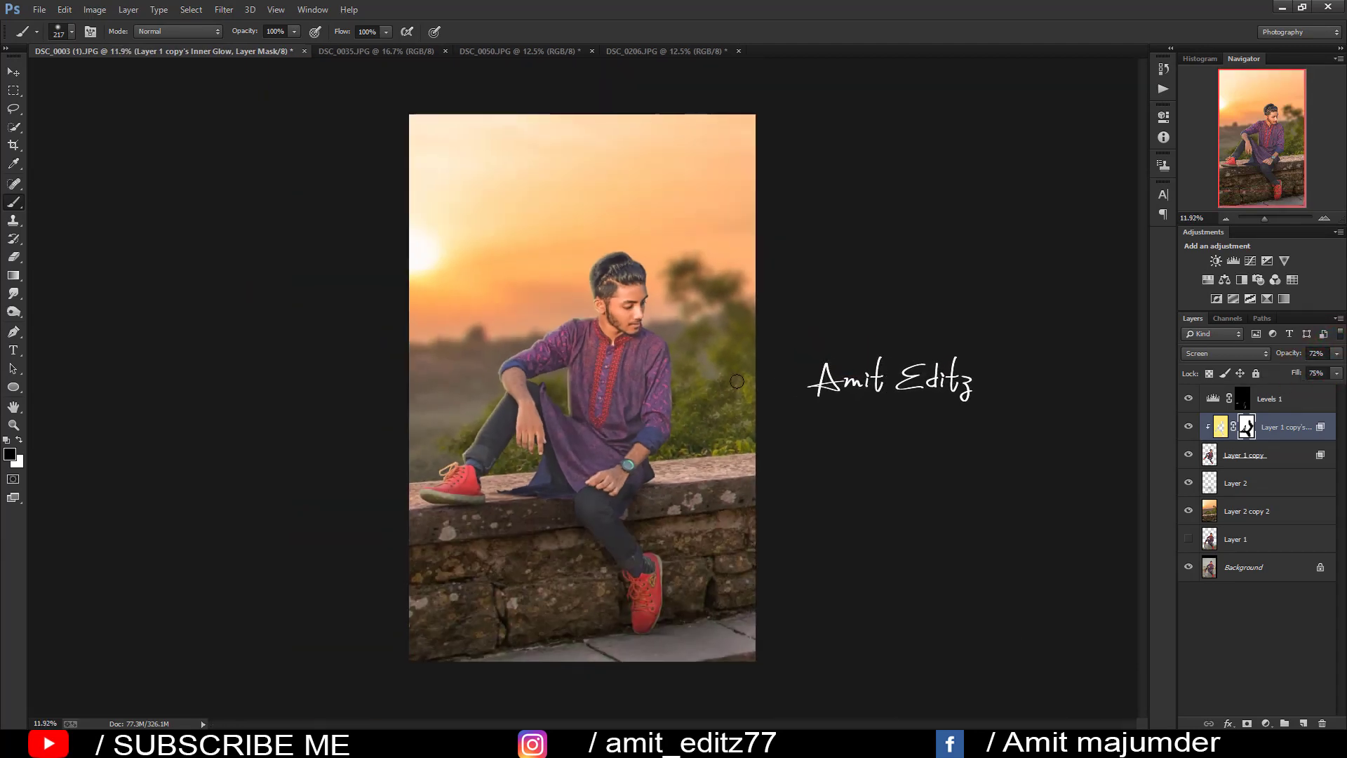
scroll(736, 381, "down", 1)
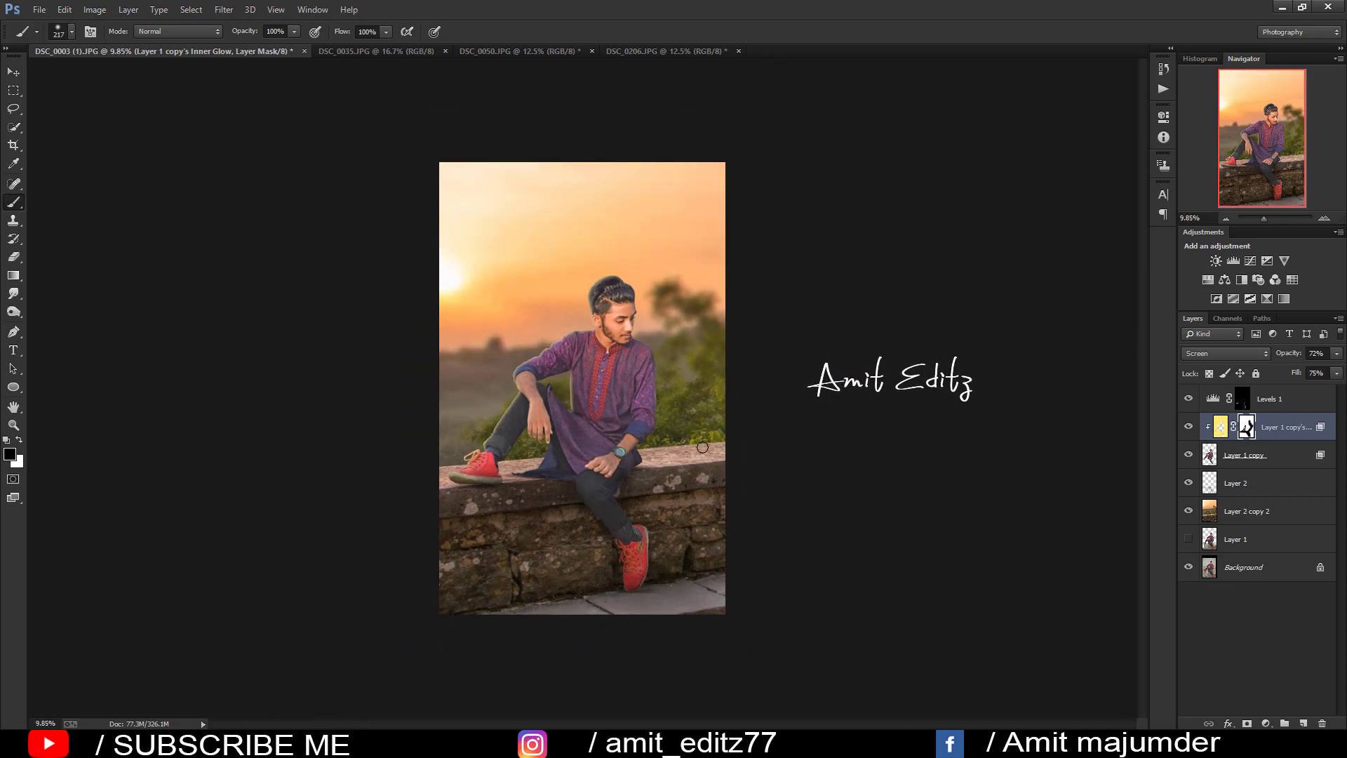
Step: Stamp all visible layers above Levels 1 into Layer 3 and duplicate it as Layer 3 copy
left_click(1292, 398)
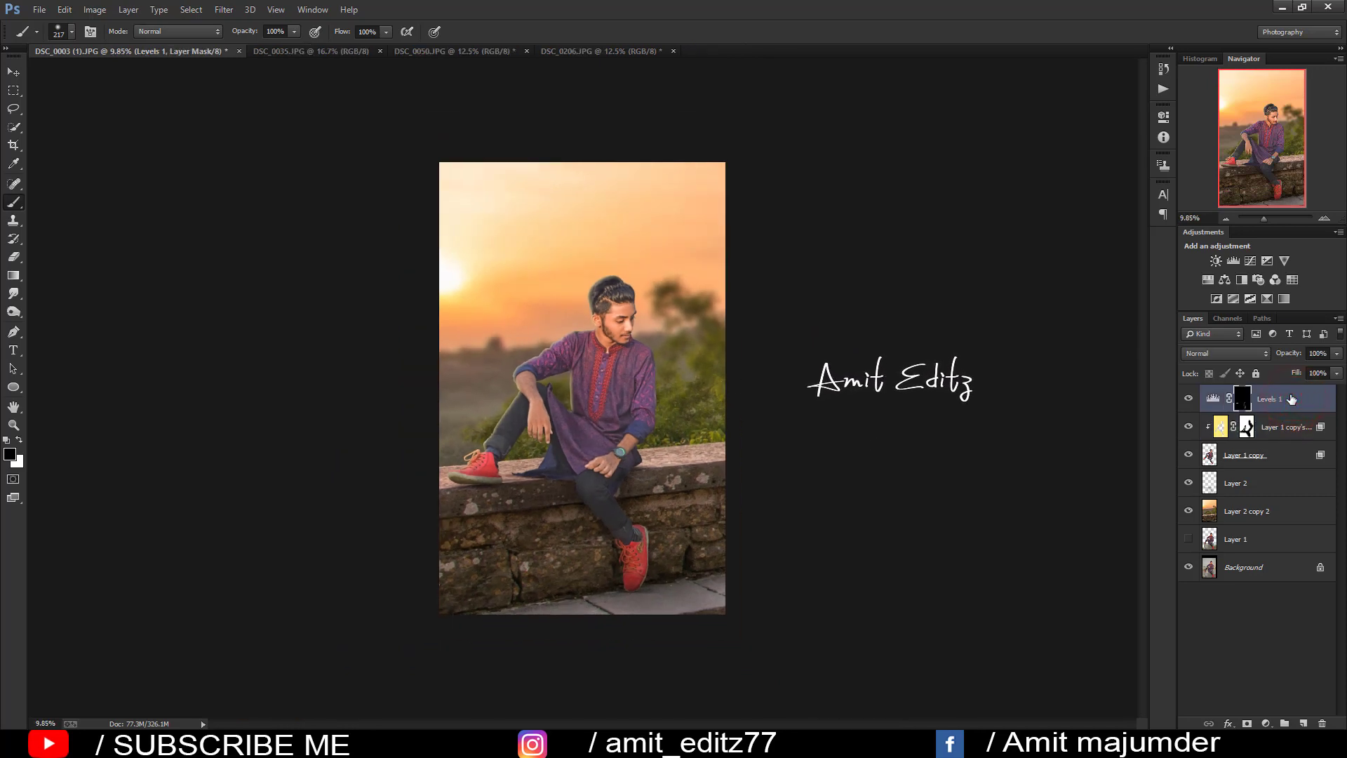
key("ctrl+alt+shift+e")
scroll(83, 224, "up", 1)
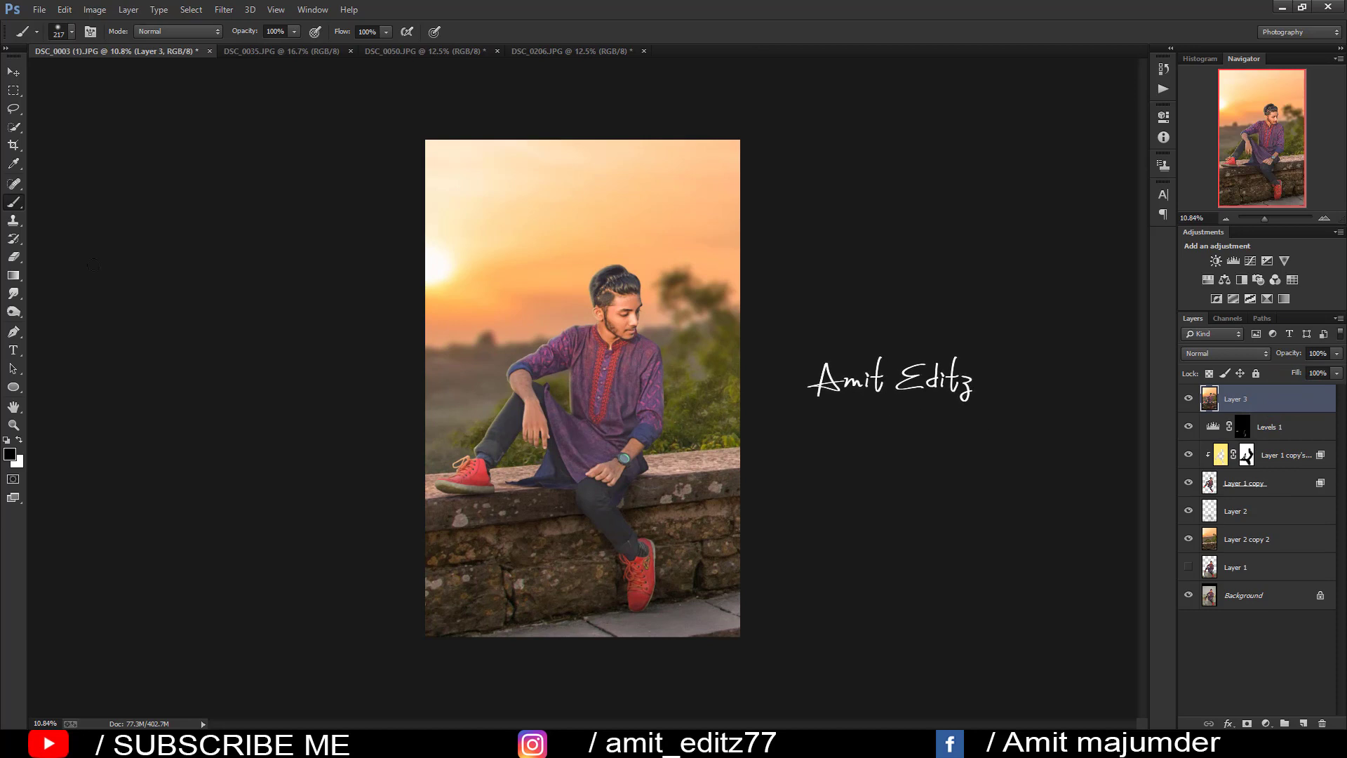
left_click(13, 145)
double_click(453, 355)
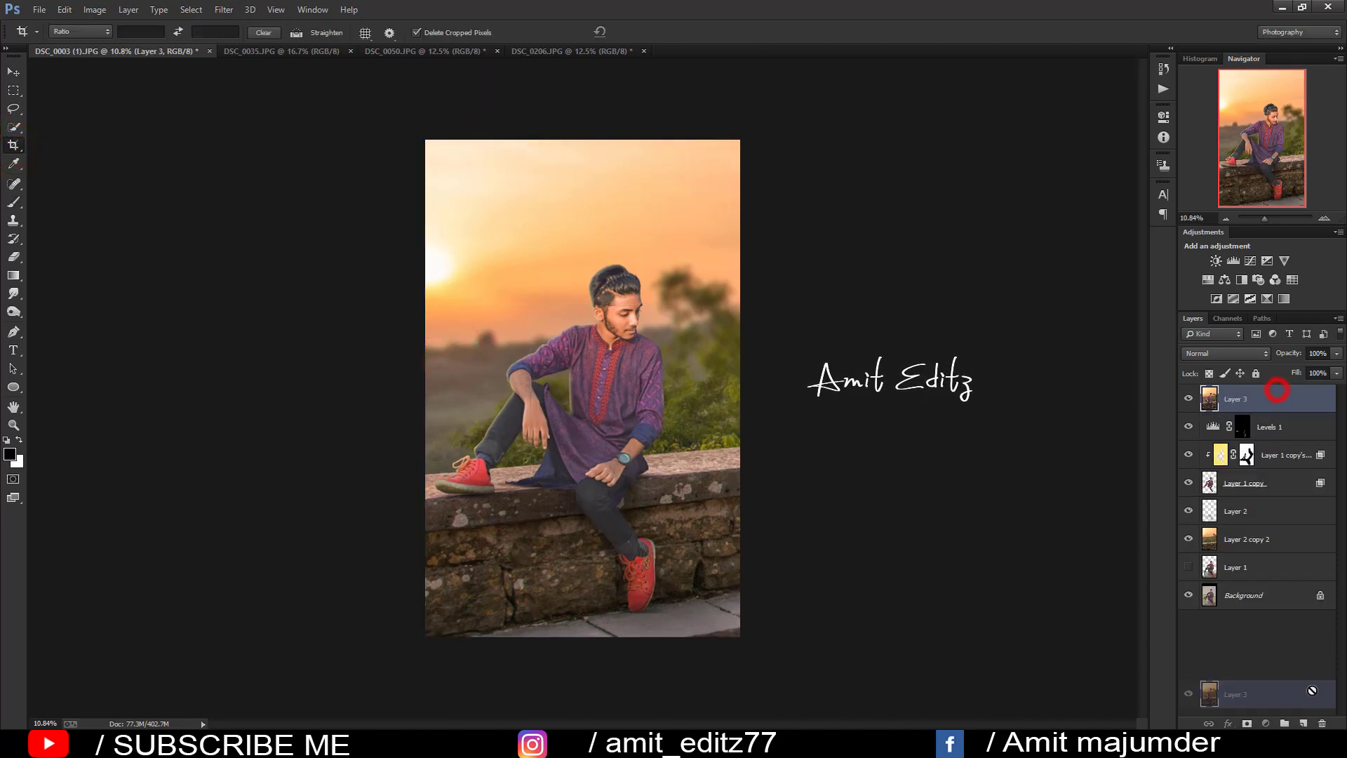
left_click_drag(1280, 398, 1303, 723)
scroll(546, 405, "up", 2)
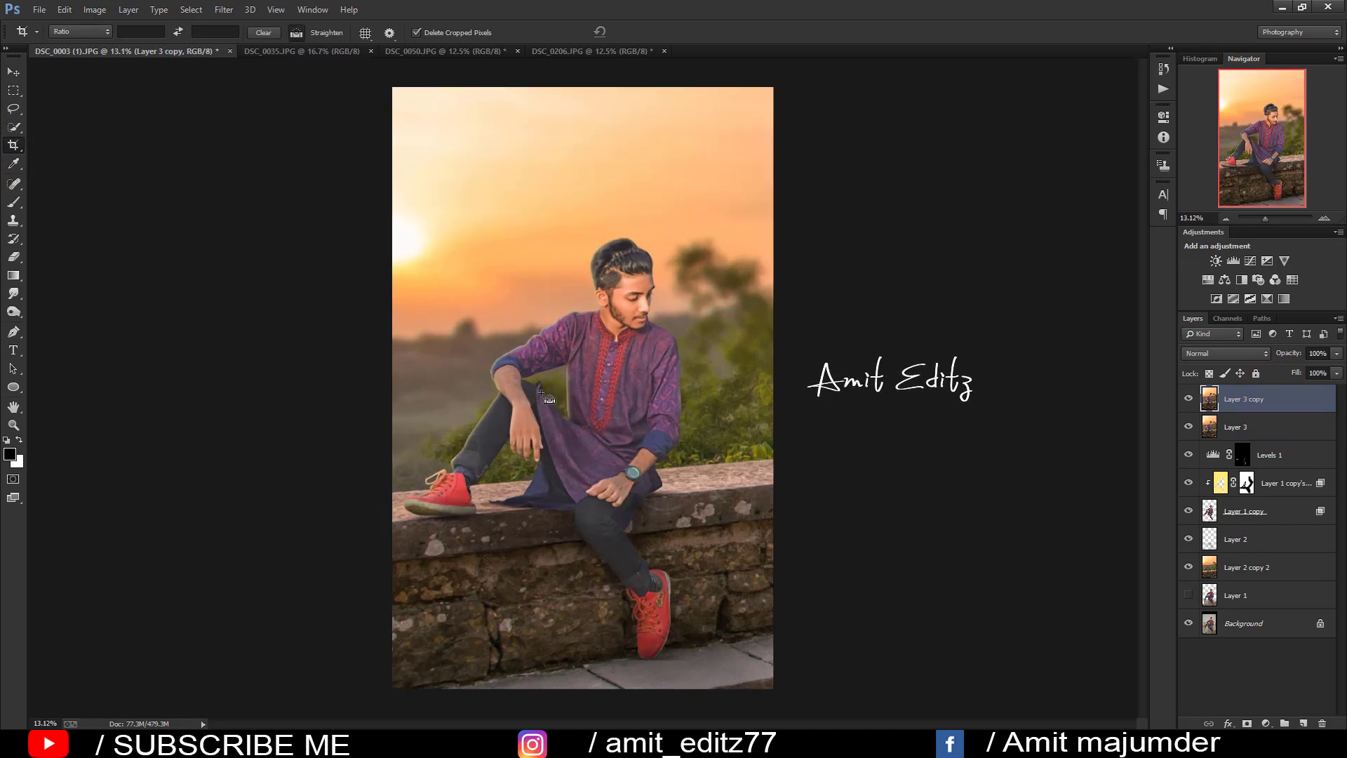
left_click(224, 9)
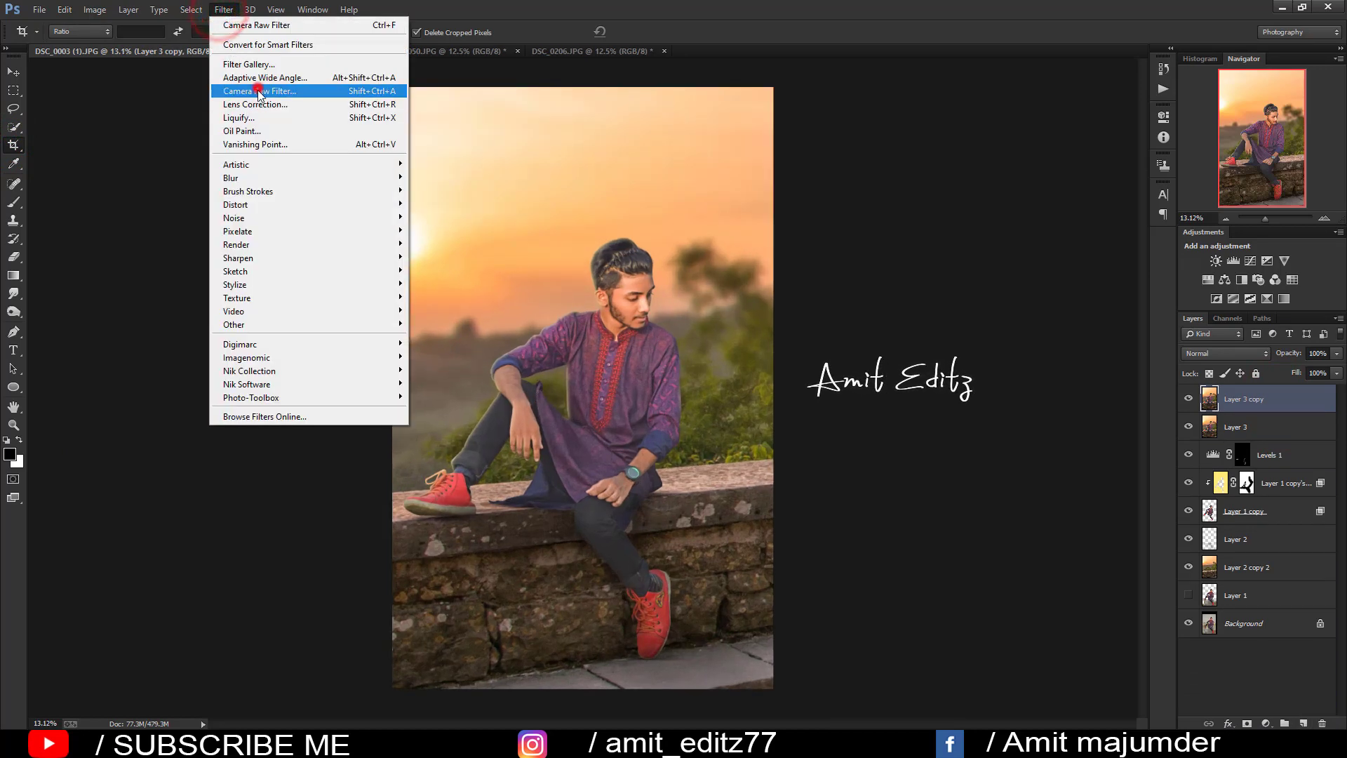
Step: In Camera Raw, raise contrast and shadows, adjust tint, set Blacks -15 and Clarity +7
left_click(258, 87)
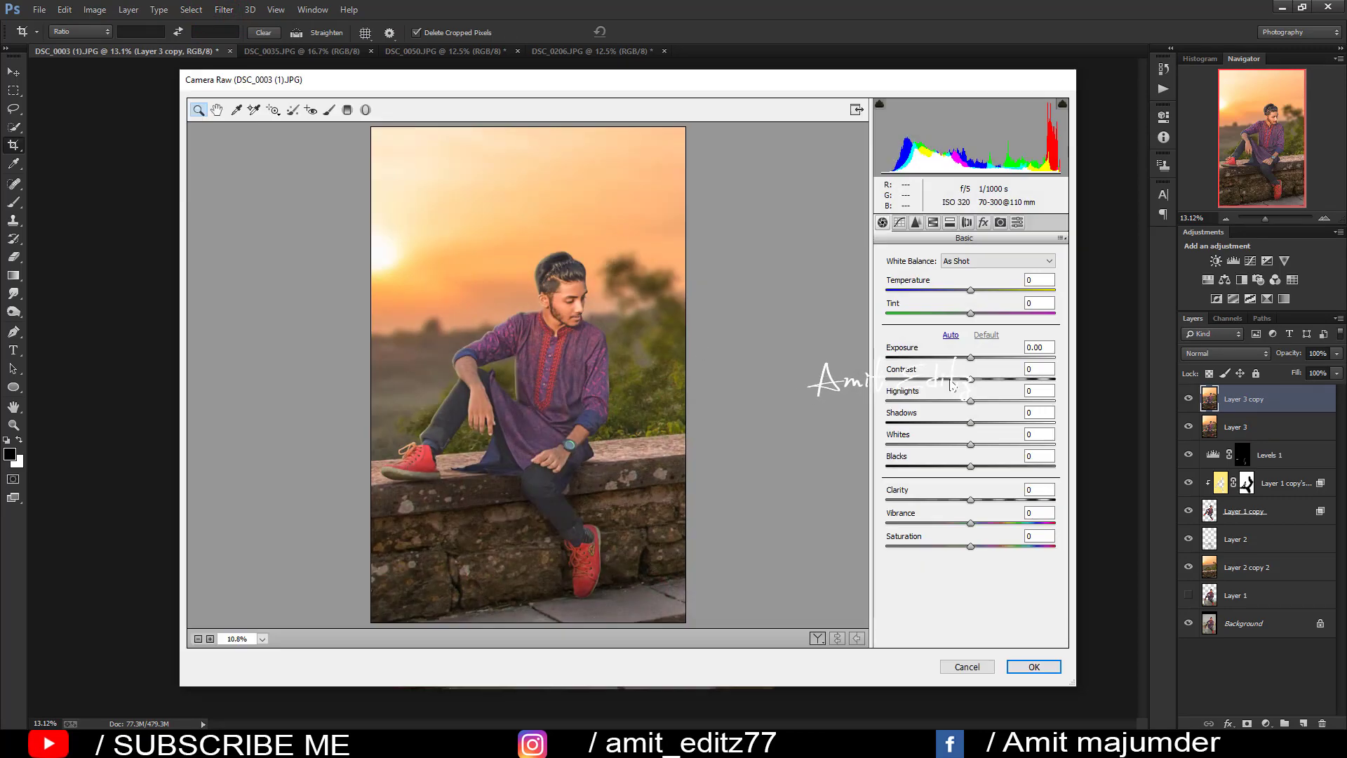
left_click_drag(971, 379, 980, 381)
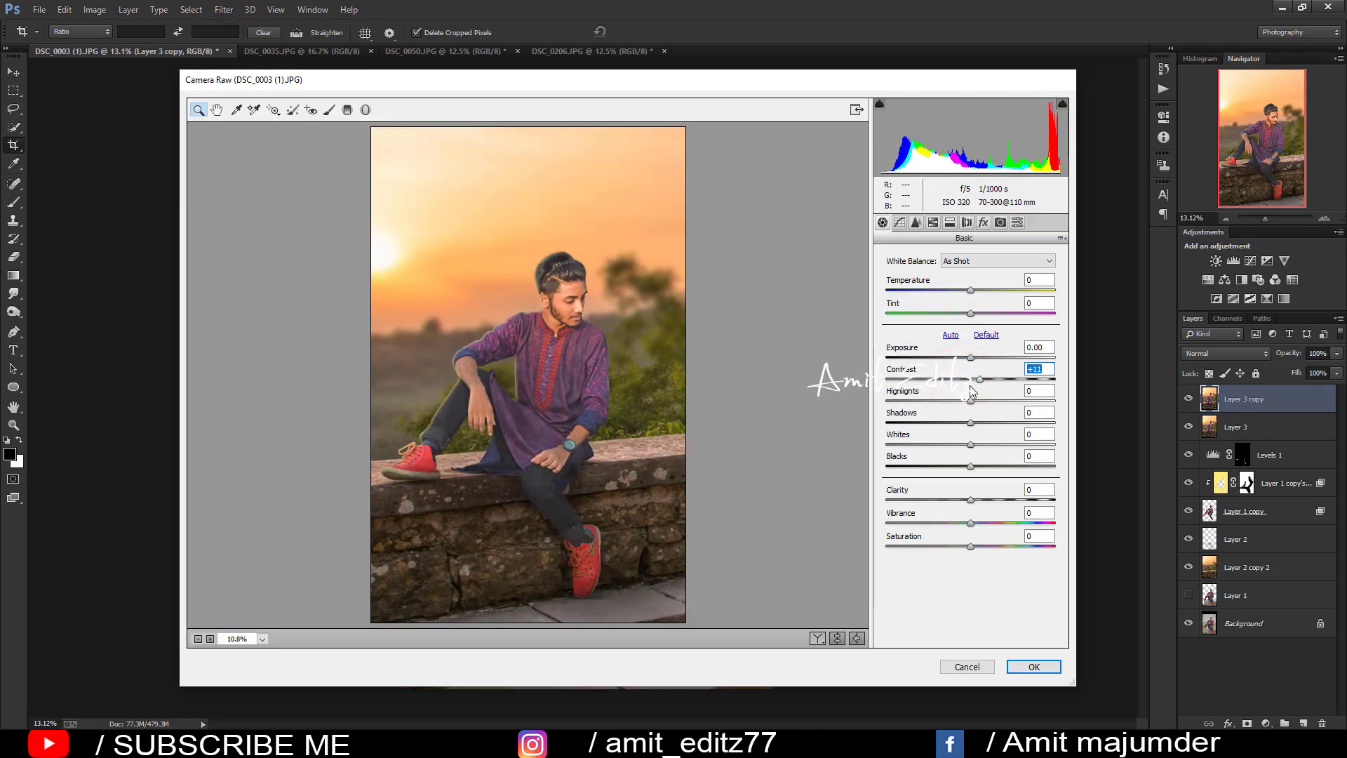
left_click_drag(971, 314, 972, 315)
left_click(974, 293)
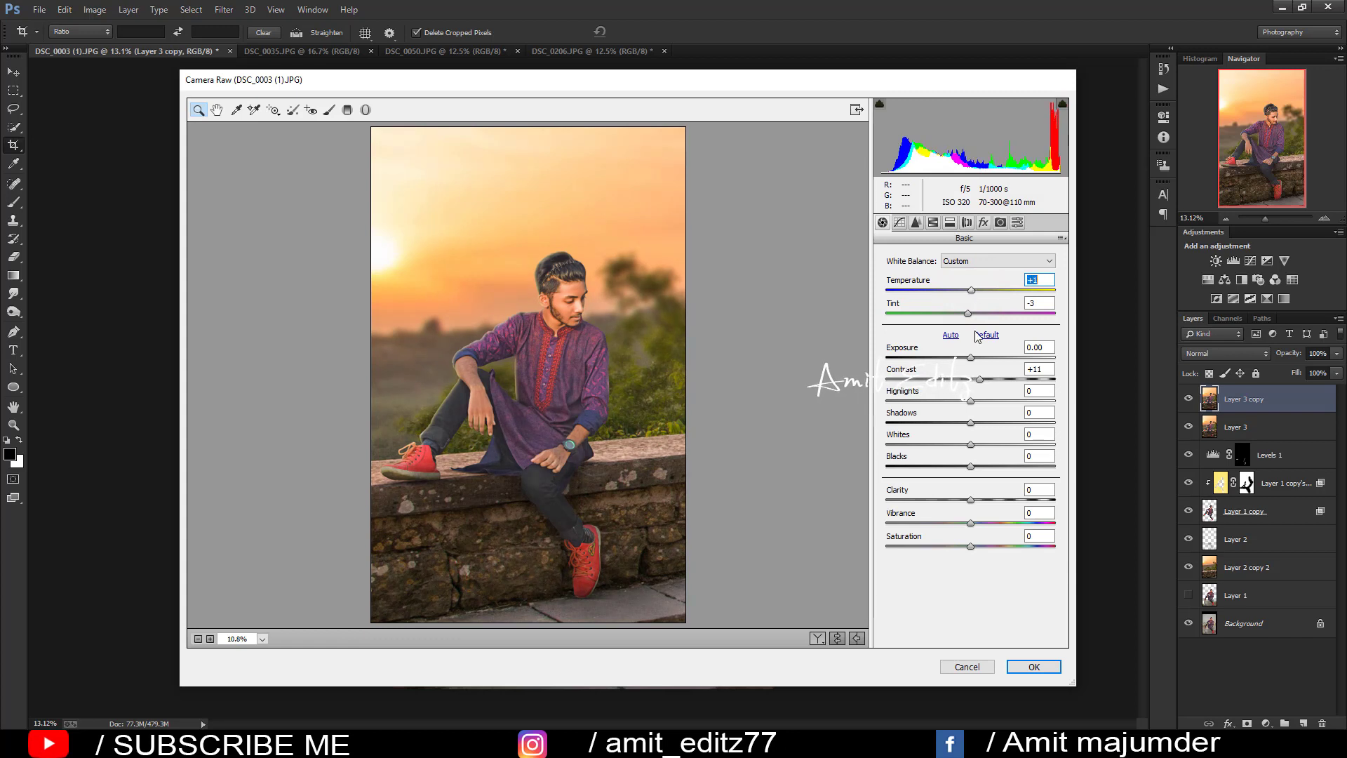
mouse_move(980, 379)
left_mouse_down()
mouse_move(938, 405)
mouse_move(986, 405)
left_mouse_up()
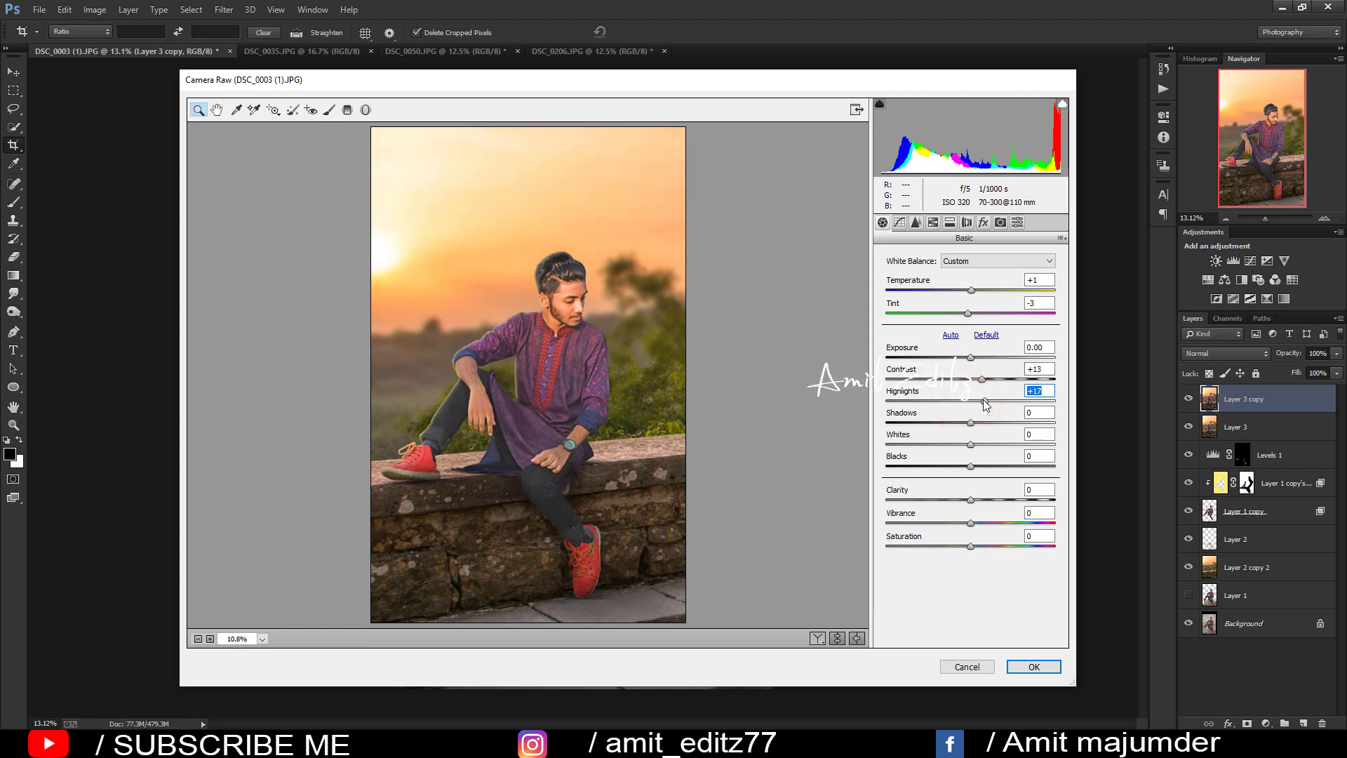
double_click(983, 401)
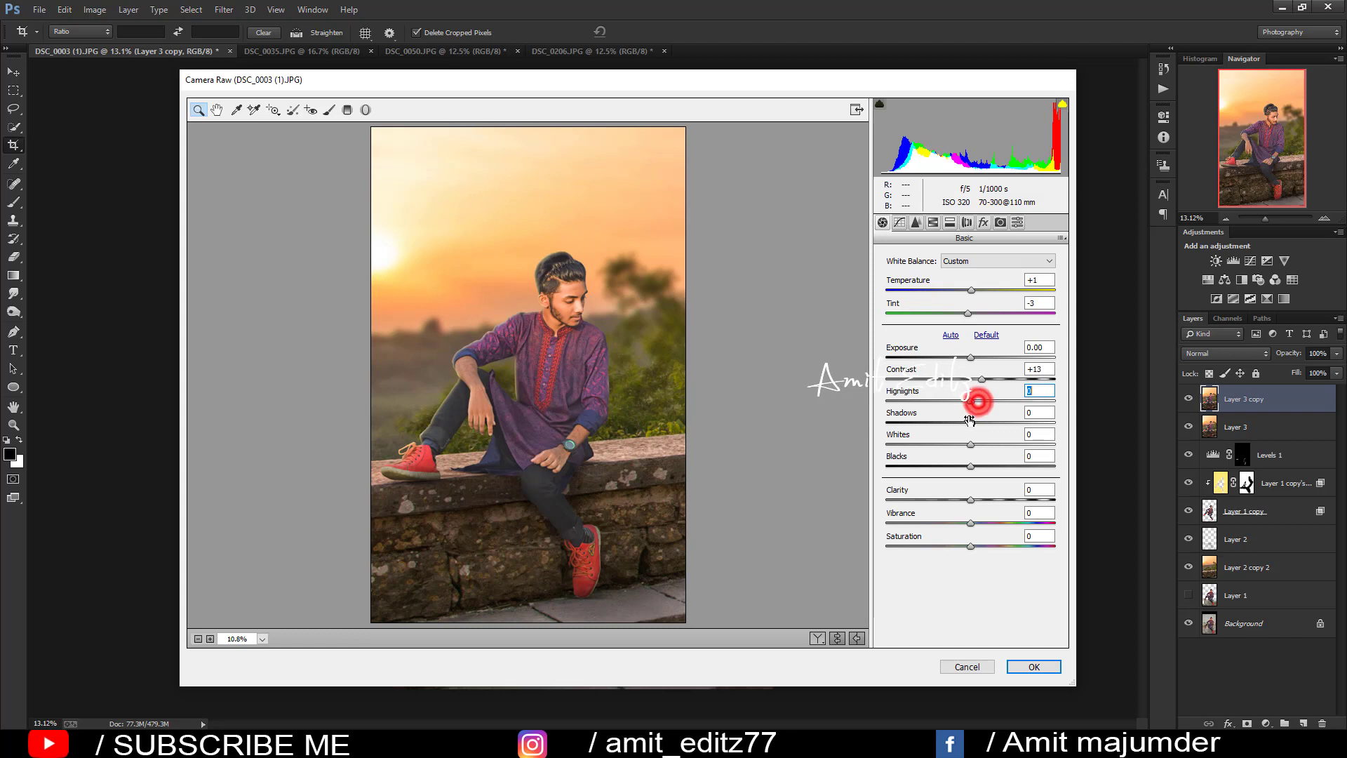
mouse_move(968, 418)
left_mouse_down()
mouse_move(985, 420)
mouse_move(942, 421)
mouse_move(964, 421)
mouse_move(993, 465)
left_mouse_up()
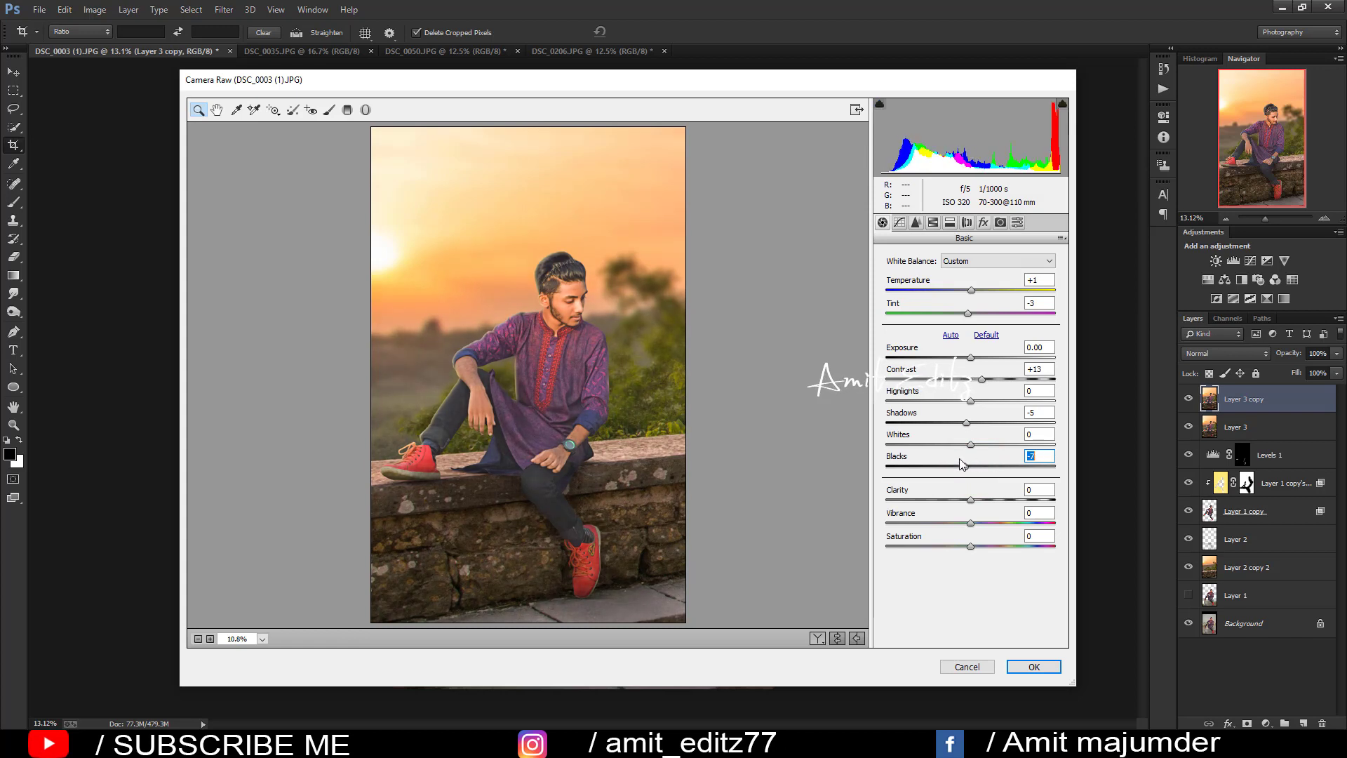
mouse_move(993, 465)
left_mouse_down()
mouse_move(958, 465)
mouse_move(982, 422)
left_mouse_up()
left_click_drag(971, 499, 973, 495)
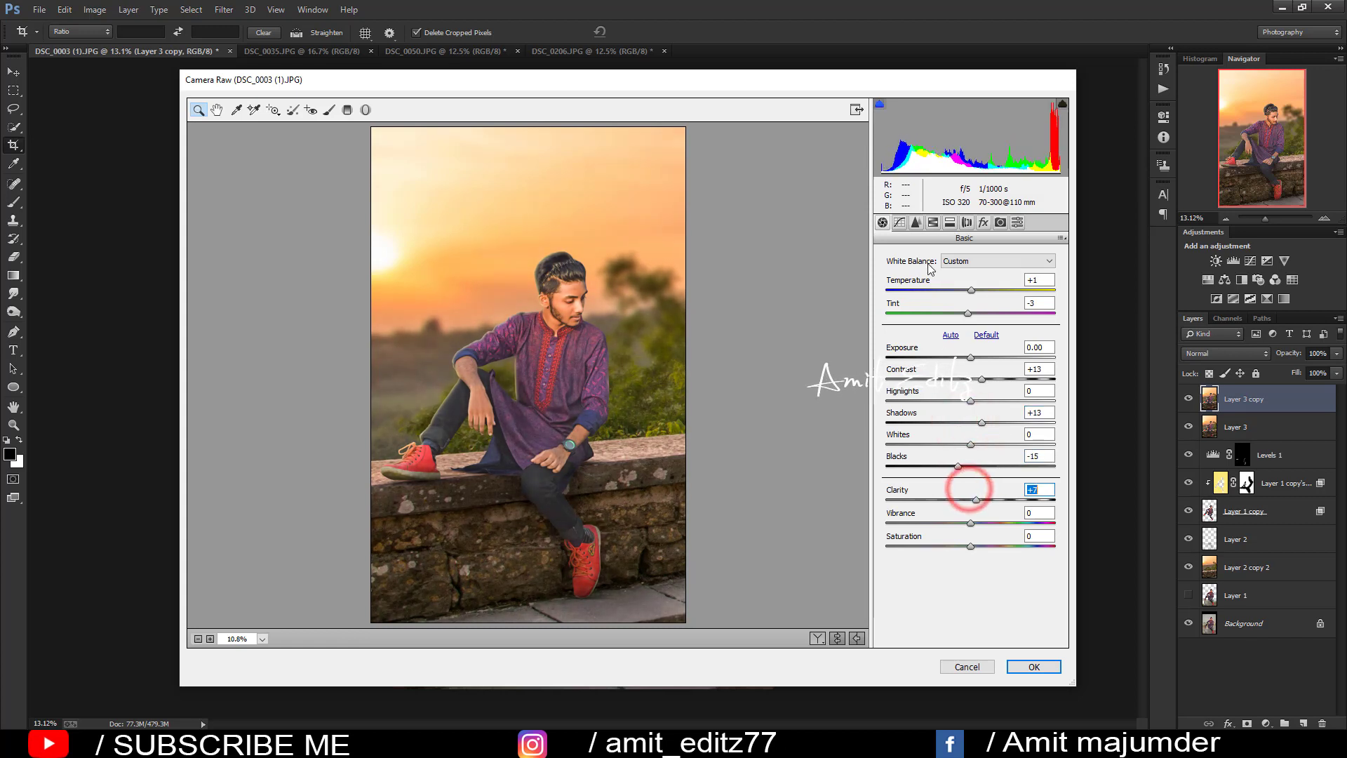
Step: Brighten the Oranges luminance, add a -8 post-crop vignette and film grain
left_click(932, 222)
left_click(965, 276)
left_click_drag(971, 344, 975, 344)
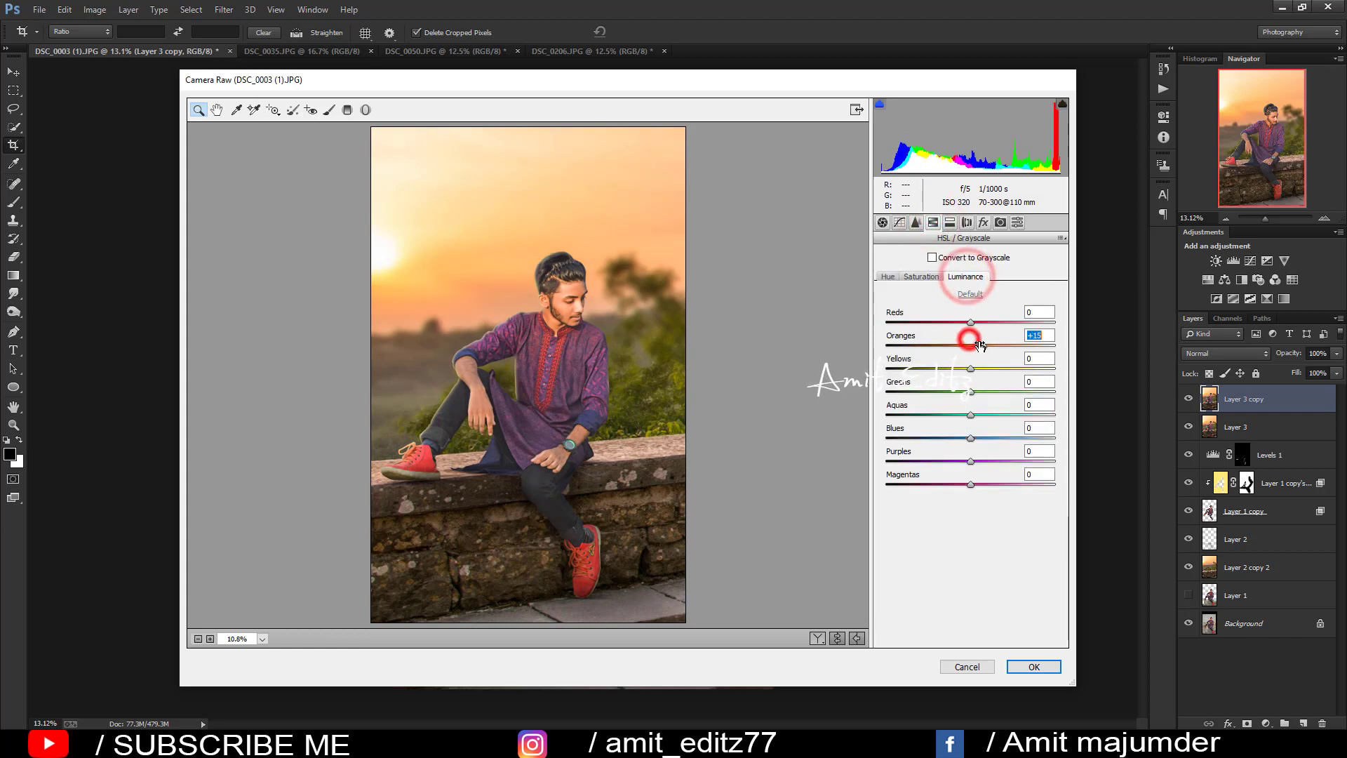
left_click(900, 223)
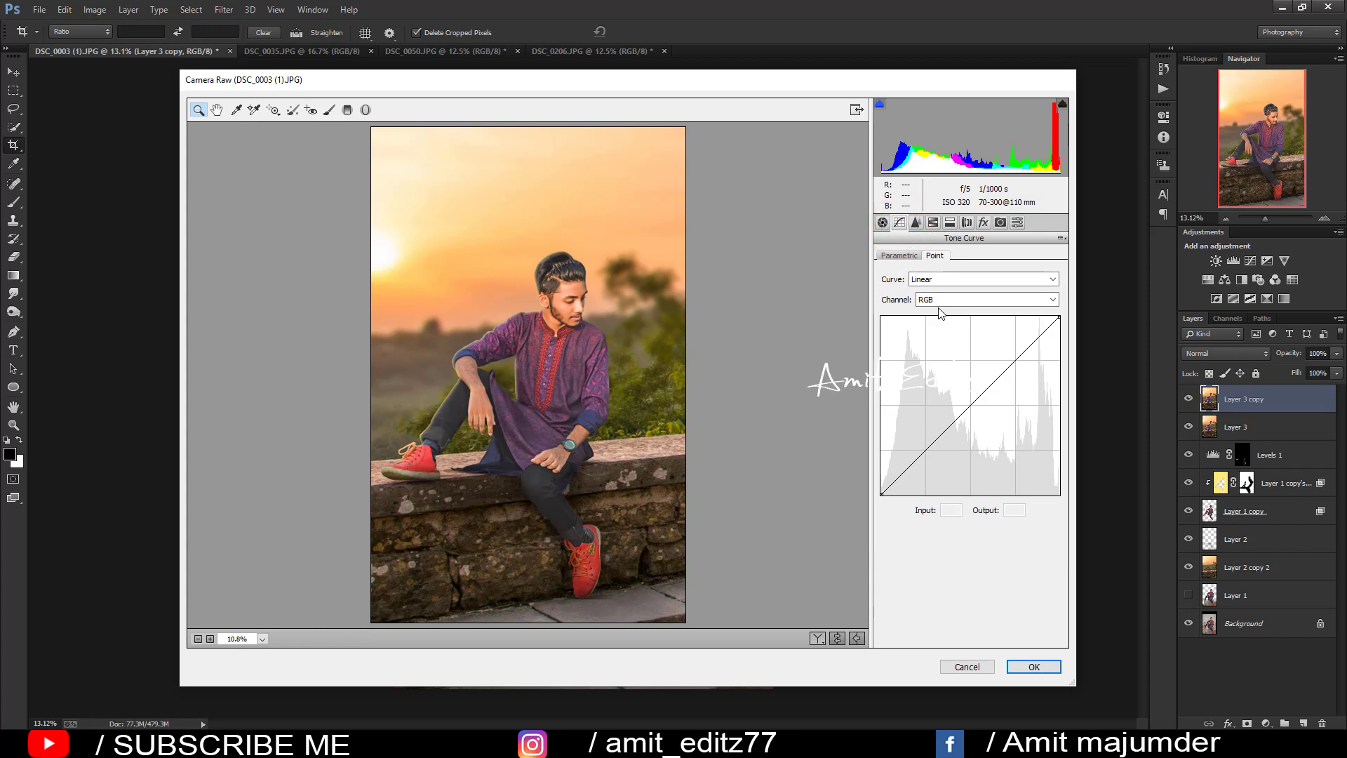
left_click(983, 222)
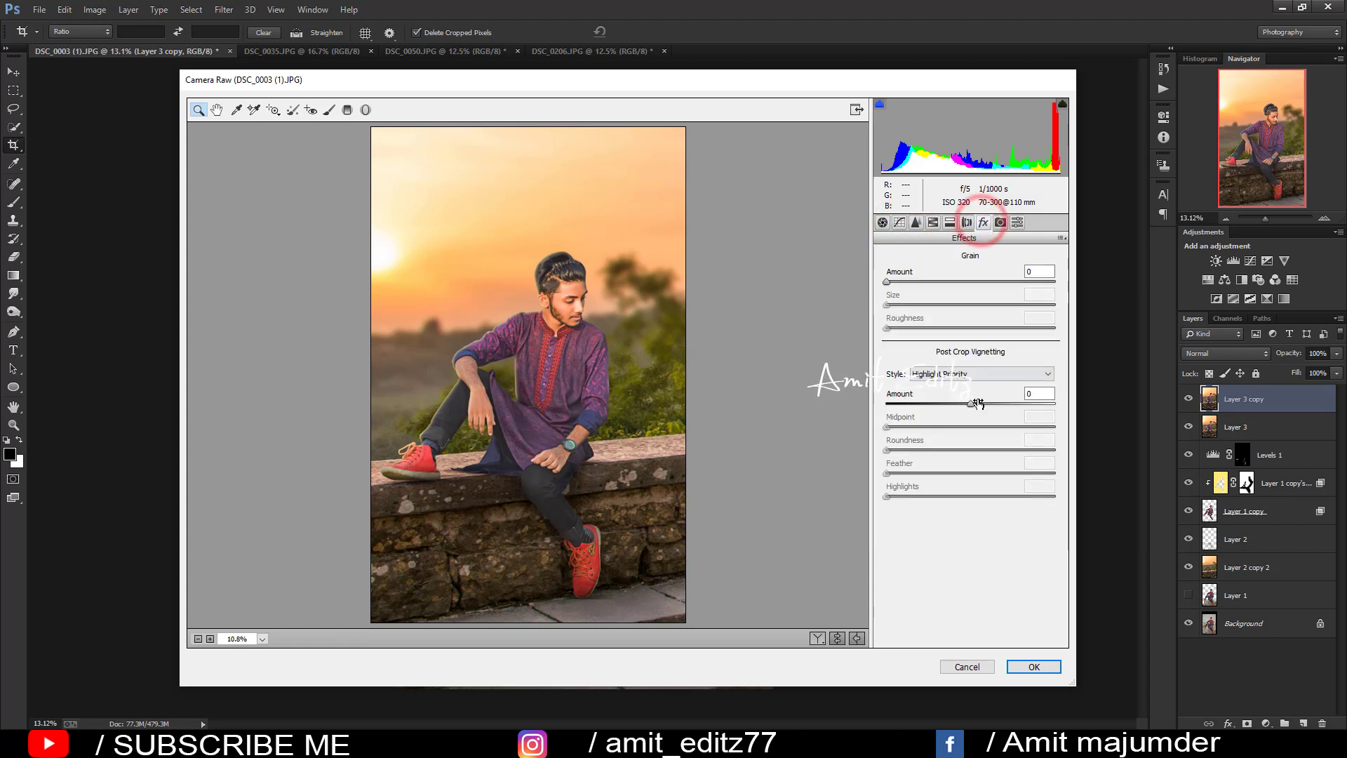
left_click_drag(970, 403, 971, 406)
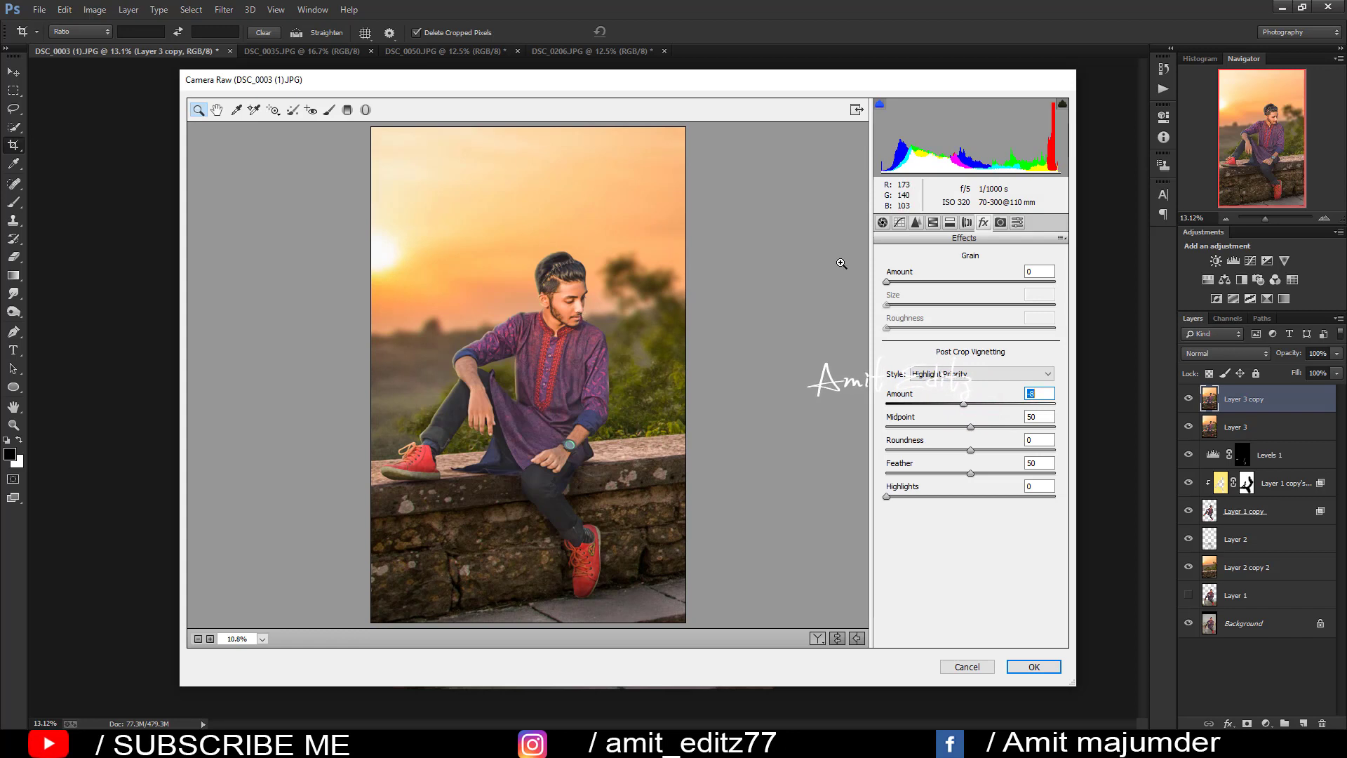
left_click(919, 224)
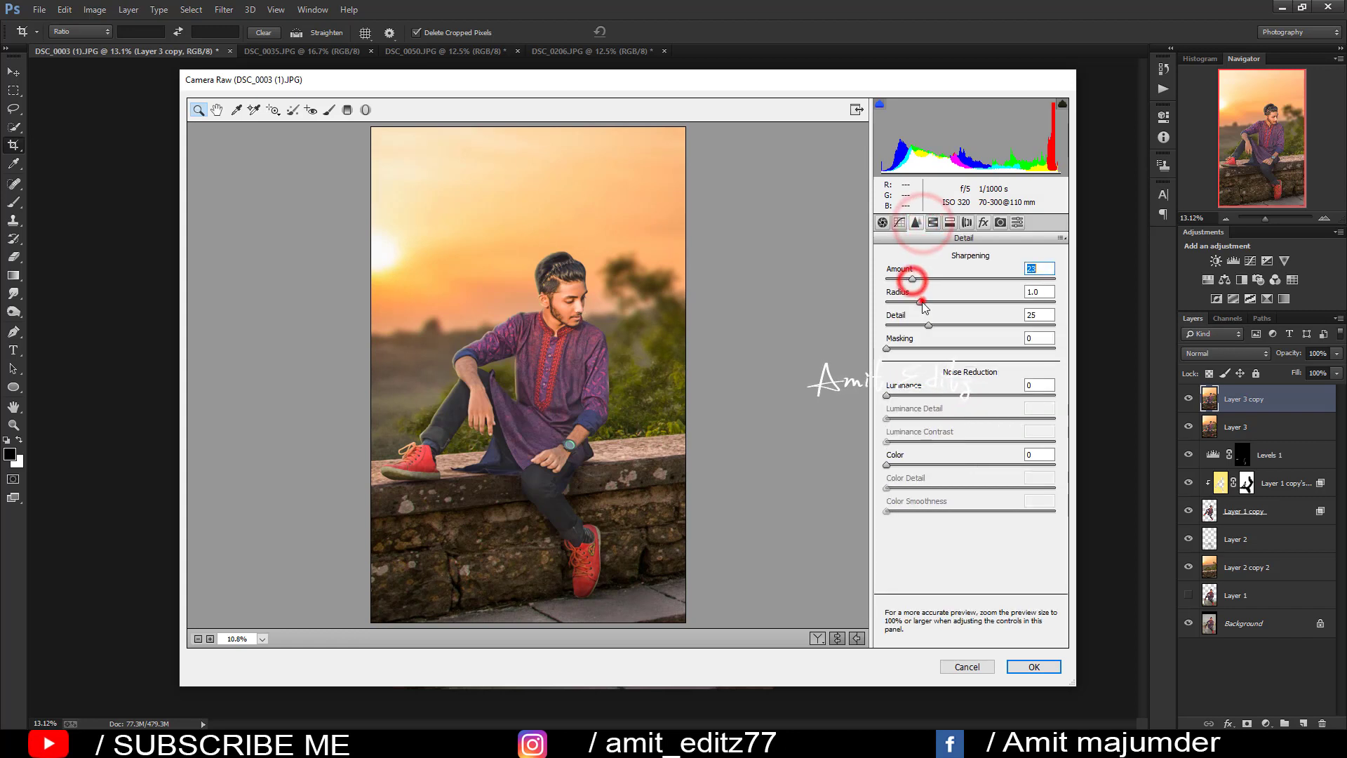
left_click(983, 222)
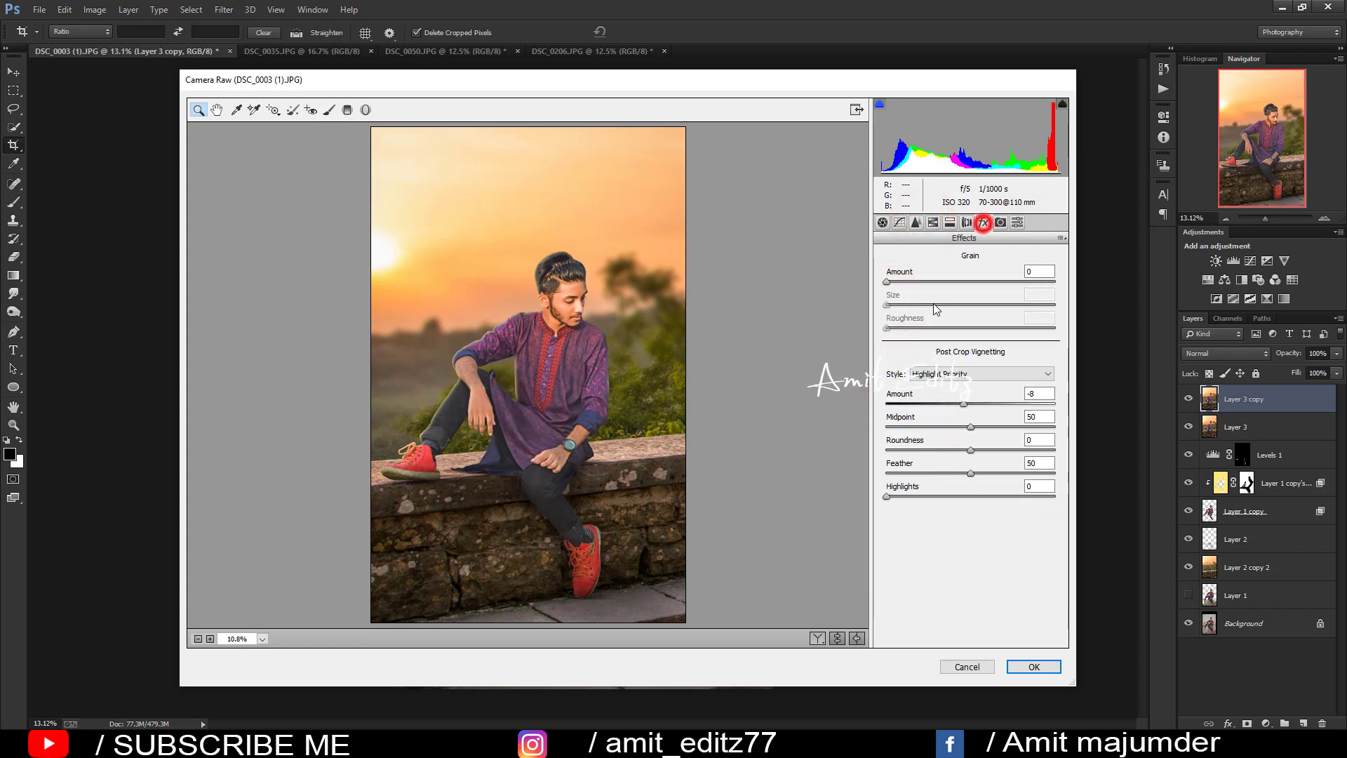
left_click_drag(887, 281, 908, 282)
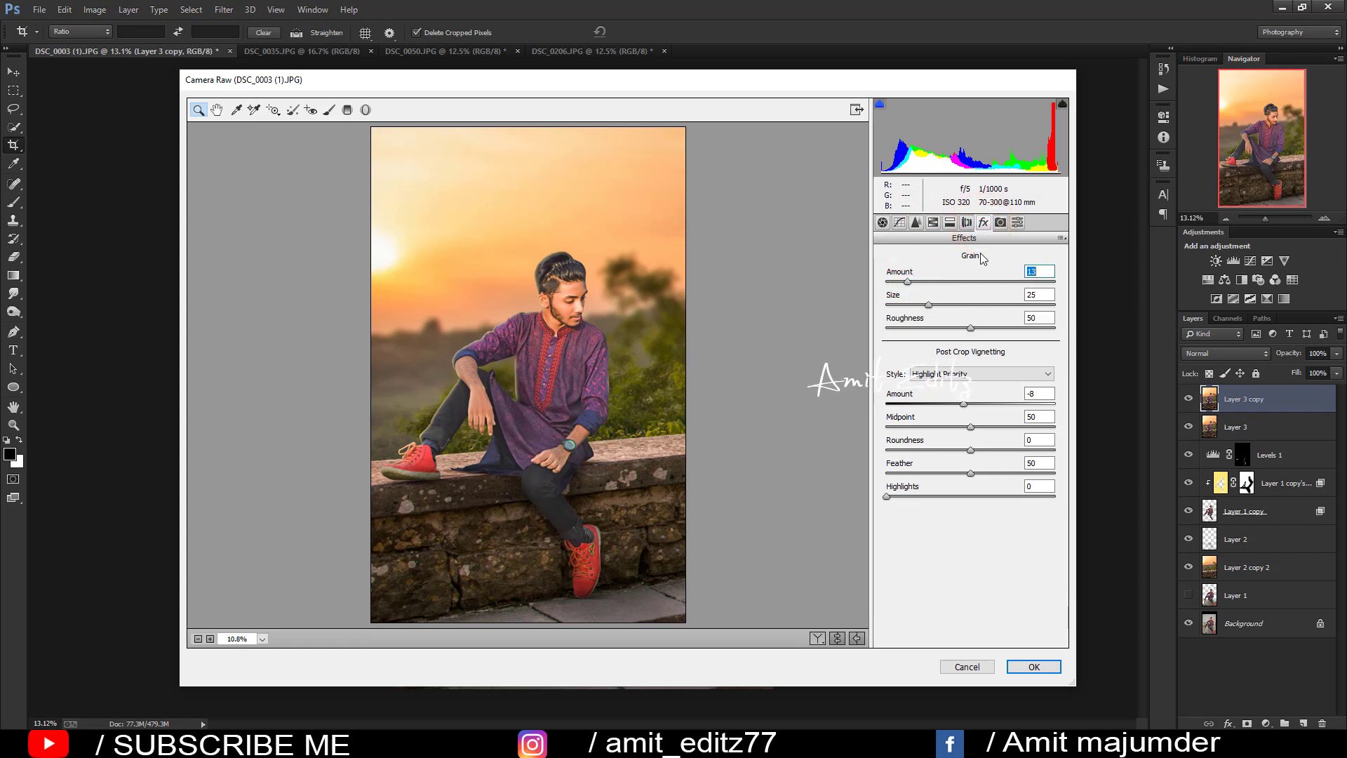
Step: Set the Blue Primary hue to -35 and Oranges saturation to -11
left_click(1000, 221)
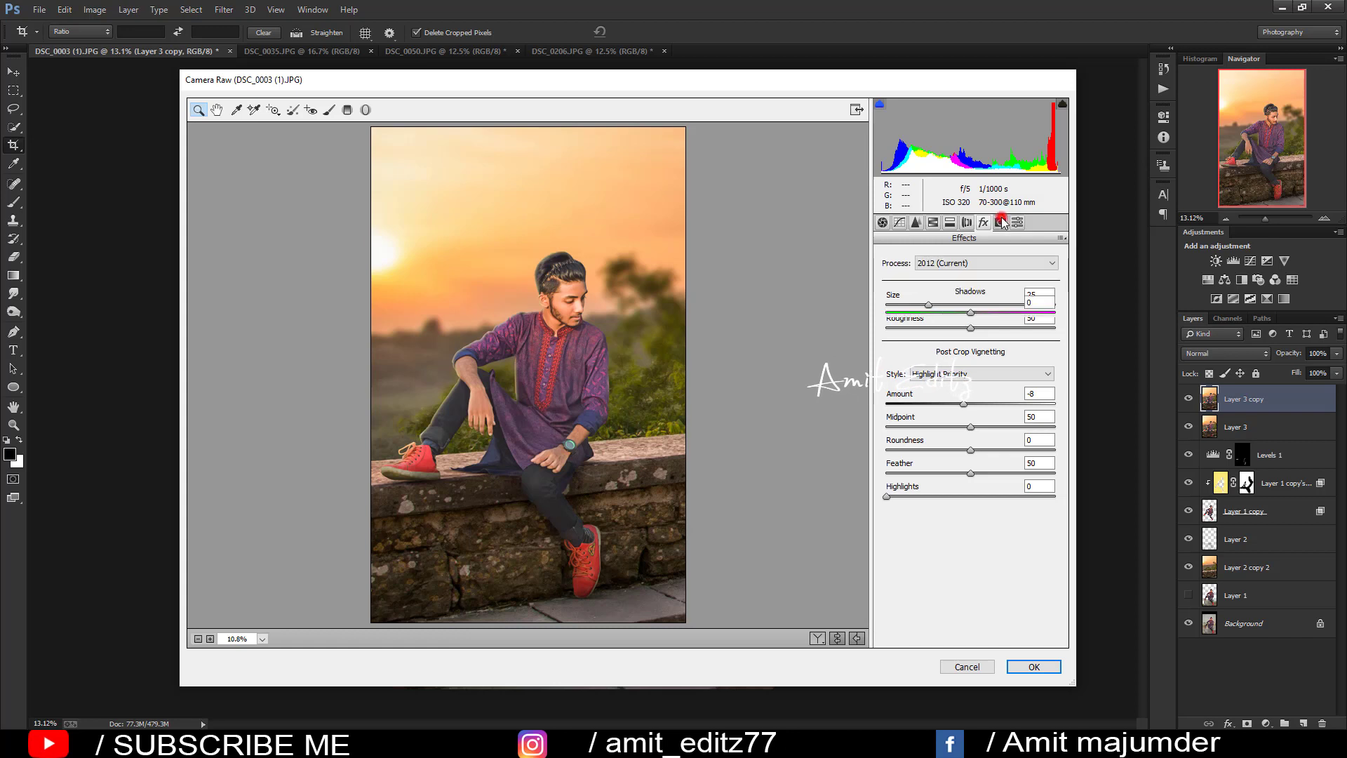
left_click(975, 487)
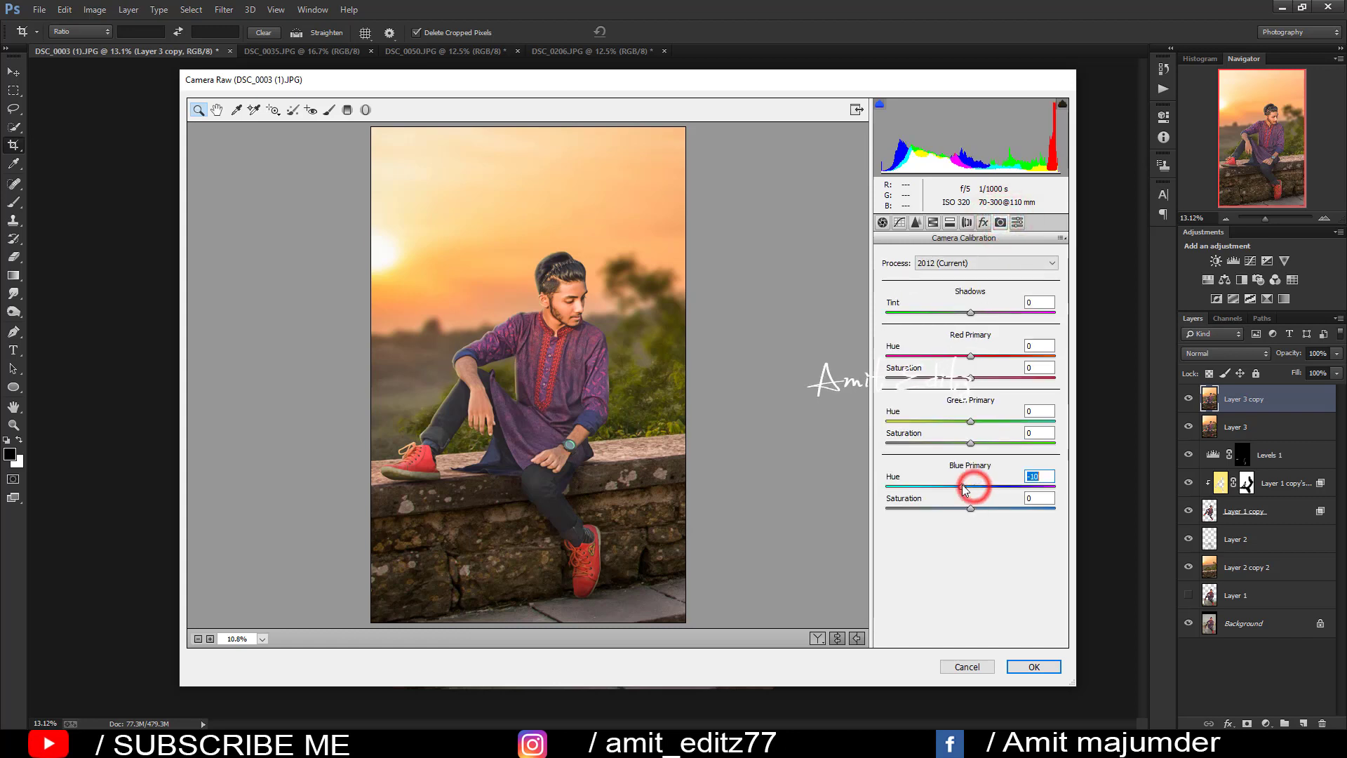
mouse_move(973, 484)
left_mouse_down()
mouse_move(942, 480)
mouse_move(995, 487)
mouse_move(980, 488)
left_mouse_up()
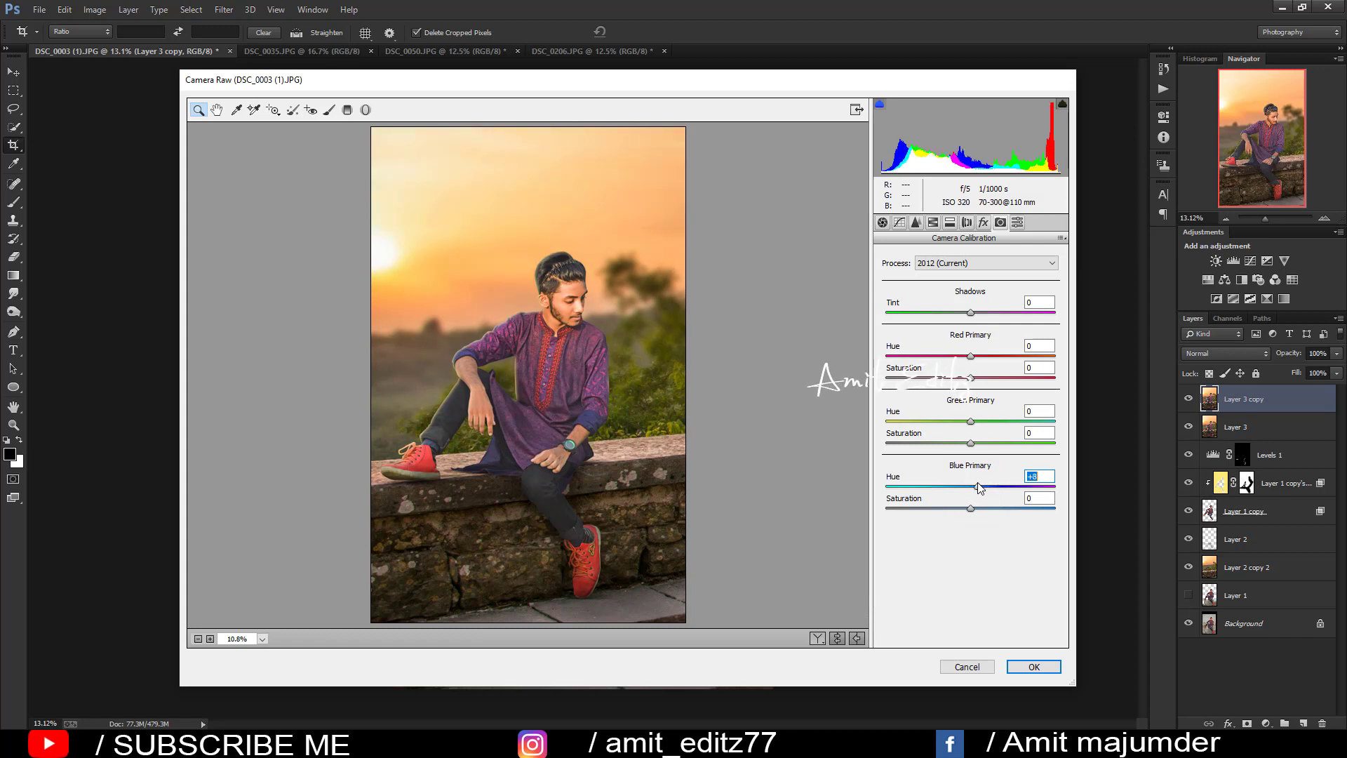
left_click(933, 222)
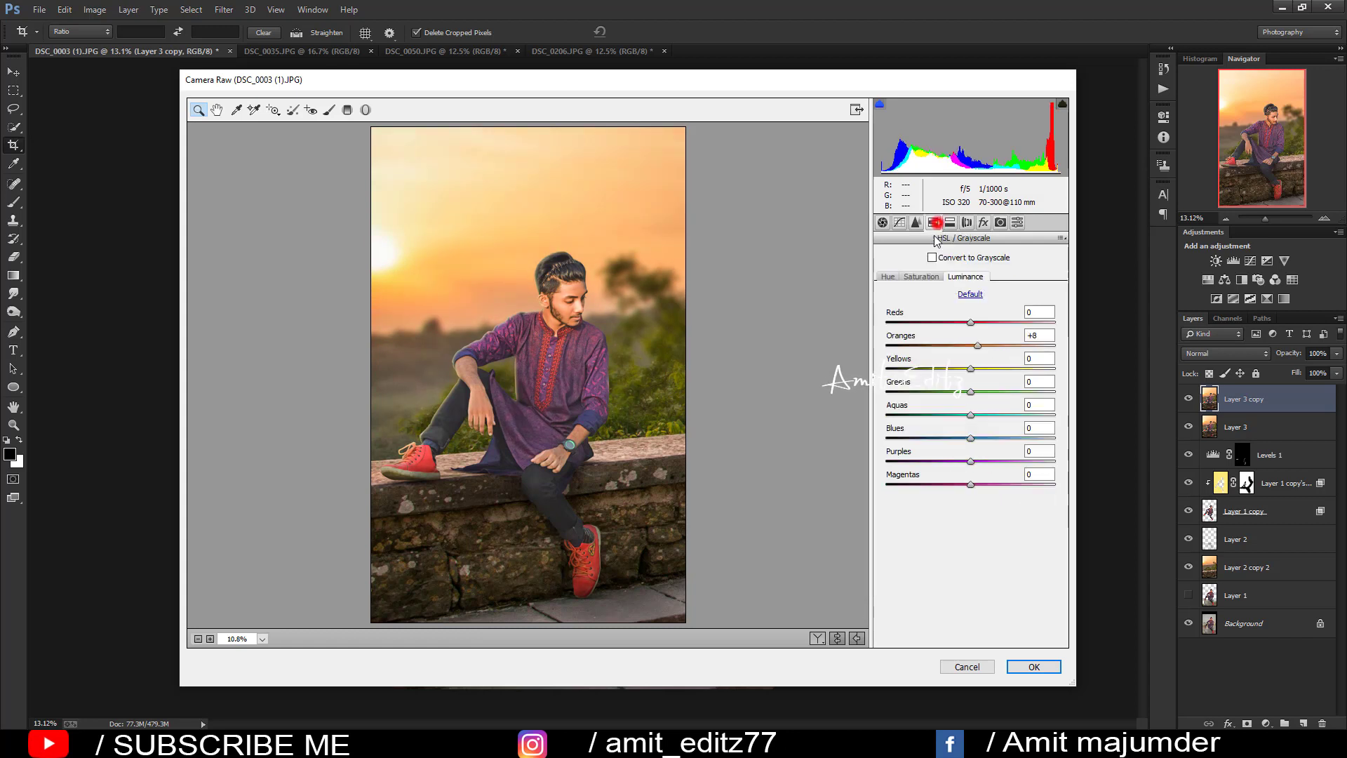
left_click(923, 277)
left_click_drag(971, 346, 961, 345)
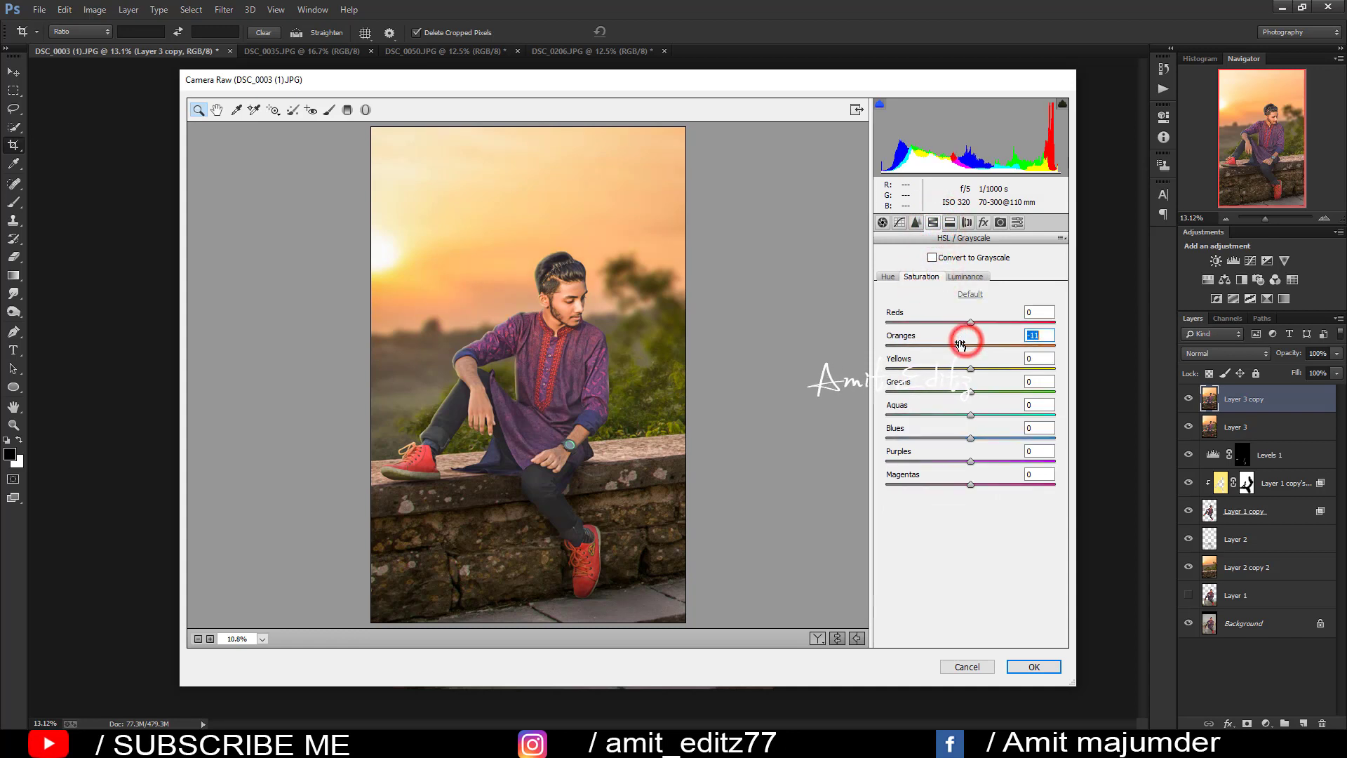
Step: Raise the Blue curve's black point; set parametric Highlights +4, Lights -6, Darks -8, Shadows -7
left_click(882, 222)
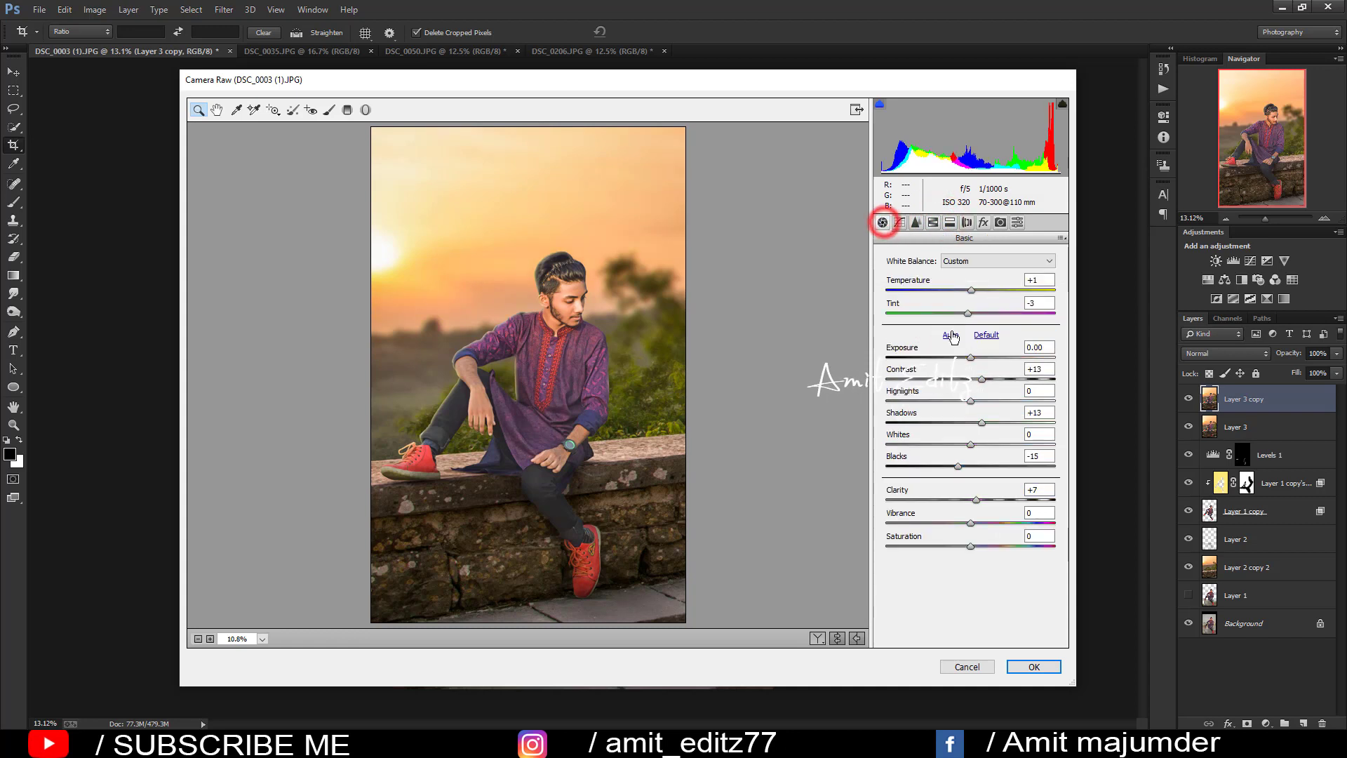
left_click(900, 221)
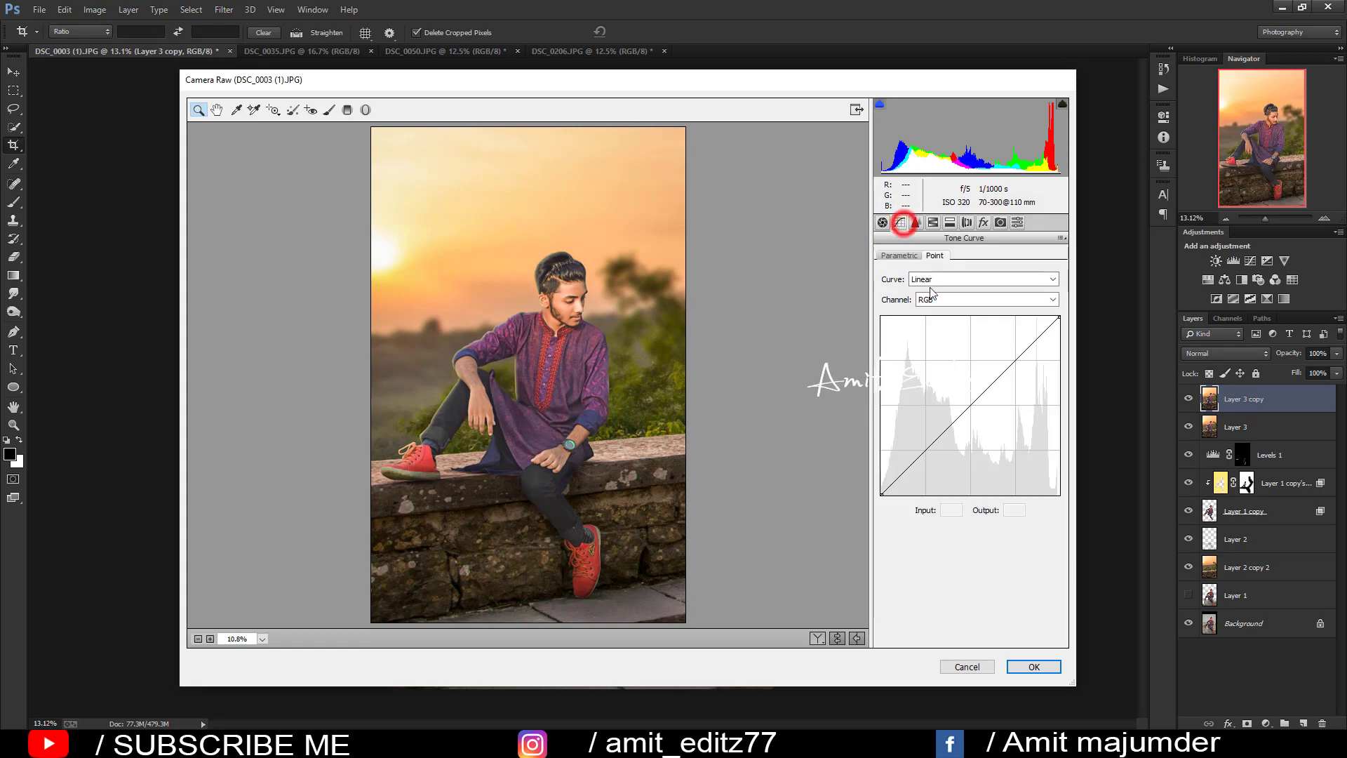
left_click(933, 298)
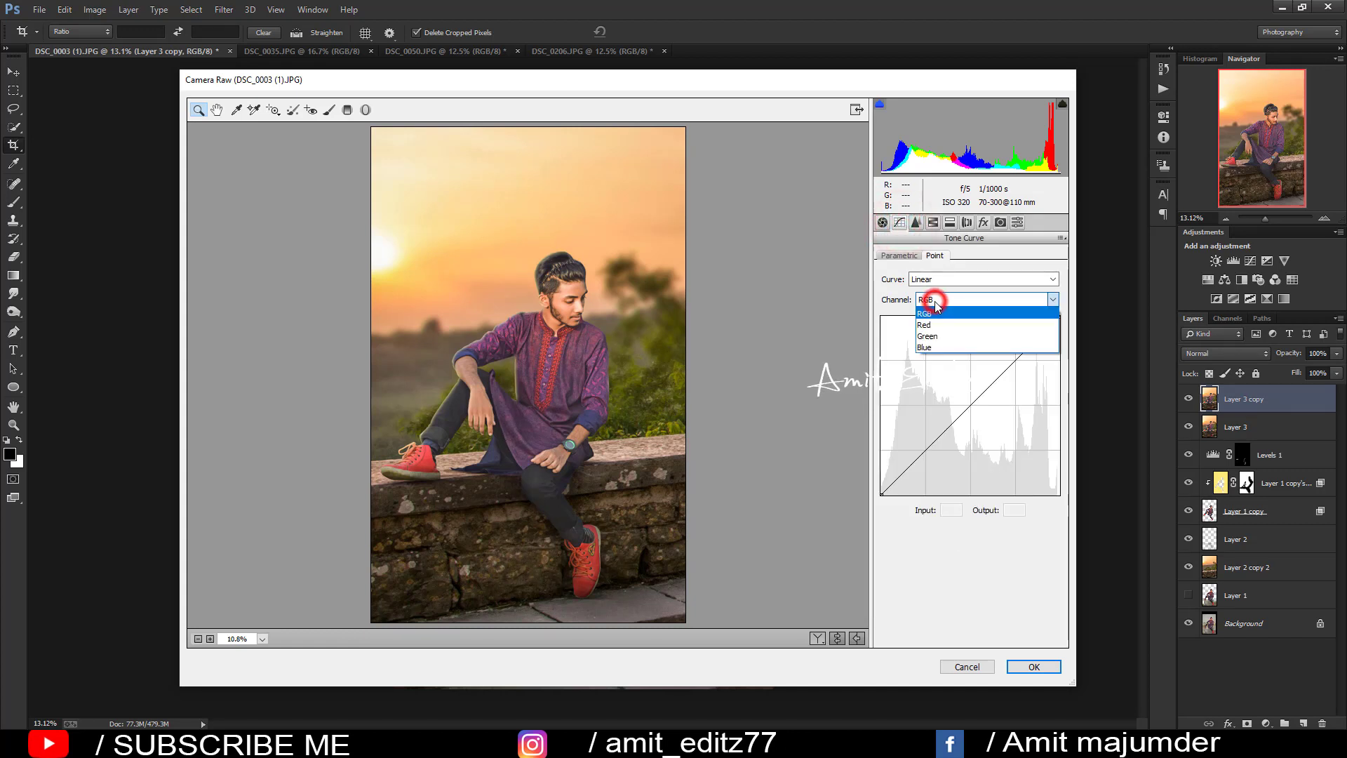
left_click(930, 347)
left_click(882, 491)
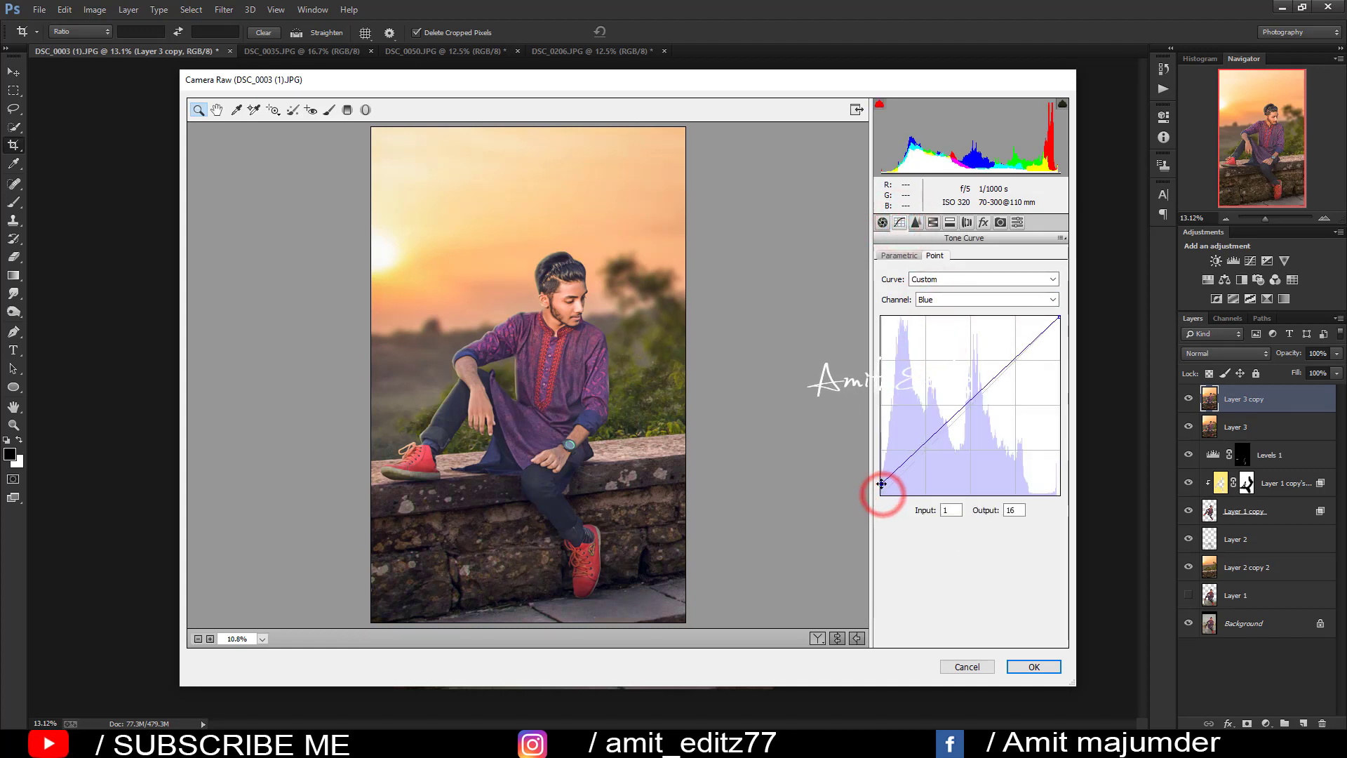
left_click_drag(882, 492, 881, 487)
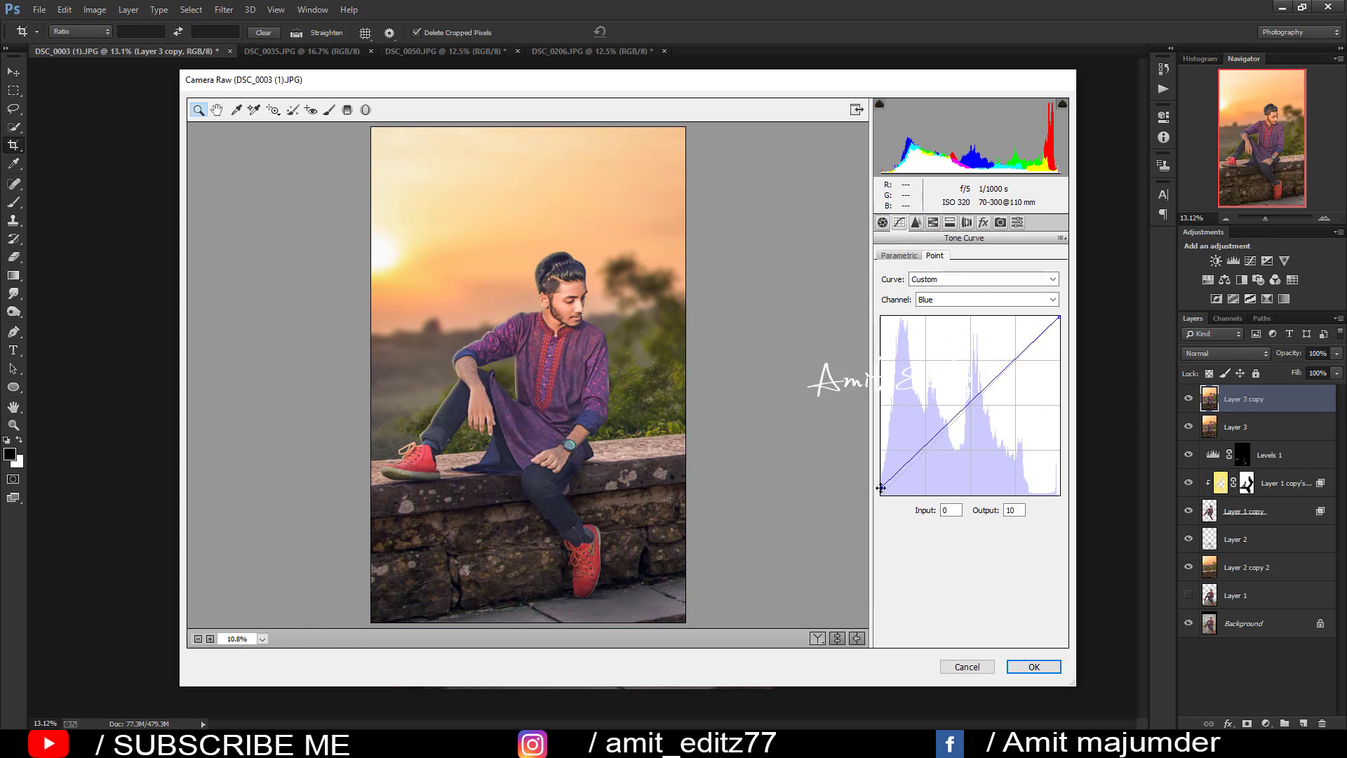
left_click(893, 257)
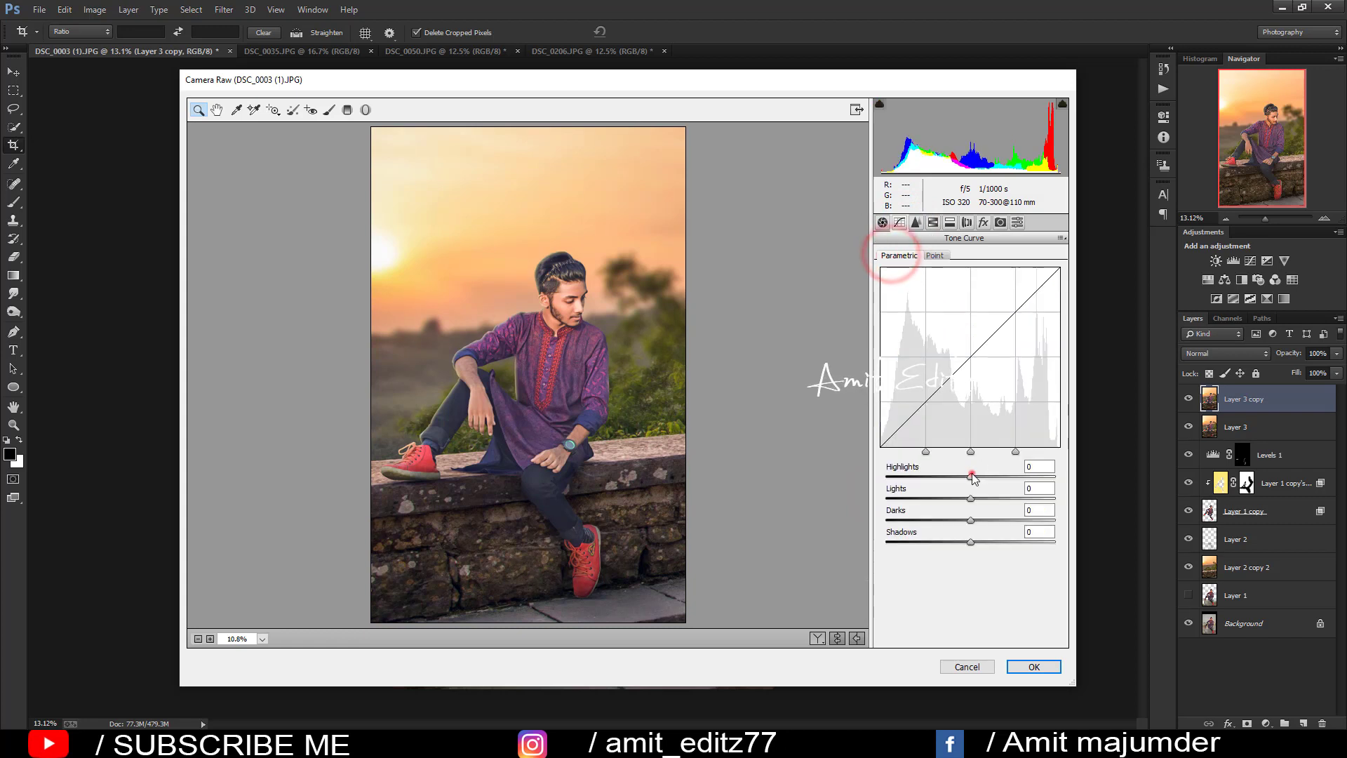
mouse_move(971, 477)
left_mouse_down()
mouse_move(949, 498)
mouse_move(966, 498)
mouse_move(951, 519)
mouse_move(964, 520)
mouse_move(957, 542)
left_mouse_up()
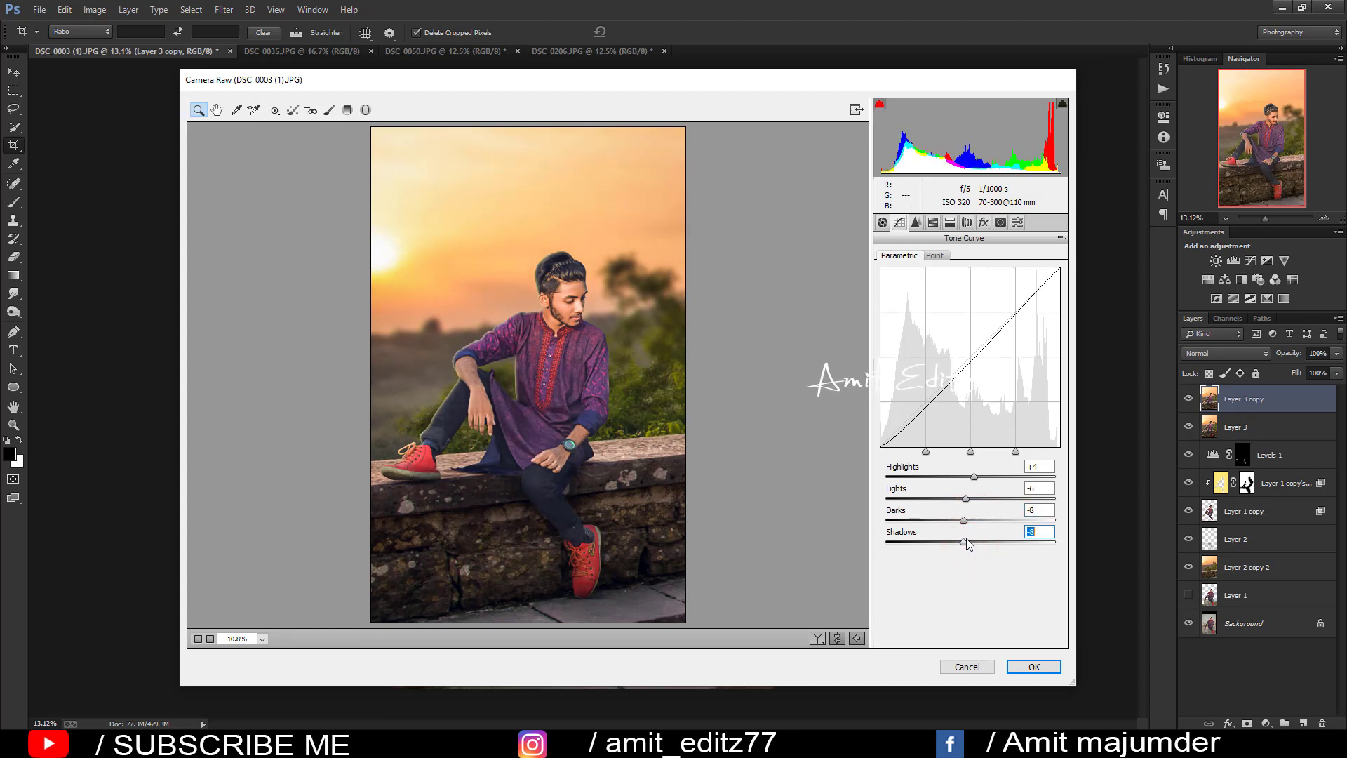
left_click_drag(964, 543, 968, 542)
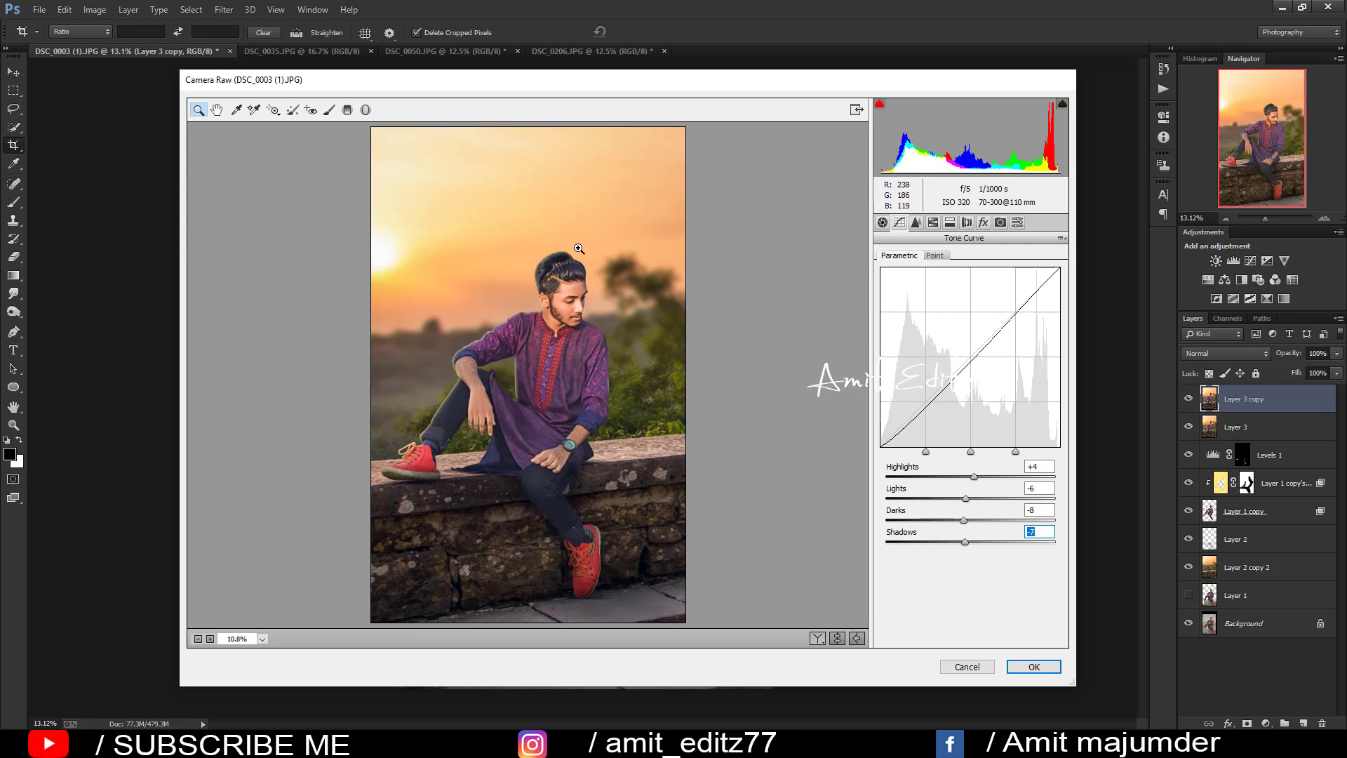
Step: Apply the Camera Raw grade to Layer 3 copy and zoom around to inspect the result
left_click(1034, 667)
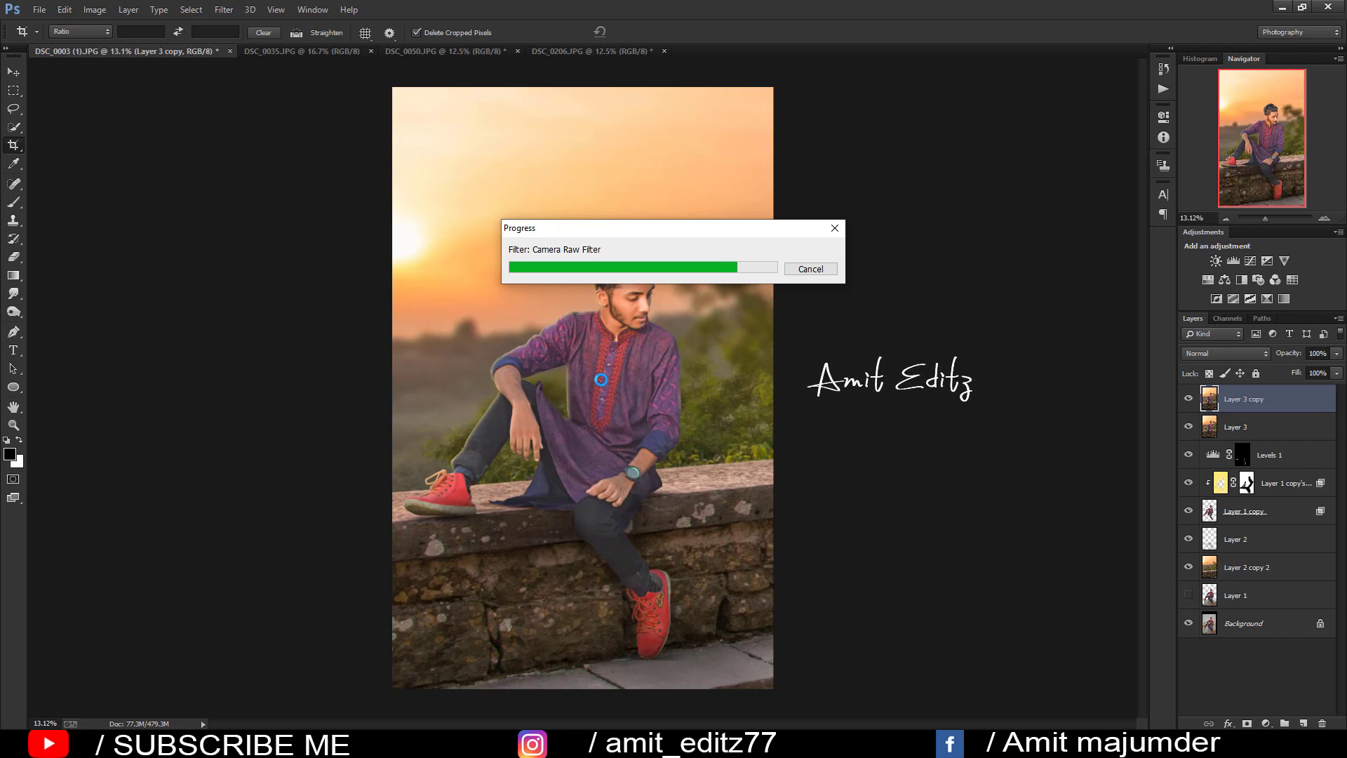
scroll(609, 376, "up", 4)
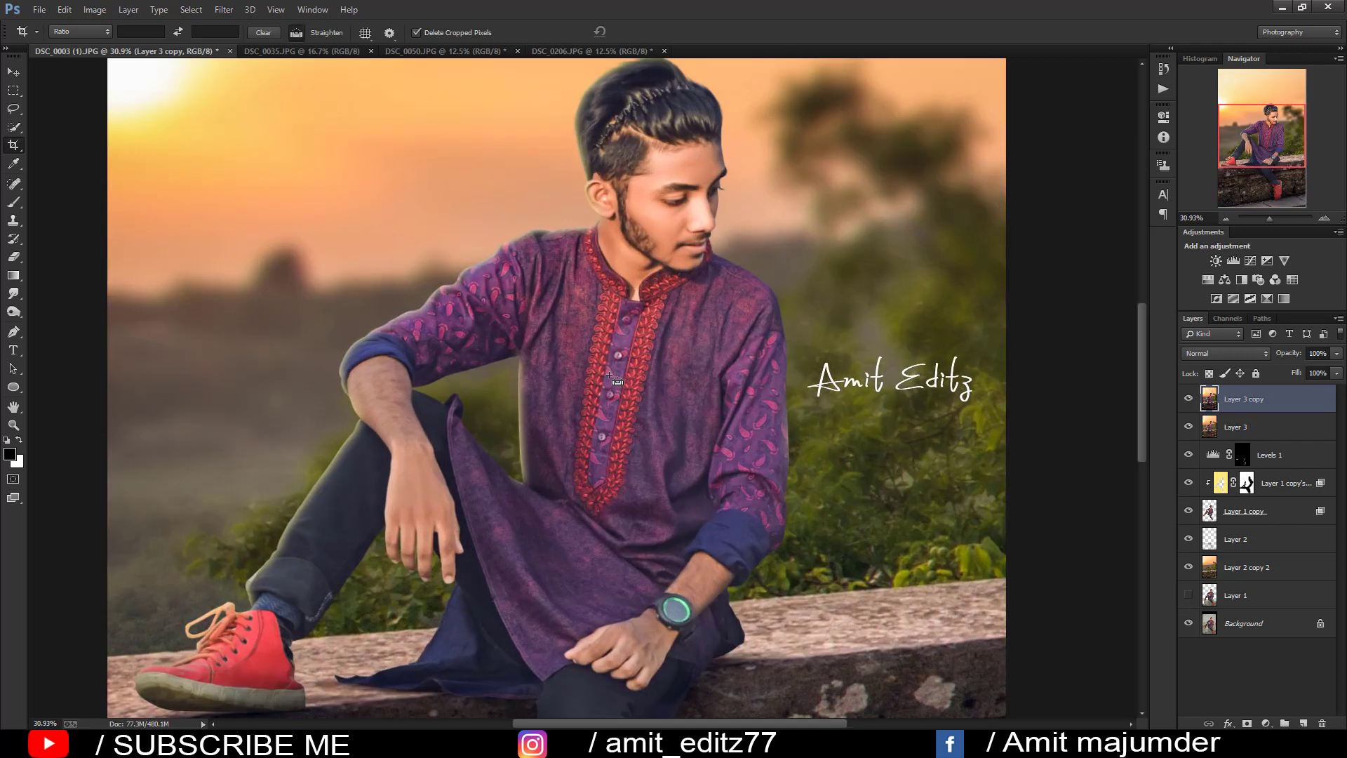
scroll(616, 380, "up", 3)
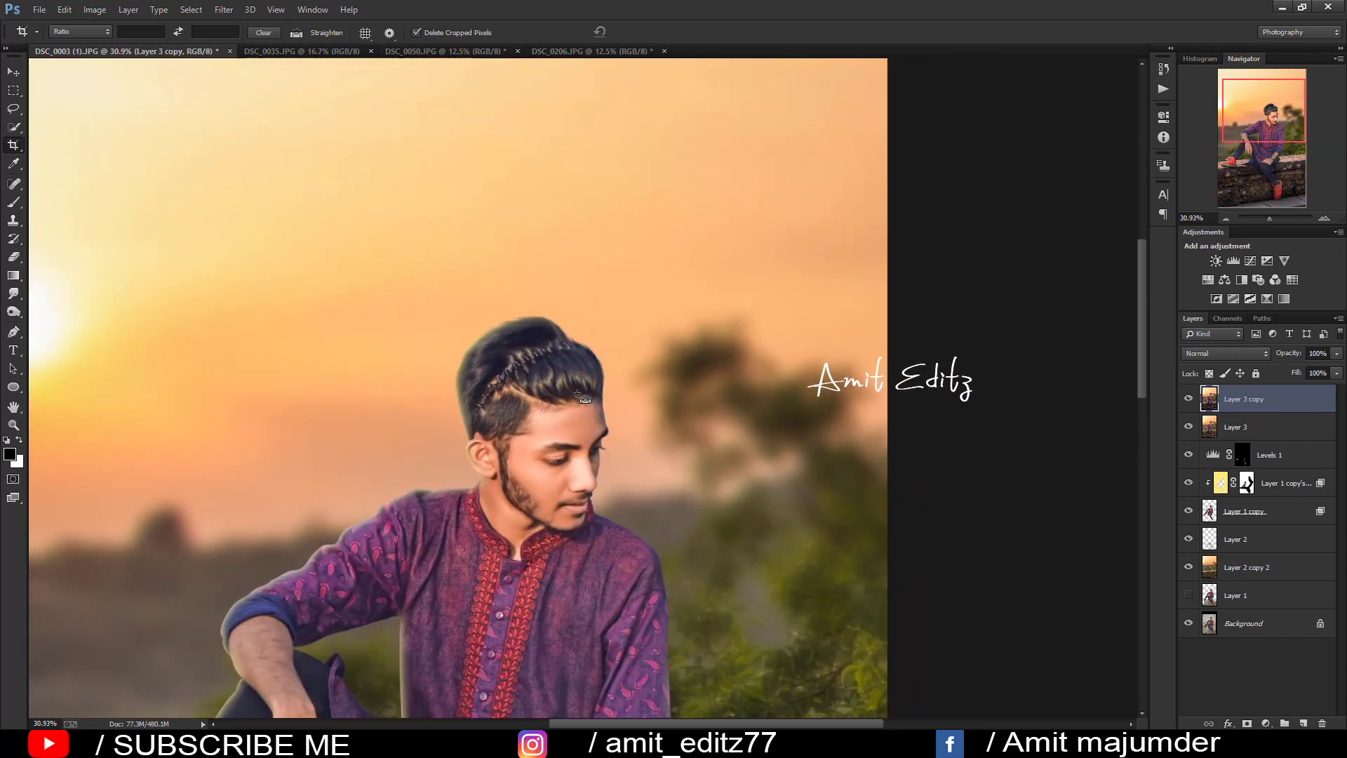
scroll(579, 395, "up", 2)
scroll(579, 395, "down", 2)
scroll(579, 395, "down", 3)
scroll(579, 395, "down", 2)
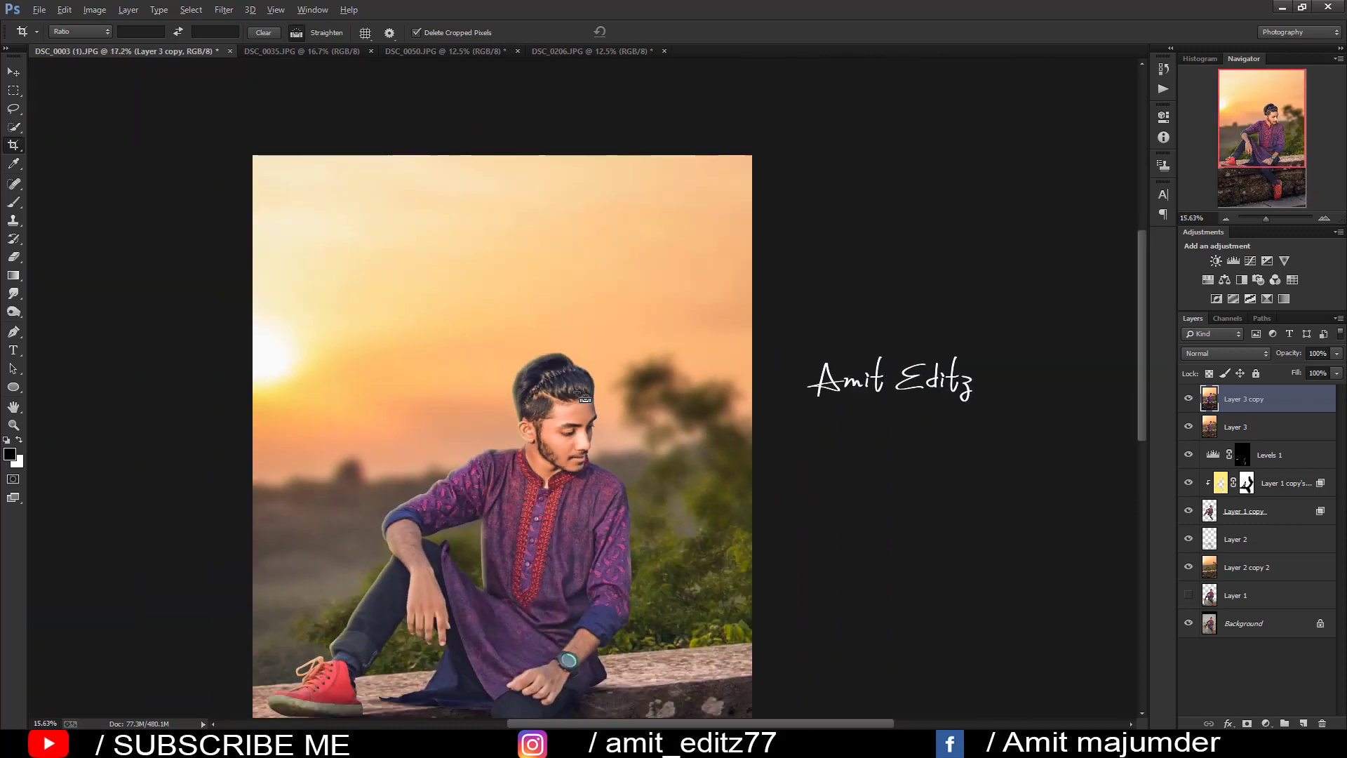
scroll(579, 395, "down", 2)
scroll(579, 395, "down", 1)
scroll(580, 395, "down", 2)
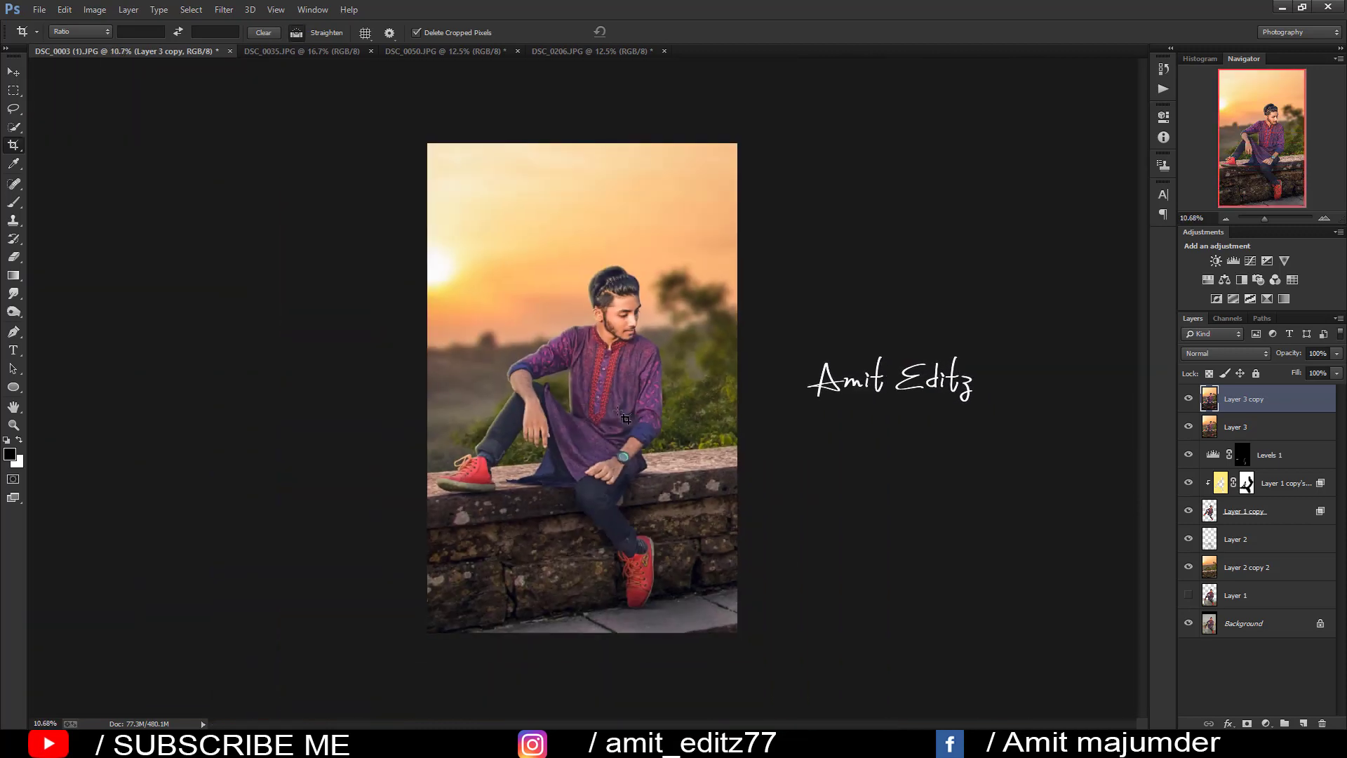
Step: Duplicate Layer 3 copy and add Color Balance with Highlights Cyan-Red -3, Magenta-Green -2, Yellow-Blue -5
left_click_drag(1246, 398, 1303, 722)
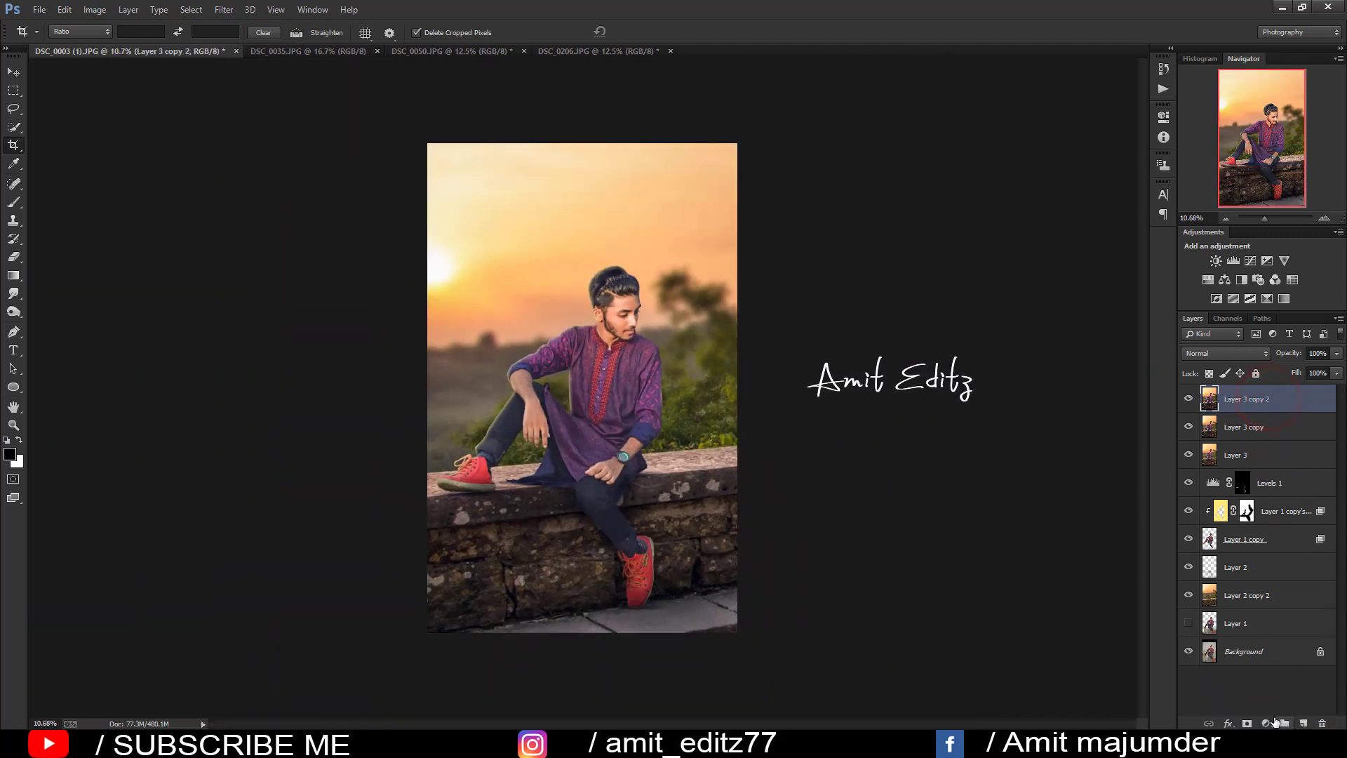
left_click(1266, 723)
left_click(1246, 563)
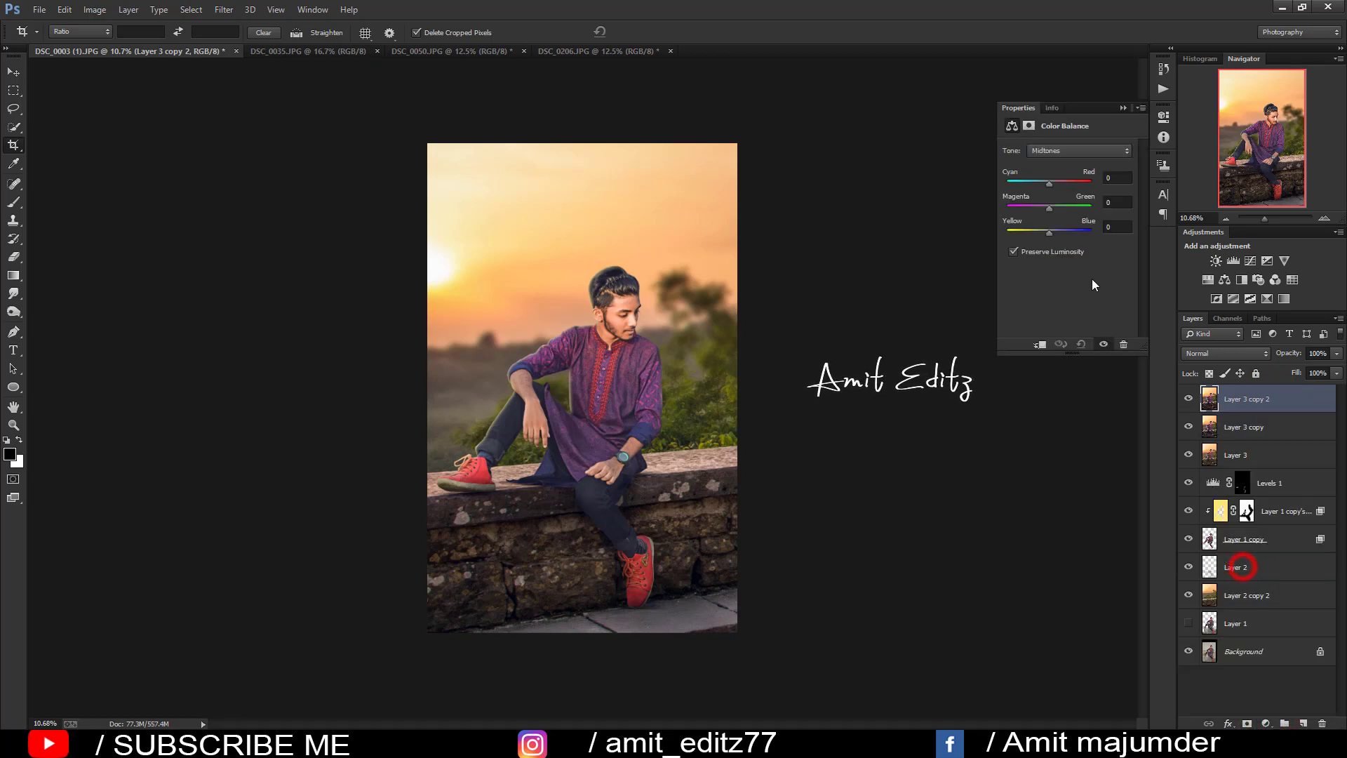
left_click(1062, 152)
left_click(1067, 186)
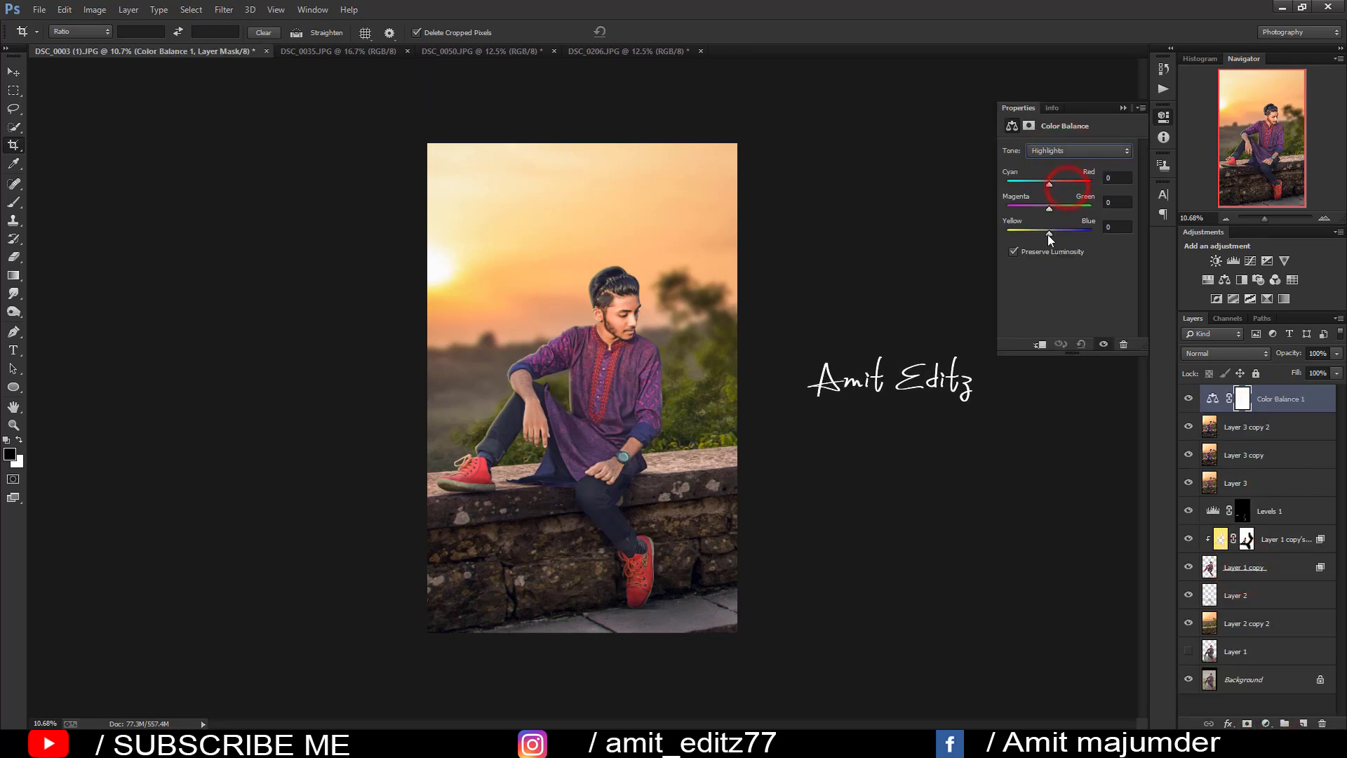
left_click_drag(1044, 234, 1043, 234)
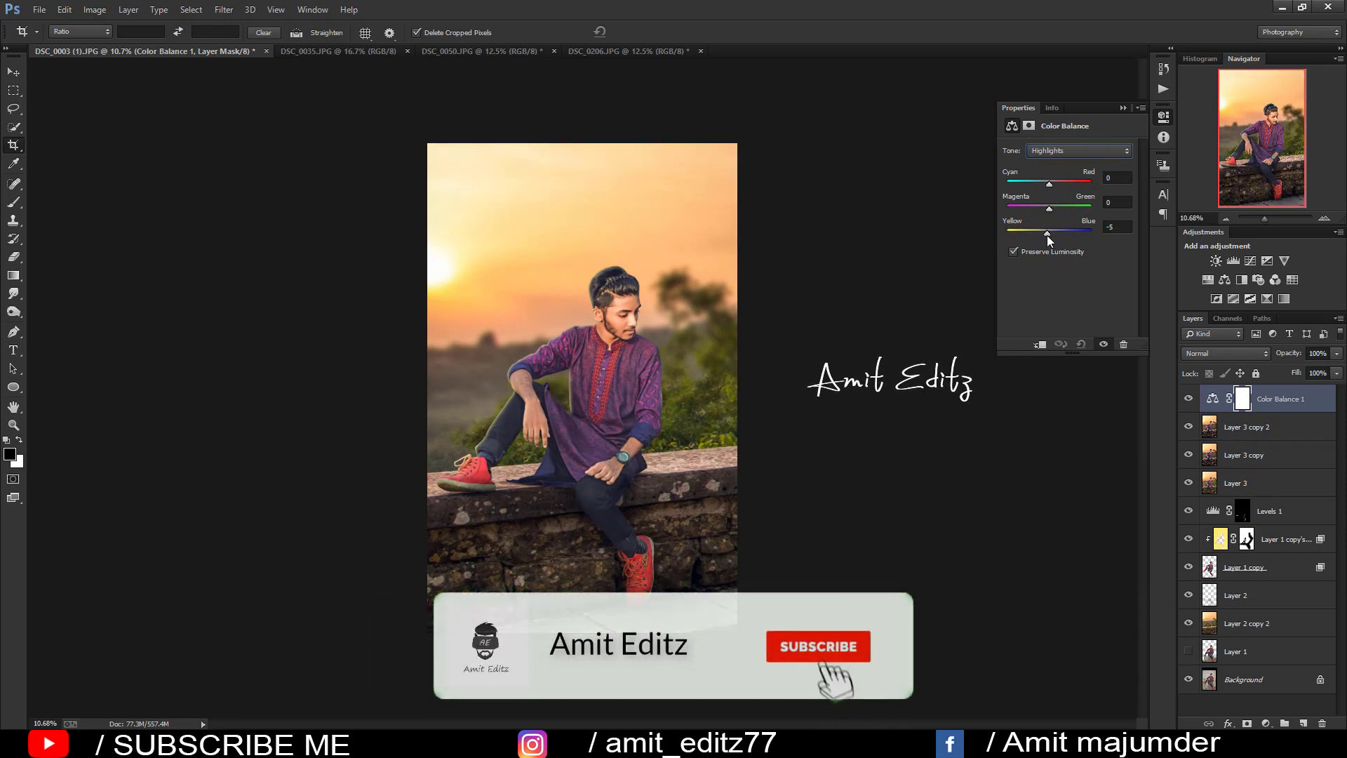
left_click_drag(1047, 233, 1044, 208)
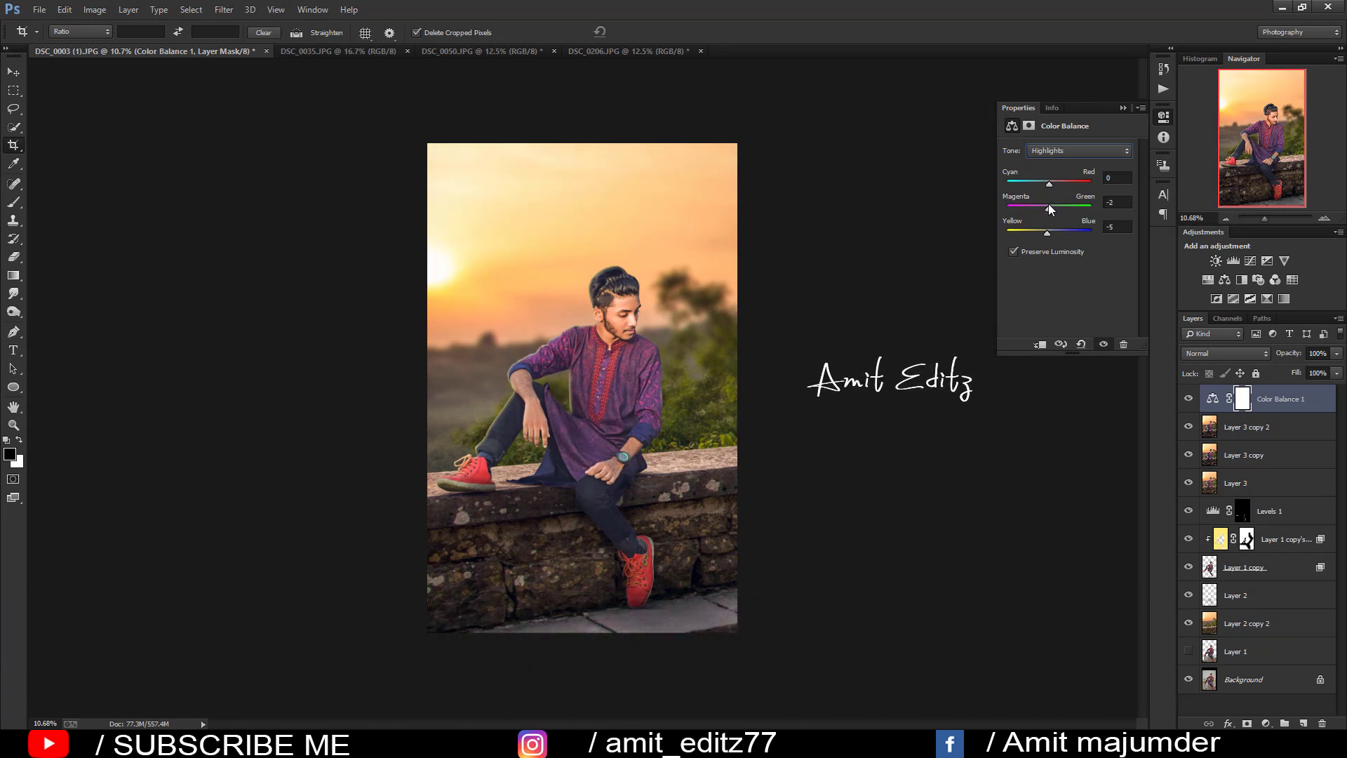
left_click_drag(1048, 190, 1058, 189)
left_click(1122, 109)
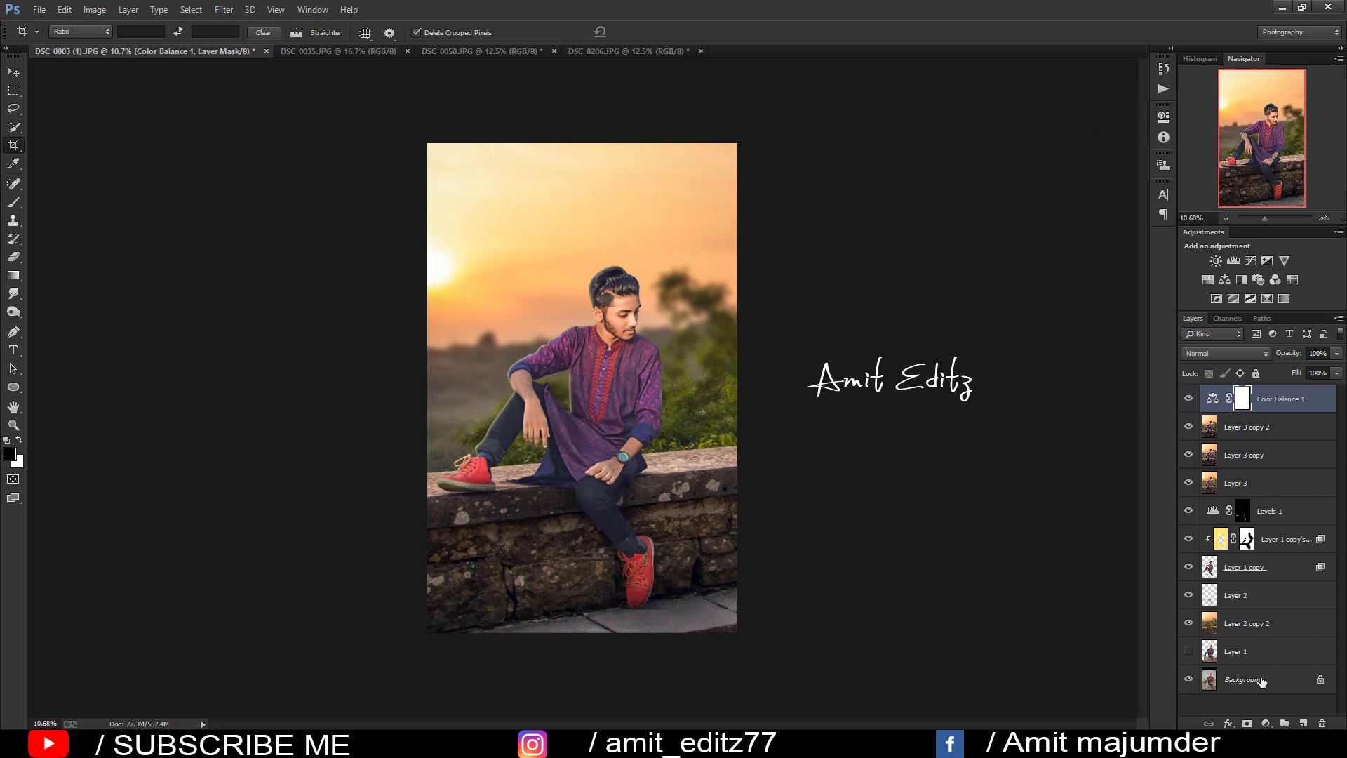
Step: Add a Selective Color layer with Blacks at Cyan +5, Magenta 0, Yellow -5, Black -6
left_click(1266, 725)
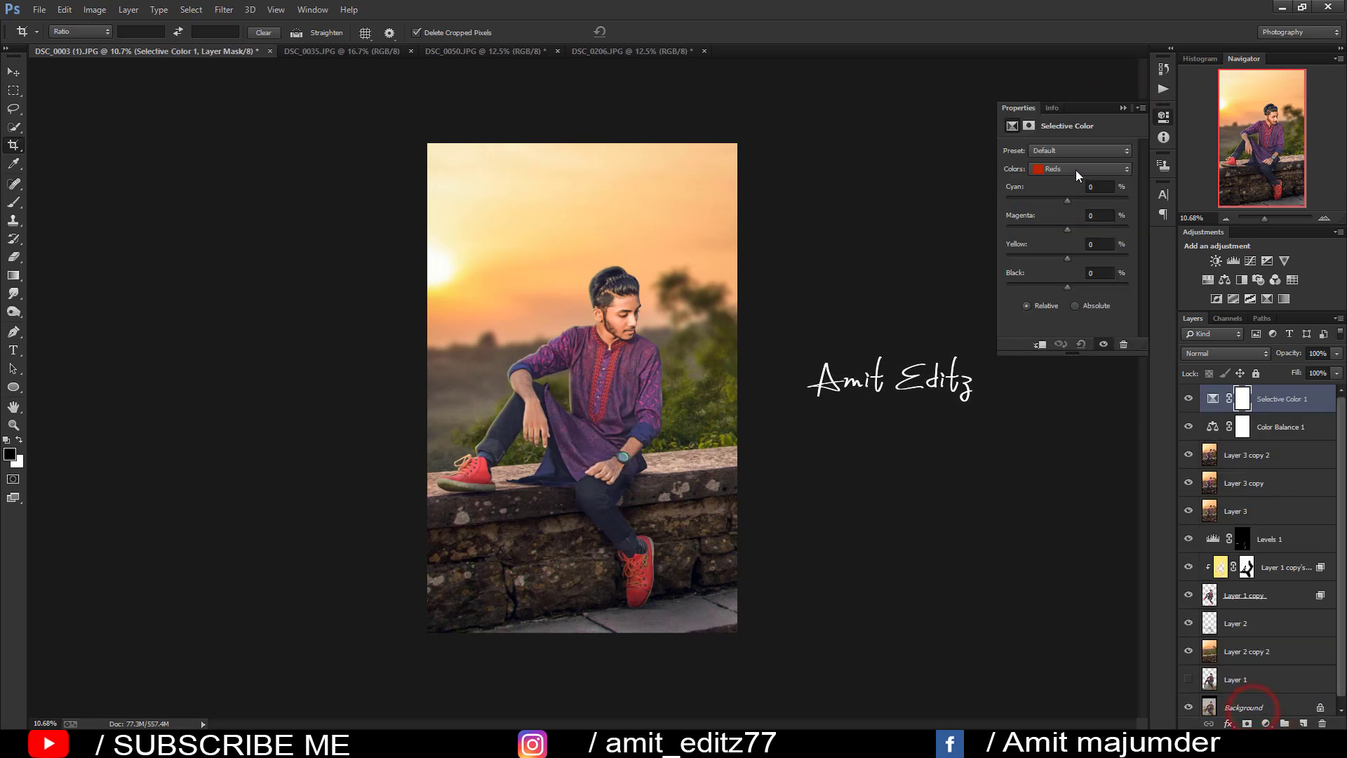
left_click(1073, 169)
left_click(1060, 273)
left_click_drag(1067, 227, 1066, 227)
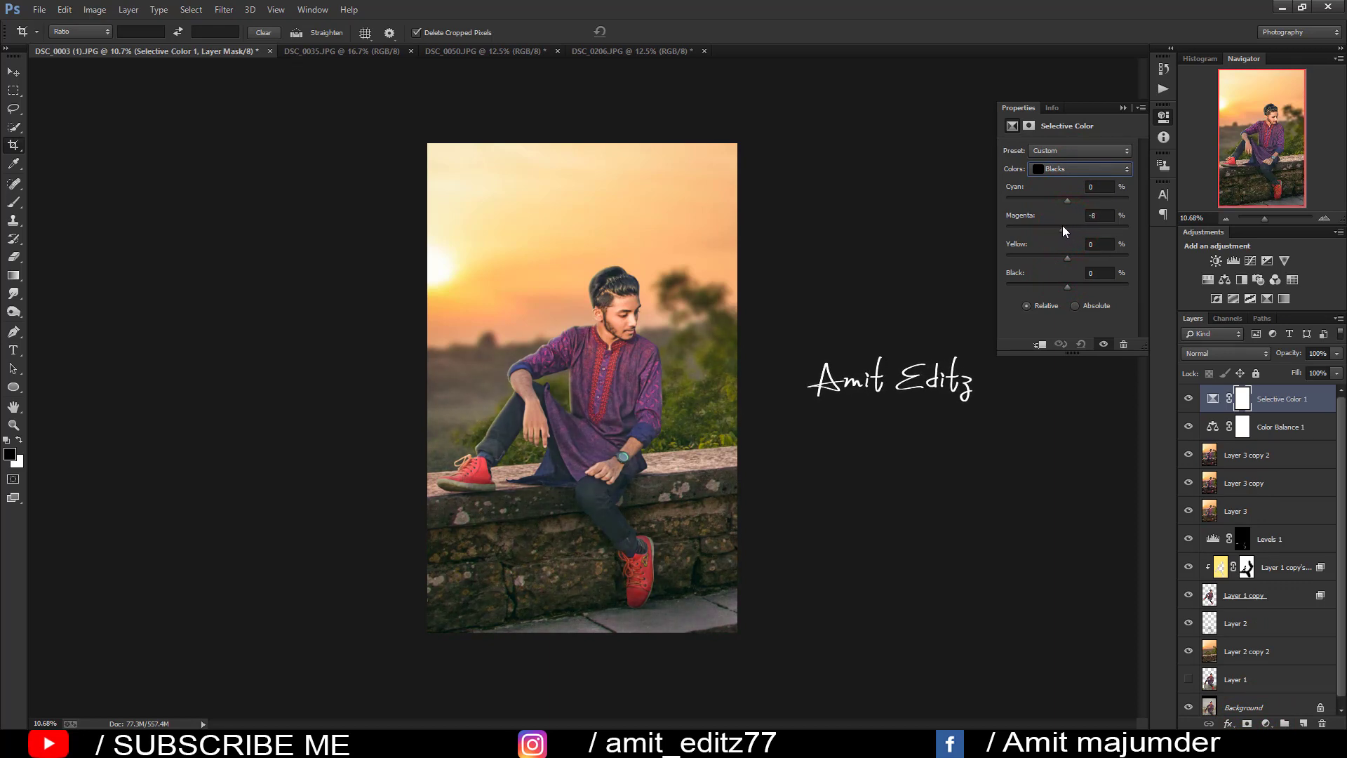
left_click(1063, 227)
double_click(1096, 216)
type("0")
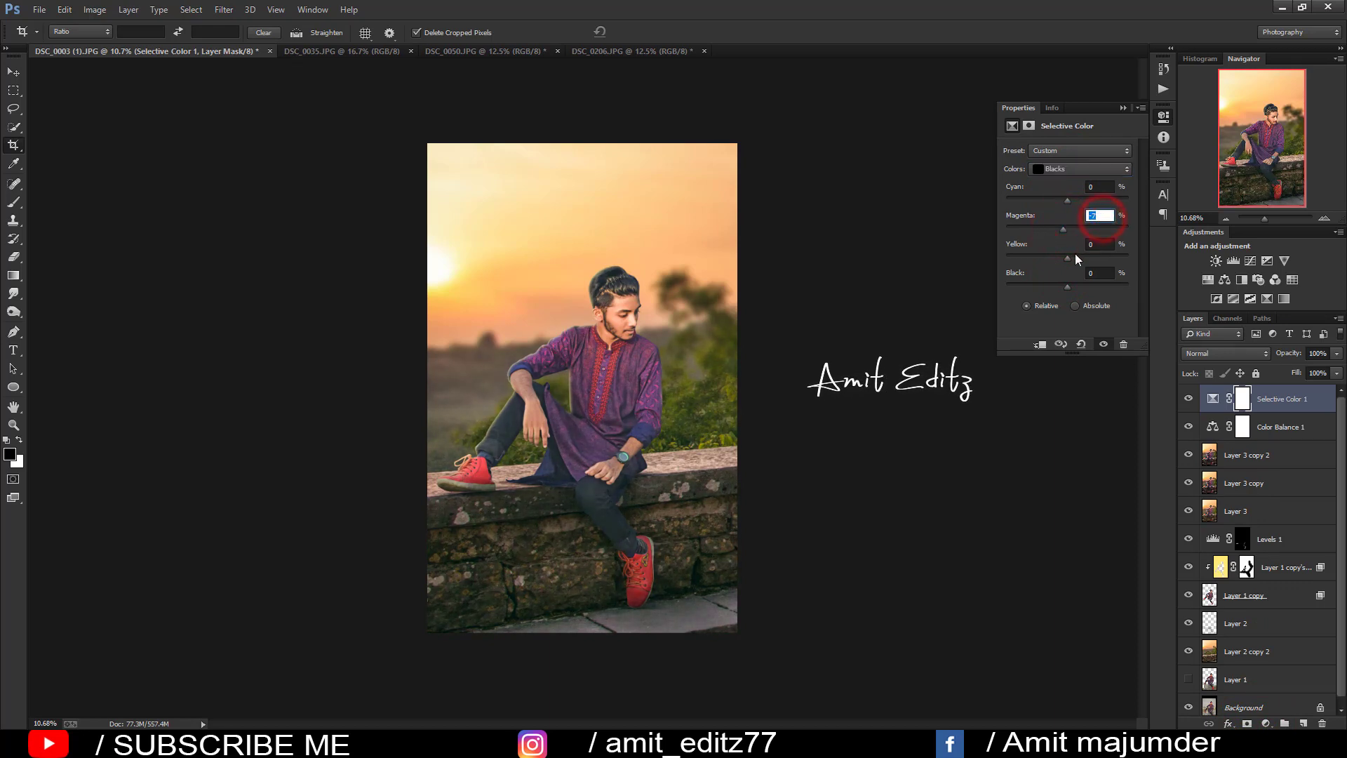
left_click(1065, 257)
left_click_drag(1063, 202, 1072, 202)
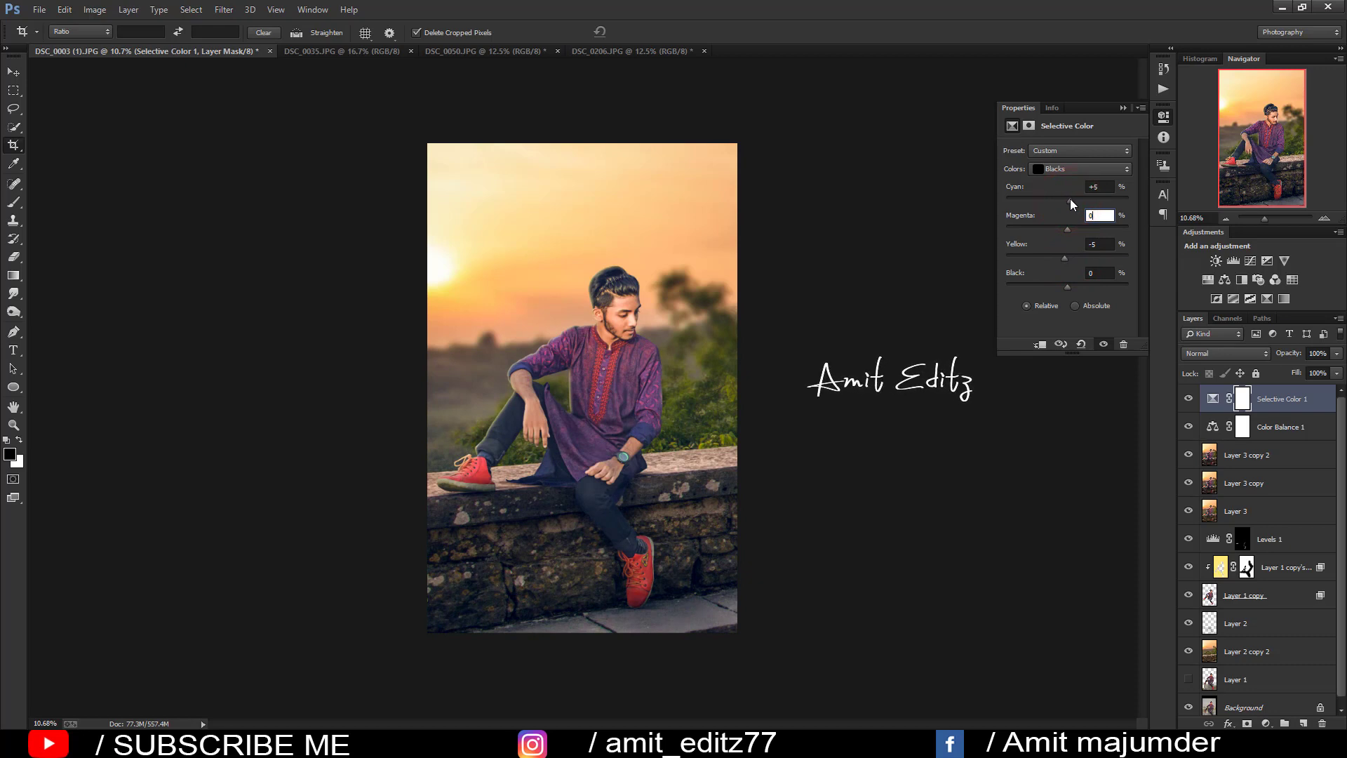
left_click_drag(1067, 287, 1062, 288)
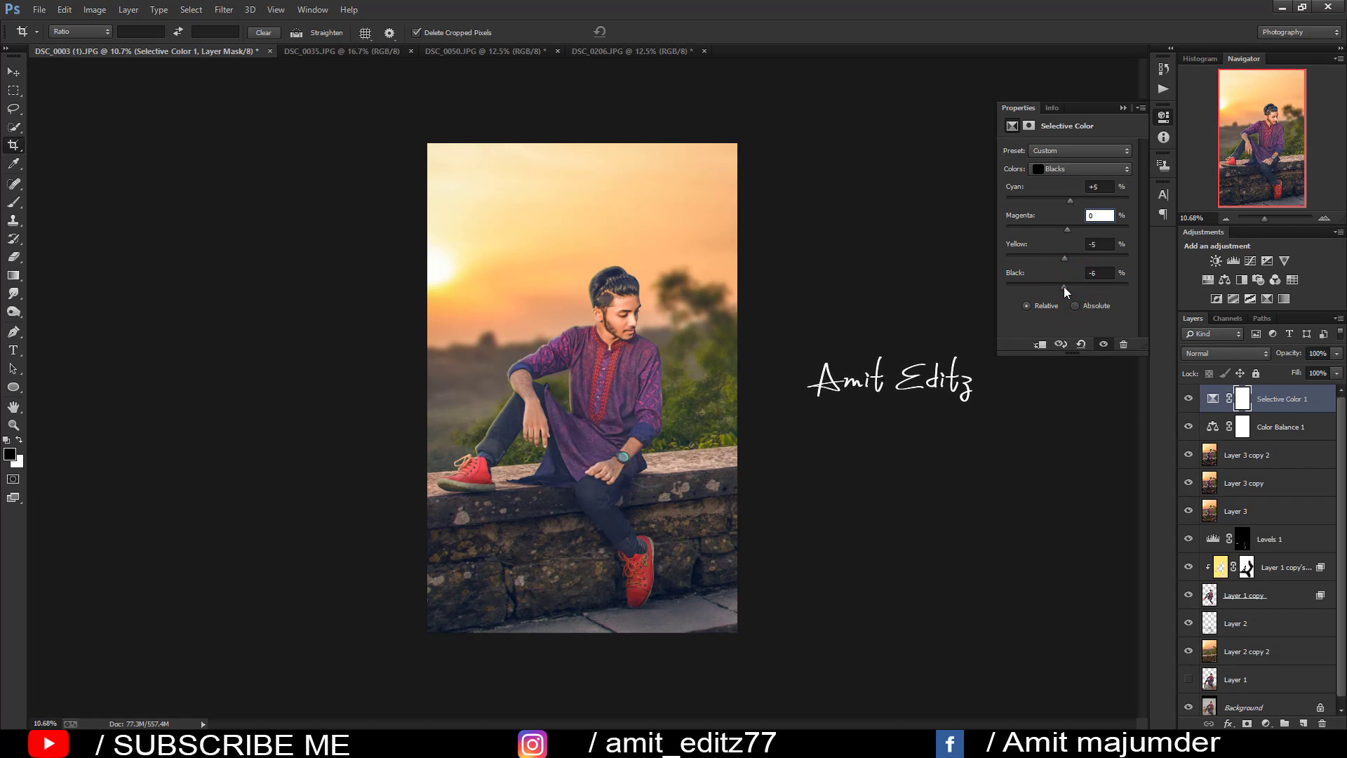
Step: Set the Selective Color Neutrals to Cyan -2, Magenta 0, Yellow +2, Black -5
left_click(1080, 168)
left_click(1058, 258)
left_click_drag(1067, 201, 1073, 202)
left_click_drag(1081, 199, 1060, 202)
left_click_drag(1068, 231, 1068, 226)
left_click(1101, 217)
type("0")
left_click_drag(1068, 258, 1061, 261)
mouse_move(1063, 289)
left_mouse_down()
mouse_move(1077, 281)
mouse_move(1064, 283)
left_mouse_up()
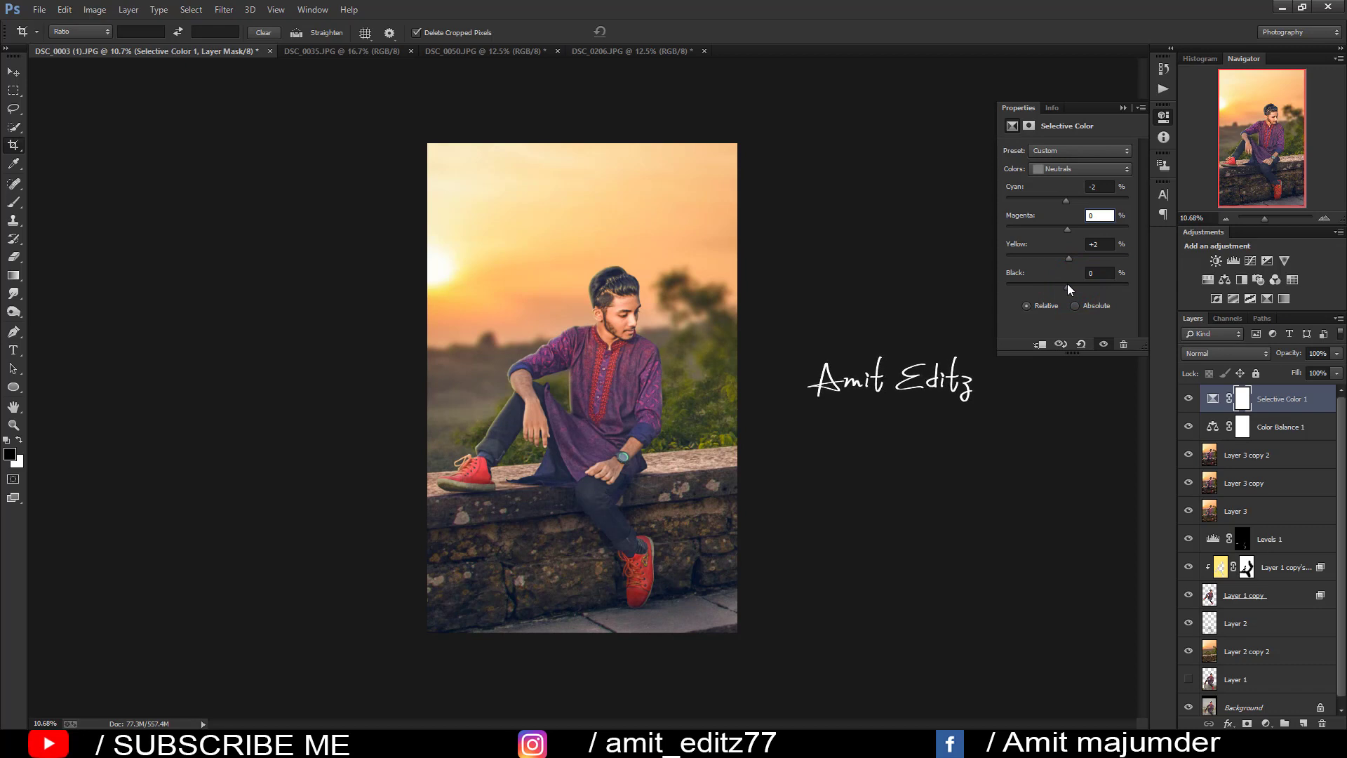
Step: Try Cyan and Magenta on Selective Color Whites, reset to 0, and select Color Balance 1 too
left_click(1071, 169)
left_click(1065, 247)
left_click_drag(1066, 201, 1033, 201)
left_click_drag(1067, 227, 1123, 230)
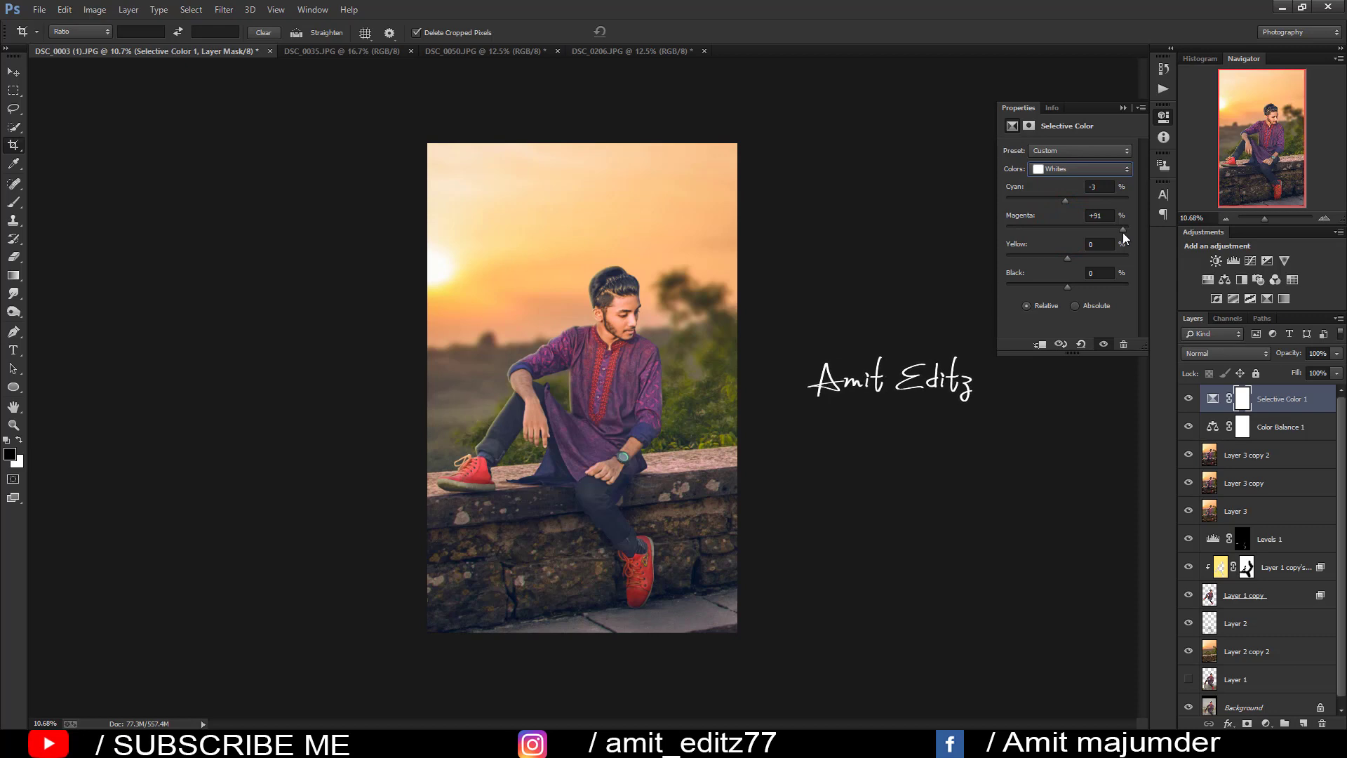
left_click_drag(1123, 229, 1085, 230)
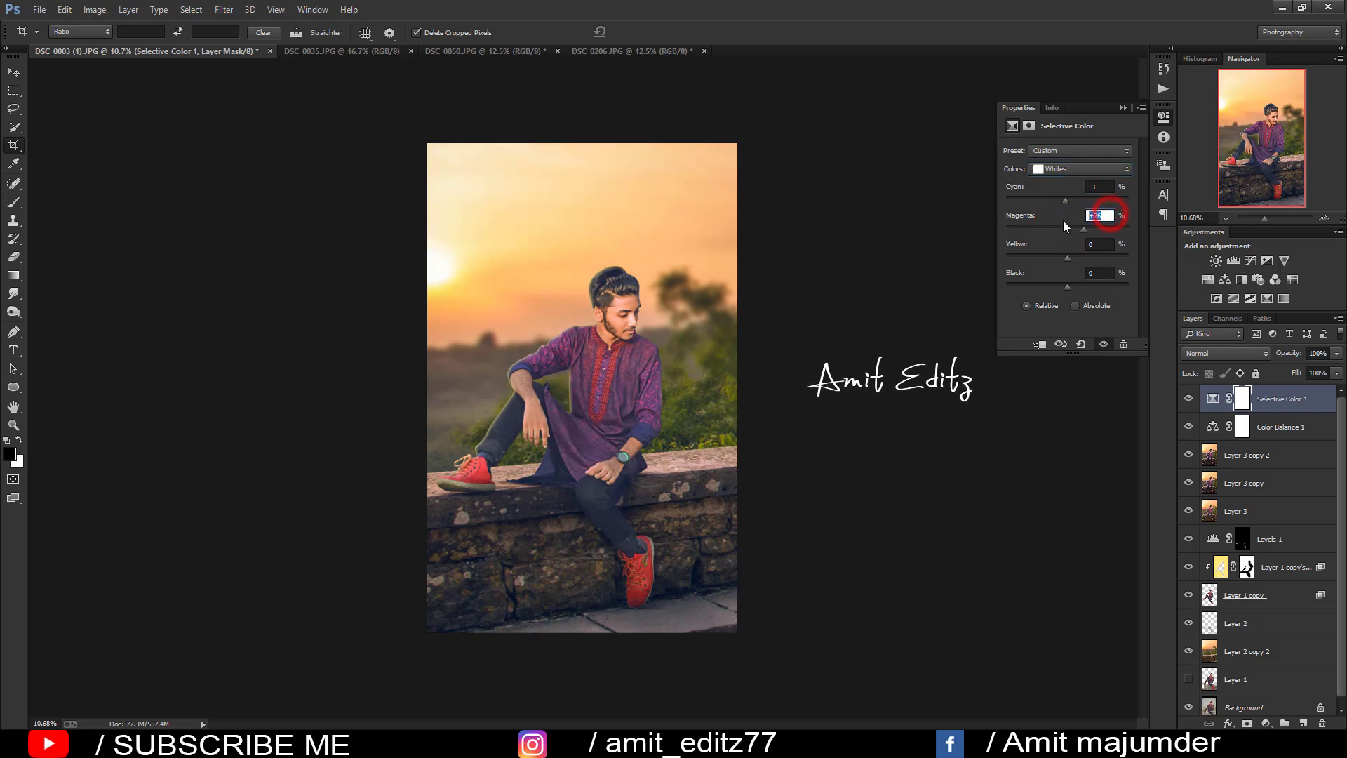
type("0")
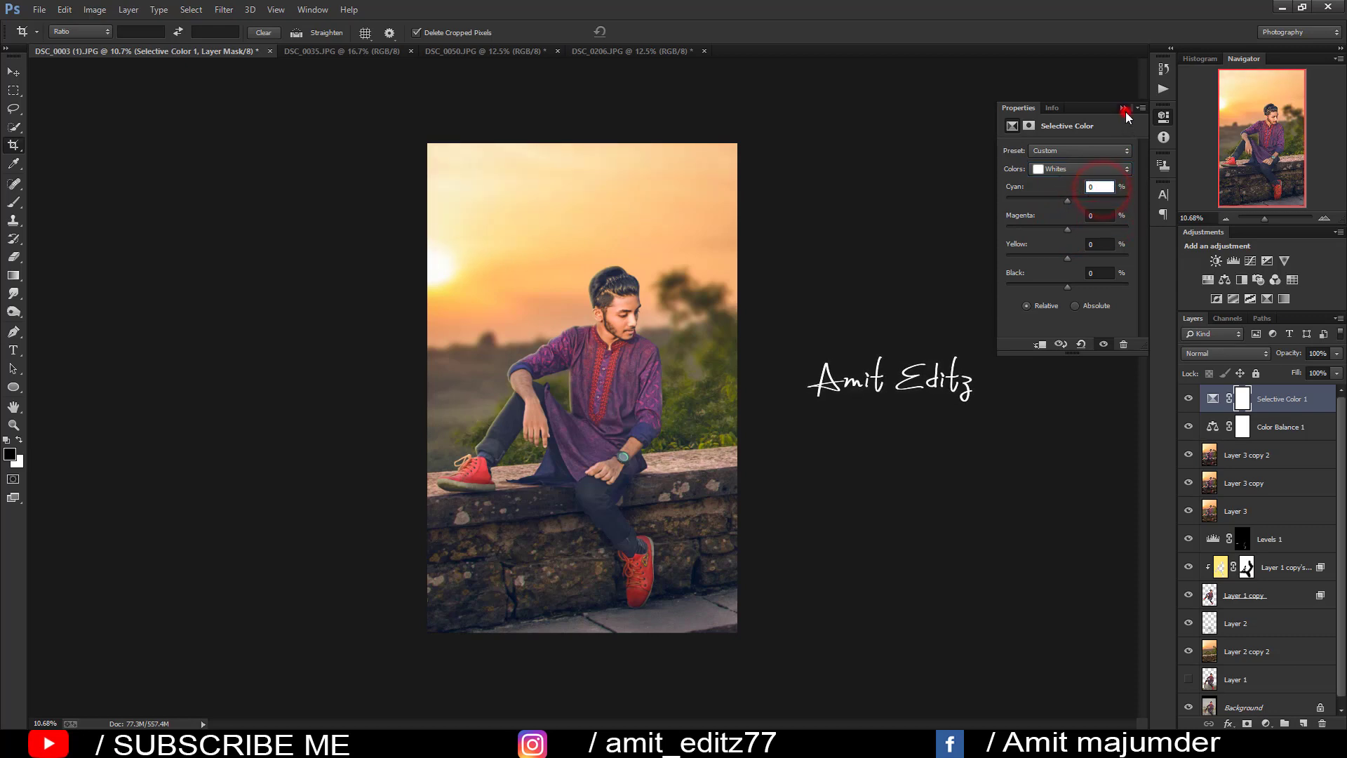
left_click(1122, 108)
left_click(1272, 436, "shift")
Step: Merge the three selected layers into a single Selective Color 1 layer
right_click(1263, 455)
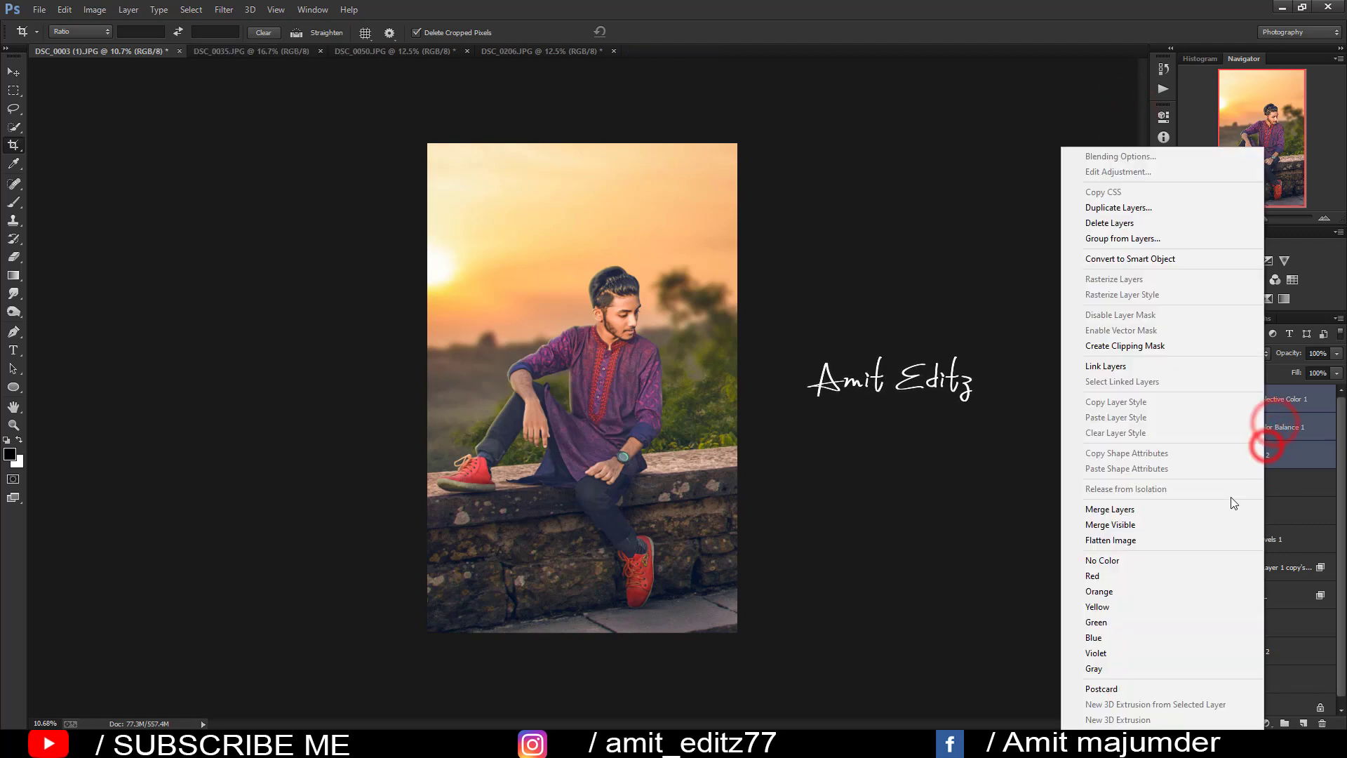
left_click(1163, 511)
scroll(631, 350, "up", 2)
scroll(636, 344, "up", 4)
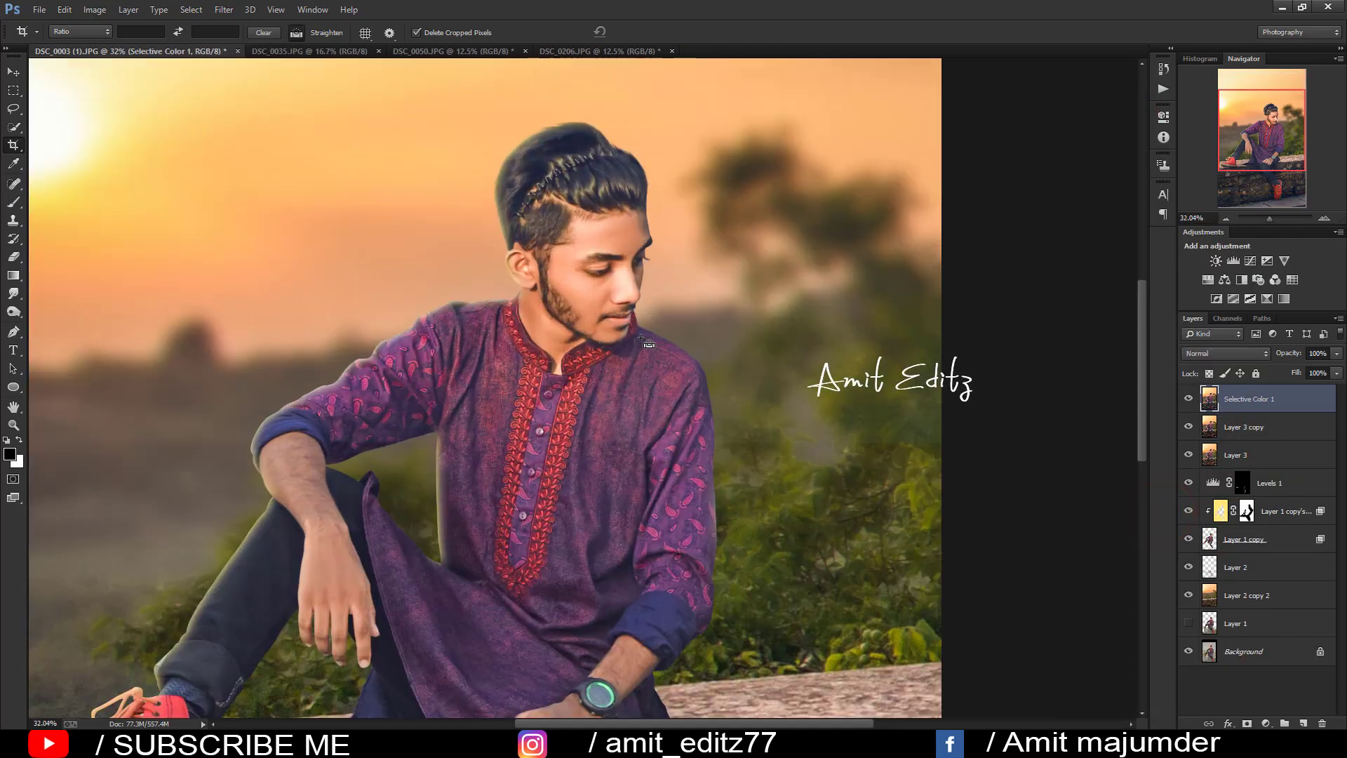
scroll(502, 364, "up", 3)
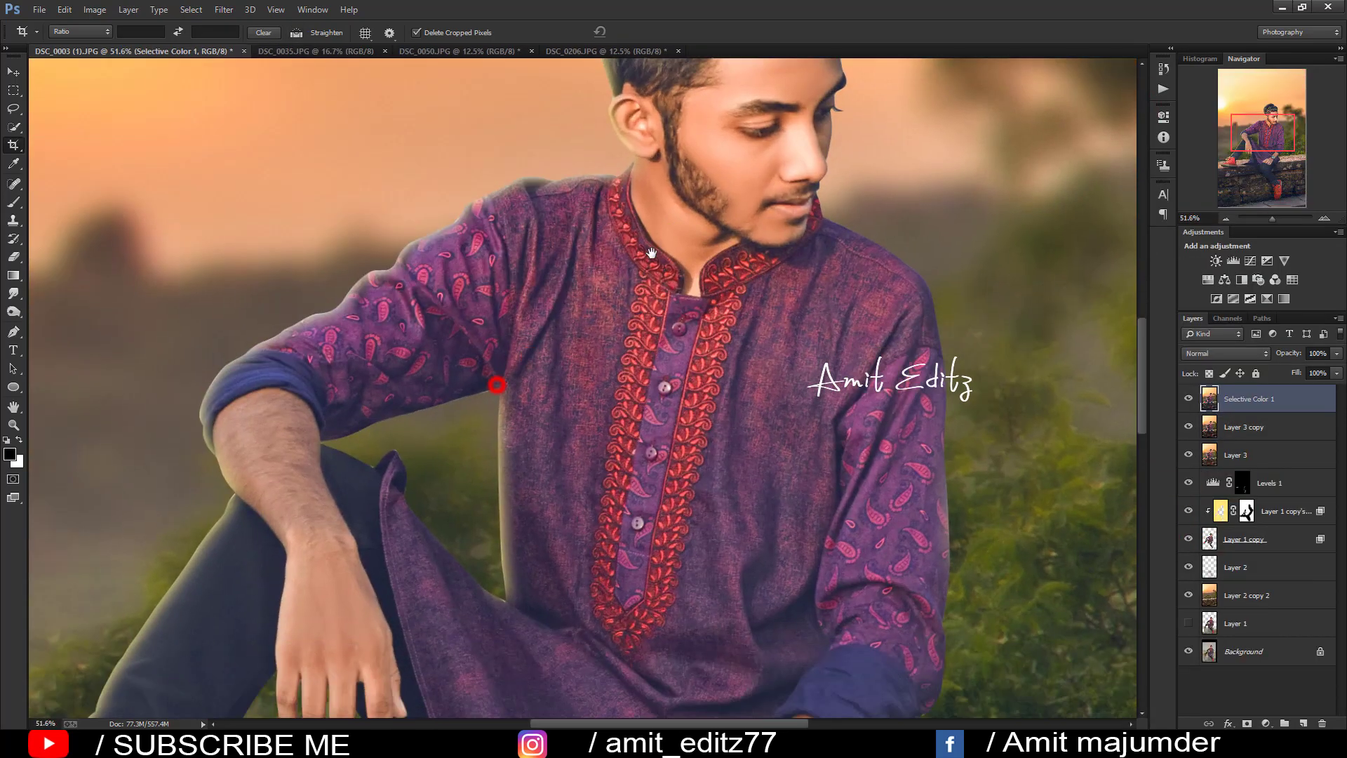
Step: Bring the man's arm and knee into view and select the Dodge Tool
left_click_drag(498, 384, 627, 242)
scroll(627, 242, "down", 2)
scroll(627, 242, "down", 2)
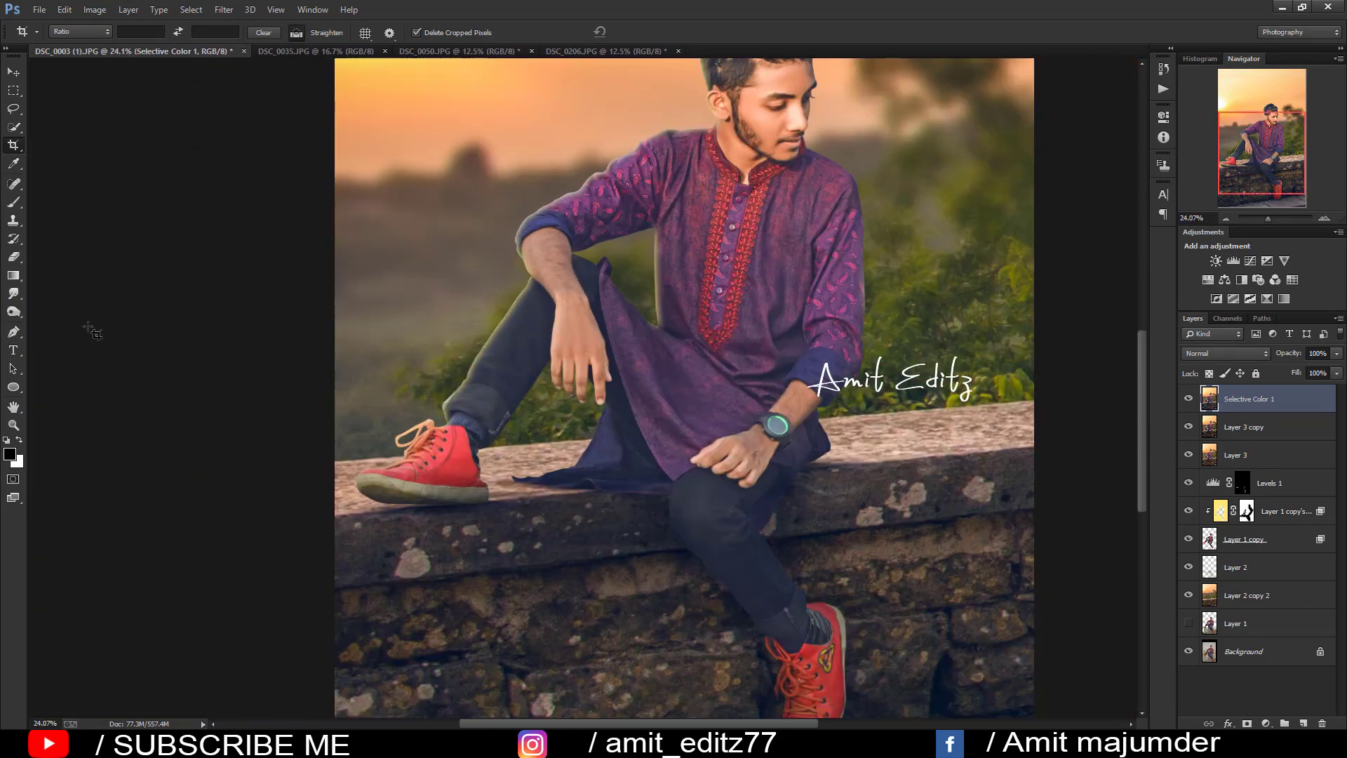
left_click(13, 312)
left_click(56, 309)
Step: Zoom in on the man's torso and arm with a 105 px brush
scroll(631, 316, "up", 2)
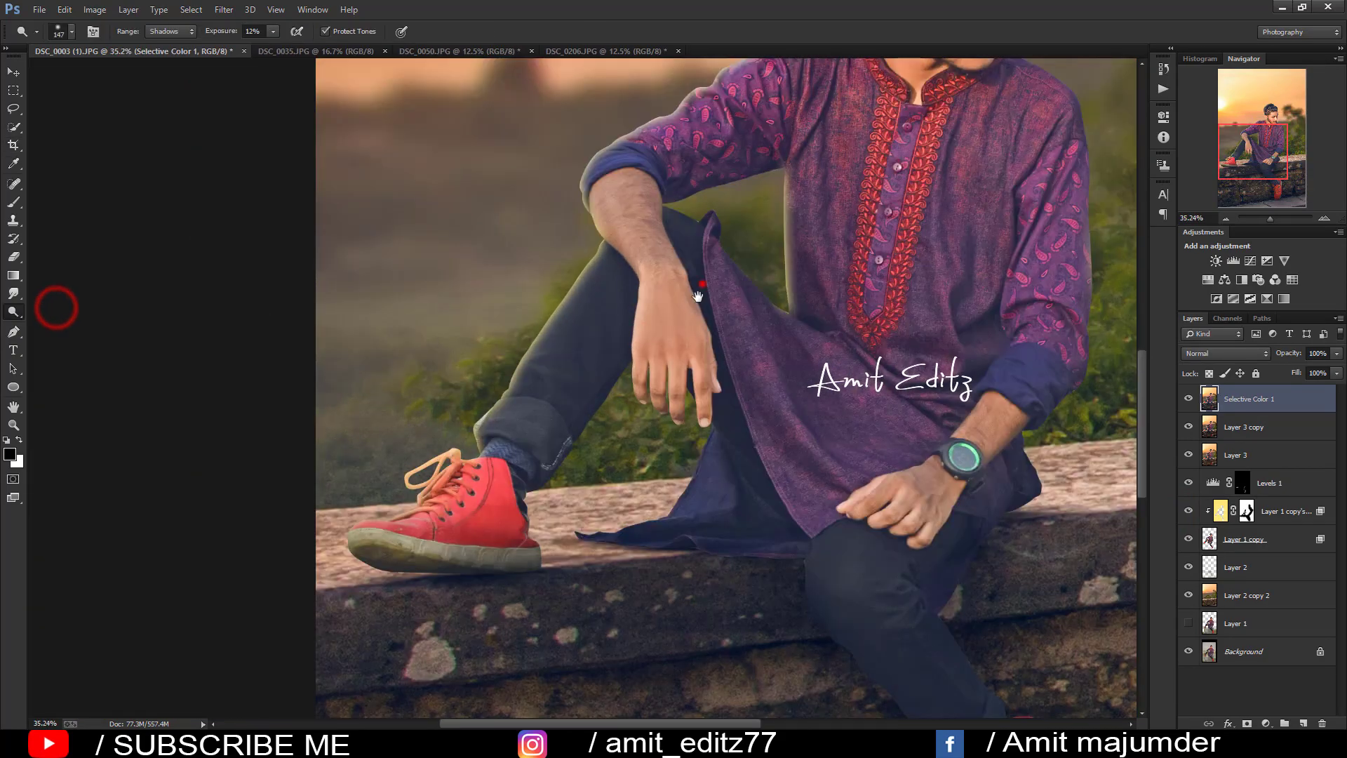
left_click_drag(737, 140, 601, 414)
scroll(607, 375, "up", 2)
scroll(673, 292, "up", 1)
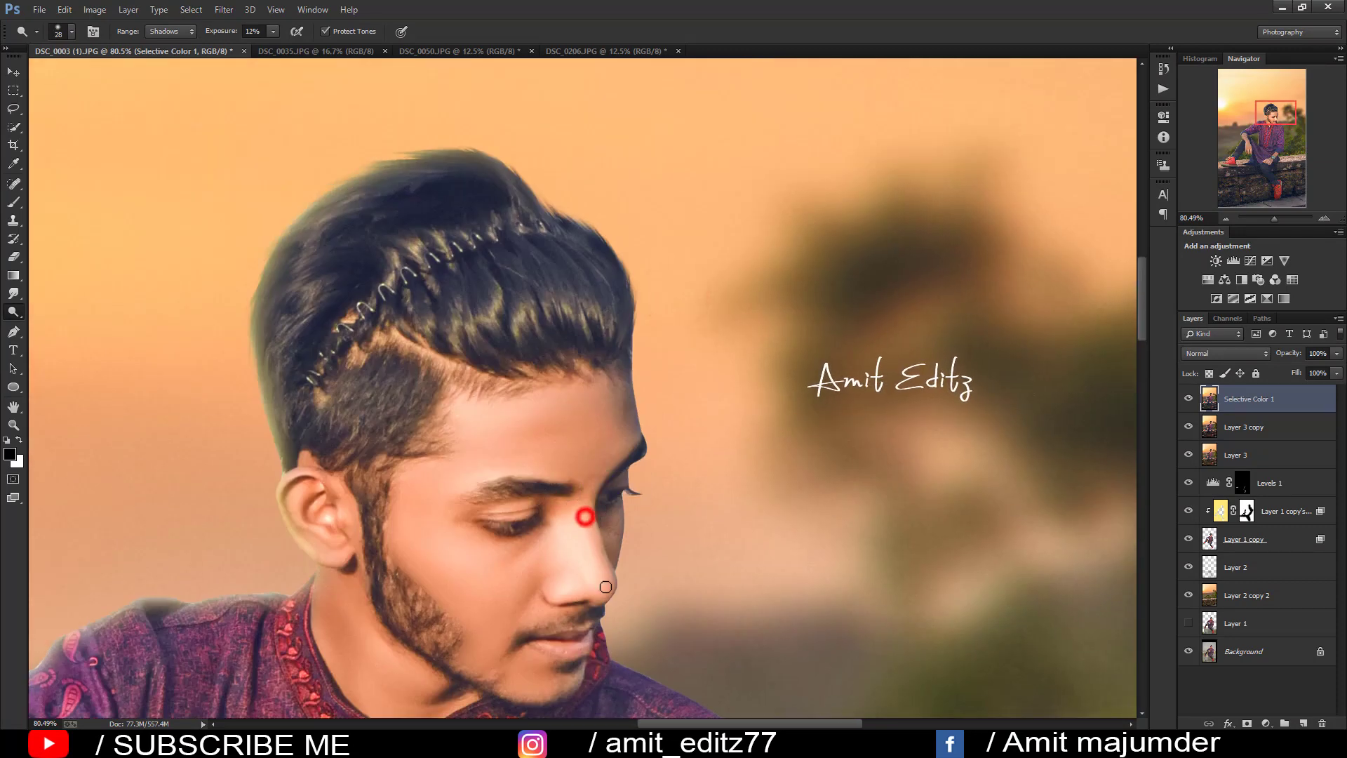
left_click_drag(581, 512, 618, 516)
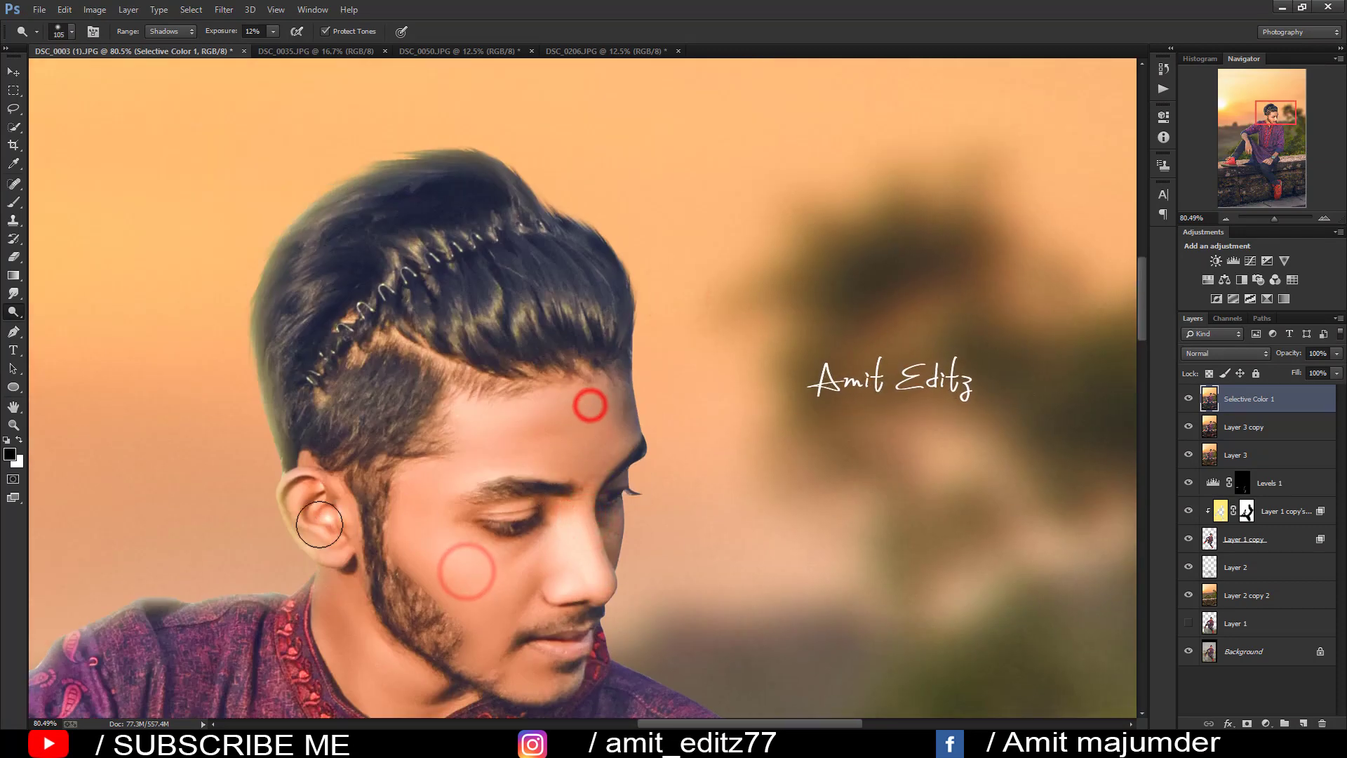
left_click_drag(362, 649, 433, 374)
scroll(438, 389, "down", 2)
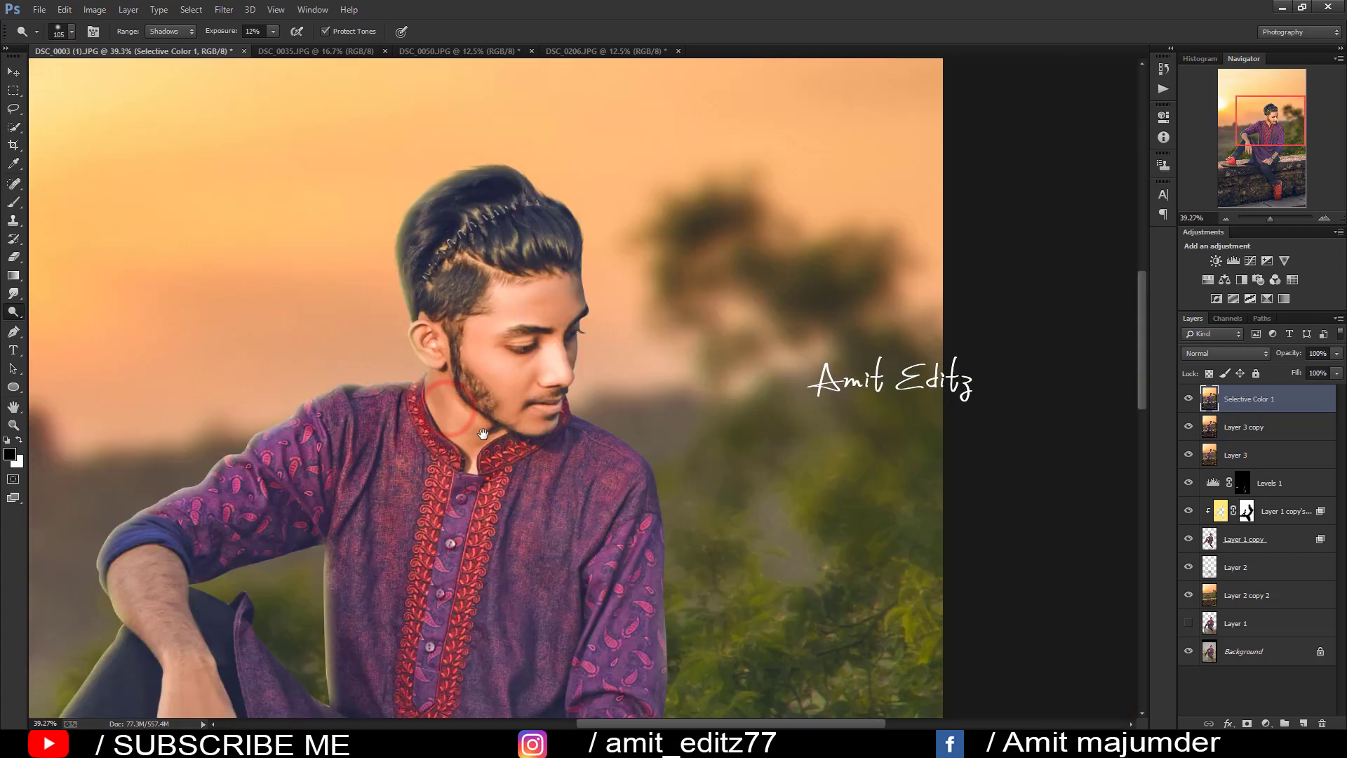
left_click_drag(483, 435, 652, 296)
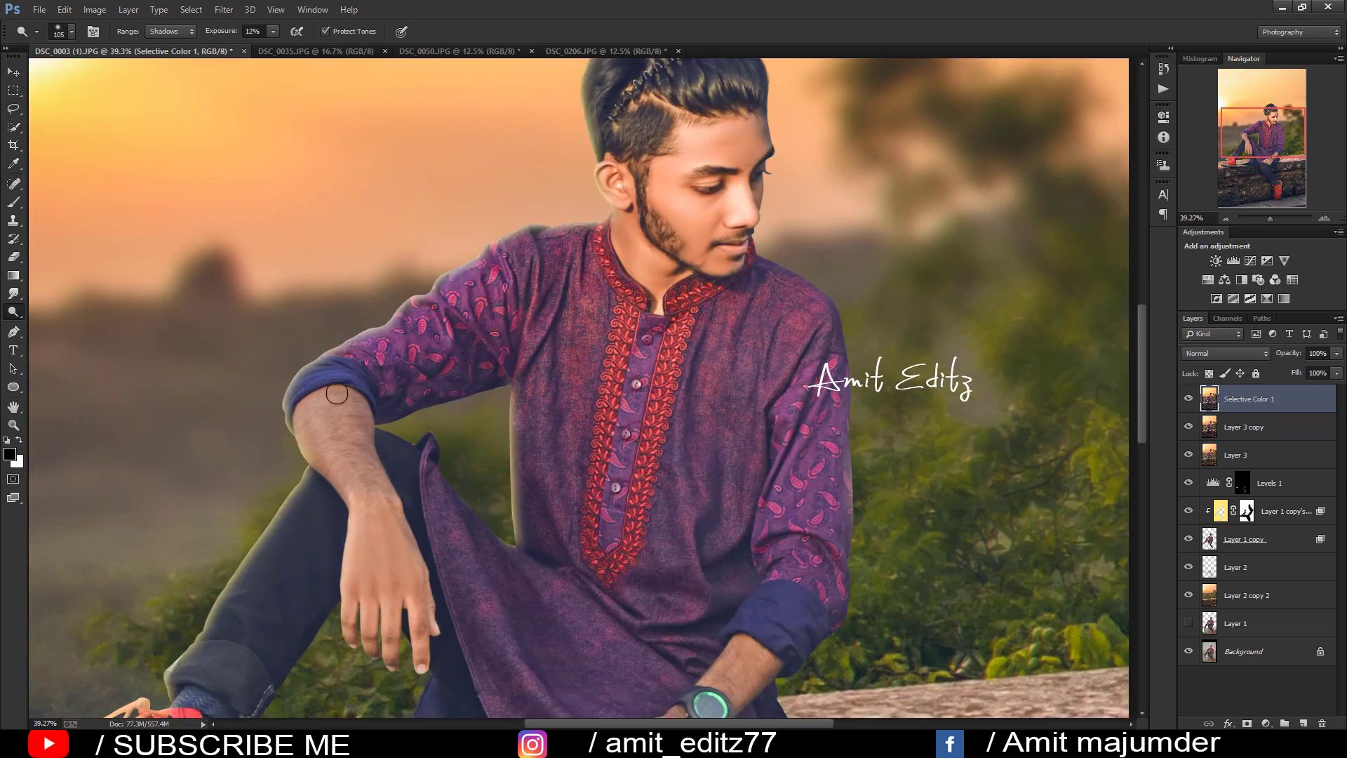
Step: Burn shadows on the forearm, sleeve, shoulder and kurta with Range set to Shadows
left_click_drag(337, 394, 354, 425)
left_click(190, 32)
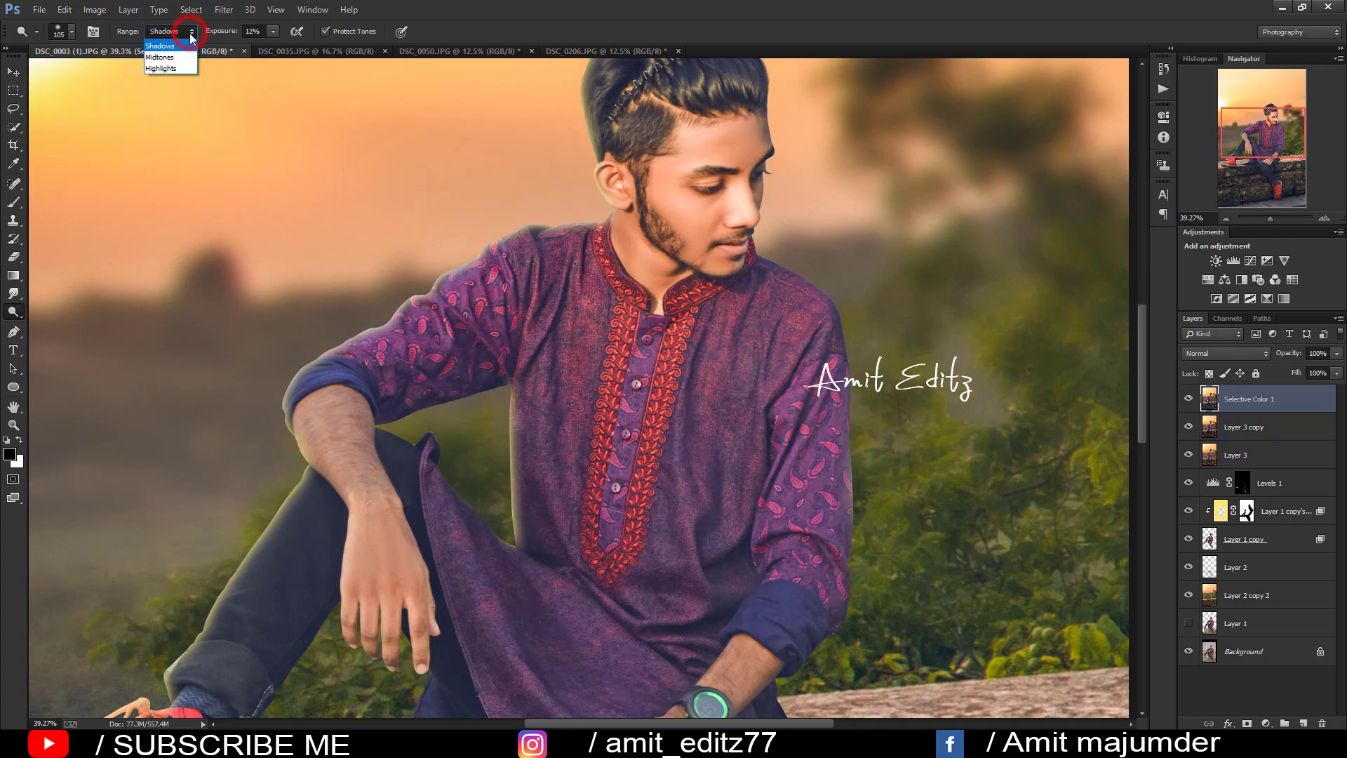
left_click(328, 416)
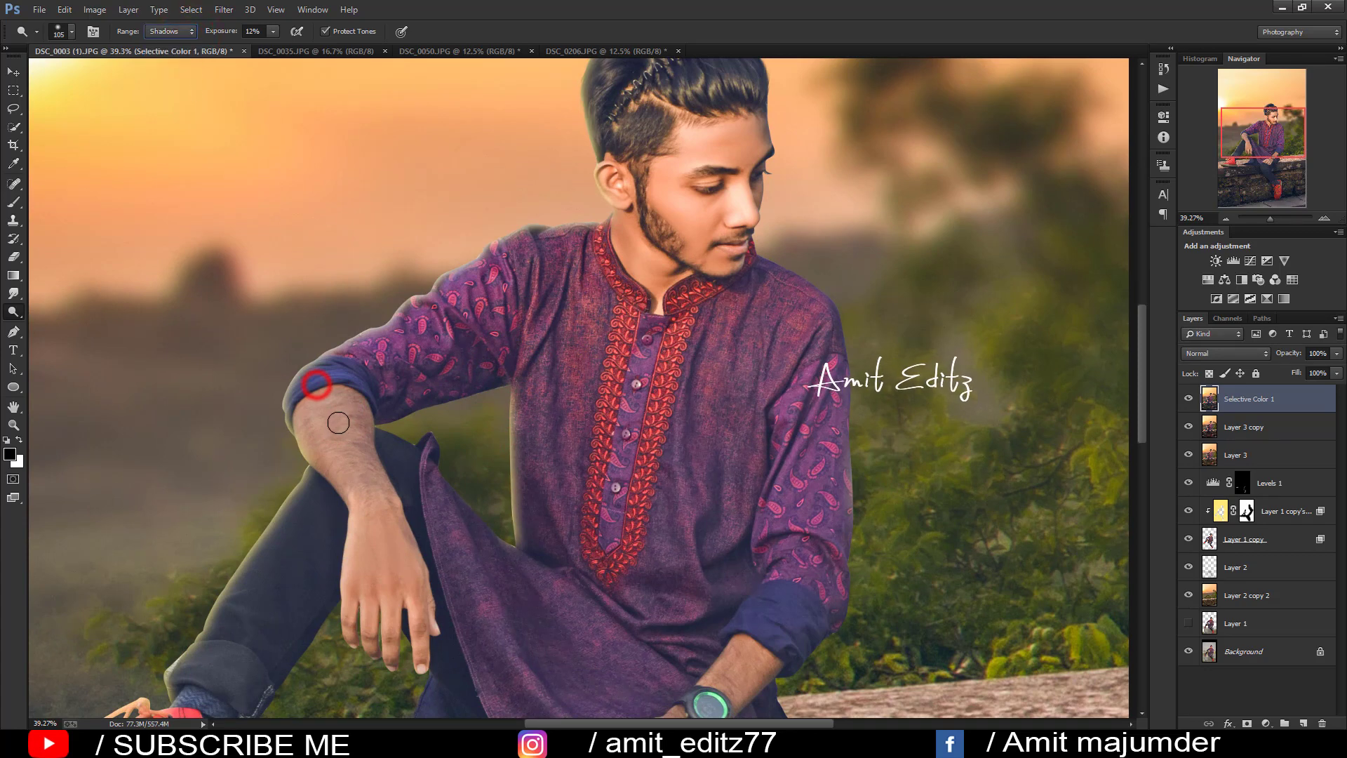
mouse_move(340, 394)
left_mouse_down()
mouse_move(346, 421)
mouse_move(351, 393)
left_mouse_up()
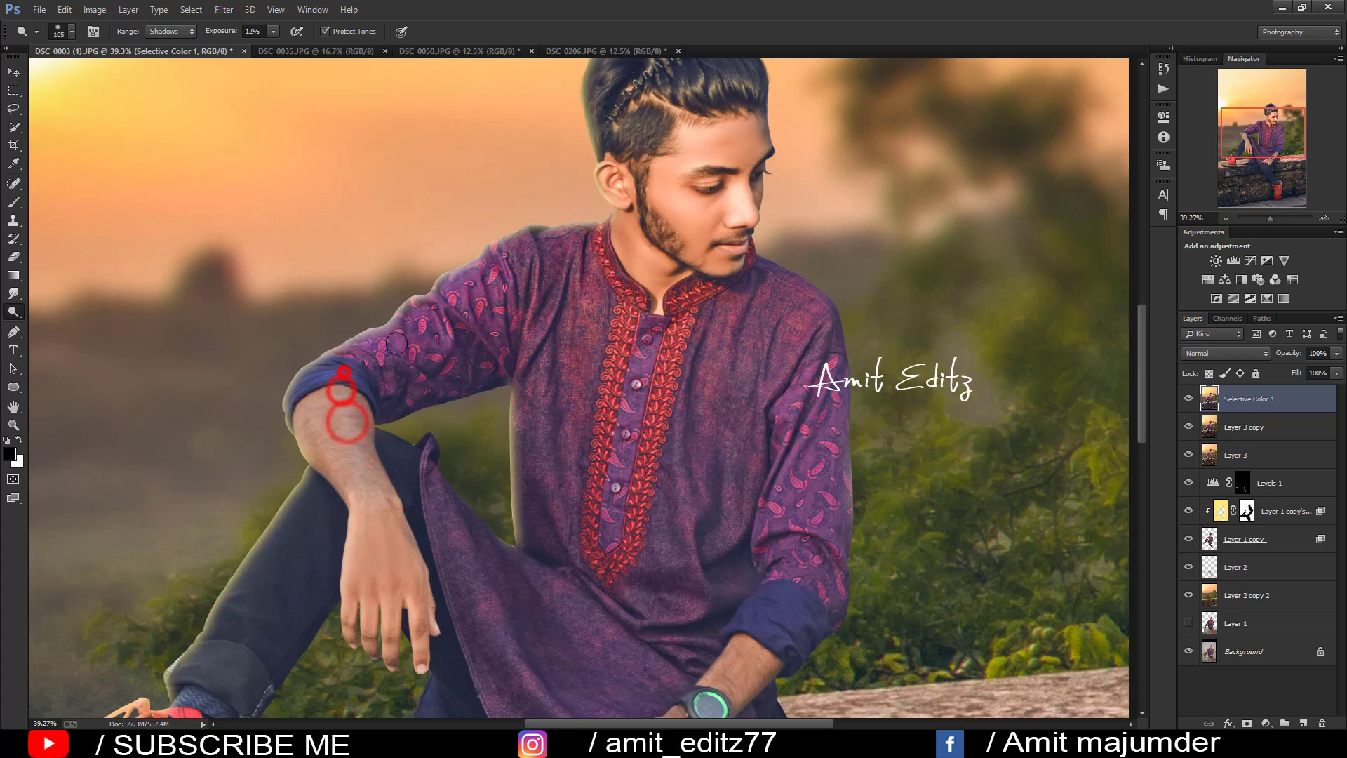
left_click_drag(465, 312, 516, 290)
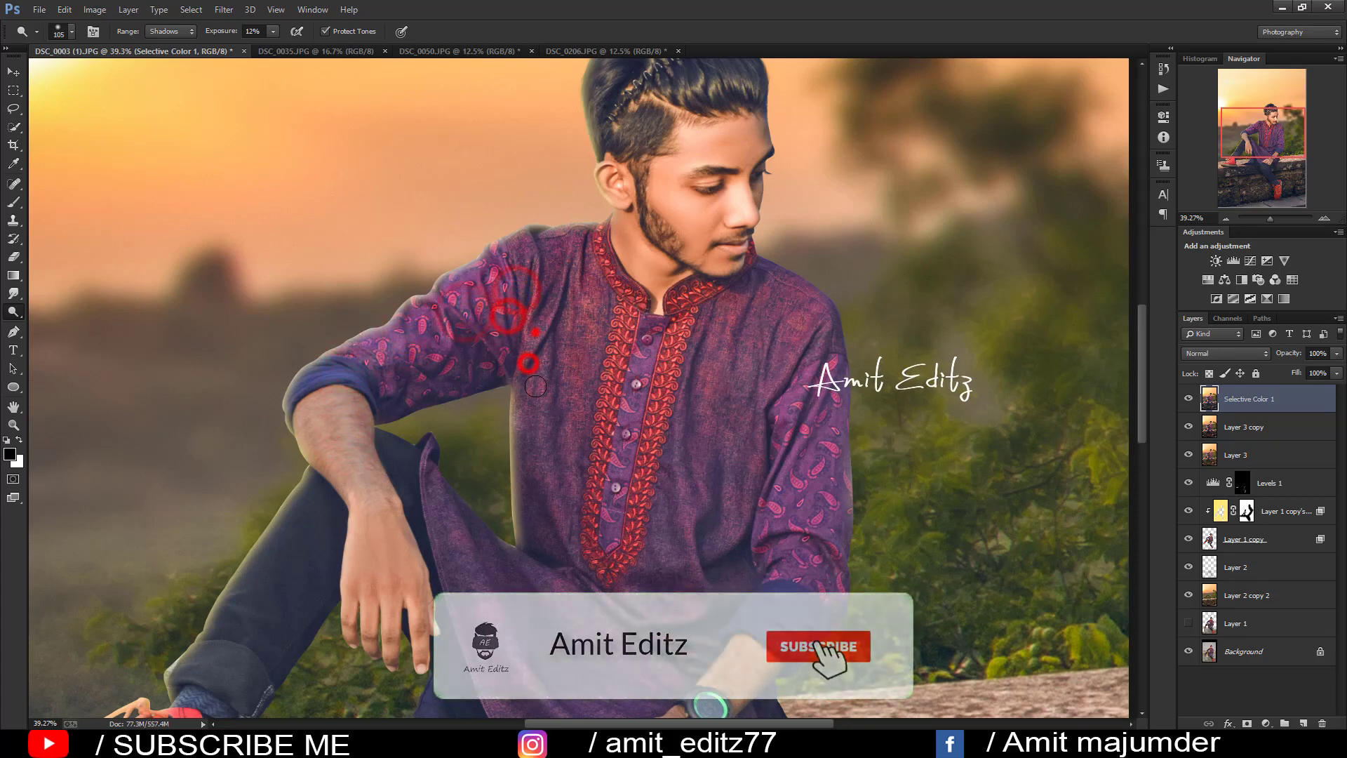
left_click_drag(555, 362, 728, 390)
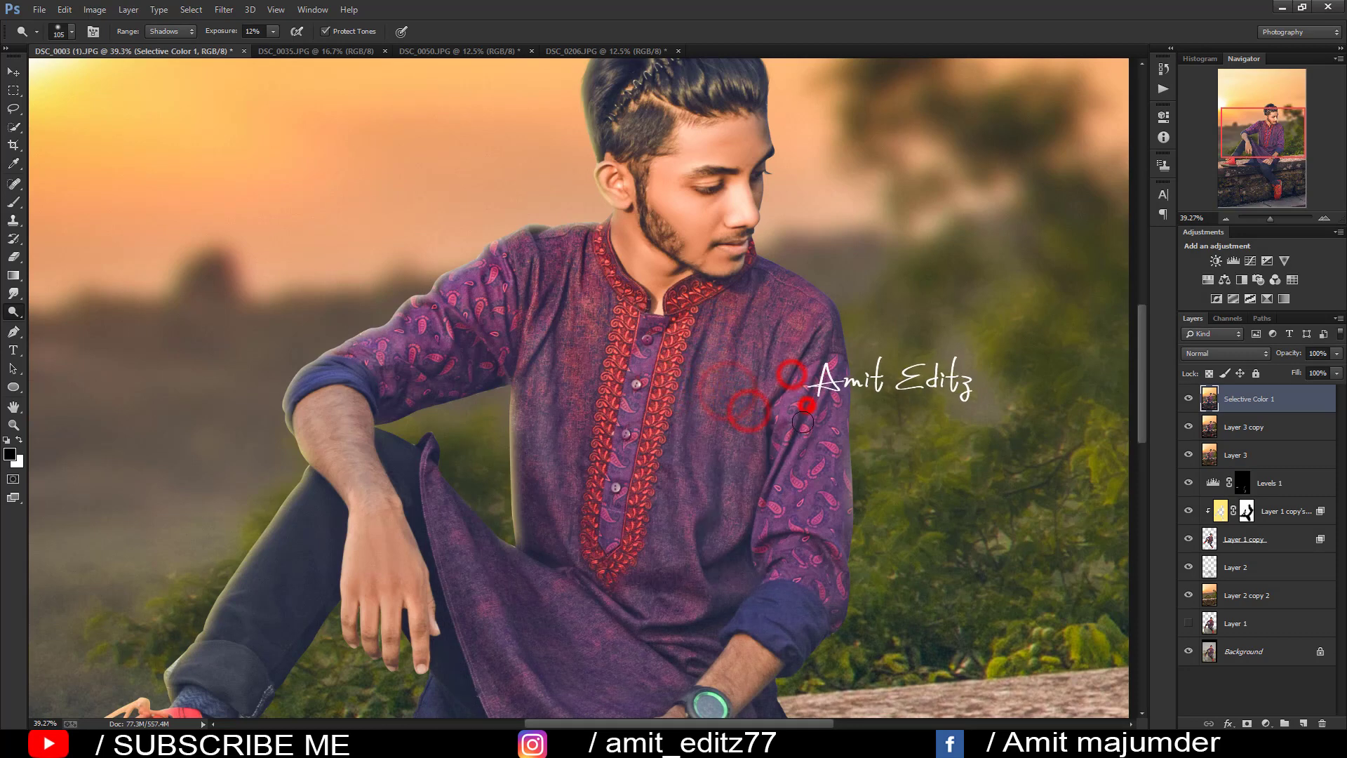
left_click_drag(802, 414, 810, 271)
Step: Darken the sleeve cuff, hand and wrist by the watch
left_click_drag(713, 420, 716, 551)
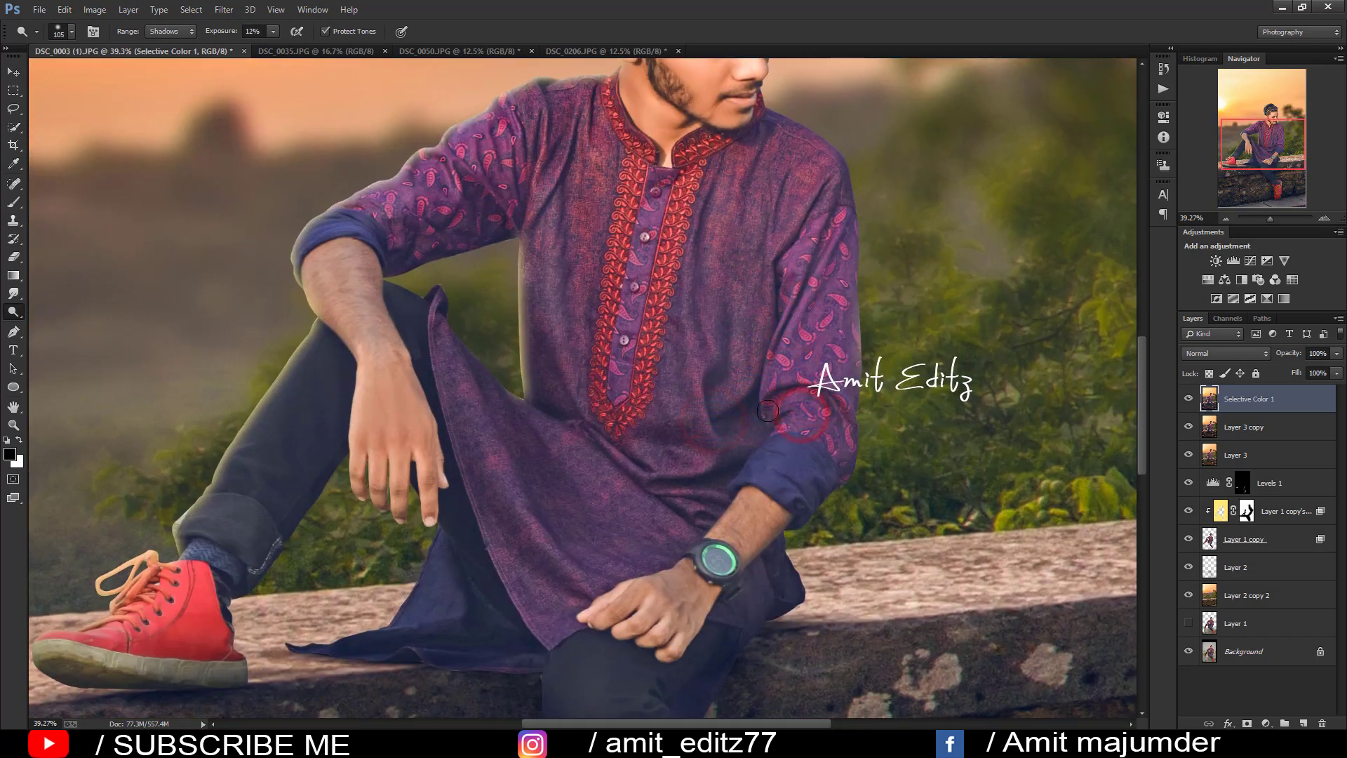
left_click_drag(767, 408, 767, 364)
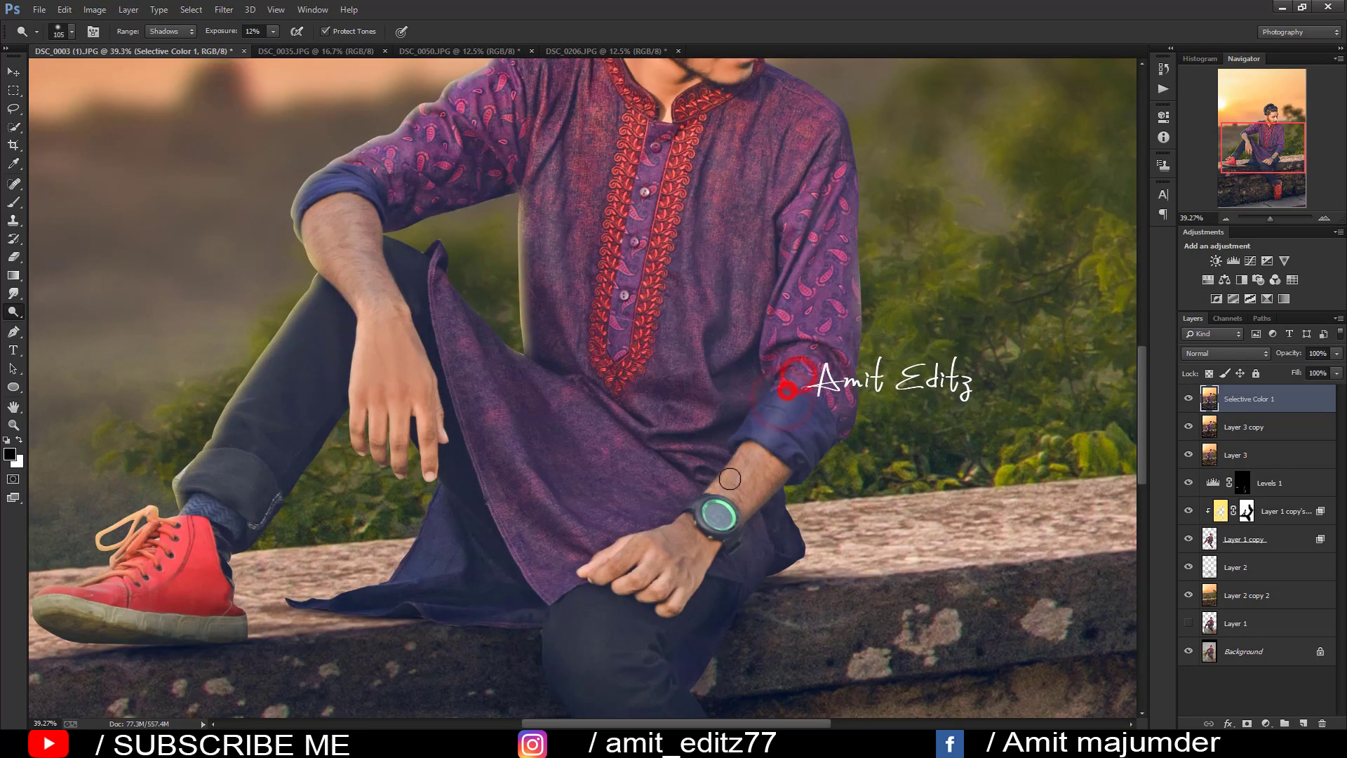
mouse_move(691, 505)
left_mouse_down()
mouse_move(664, 550)
mouse_move(638, 559)
left_mouse_up()
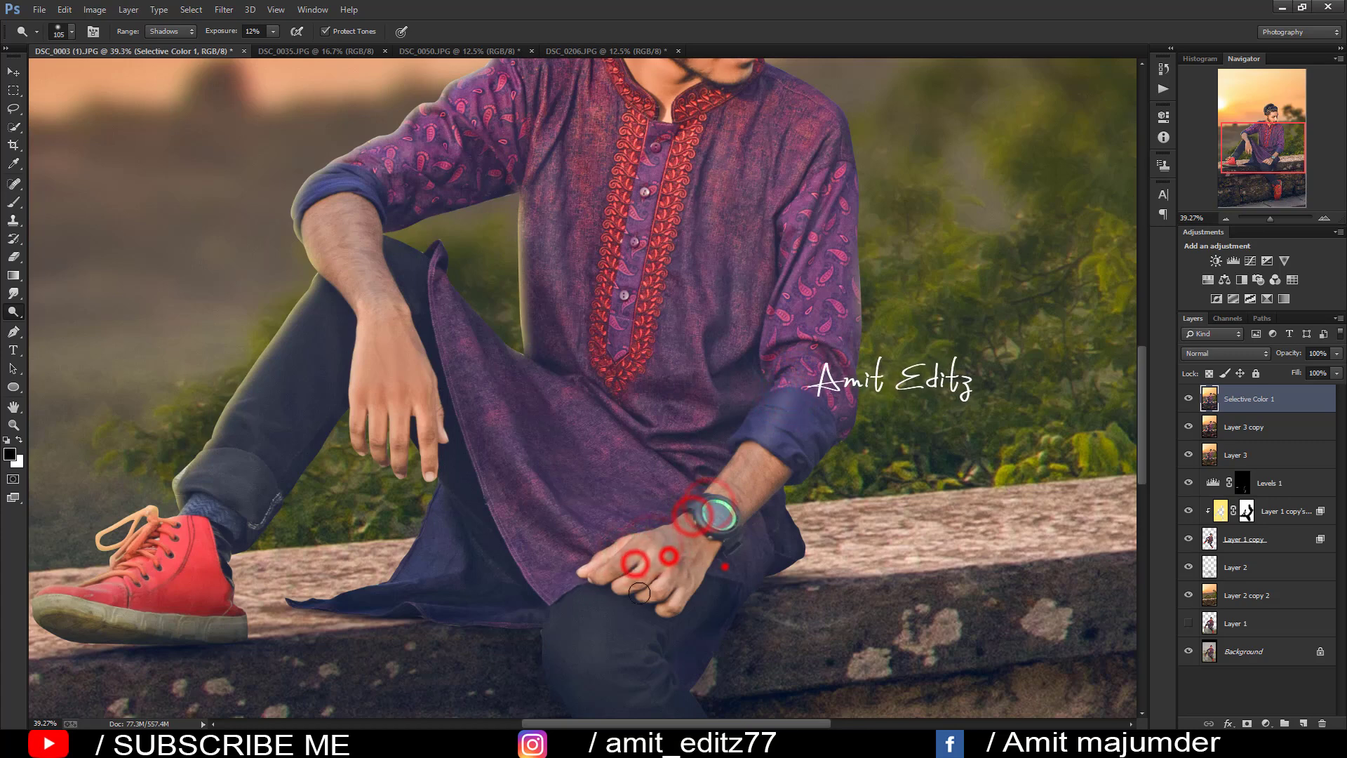
left_click(727, 565)
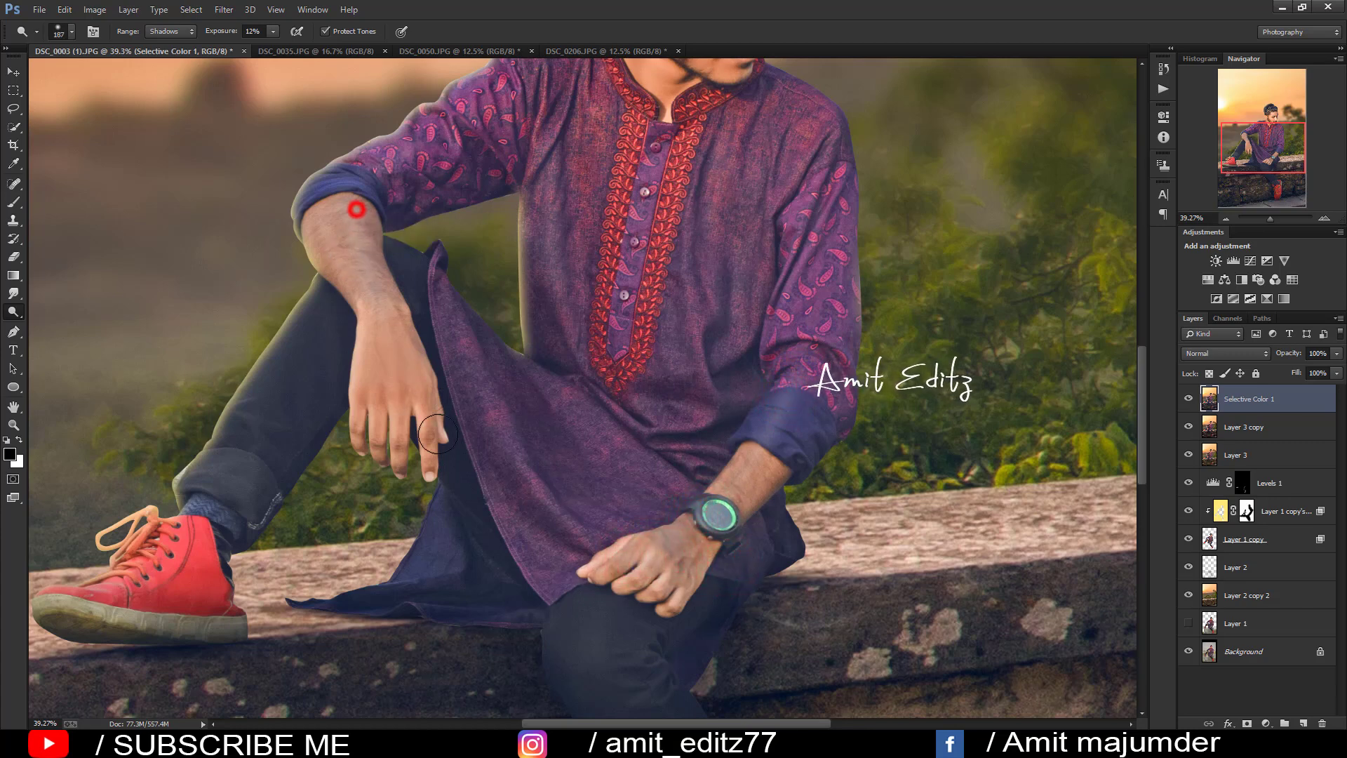
Step: With a 187 px brush, darken the wrist, hand, upper sleeve, elbow and kurta fold
left_click(401, 303)
left_click(425, 335)
left_click(391, 317)
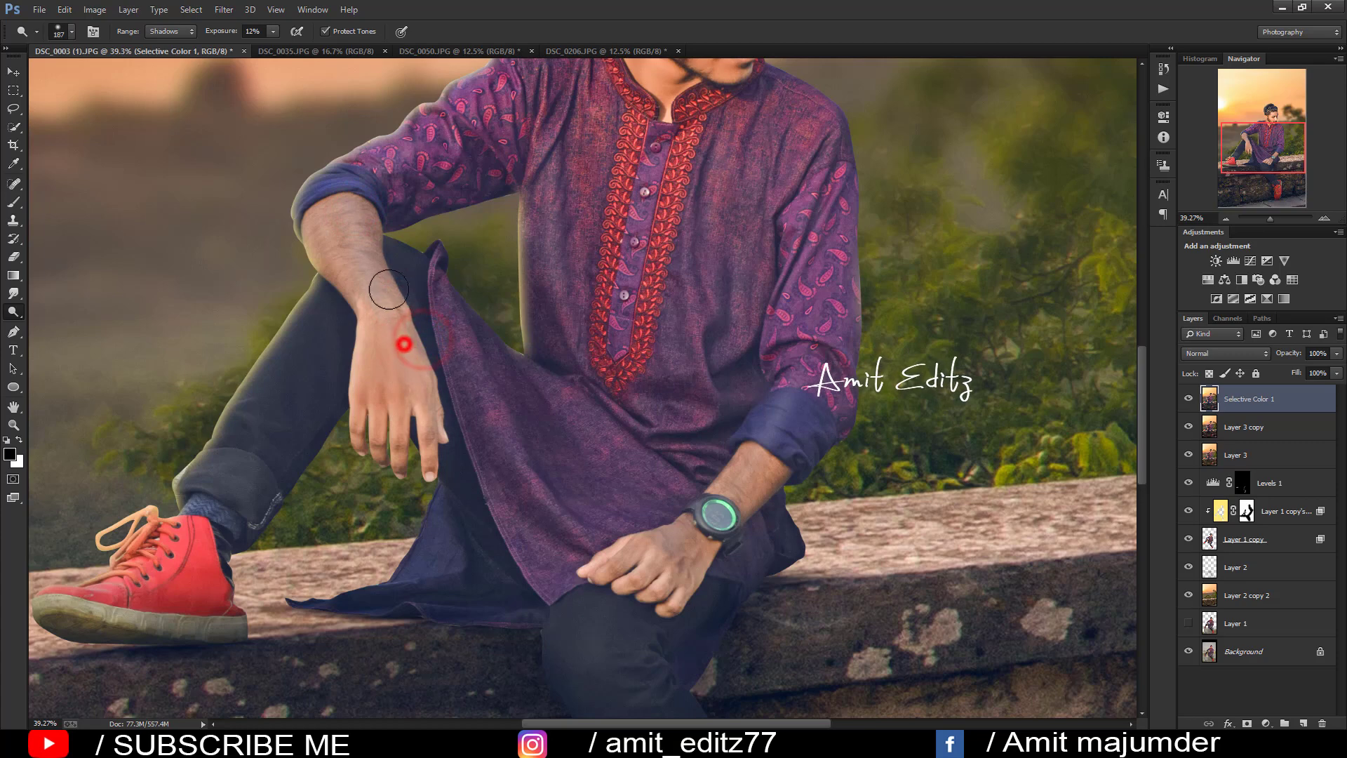
left_click(356, 170)
left_click(367, 229)
left_click(427, 313)
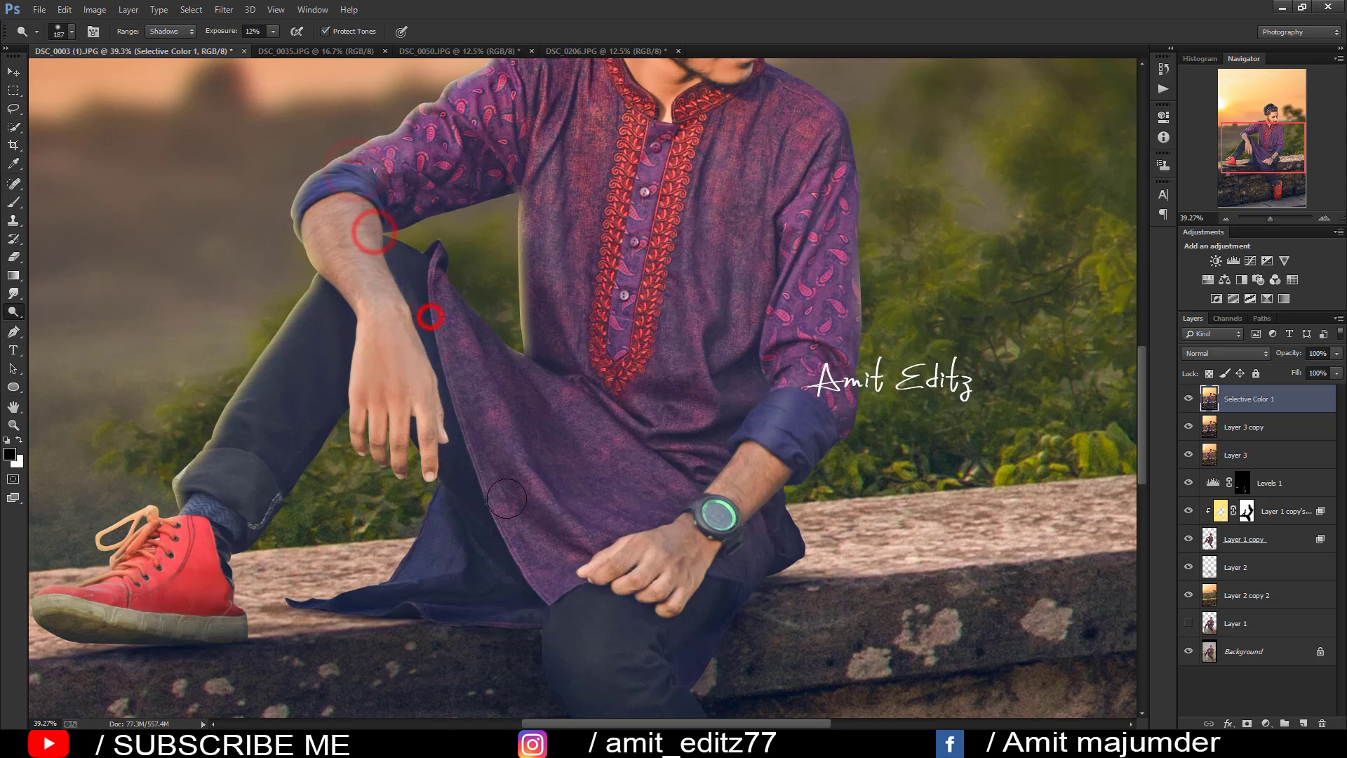
left_click(466, 393)
Step: Switch the tonal range to Highlights and lighten the trouser leg
left_click_drag(280, 390, 355, 288)
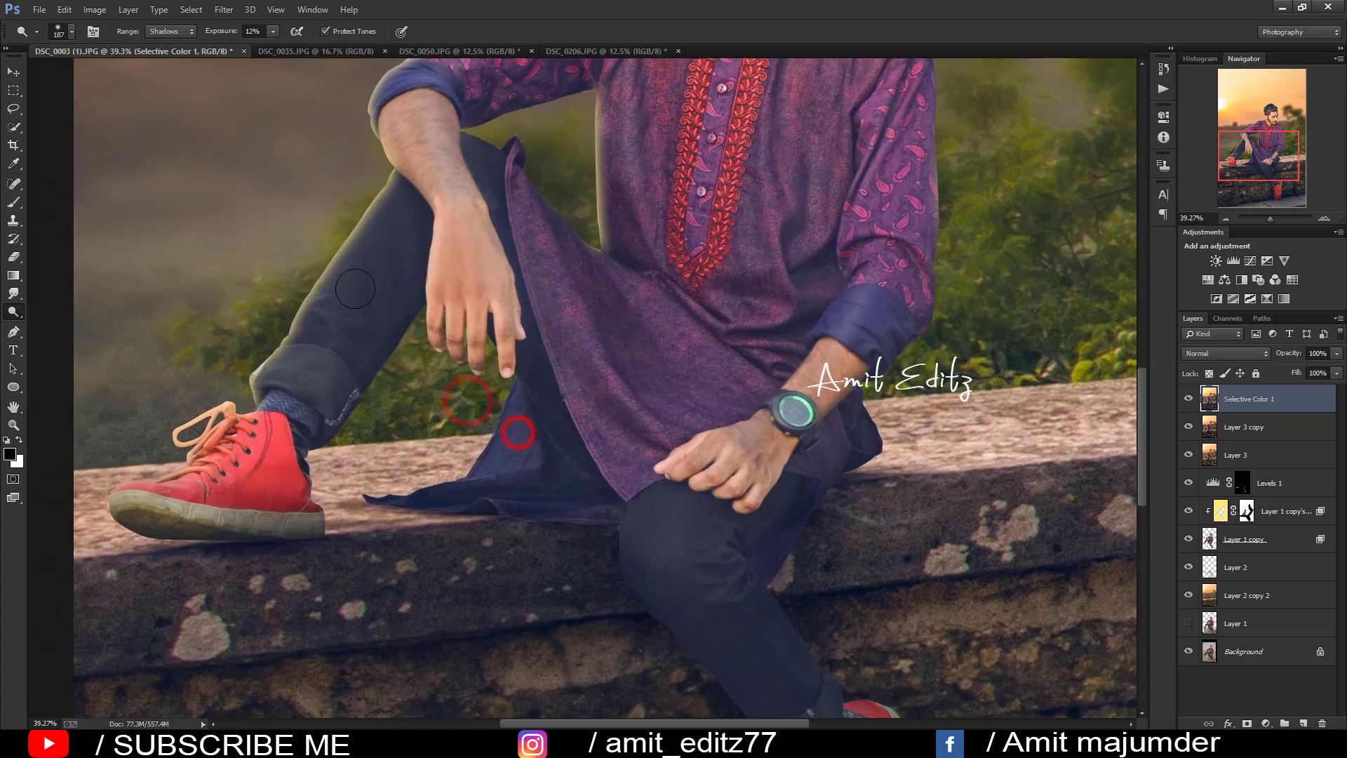
left_click(180, 31)
left_click(180, 71)
left_click(333, 337)
Step: Lighten highlights on the forearm, elbow and hand resting on the knee
left_click_drag(382, 263, 254, 494)
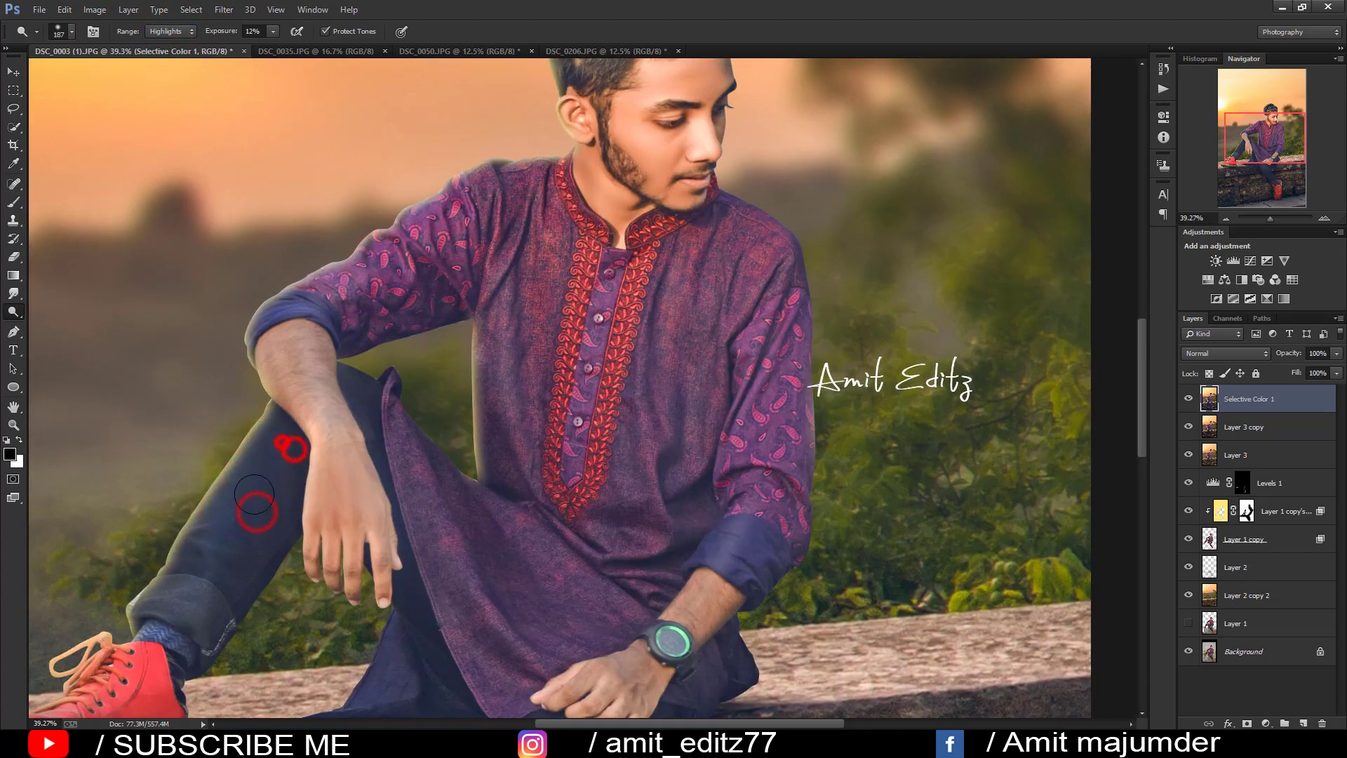
left_click_drag(295, 279, 296, 351)
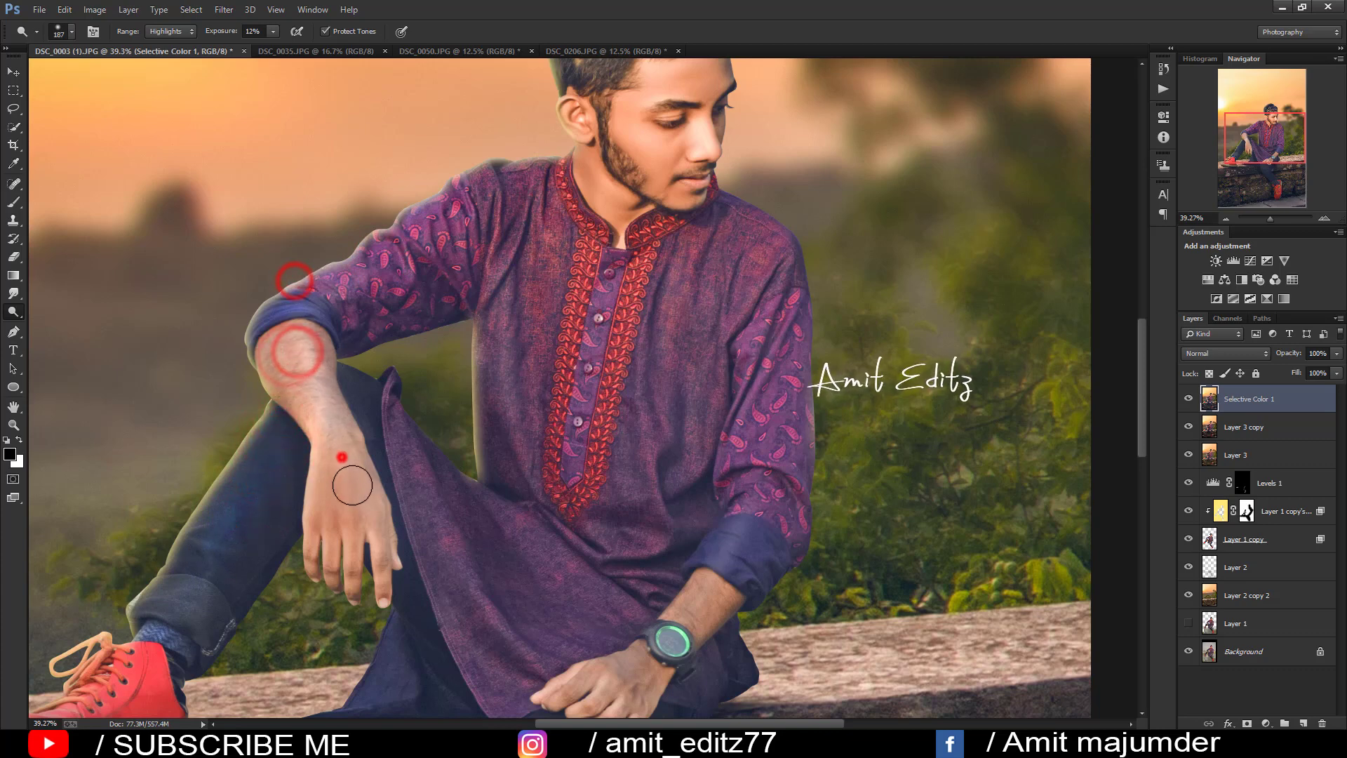
left_click_drag(352, 485, 339, 421)
scroll(351, 456, "down", 5)
mouse_move(354, 254)
left_mouse_down()
mouse_move(303, 237)
mouse_move(449, 323)
left_mouse_up()
left_click_drag(593, 465, 752, 299)
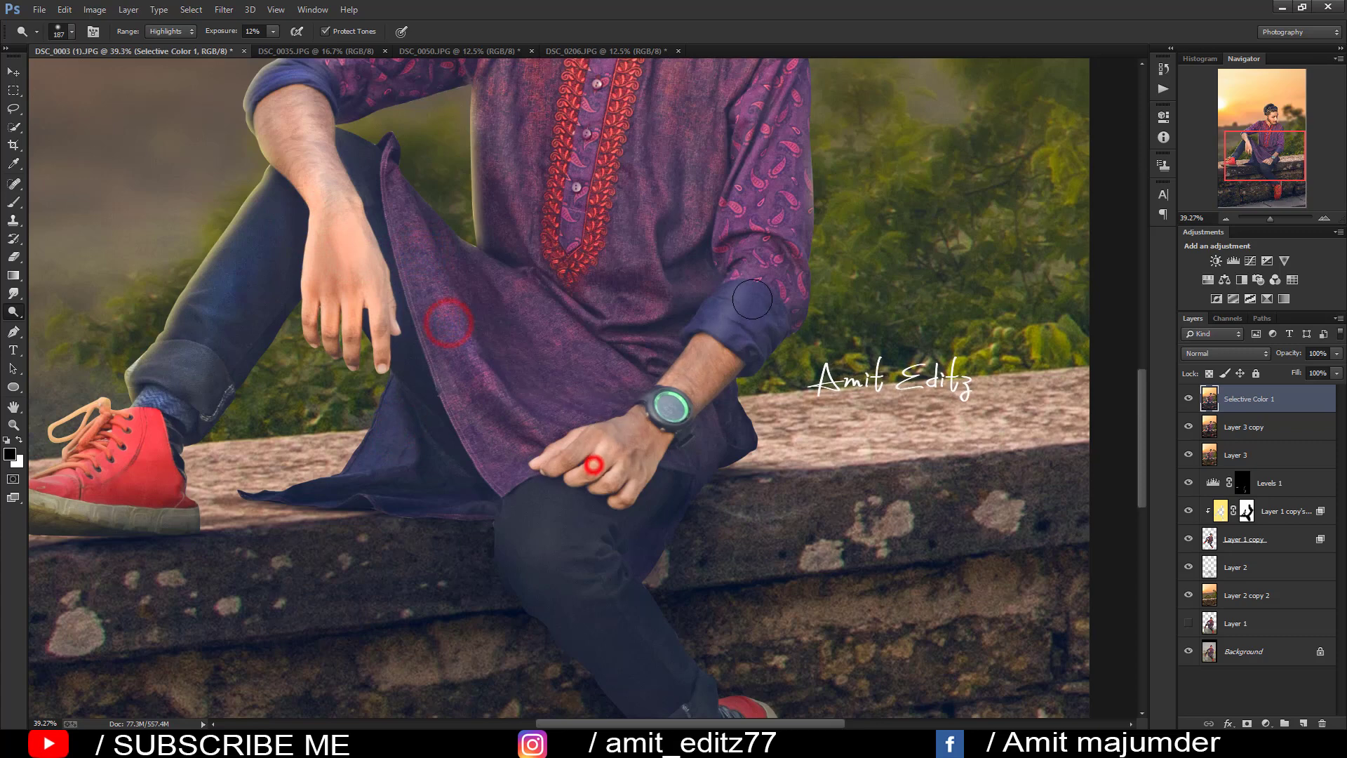
Step: Lighten highlights on the kurta sleeves, shoulders and chest
left_click_drag(674, 386, 540, 565)
left_click(638, 364)
left_click(589, 257)
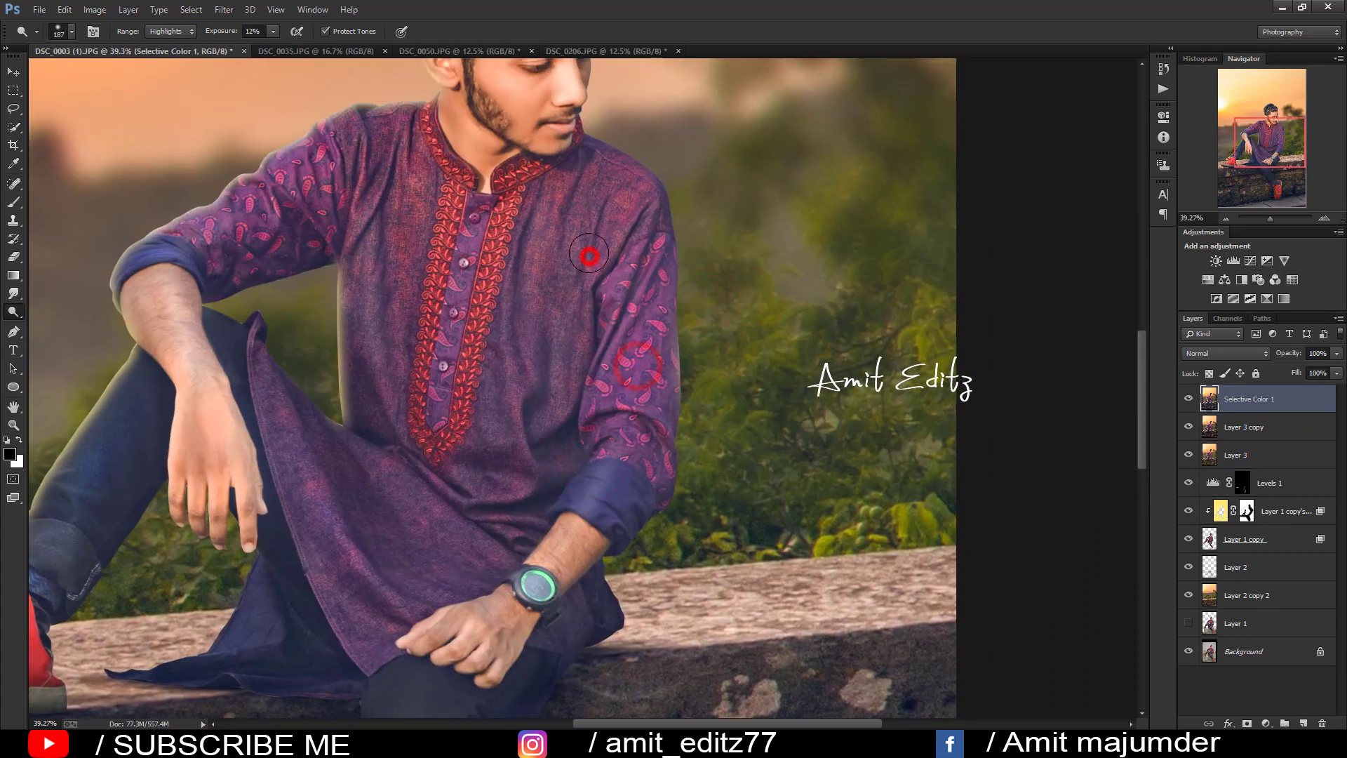
left_click_drag(604, 273, 618, 260)
left_click_drag(407, 267, 379, 252)
mouse_move(280, 140)
left_mouse_down()
mouse_move(324, 150)
mouse_move(281, 137)
left_mouse_up()
left_click(223, 229)
left_click_drag(365, 144, 394, 170)
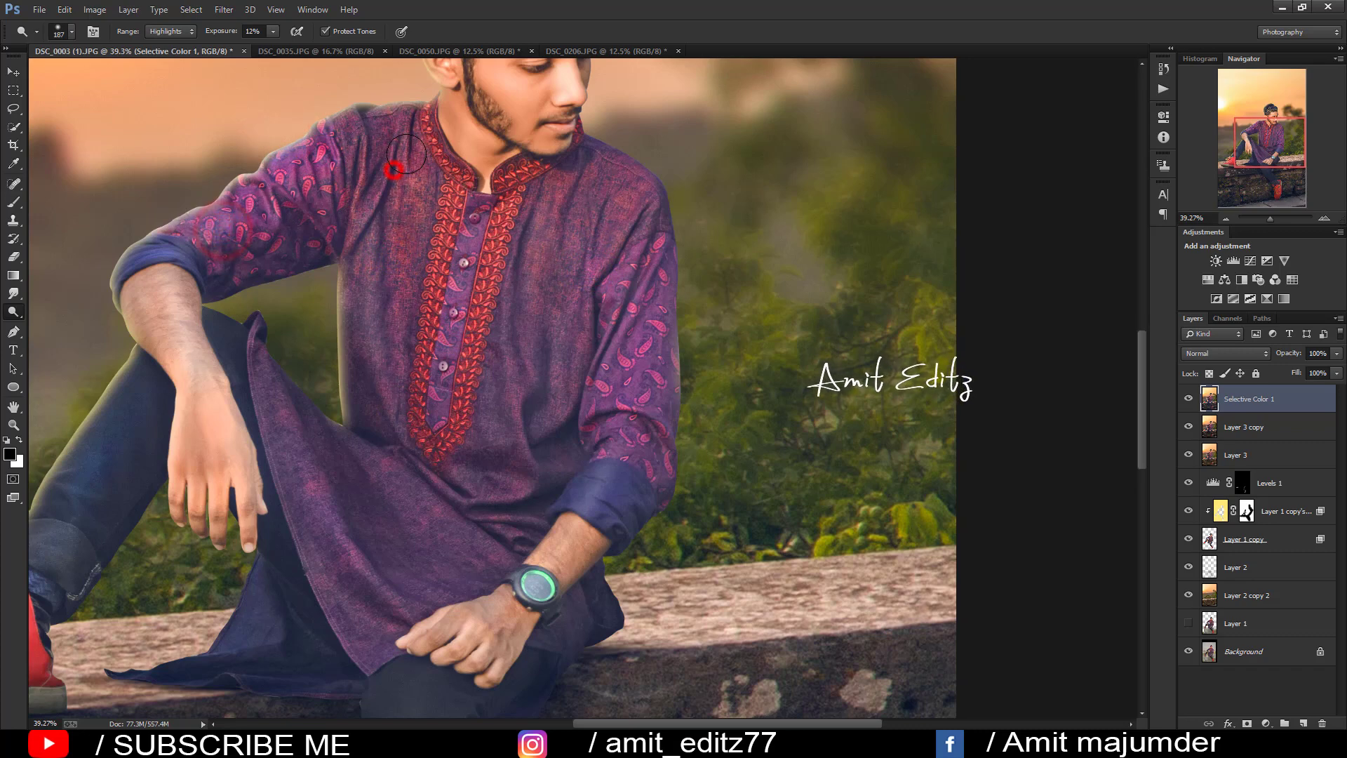
left_click(514, 309)
left_click(518, 419)
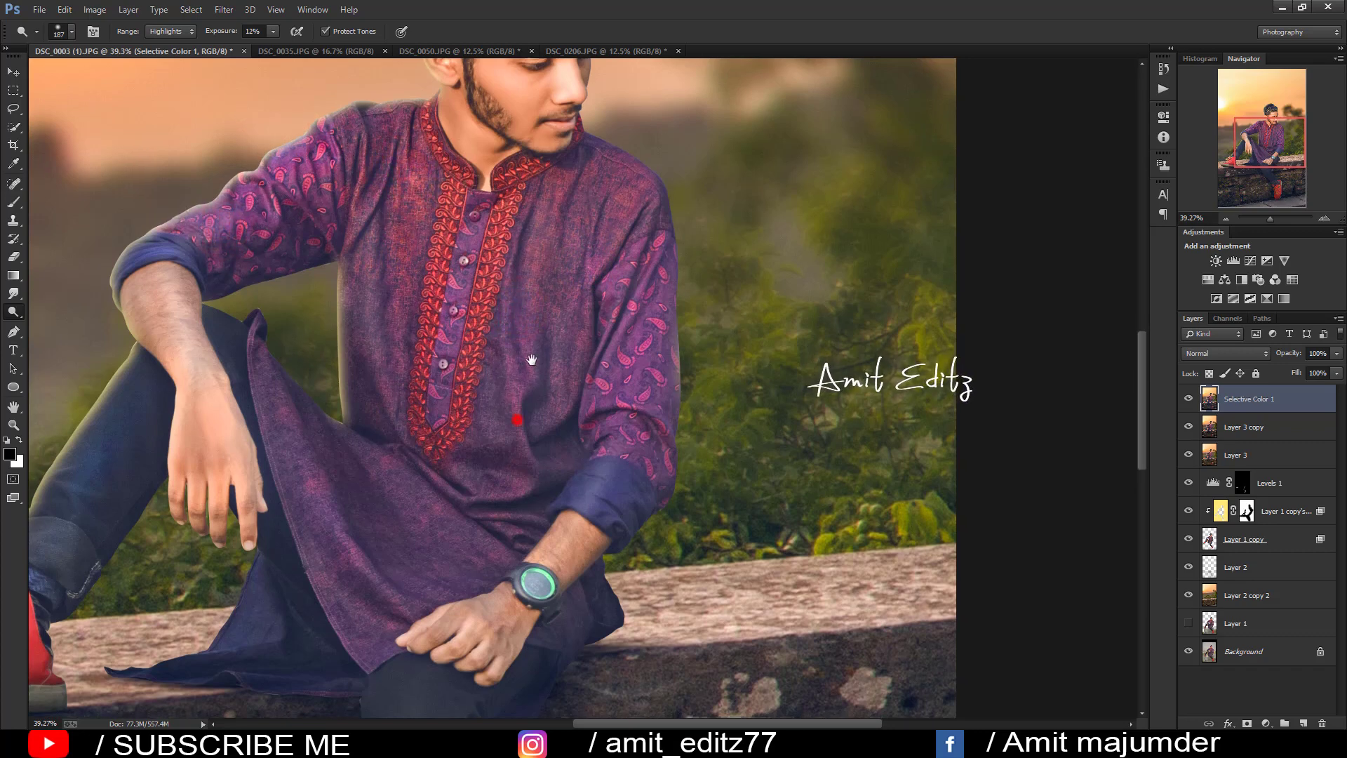
Step: Lighten the kurta hem and the jeans leg above the red shoe
left_click_drag(517, 420, 567, 220)
left_click_drag(399, 352, 414, 292)
left_click_drag(482, 492, 473, 286)
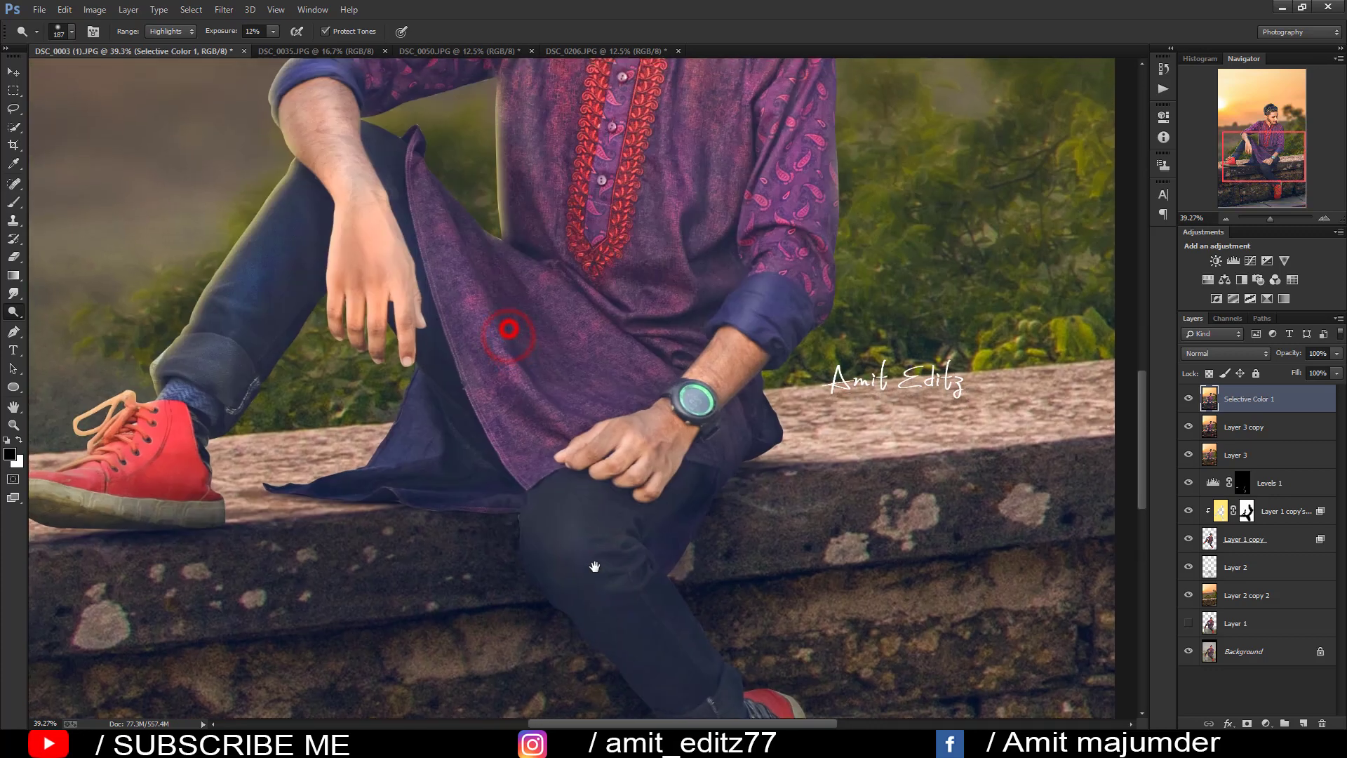
left_click_drag(411, 112, 509, 386)
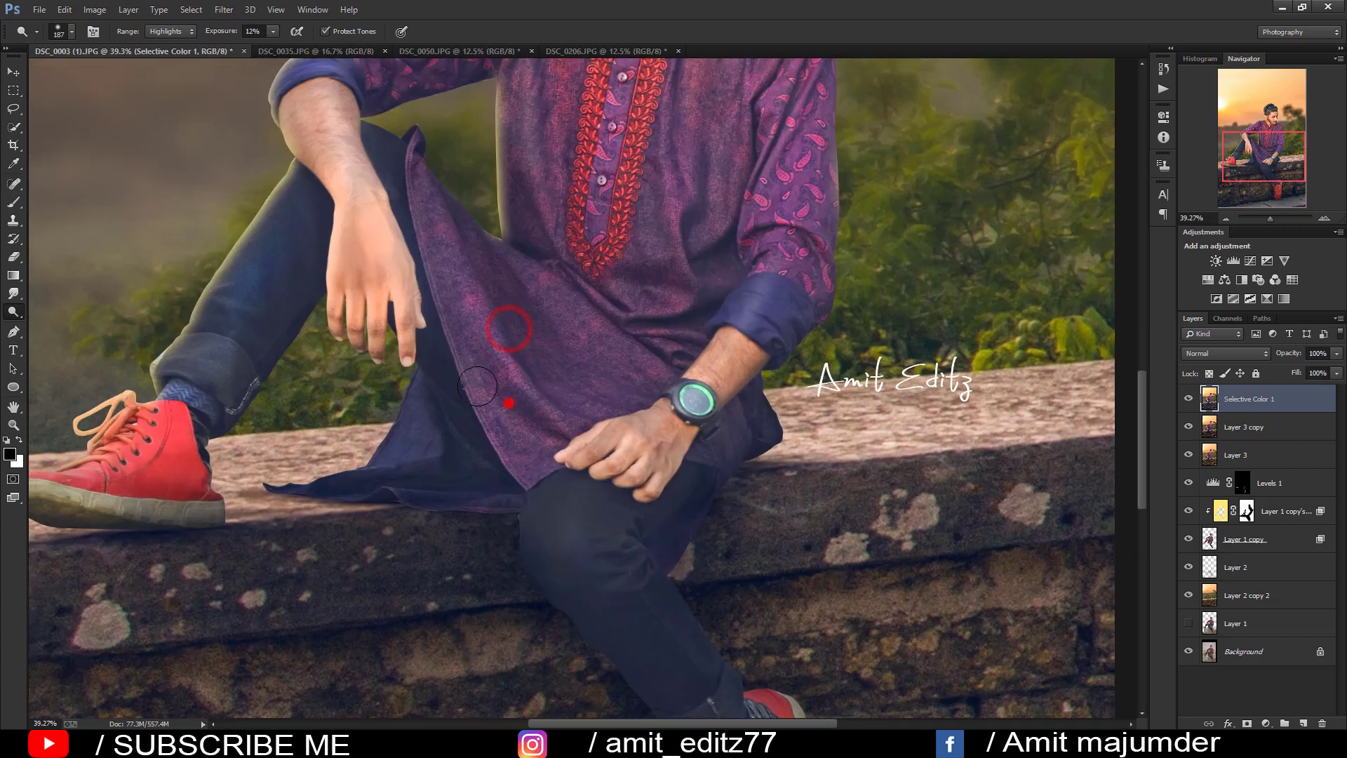
left_click_drag(466, 450, 452, 463)
left_click_drag(162, 426, 282, 231)
left_click(118, 467)
Step: Zoom out and merge Layer 3 copy down into Layer 3
key("ctrl+0")
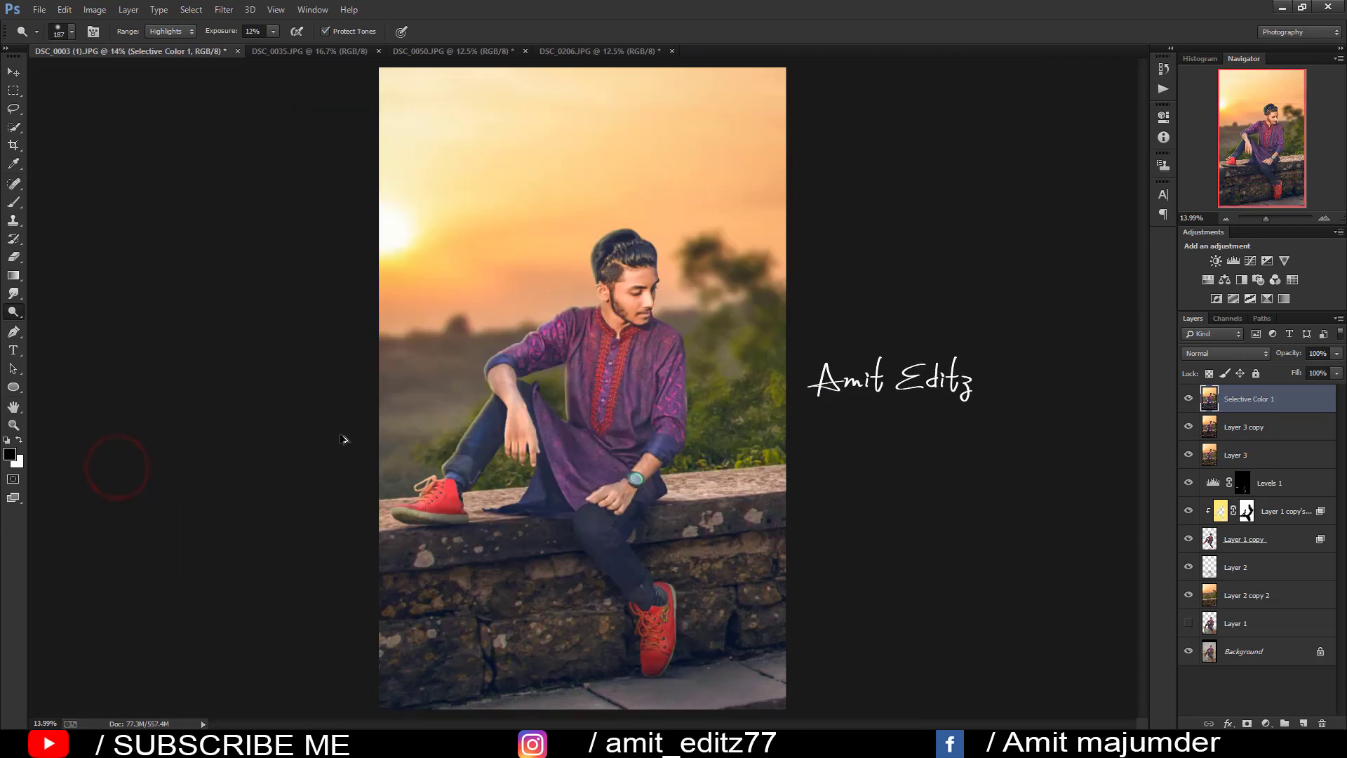
key("ctrl+minus")
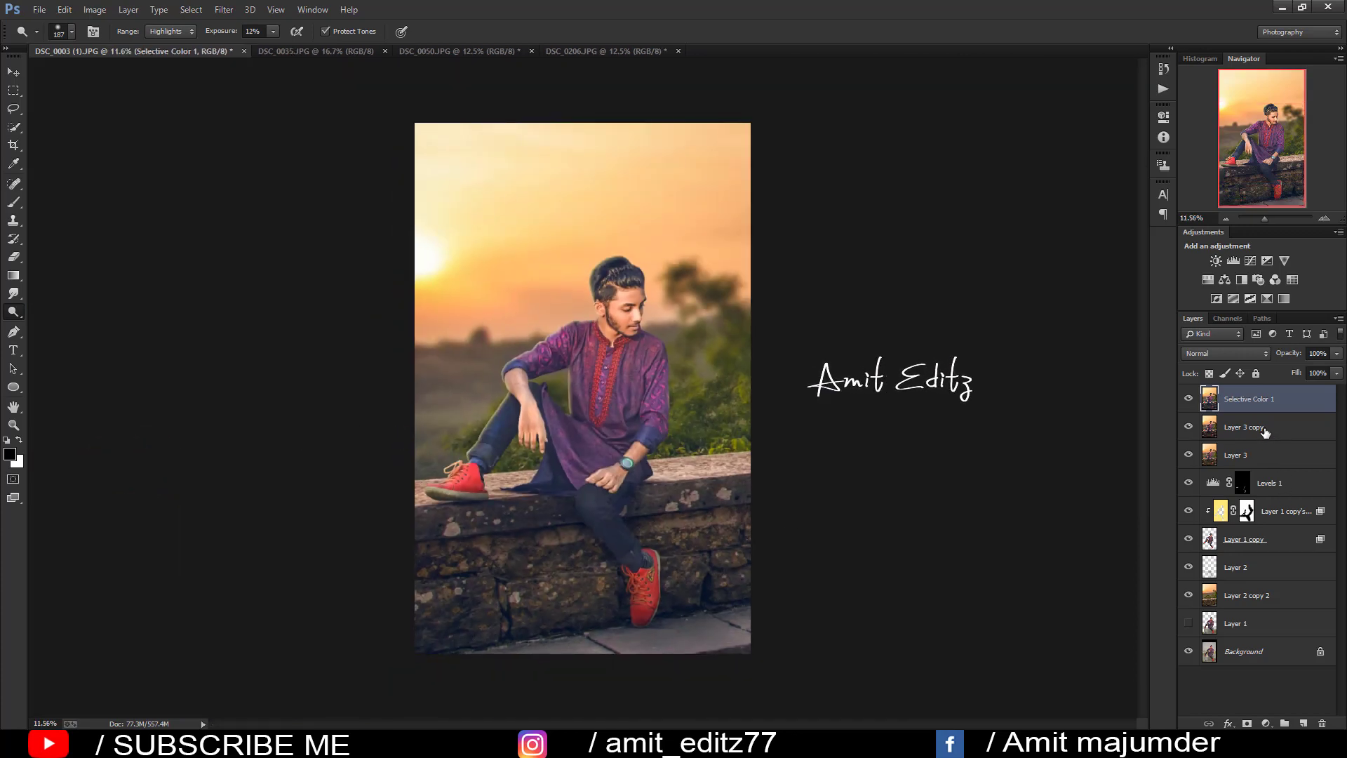
right_click(1265, 427)
left_click(1159, 506)
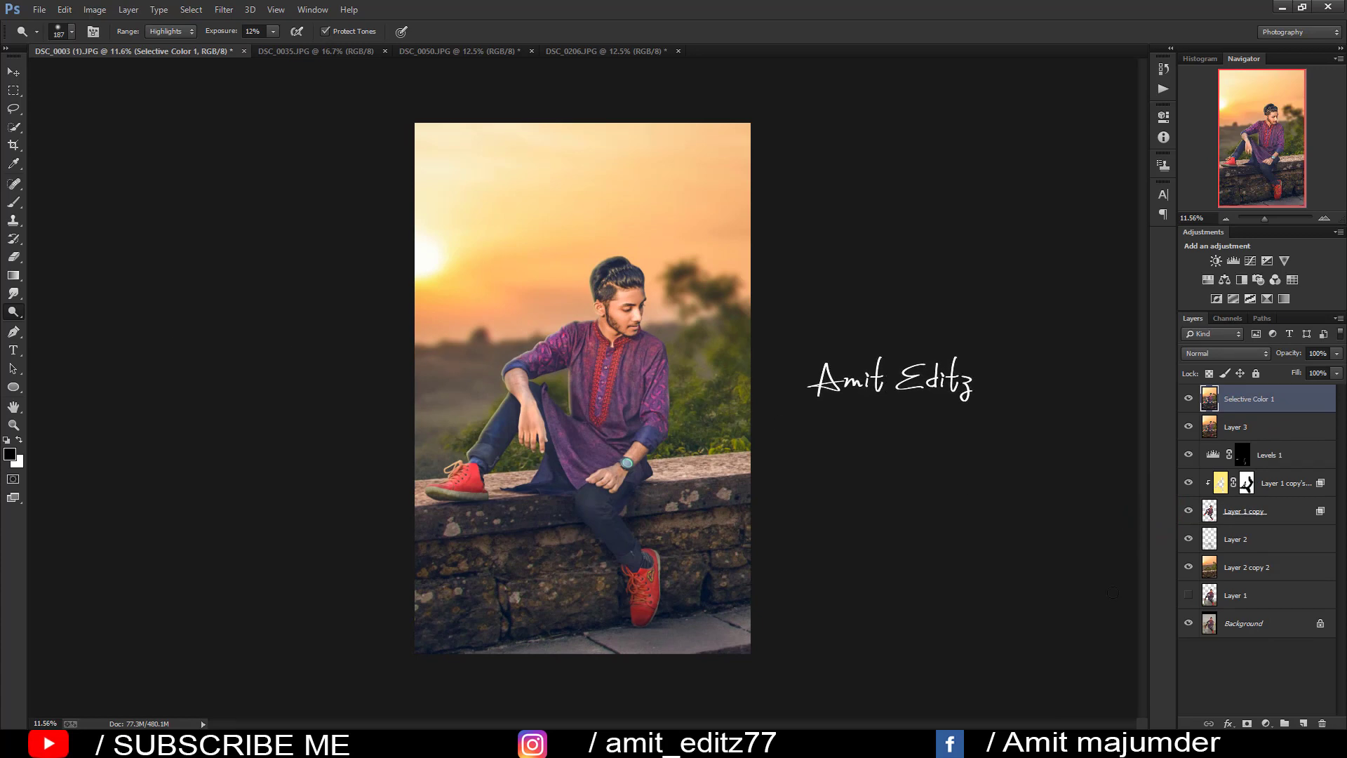
left_click(1267, 723)
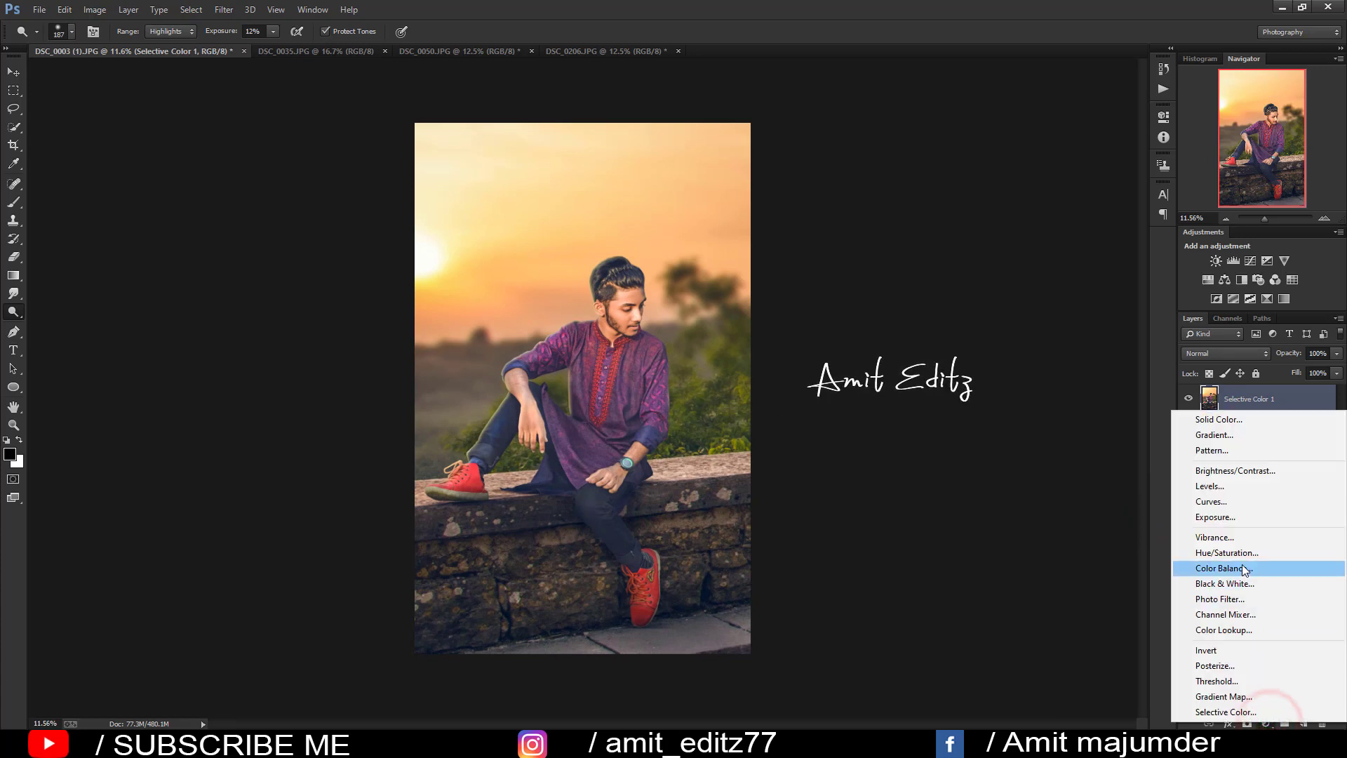
Step: Add a Photo Filter adjustment and settle on Warming Filter (81) at 25% density
left_click(1235, 600)
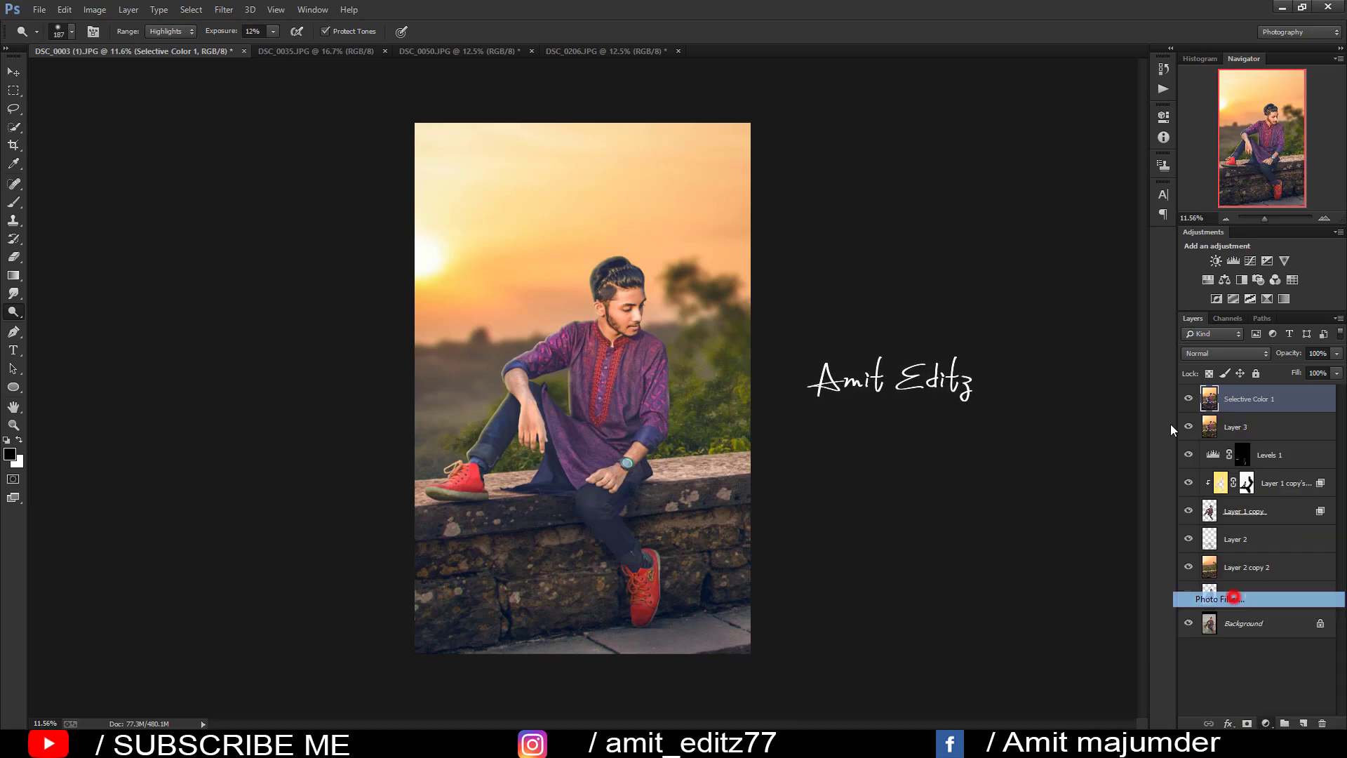
left_click(1086, 152)
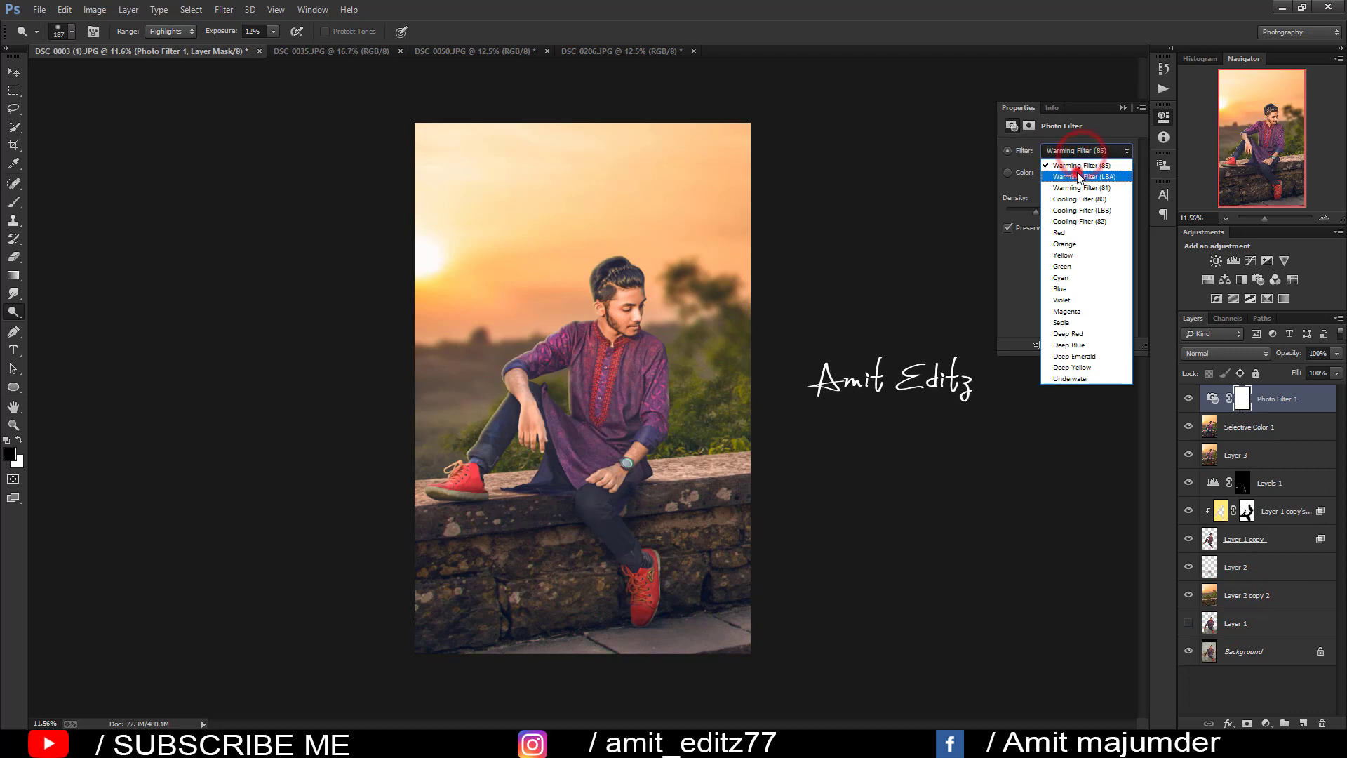
left_click(1084, 163)
key("Down")
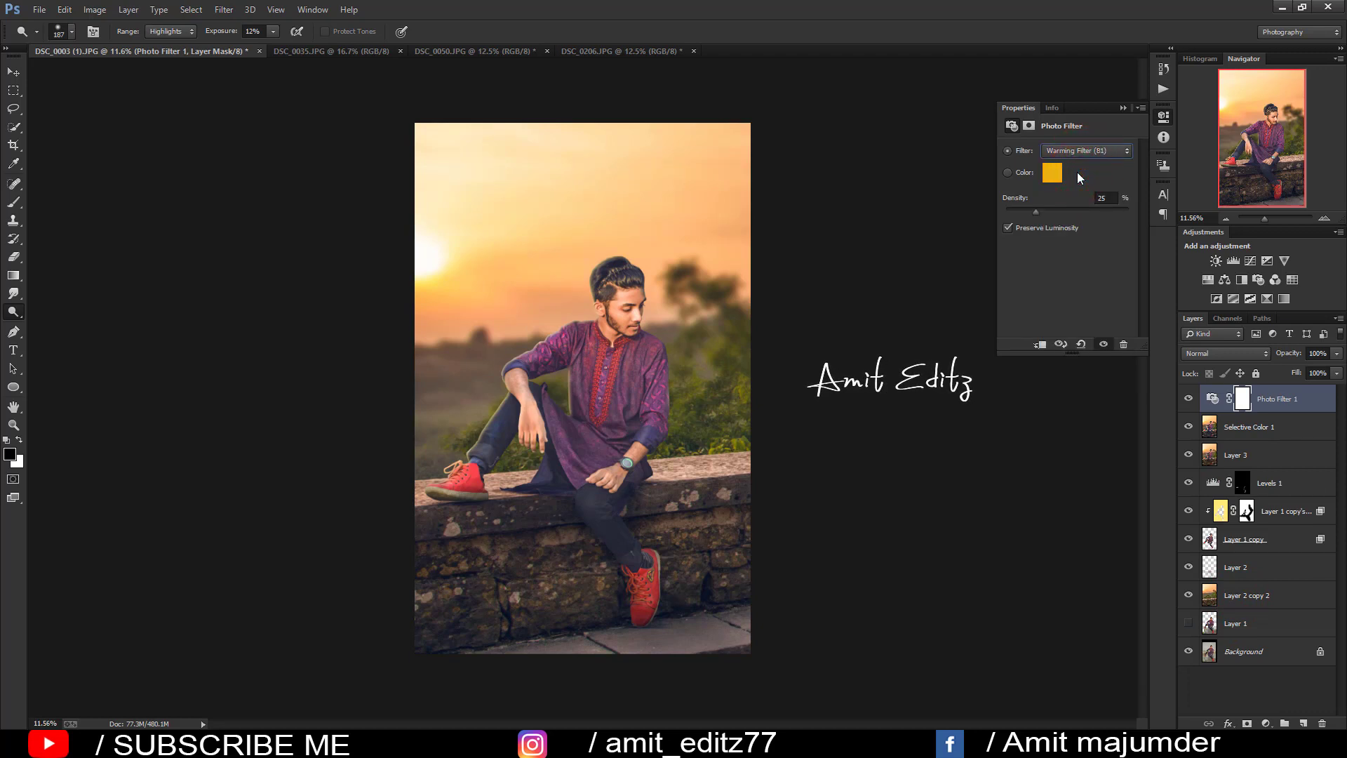
key("Down")
key("Up")
key("Down")
Step: Lower the Photo Filter 1 layer opacity to 57%
left_click(1123, 107)
left_click(1337, 354)
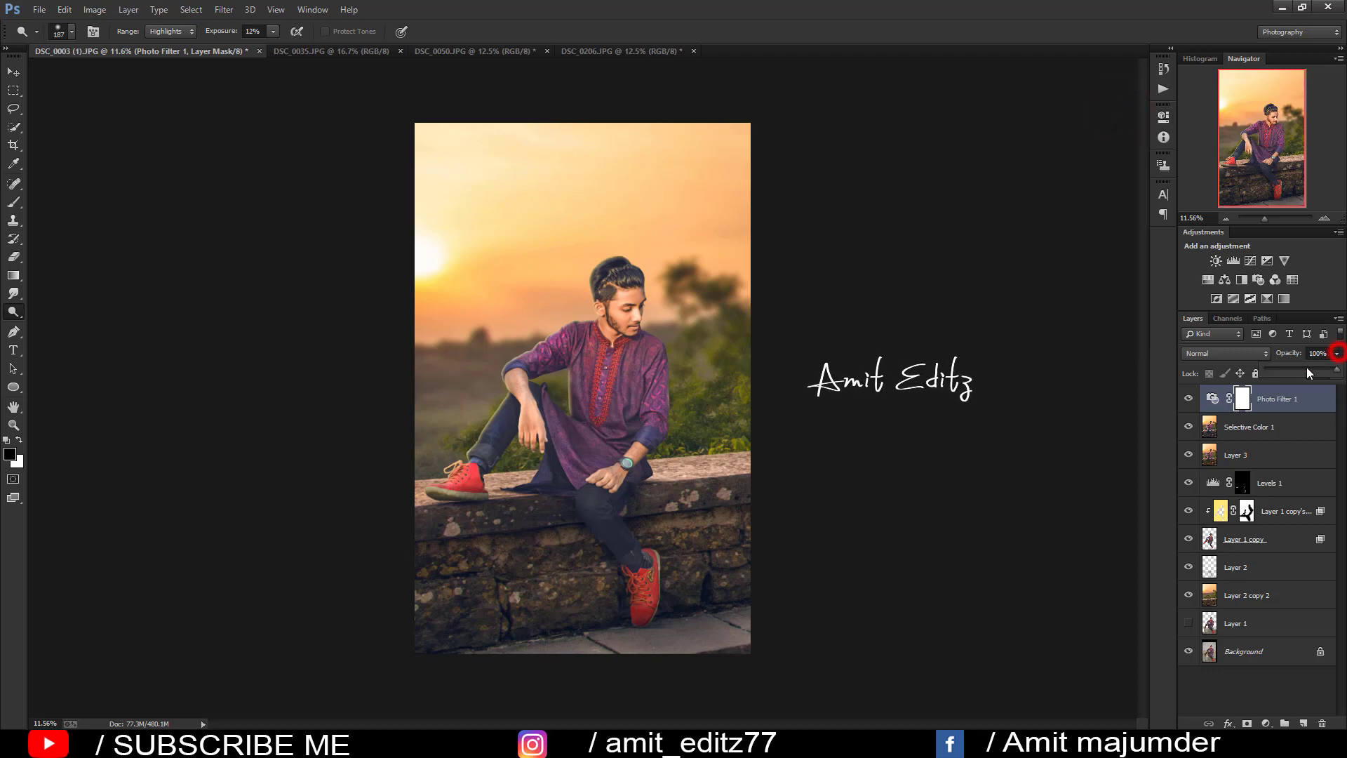
left_click(1305, 371)
Step: Merge Photo Filter 1 with Selective Color 1 into one layer
left_click(1279, 426, "ctrl")
right_click(1279, 427)
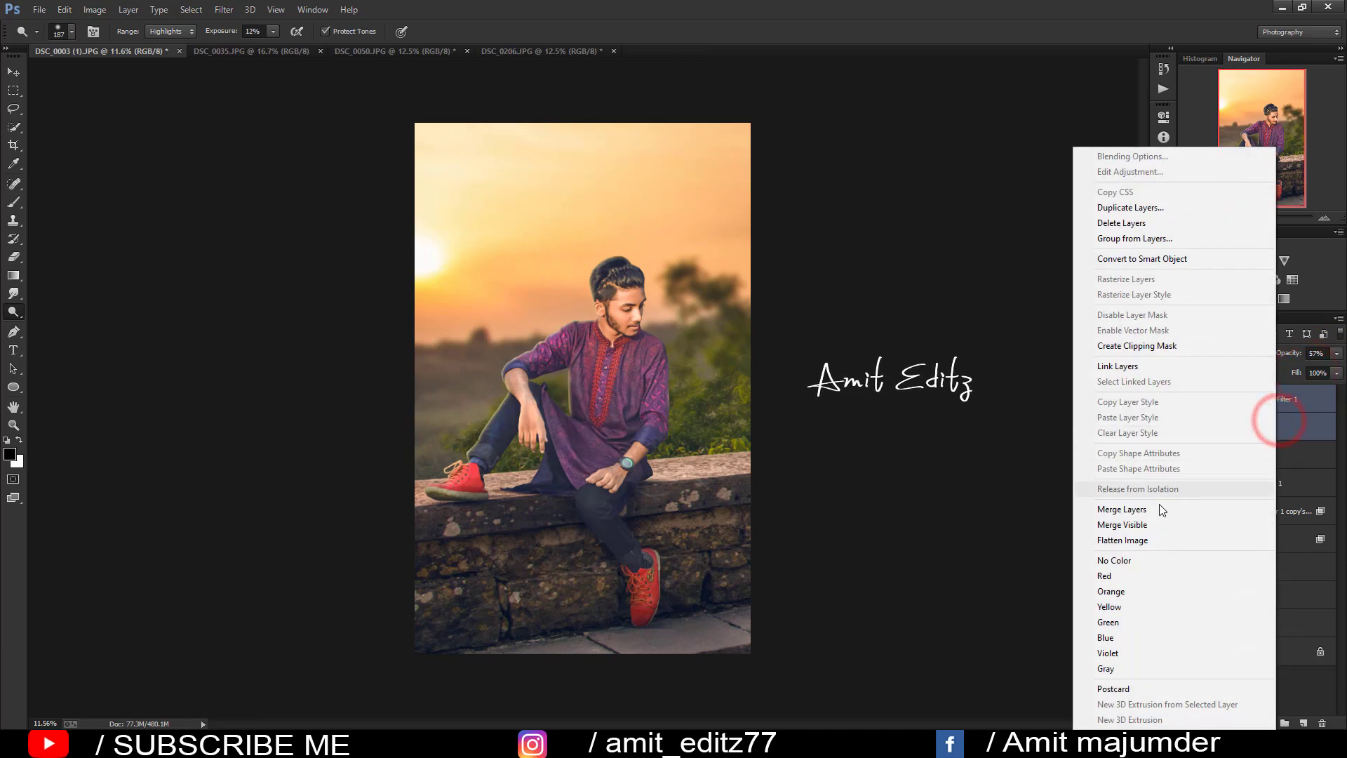
left_click(1123, 510)
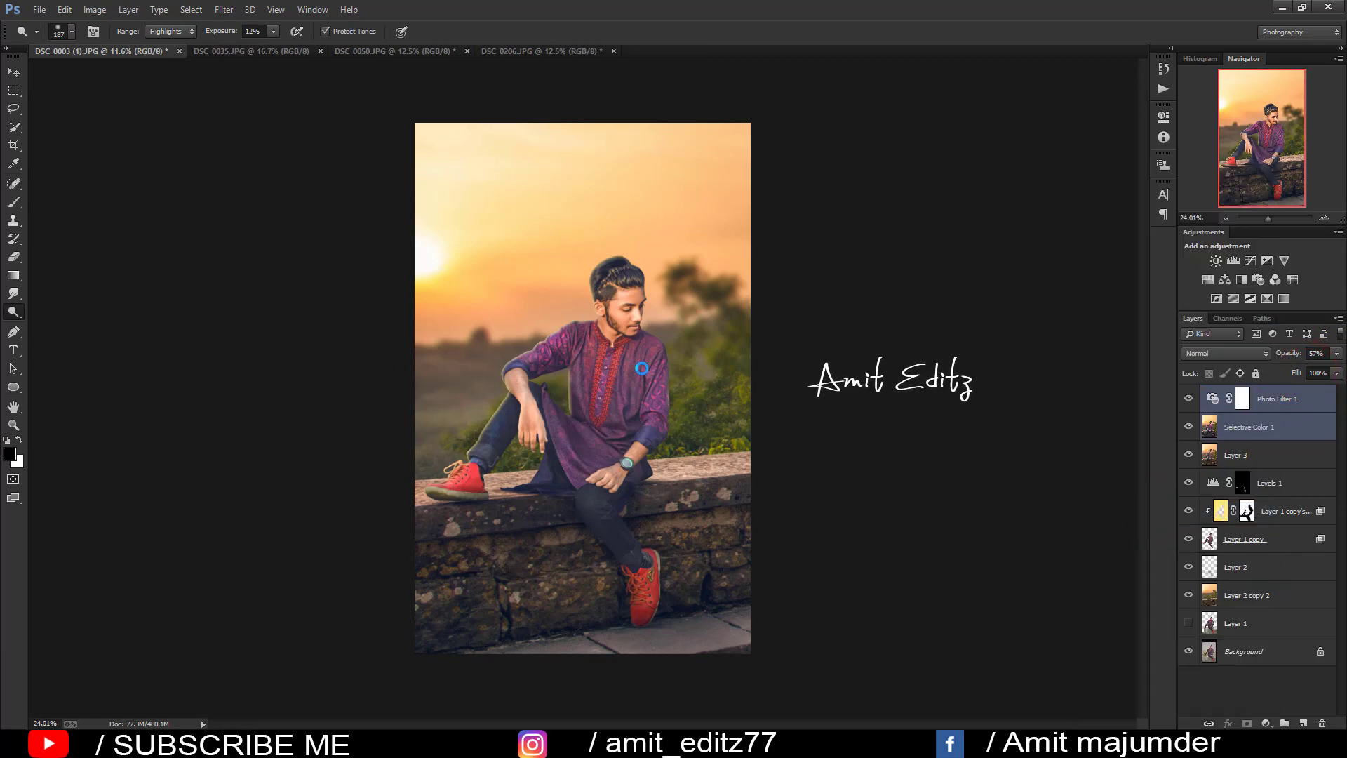
scroll(642, 368, "up", 3)
scroll(624, 375, "down", 3)
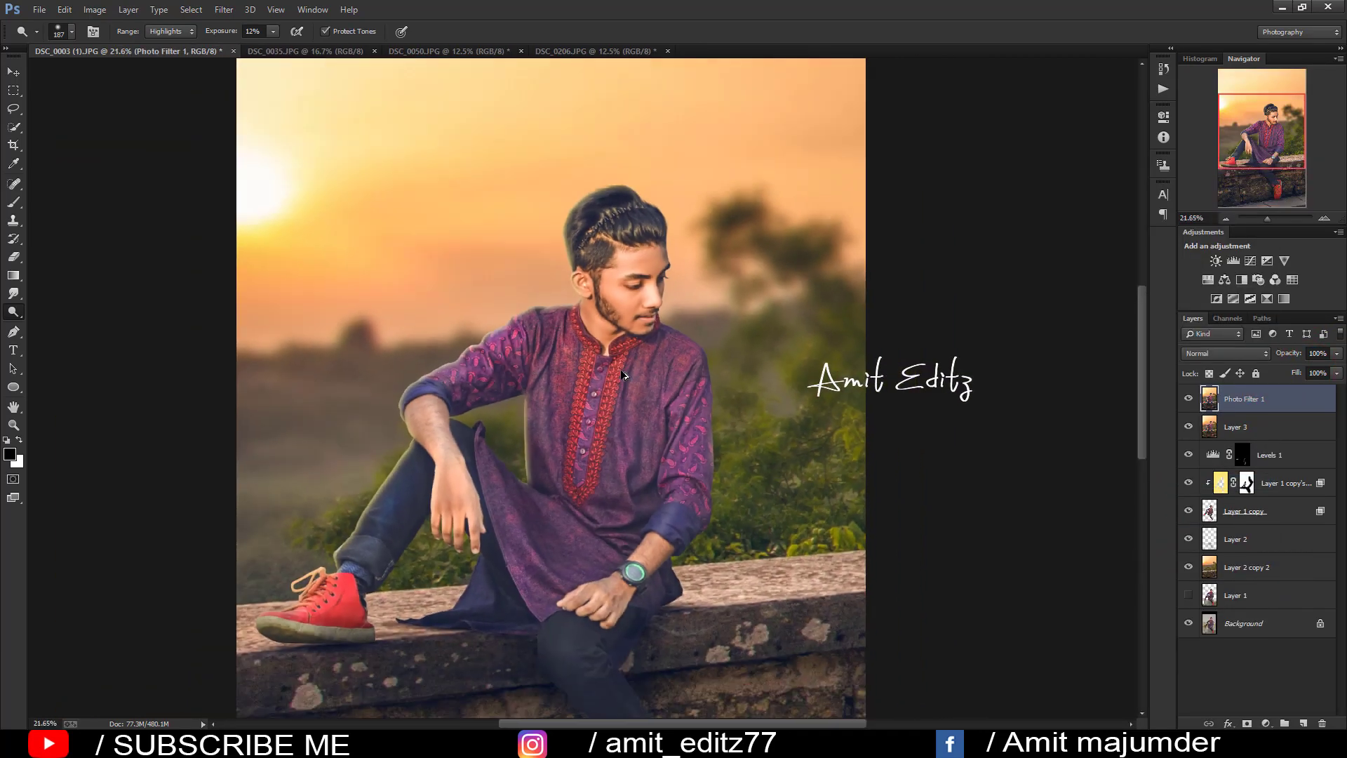
scroll(624, 375, "down", 2)
scroll(624, 375, "down", 2)
scroll(624, 374, "down", 1)
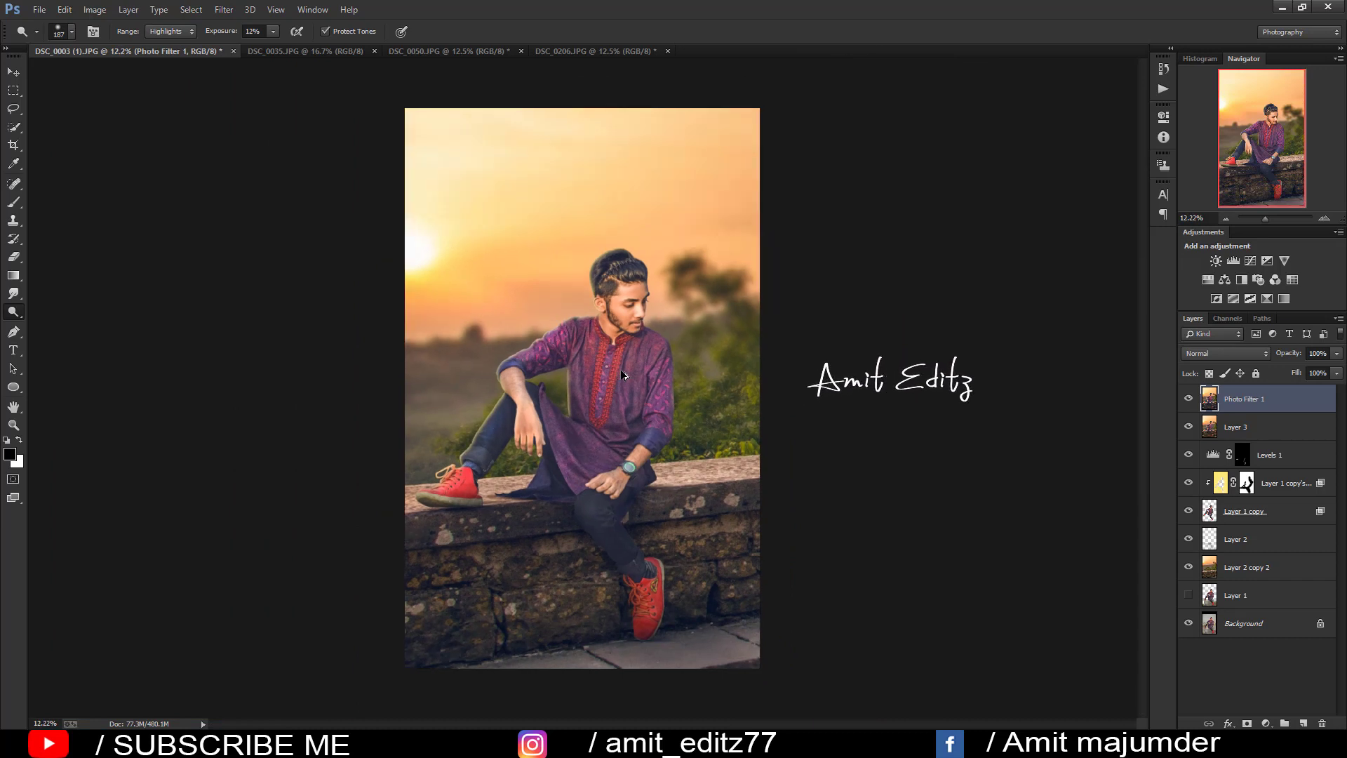
Step: Duplicate Photo Filter 1 and set a pale-yellow sky-sampled brush at 20% opacity
left_click_drag(1278, 410, 1303, 722)
left_click(13, 205)
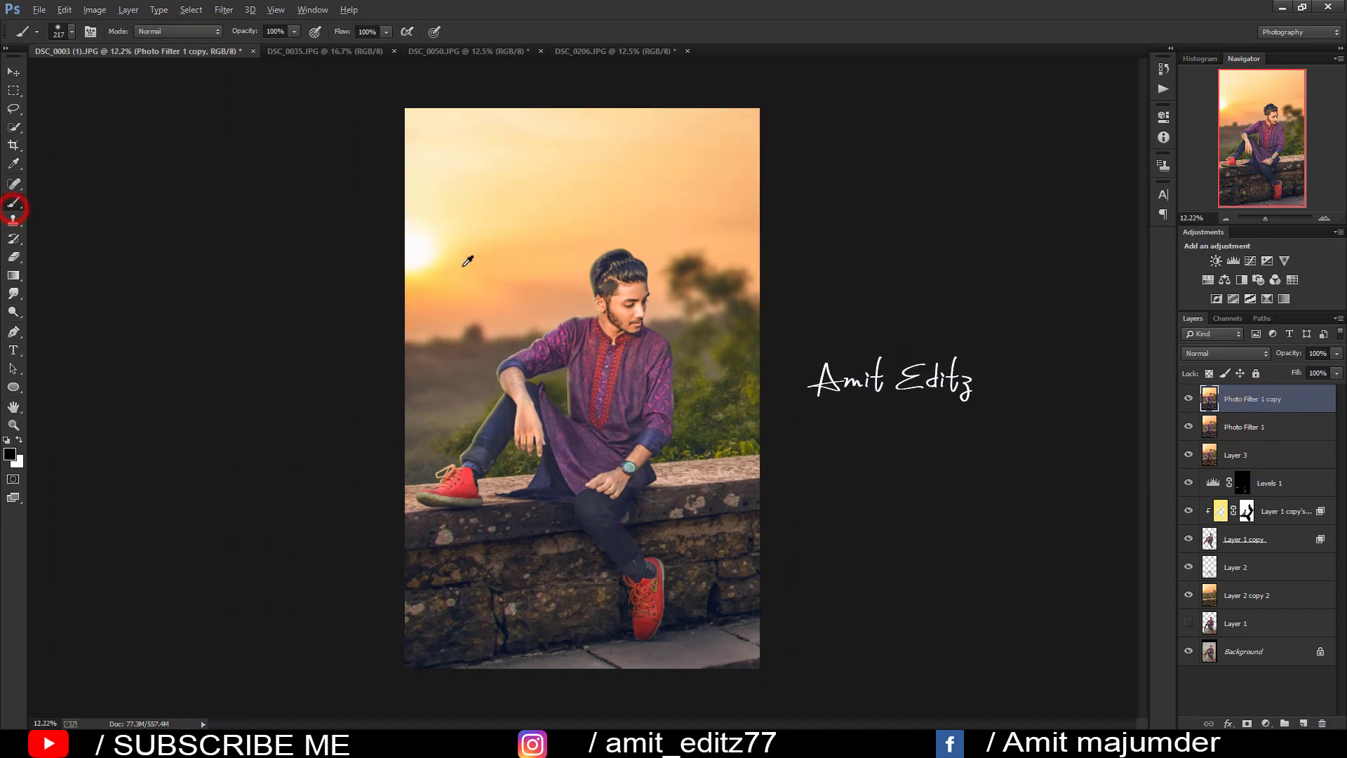
left_click(437, 254, "alt")
left_click(275, 32)
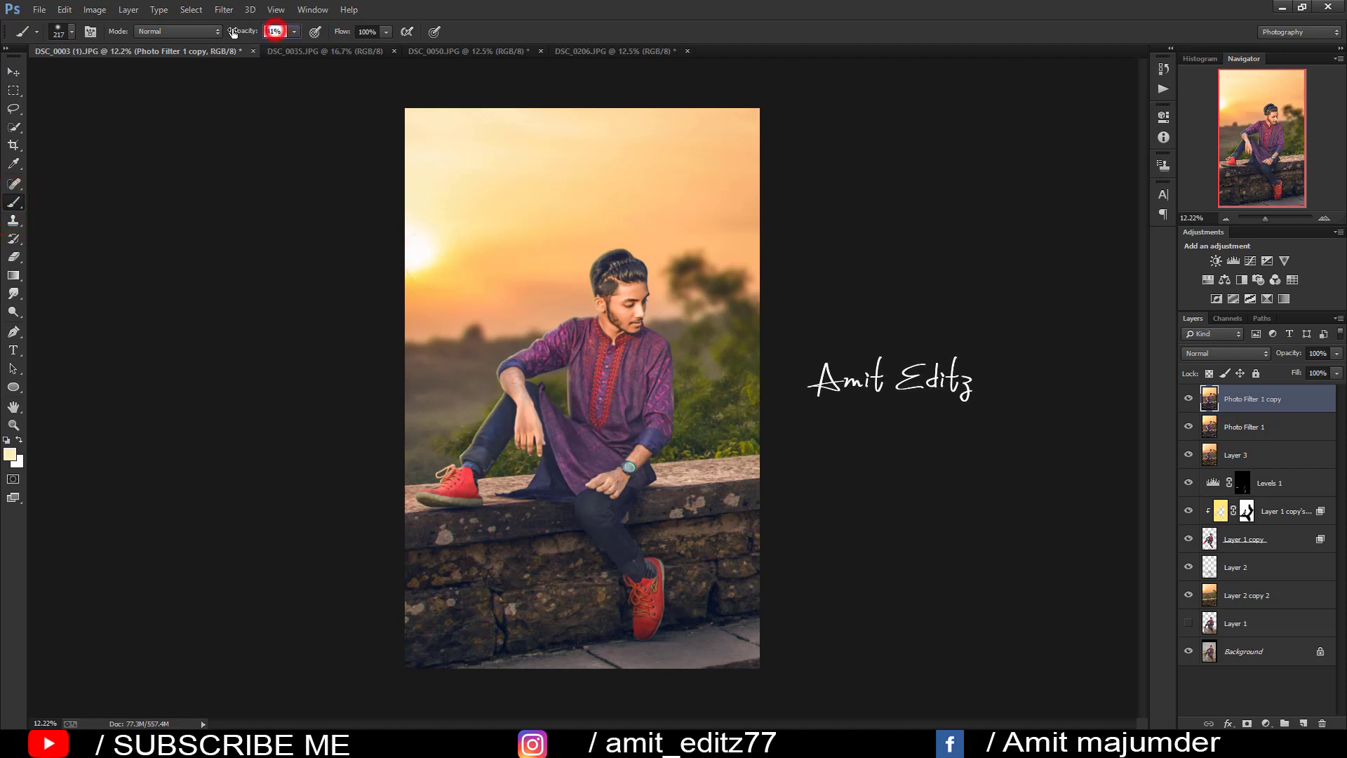
type("20")
key("Return")
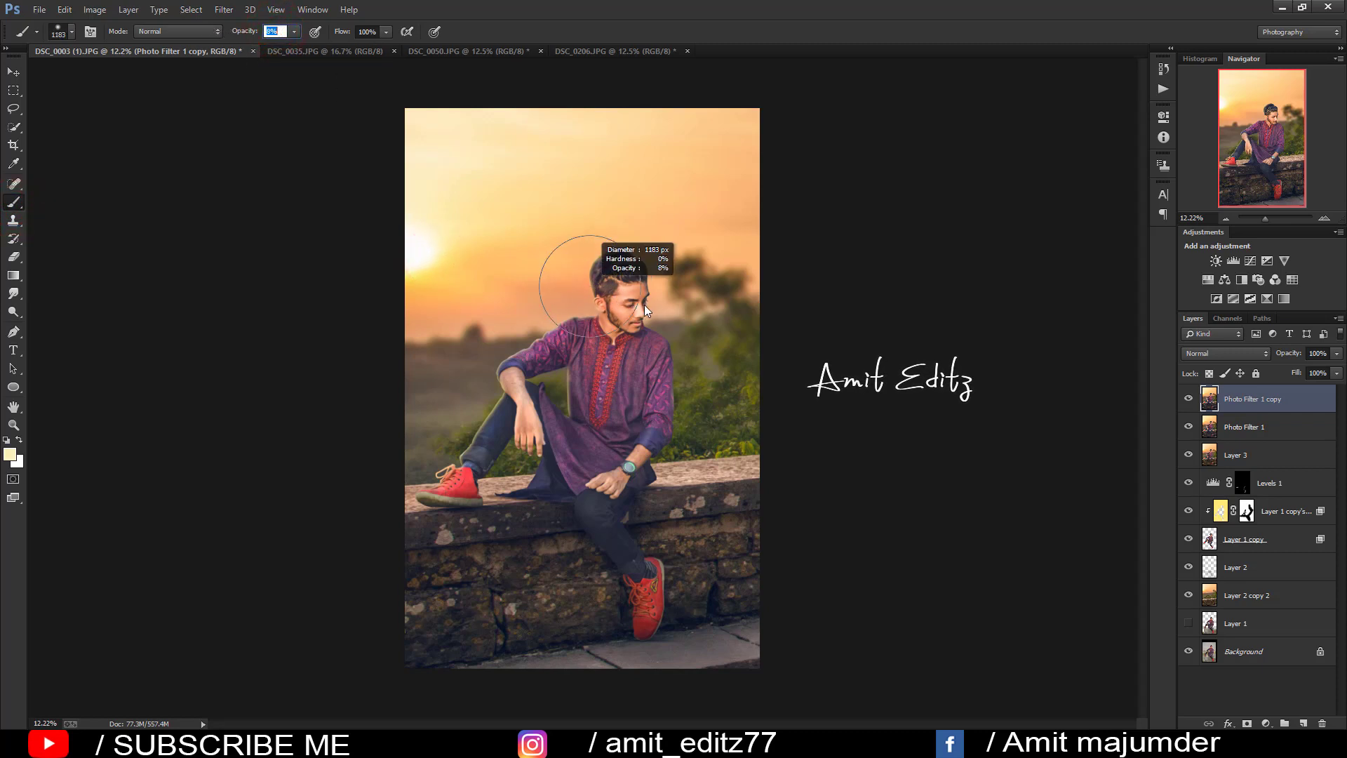
Step: With a larger brush, paint soft glow on the sky around the sun
left_click(470, 267)
left_click(505, 327)
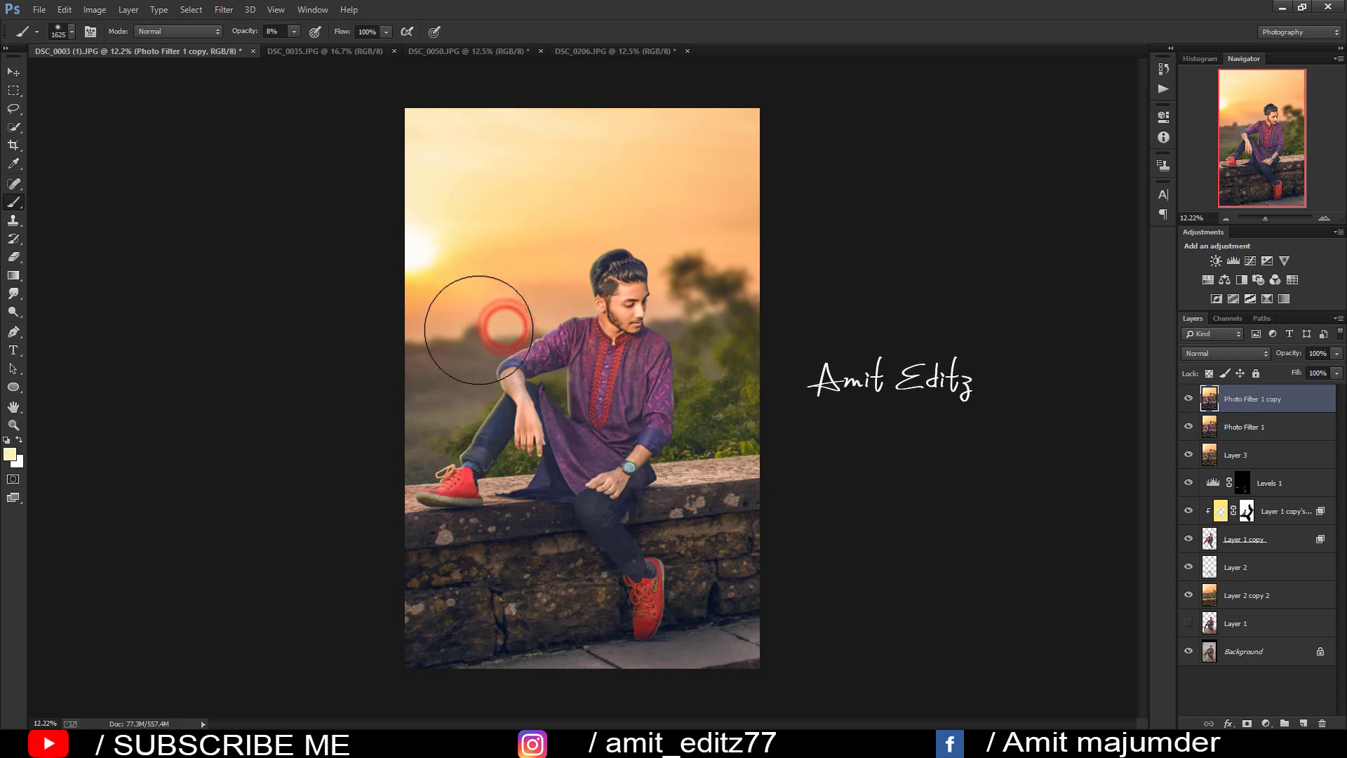
left_click(448, 312)
left_click(555, 288)
left_click(559, 260)
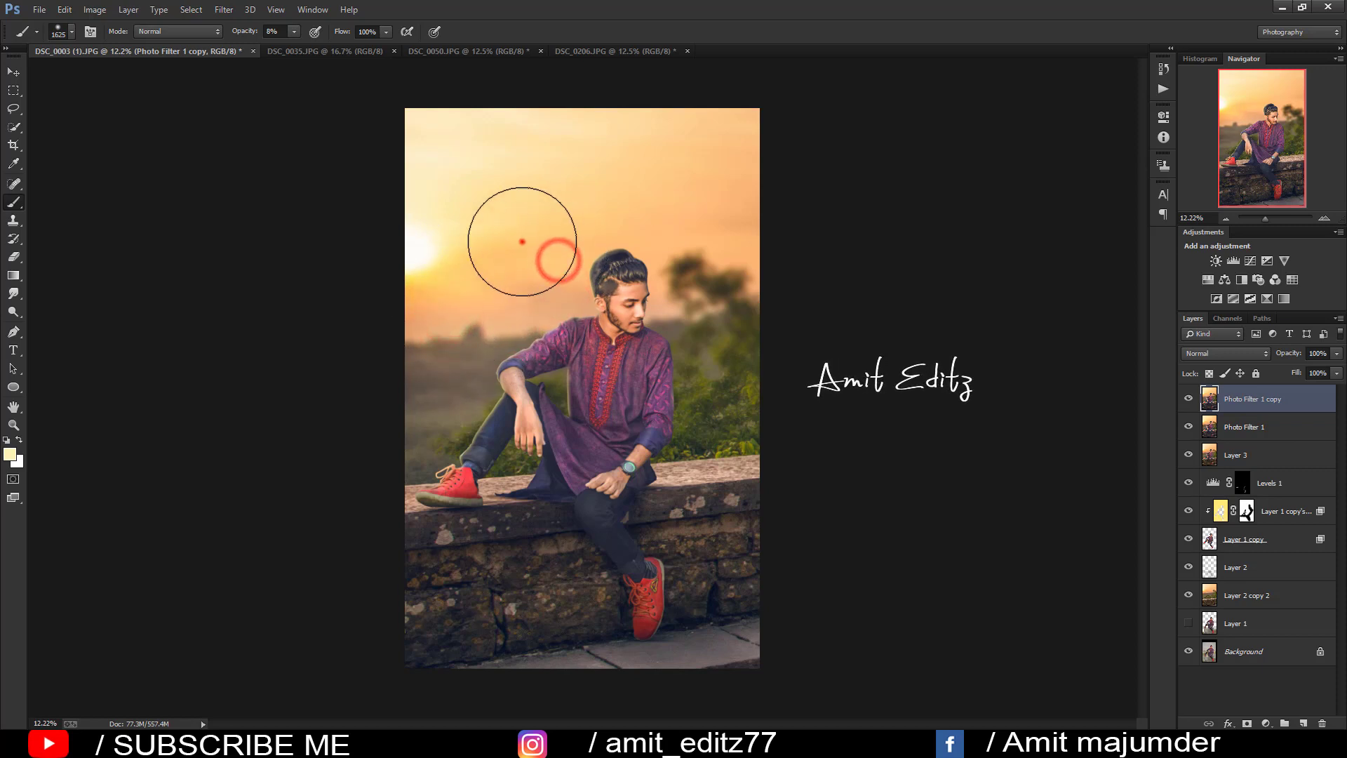
left_click(520, 234)
left_click(490, 298)
Step: Extend the glow toward the left edge and across the sky
left_click(466, 348)
left_click(436, 364)
left_click(426, 284)
left_click(413, 249)
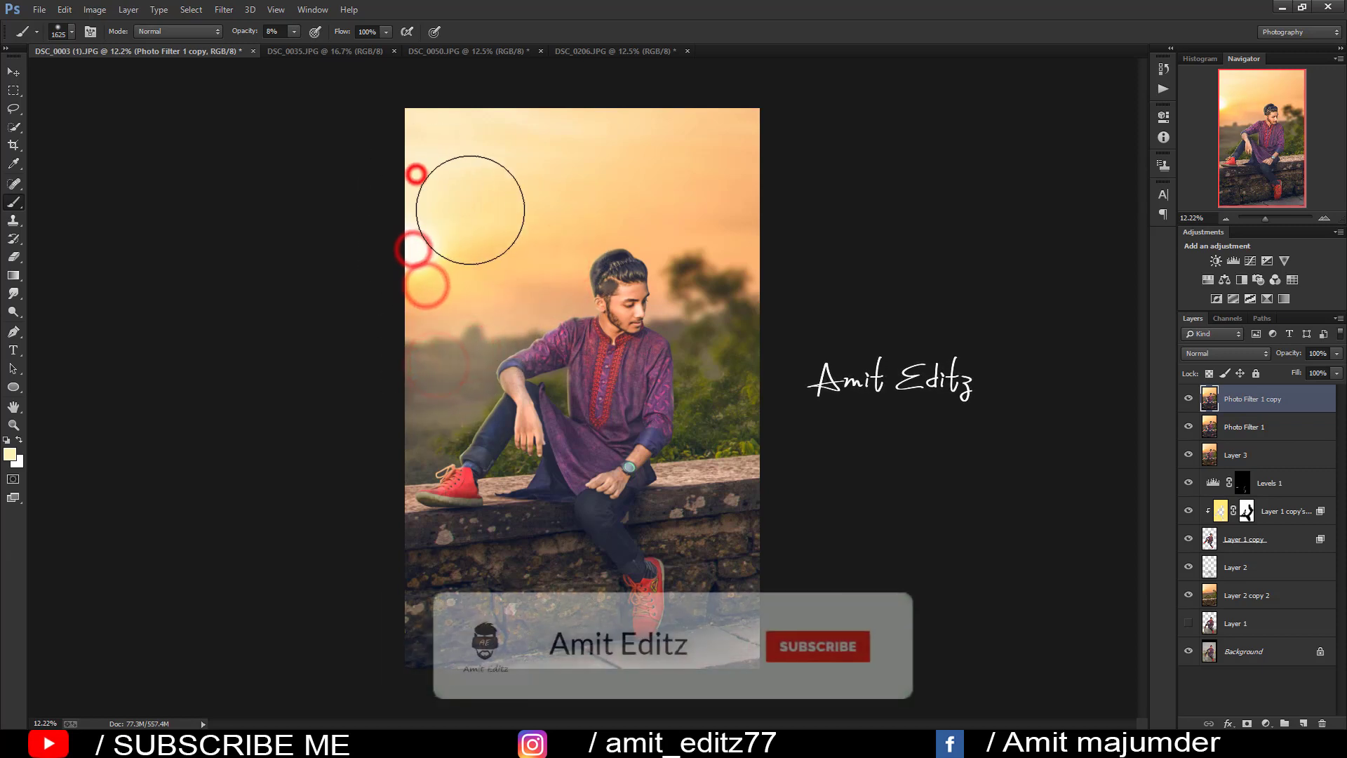
left_click(472, 211)
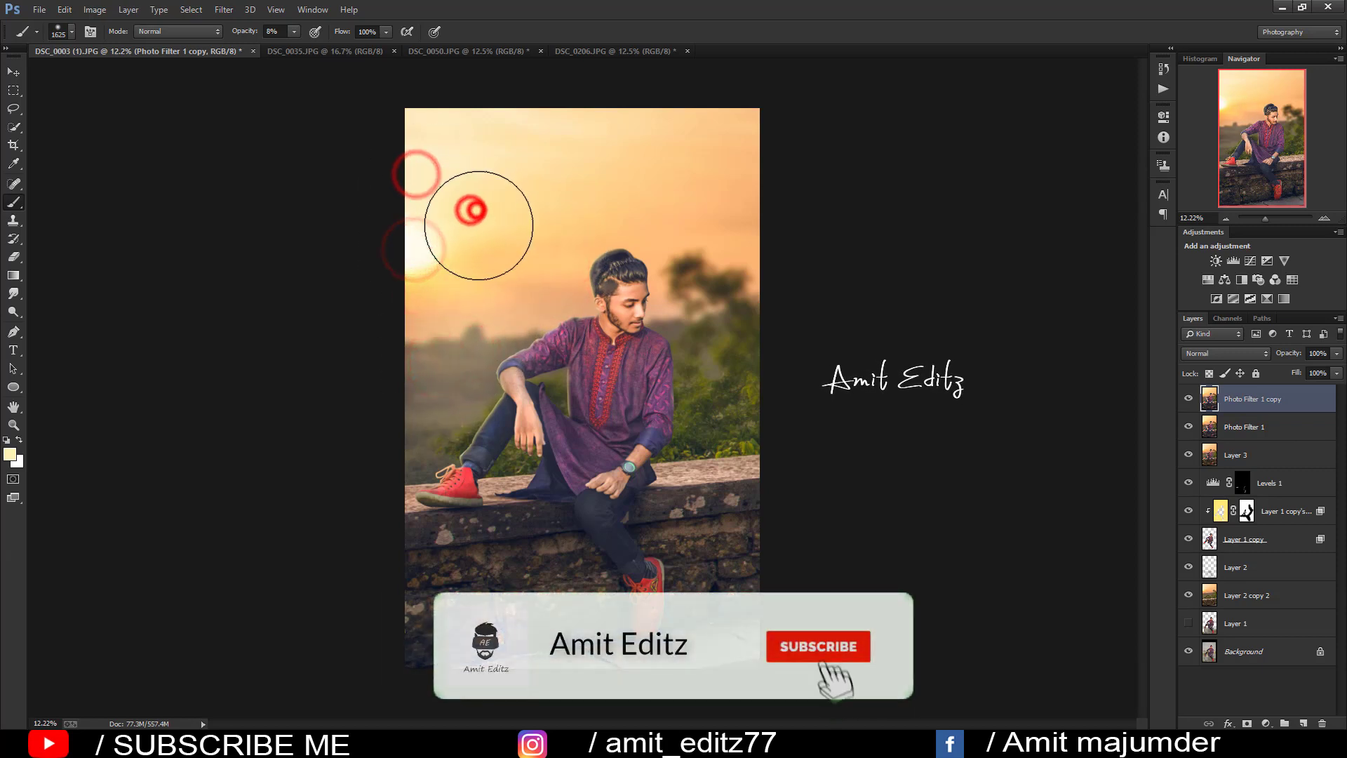
left_click(476, 277)
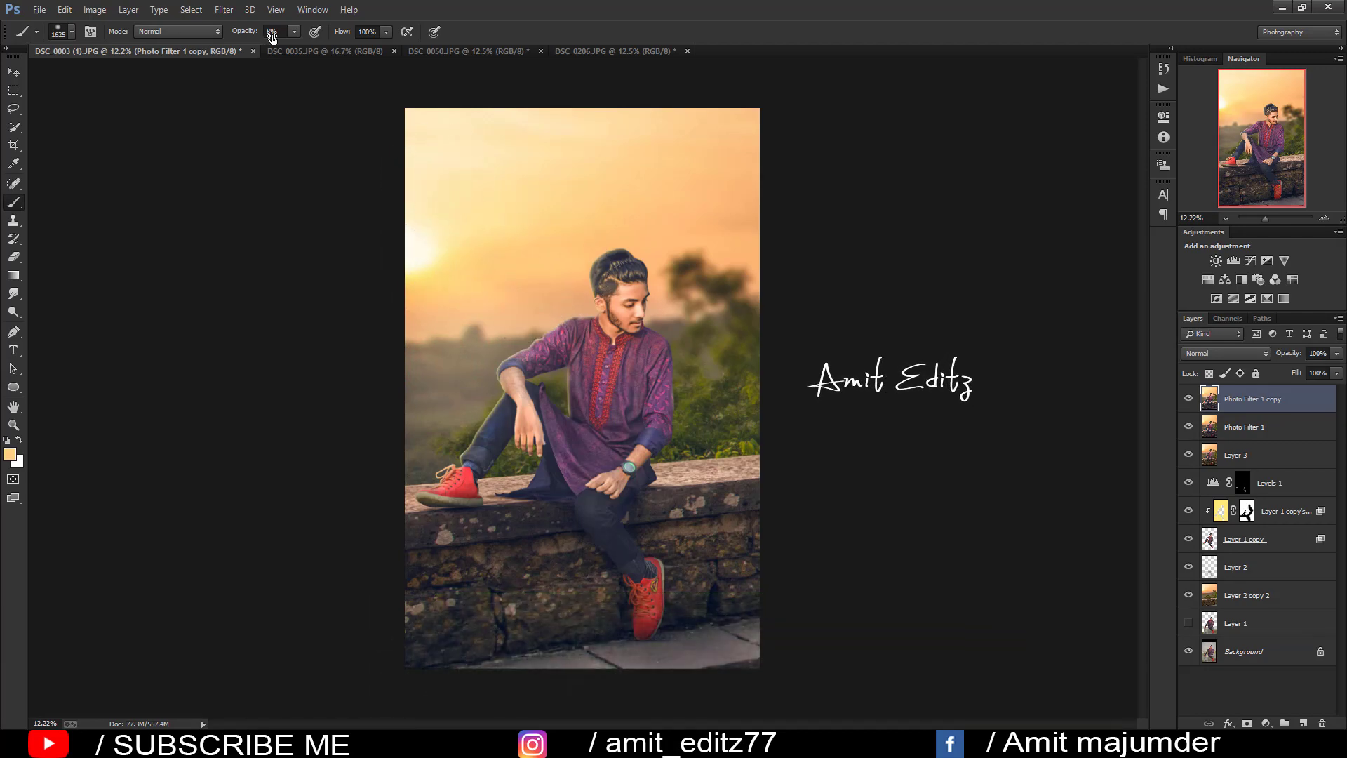
Step: At 14% opacity, strengthen the left sun glow and add faint glow near the tree
left_click_drag(266, 38, 275, 38)
left_click_drag(518, 274, 445, 295)
left_click(1189, 399)
left_click(1189, 399)
left_click(1188, 398)
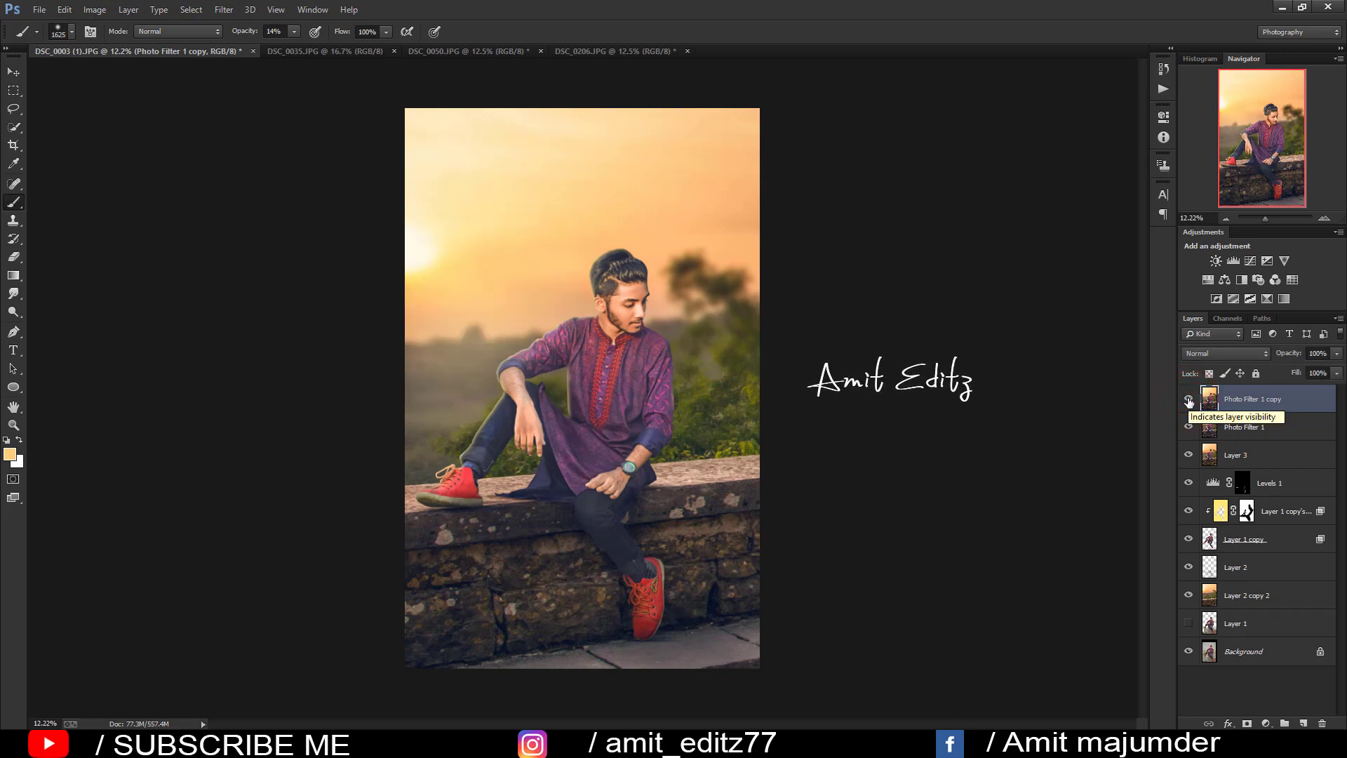
left_click_drag(701, 300, 677, 228)
left_click(556, 199)
mouse_move(536, 275)
left_mouse_down()
mouse_move(421, 224)
mouse_move(472, 303)
left_mouse_up()
scroll(474, 316, "down", 1)
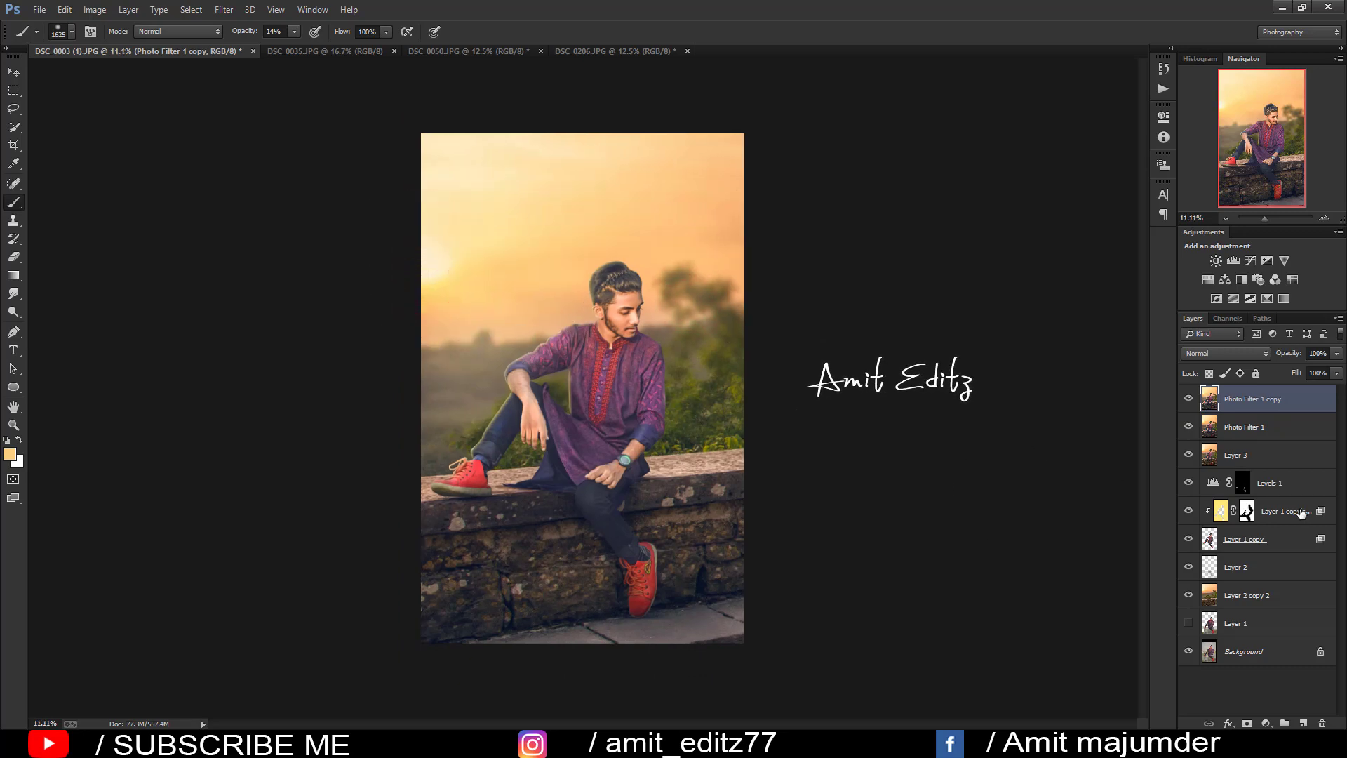
Step: Merge the two photo filter layers and set Camera Raw contrast to +8
right_click(1265, 425)
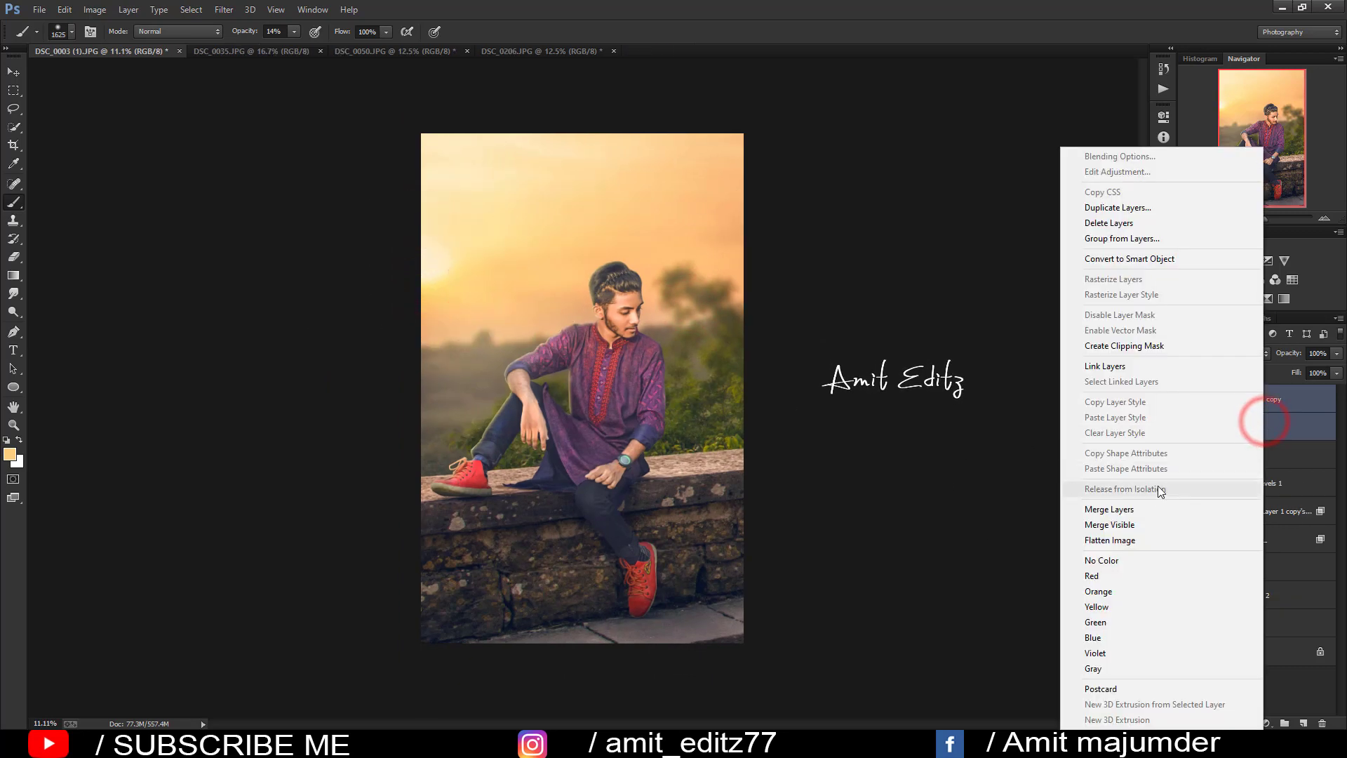
left_click(1126, 510)
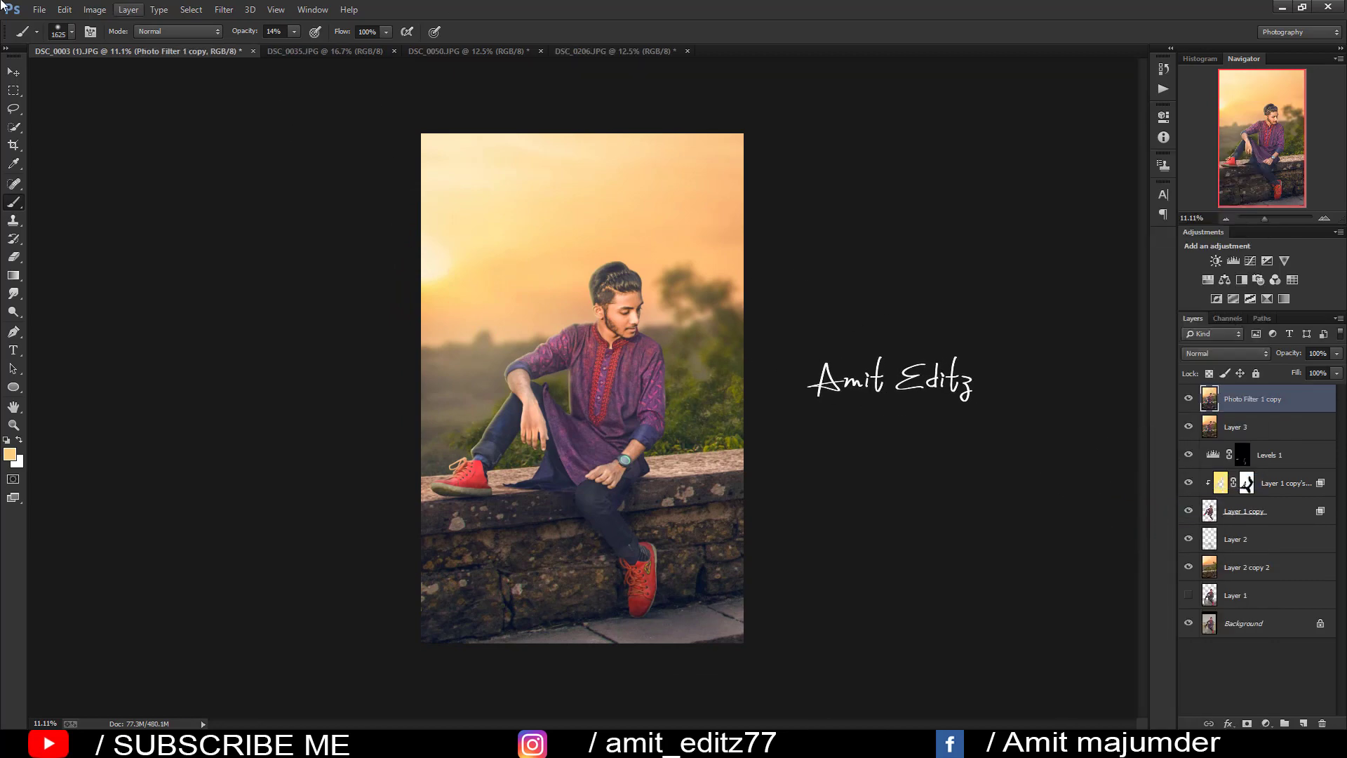
left_click(222, 9)
left_click(265, 93)
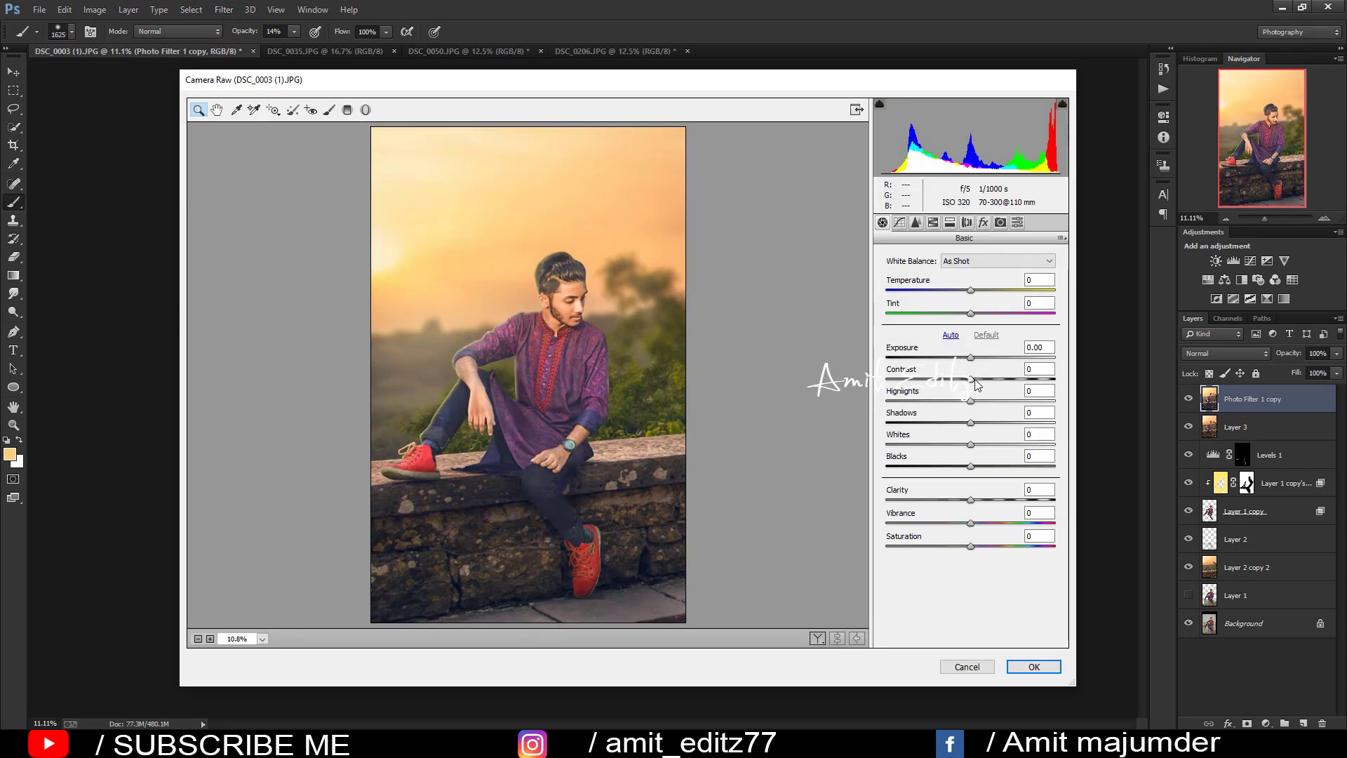
left_click(974, 380)
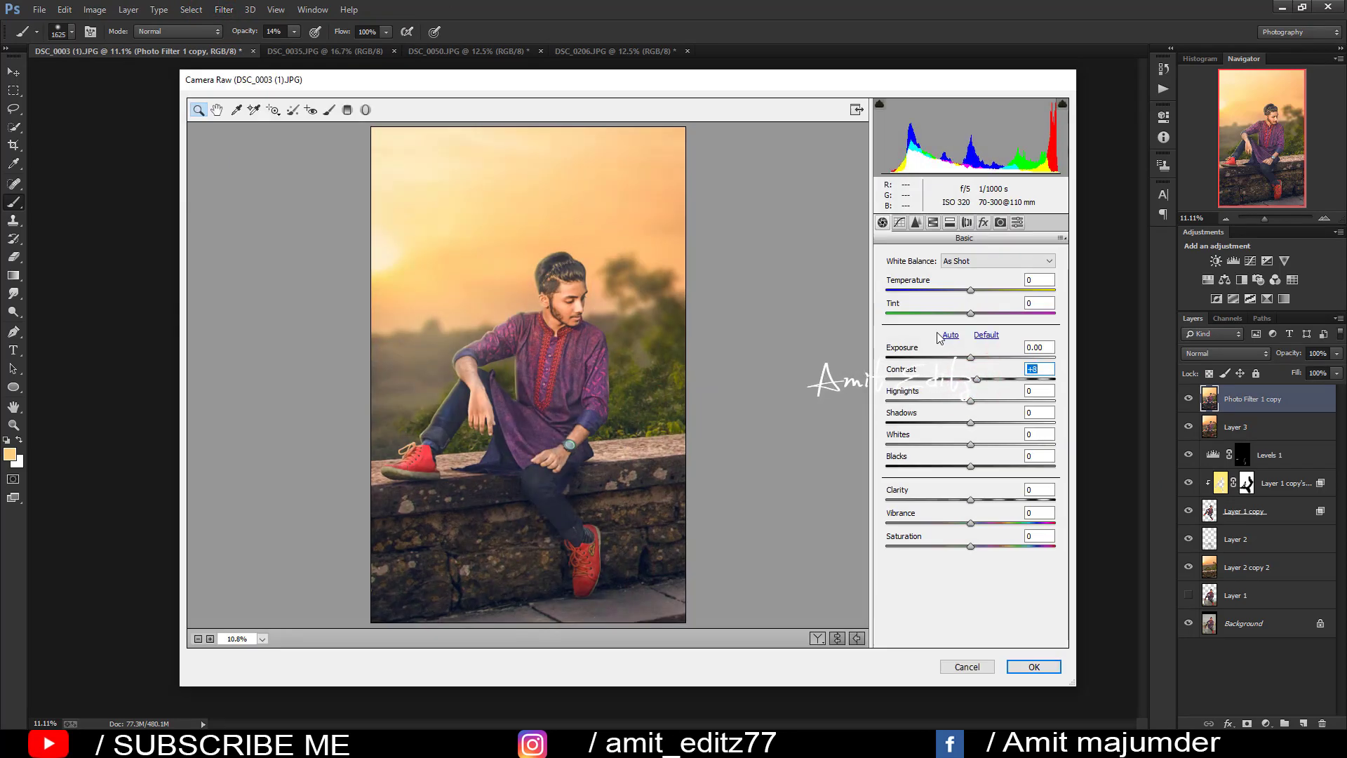
Step: Lift the Blue point curve's black point to output 8 and apply Camera Raw
left_click(899, 223)
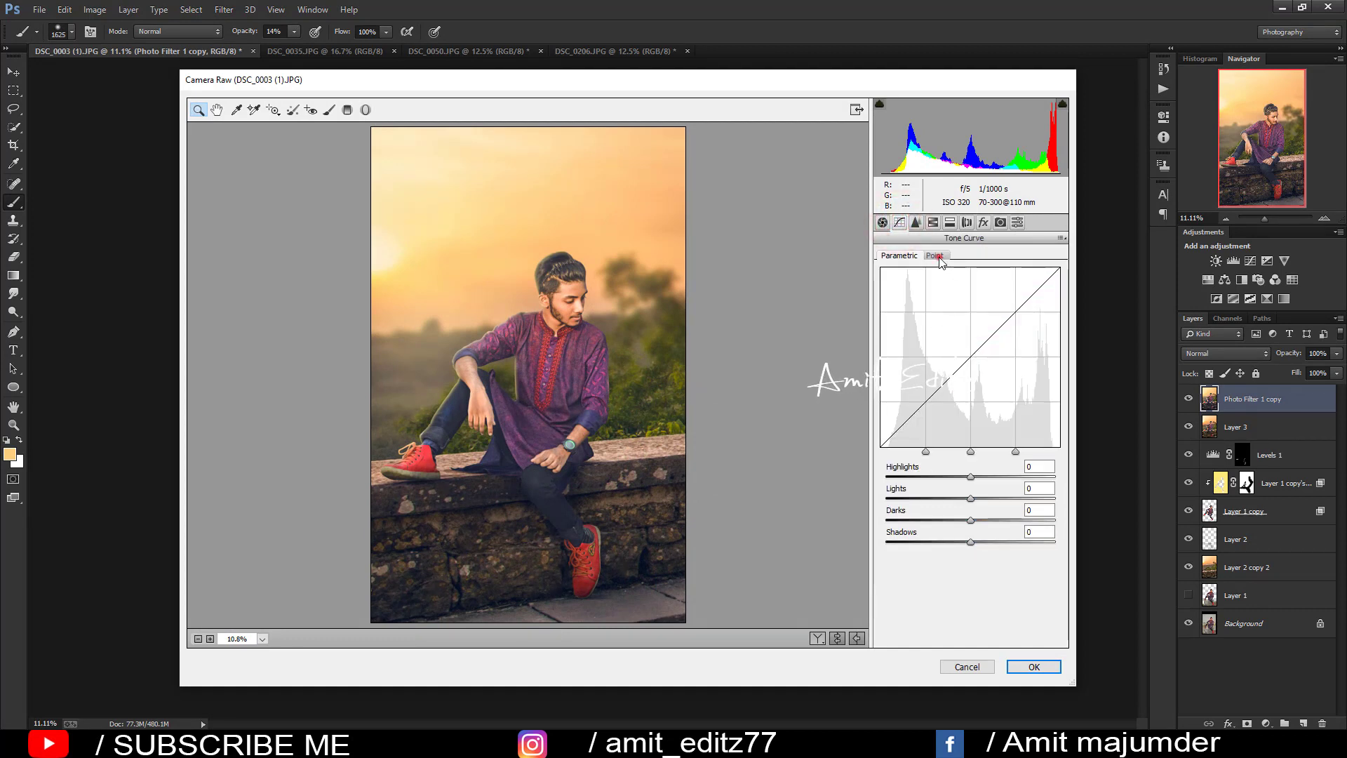
left_click(939, 256)
left_click(936, 300)
left_click(933, 346)
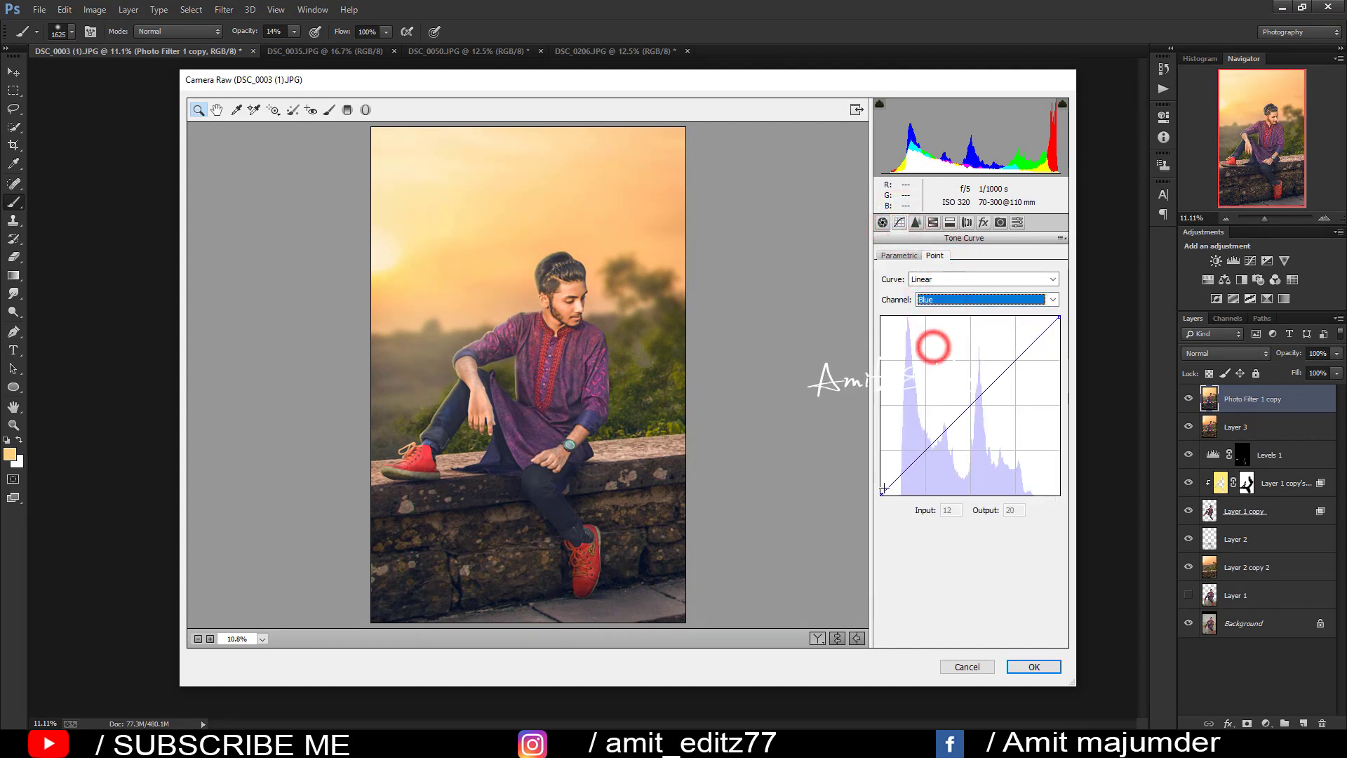
left_click_drag(882, 494, 880, 489)
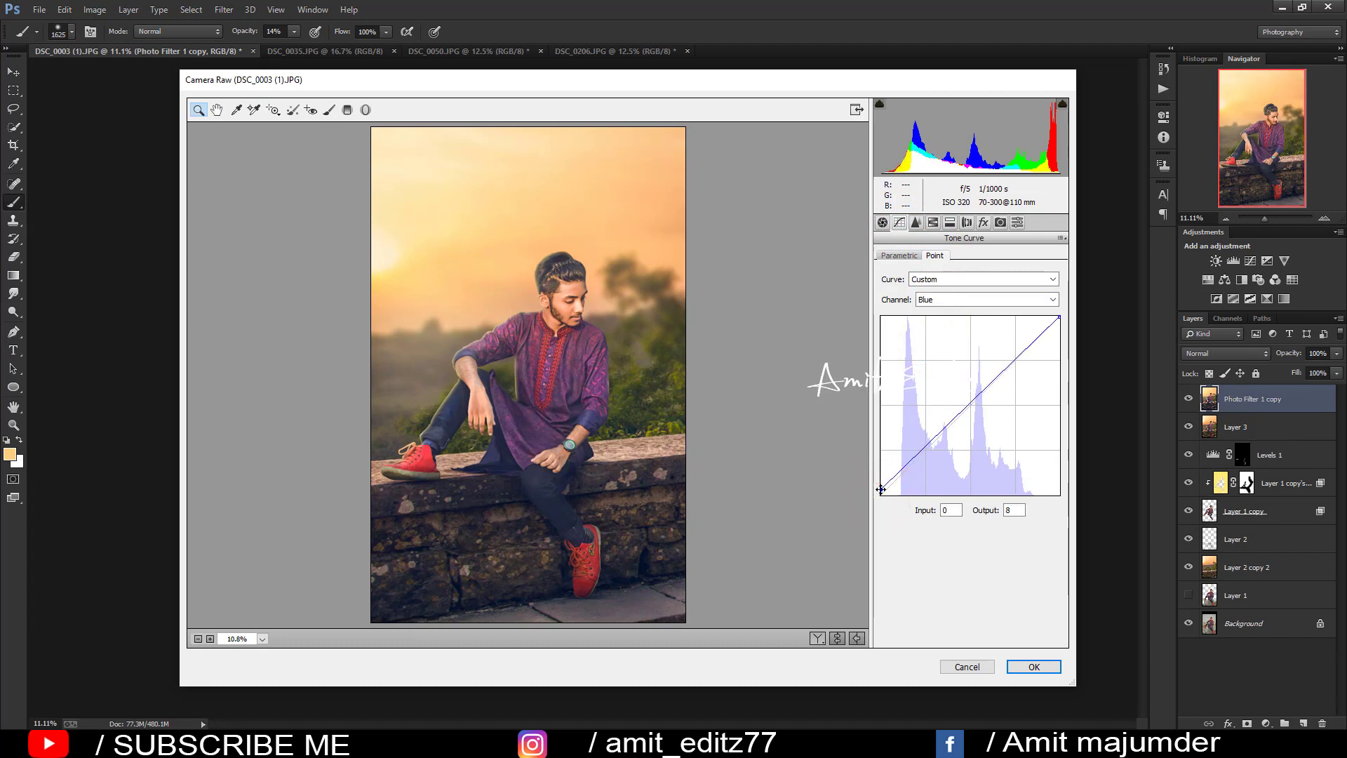
left_click(1034, 666)
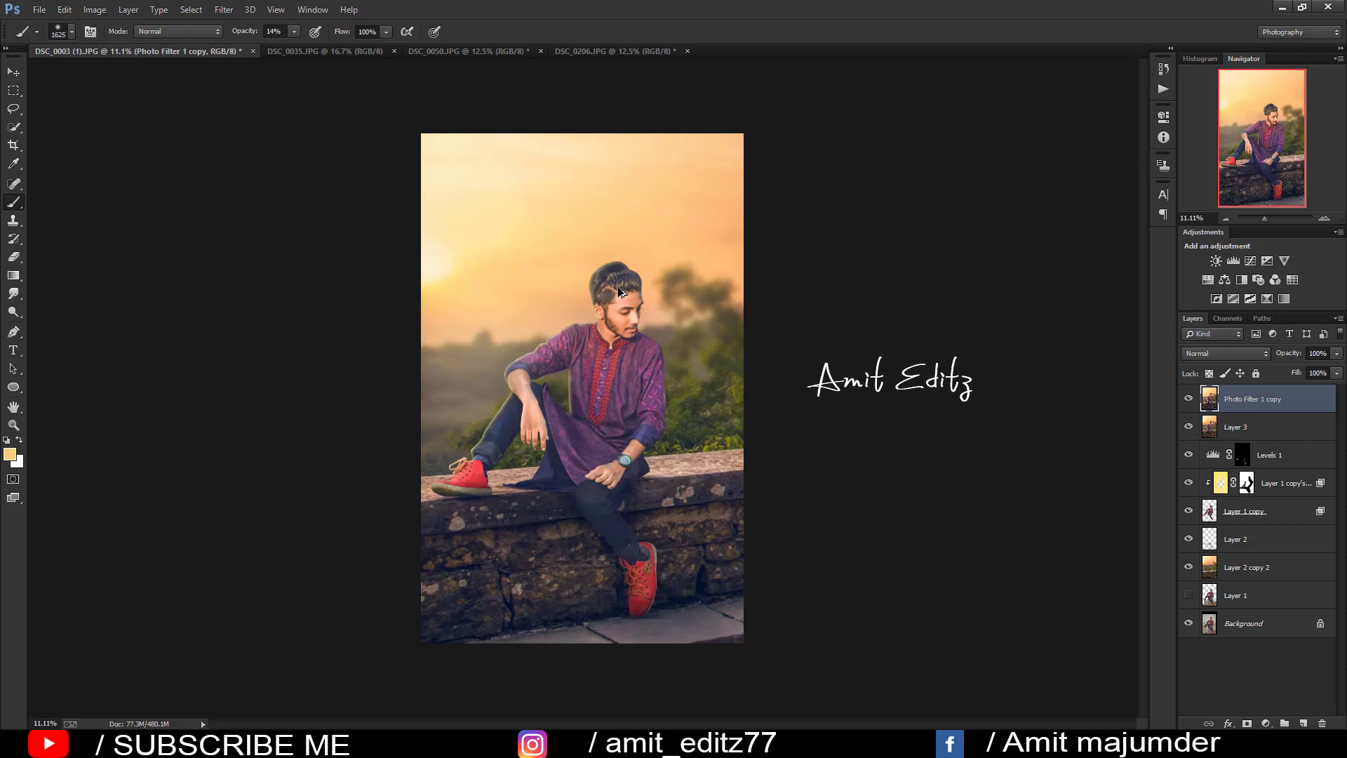
Step: Choose the logo-shaped brush from the brush presets
scroll(608, 312, "up", 4)
scroll(624, 281, "down", 2)
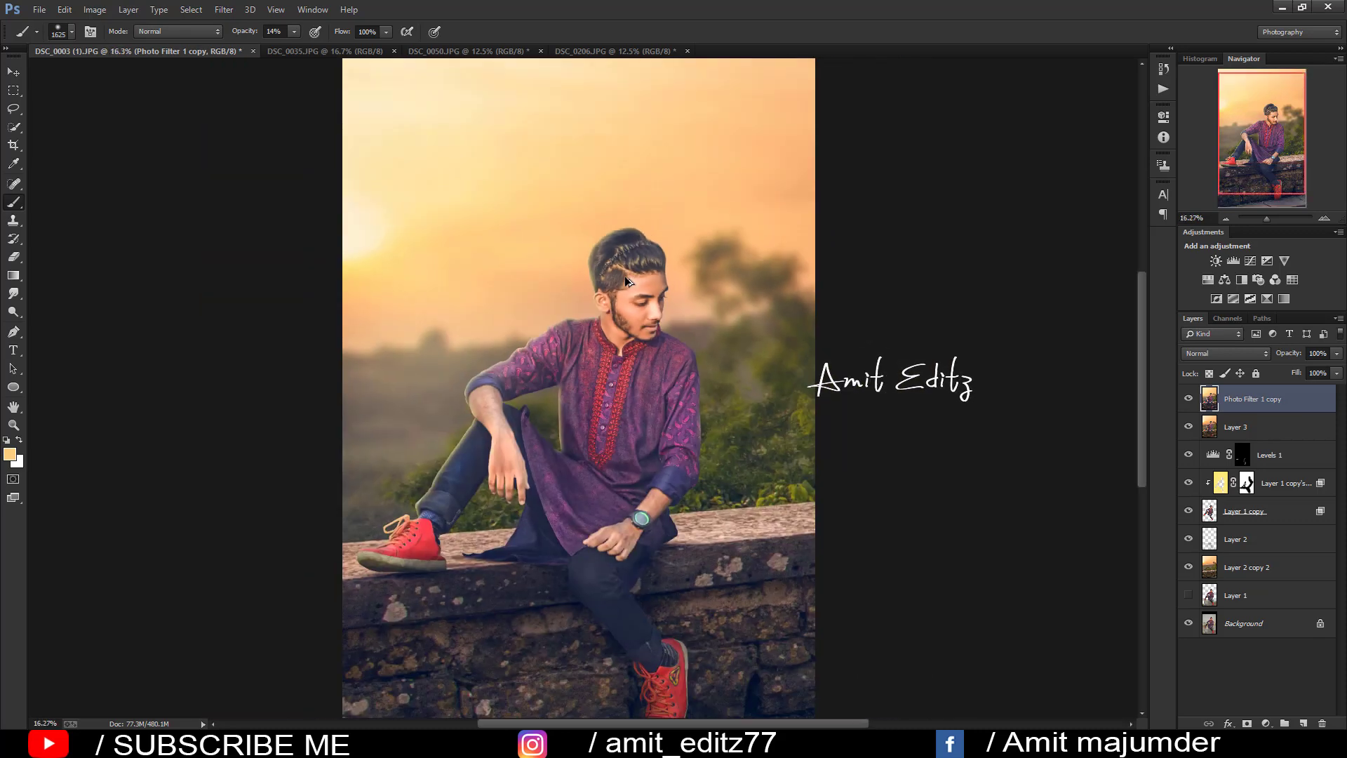
scroll(621, 282, "down", 1)
right_click(14, 202)
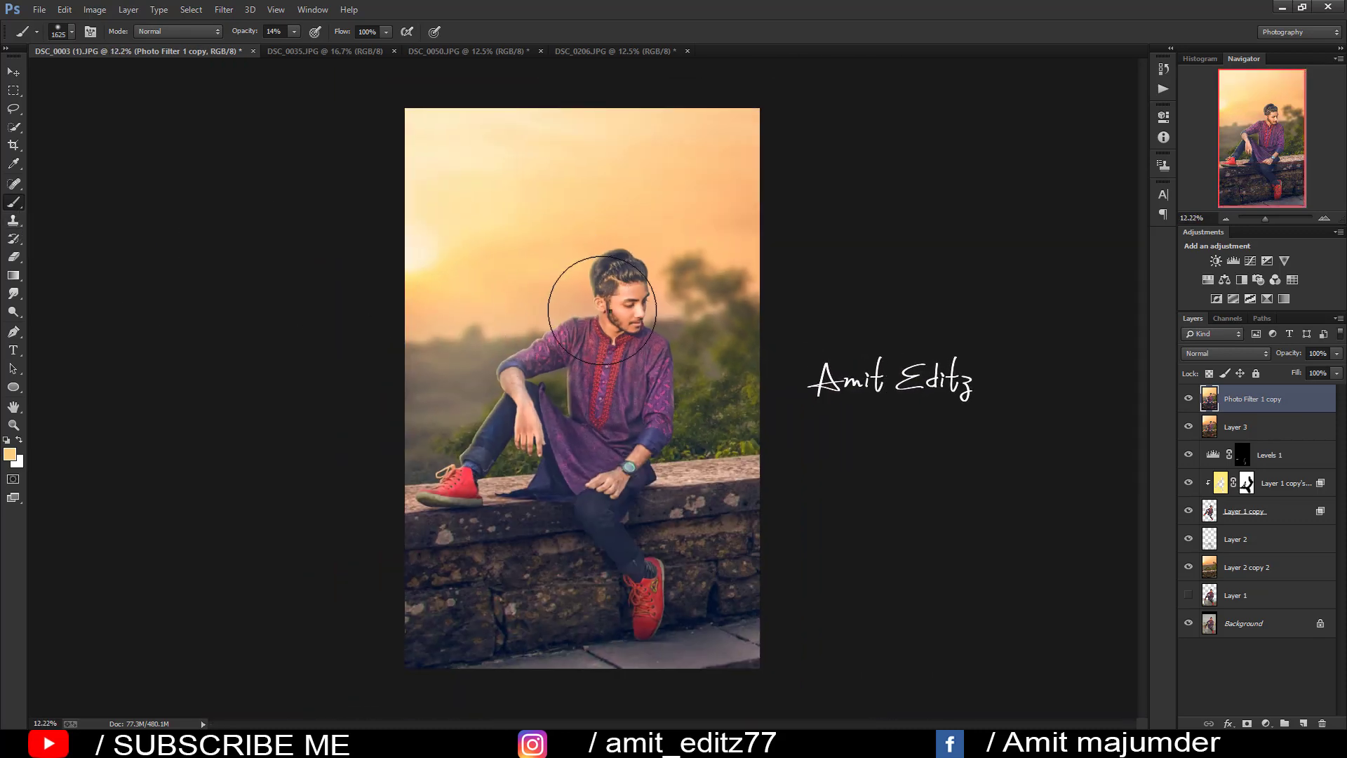
right_click(610, 312)
double_click(767, 568)
Step: Stamp the white logo at 100% opacity on the greenery beside the man, shrinking the brush to 277 px
left_click(275, 31)
type("100")
key("Return")
left_click(723, 417)
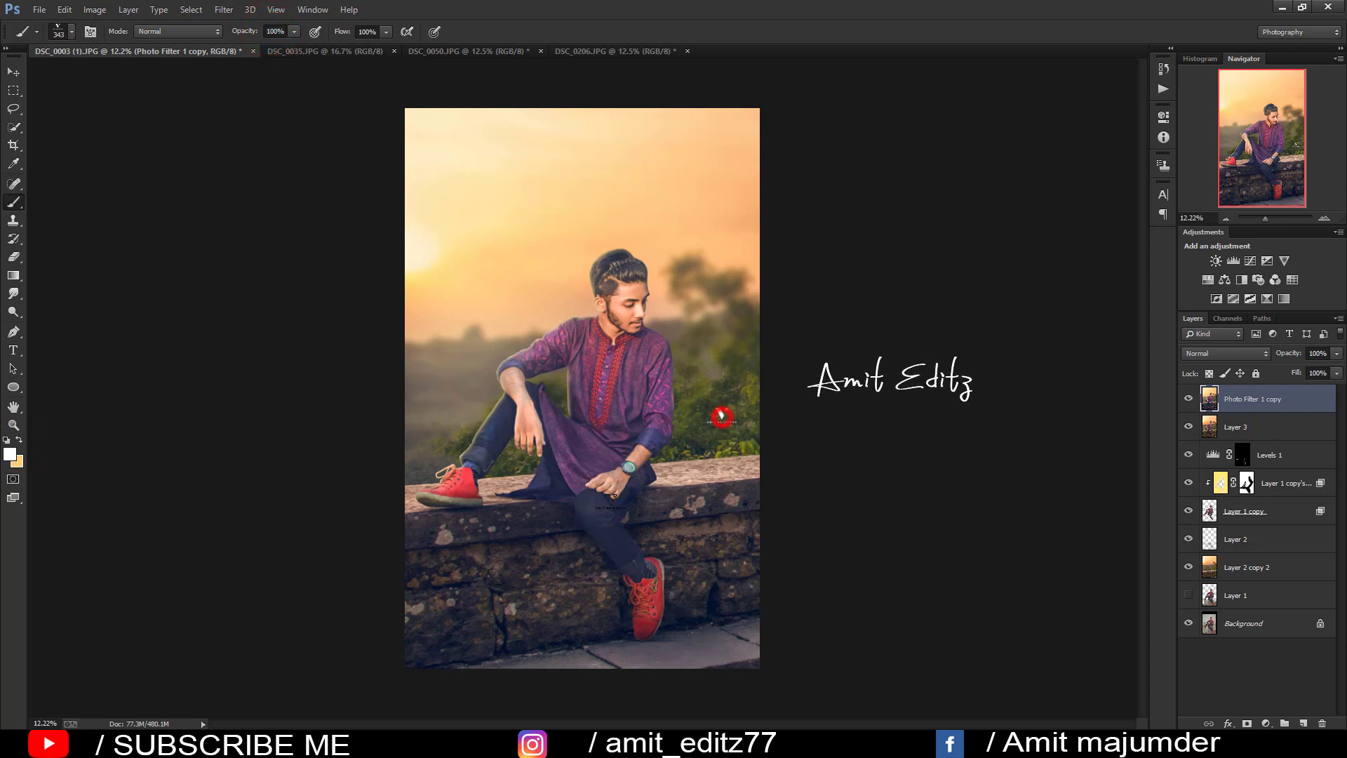
key("bracketleft")
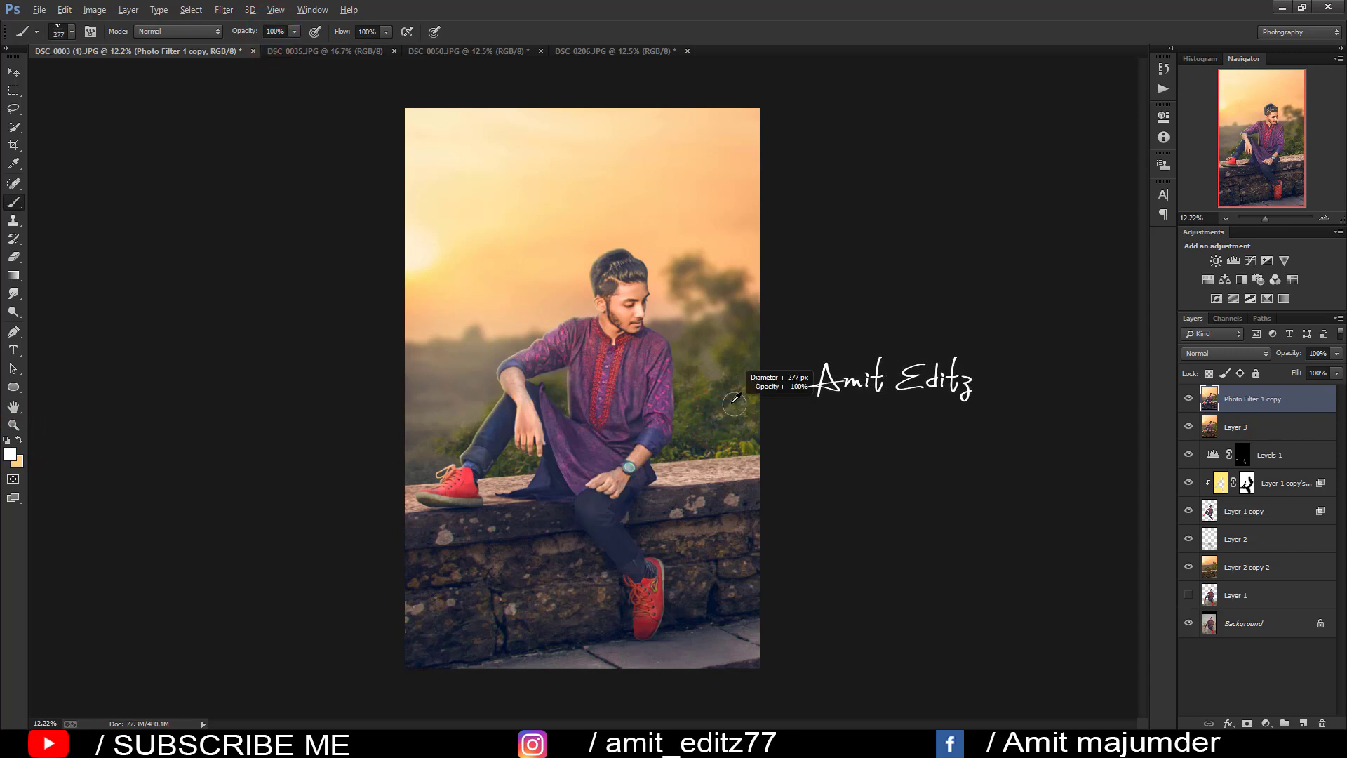
right_click(495, 394)
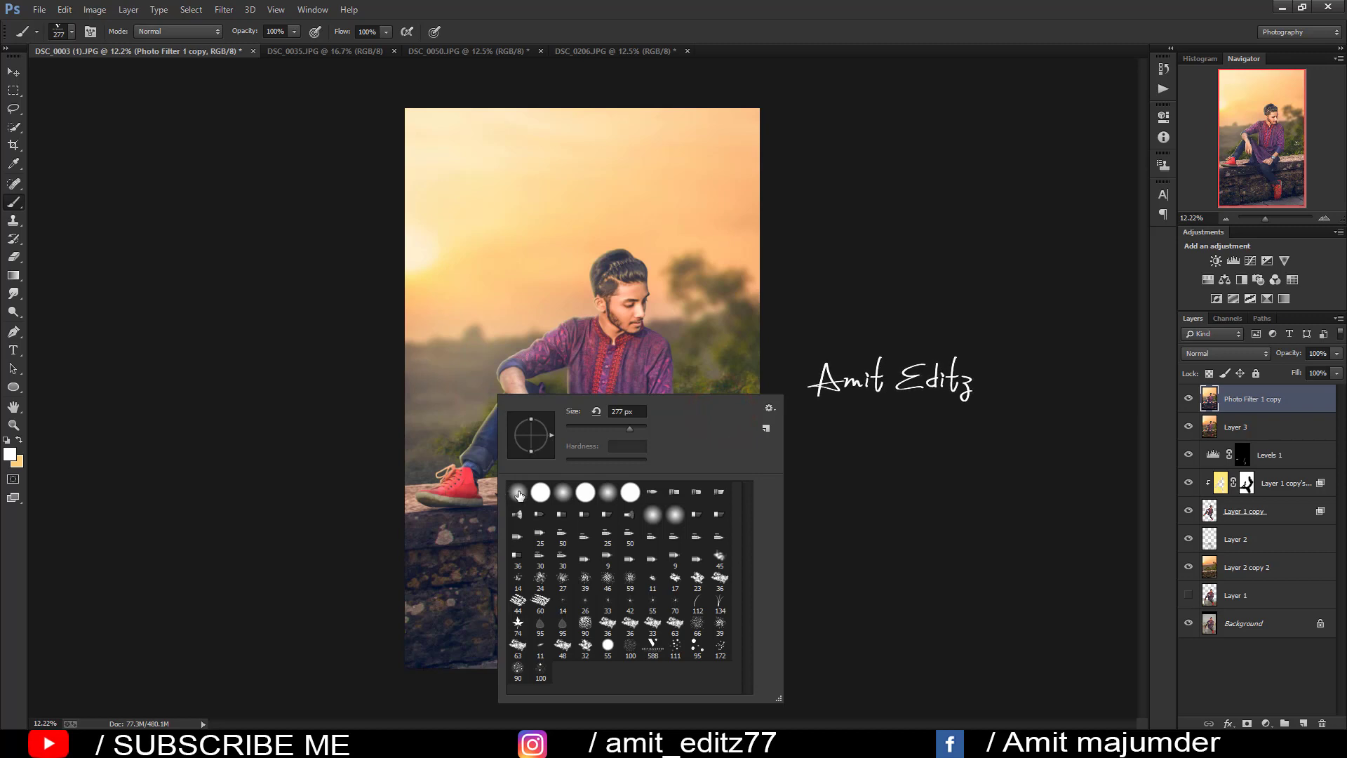
Step: Draw a soft gradient upward over the lower part of the photo
left_click(13, 72)
key("ctrl+minus")
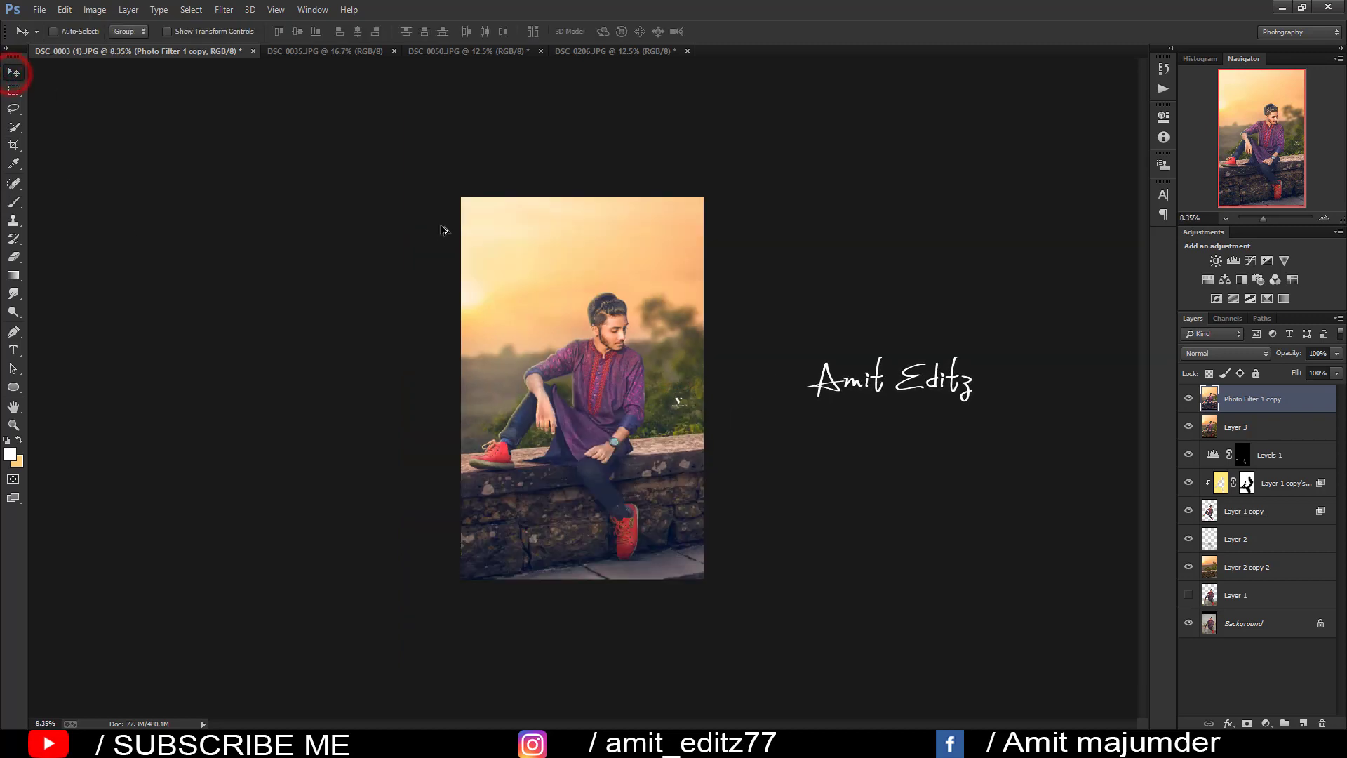
left_click(14, 276)
left_click_drag(558, 386, 558, 605)
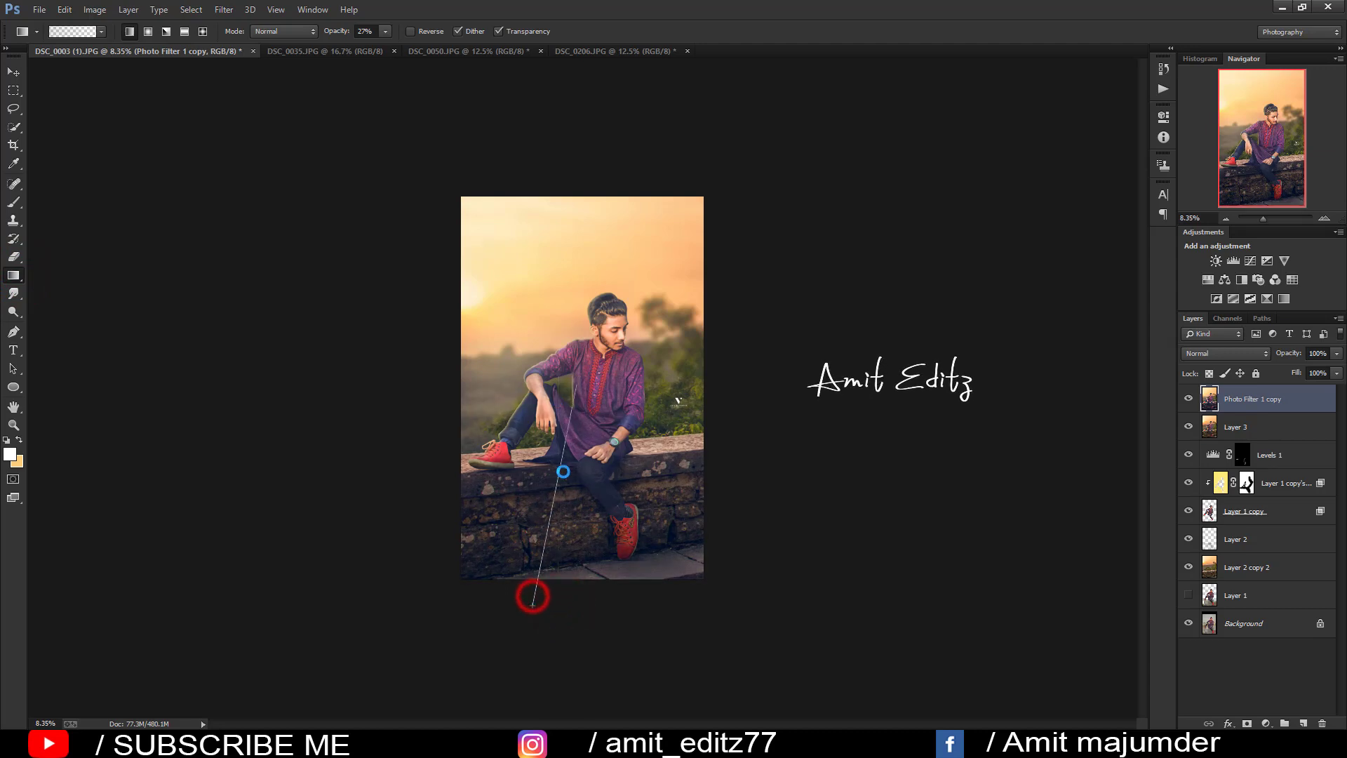
scroll(551, 547, "up", 1)
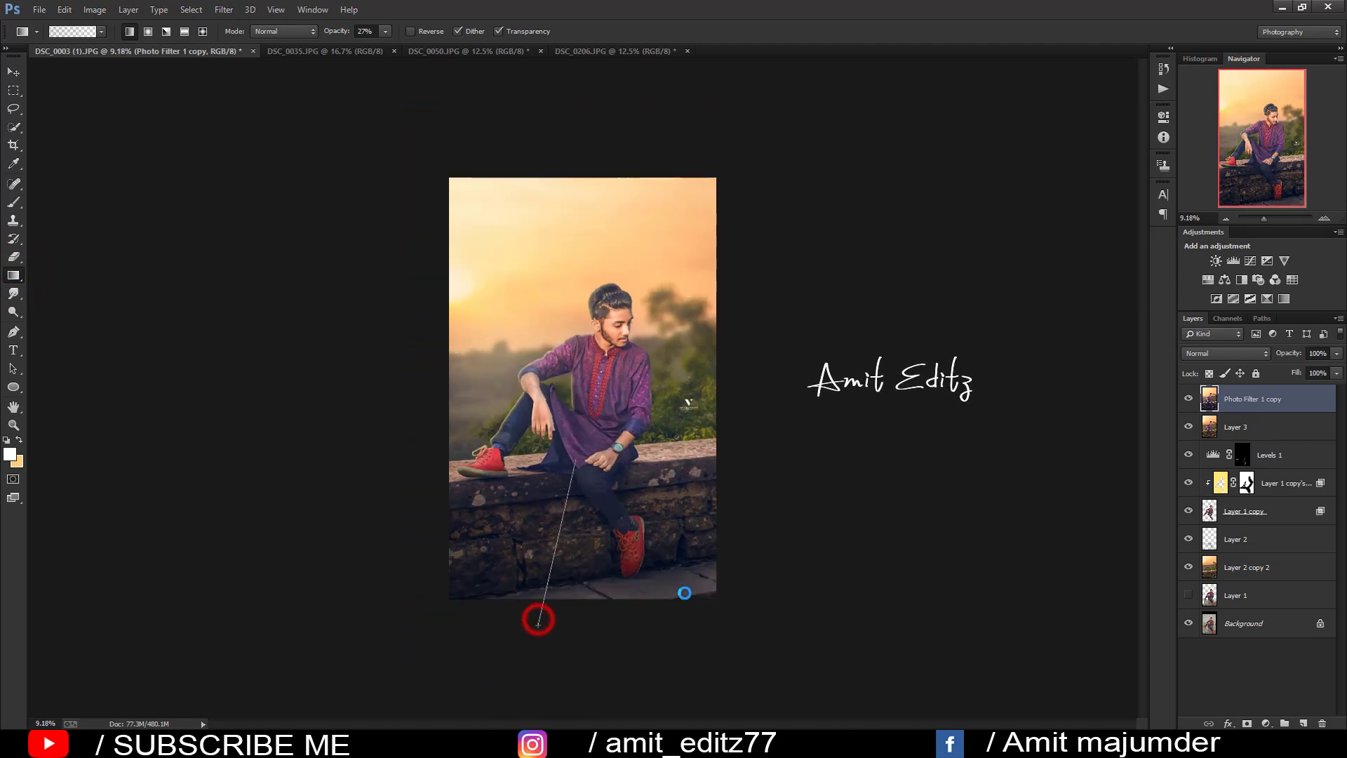
left_click_drag(538, 619, 572, 464)
left_click_drag(712, 602, 611, 455)
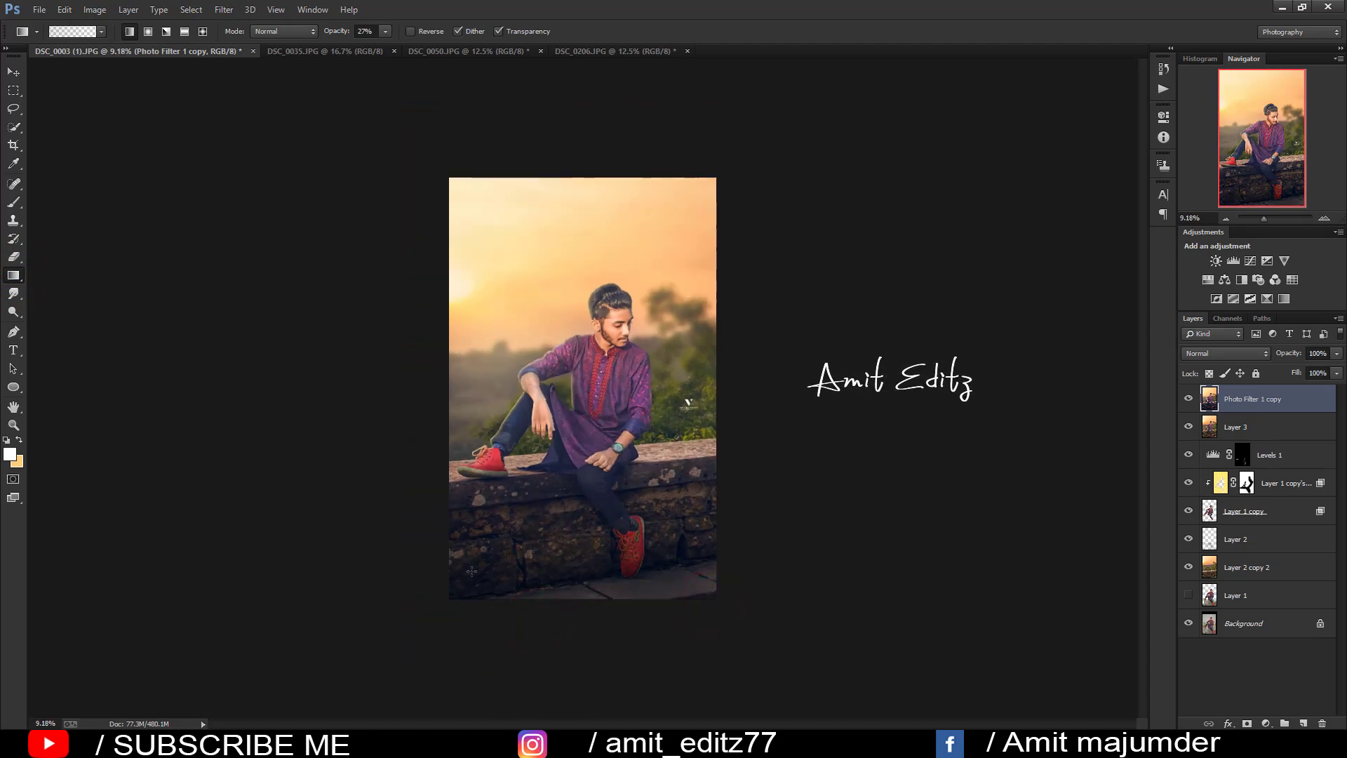
Step: Merge all visible edit layers into the Background with Merge Visible
left_click(13, 72)
scroll(462, 276, "up", 1)
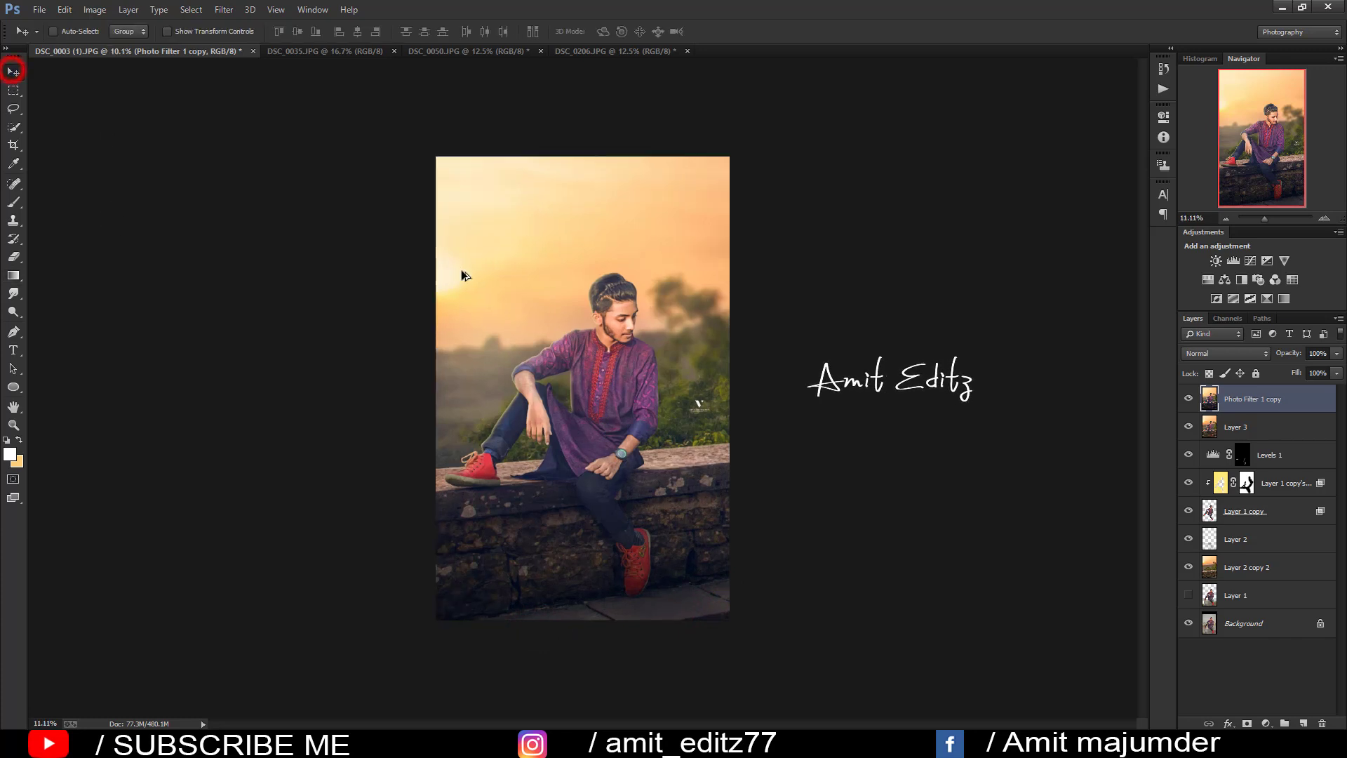
scroll(463, 275, "up", 1)
right_click(1275, 410)
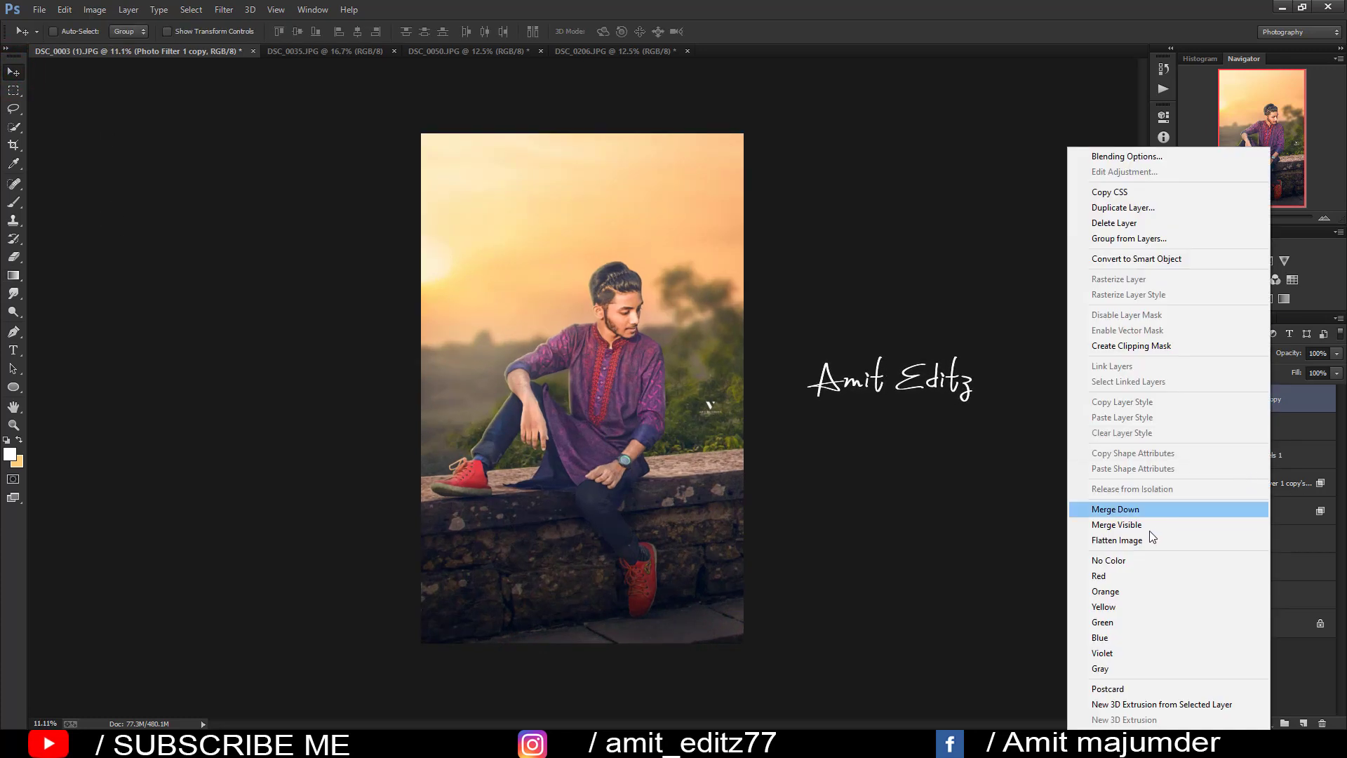
left_click(1136, 525)
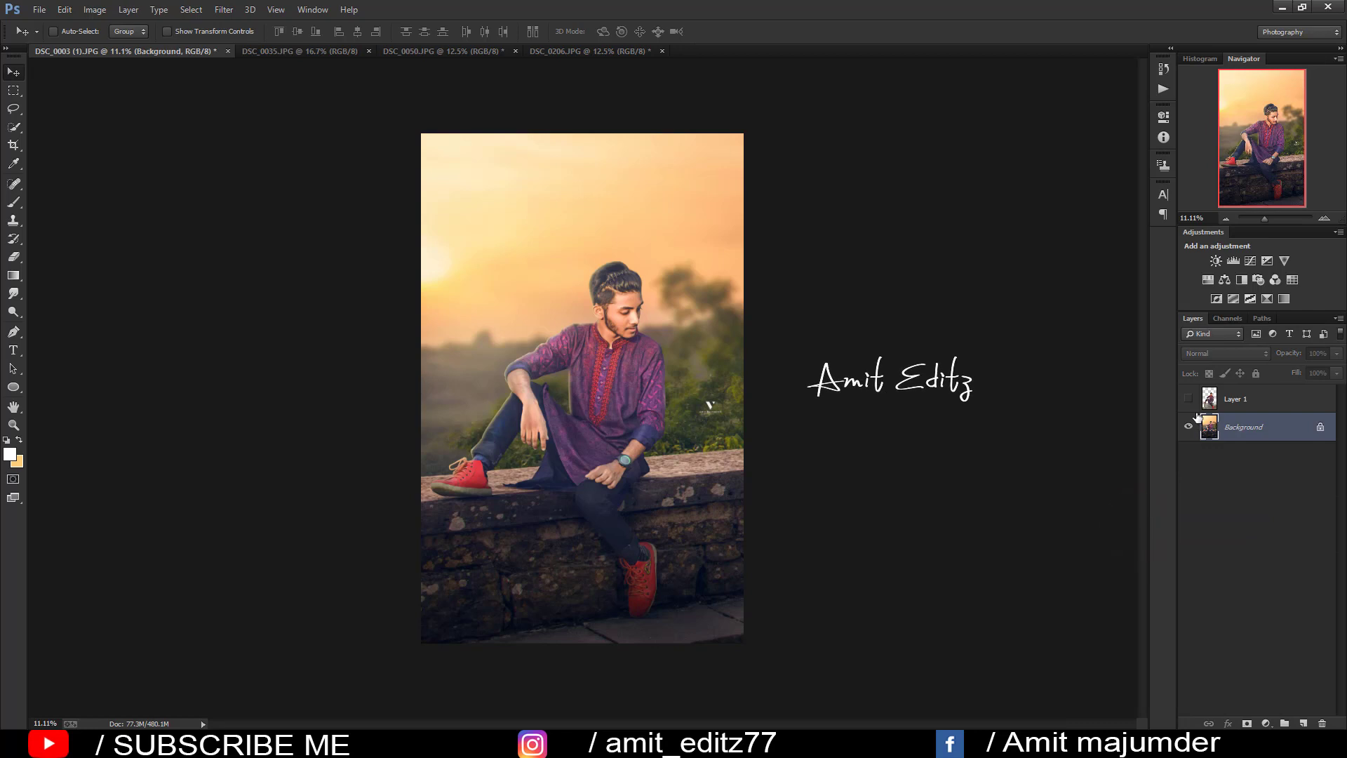
Step: Toggle Layer 1 and Background visibility to compare before and after, leaving Layer 1 hidden
left_click(1189, 399)
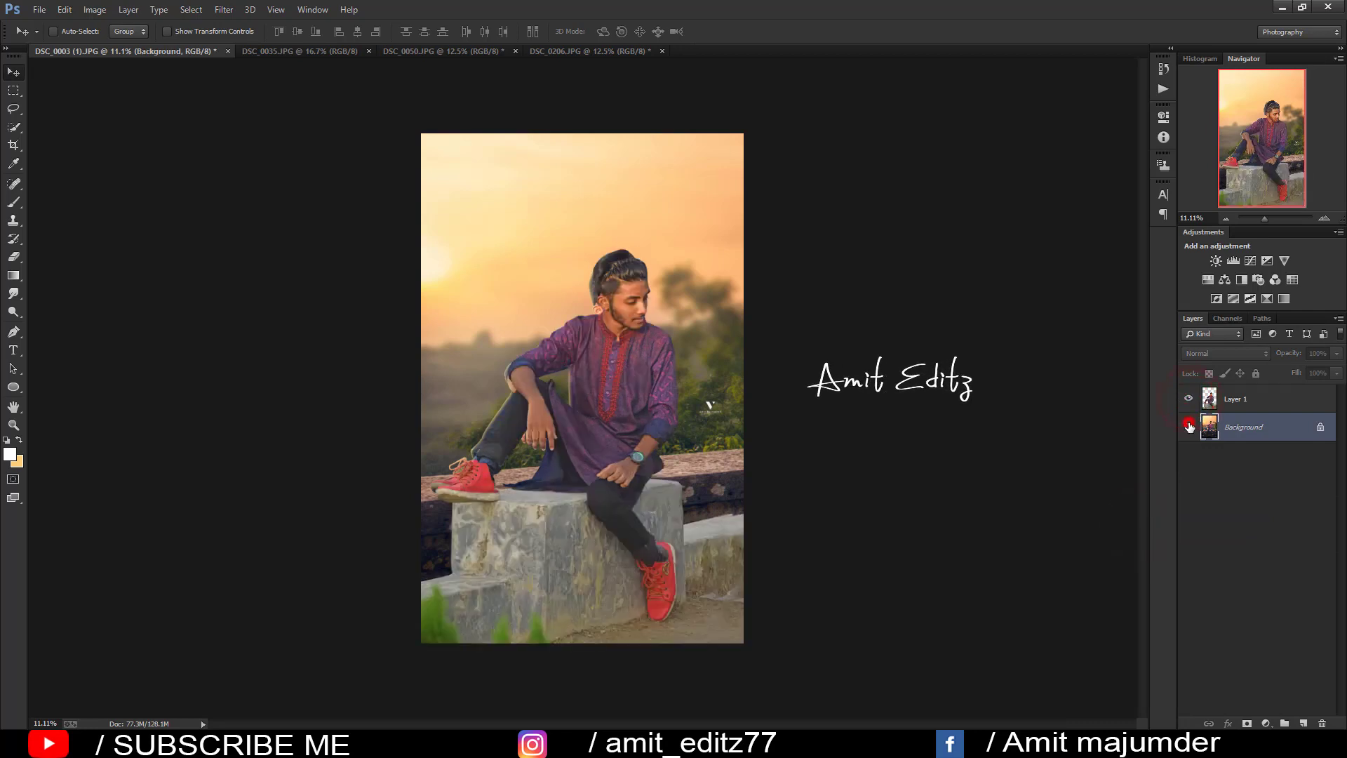
left_click(1189, 426)
left_click(1188, 426)
left_click(1188, 426)
left_click(1188, 426)
left_click(1188, 426)
left_click(1189, 399)
left_click(1188, 399)
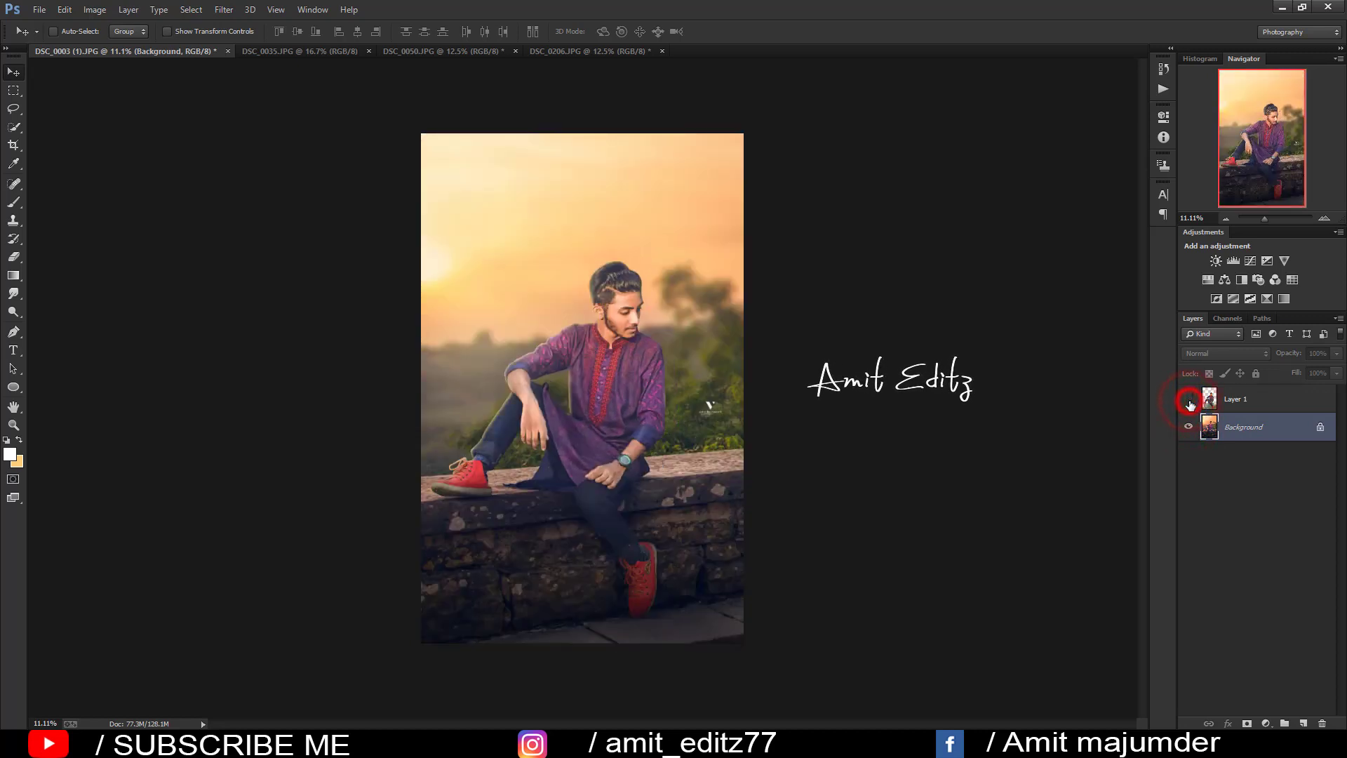
scroll(805, 461, "up", 1)
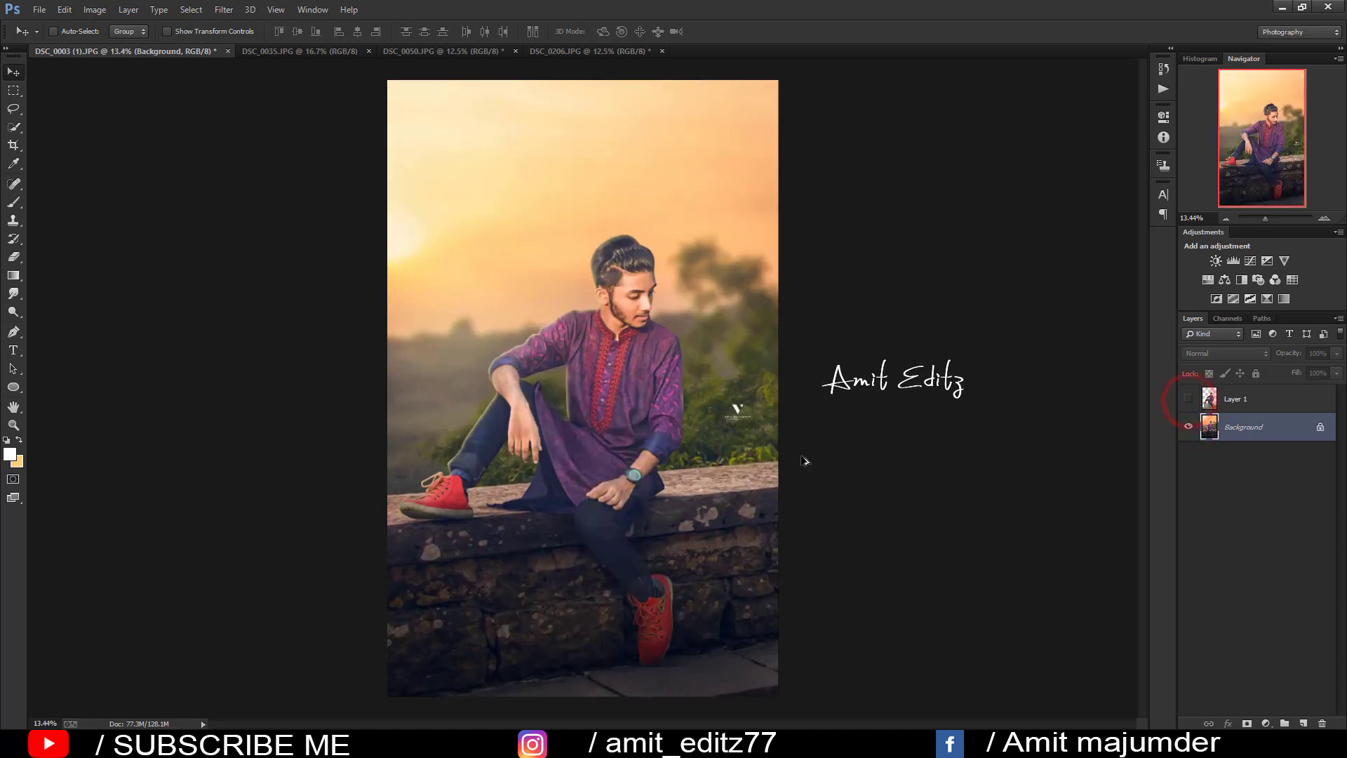
left_click(272, 49)
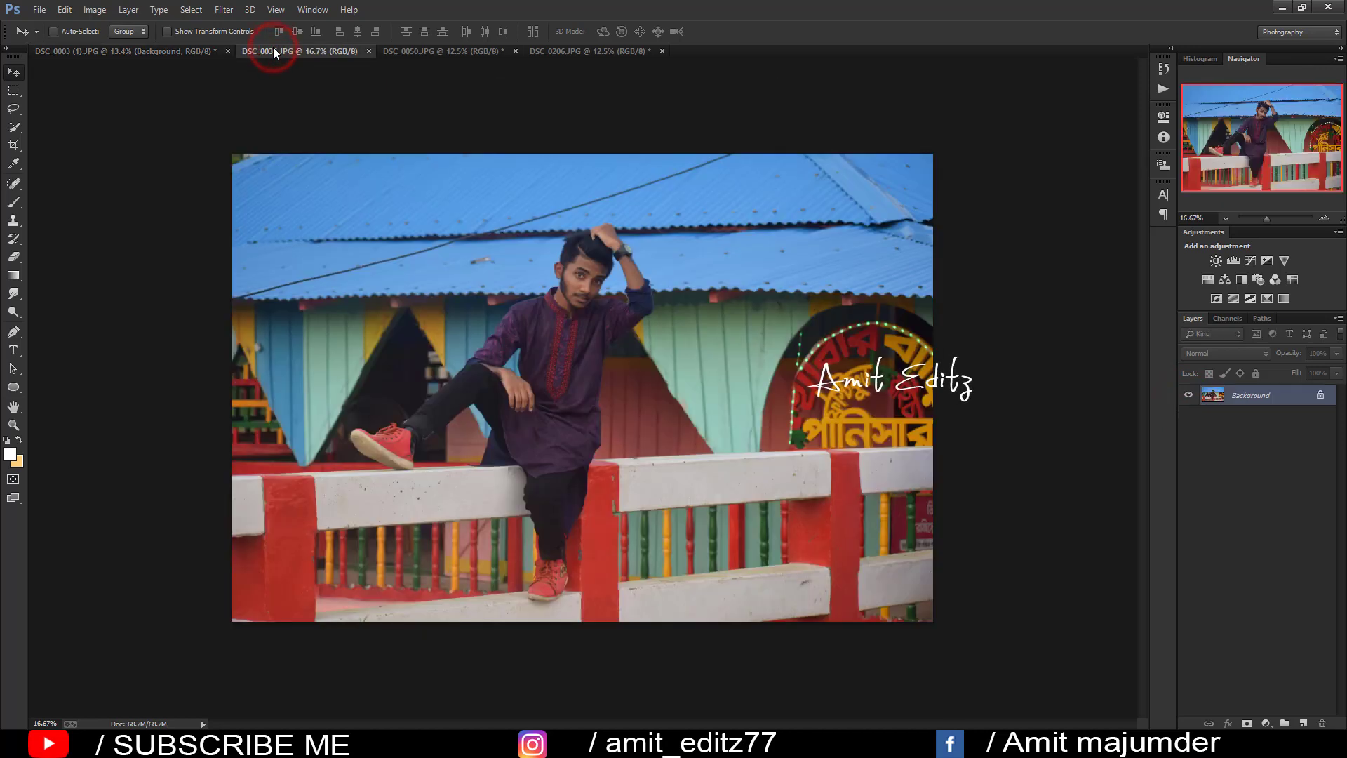
left_click(158, 52)
scroll(585, 281, "down", 1)
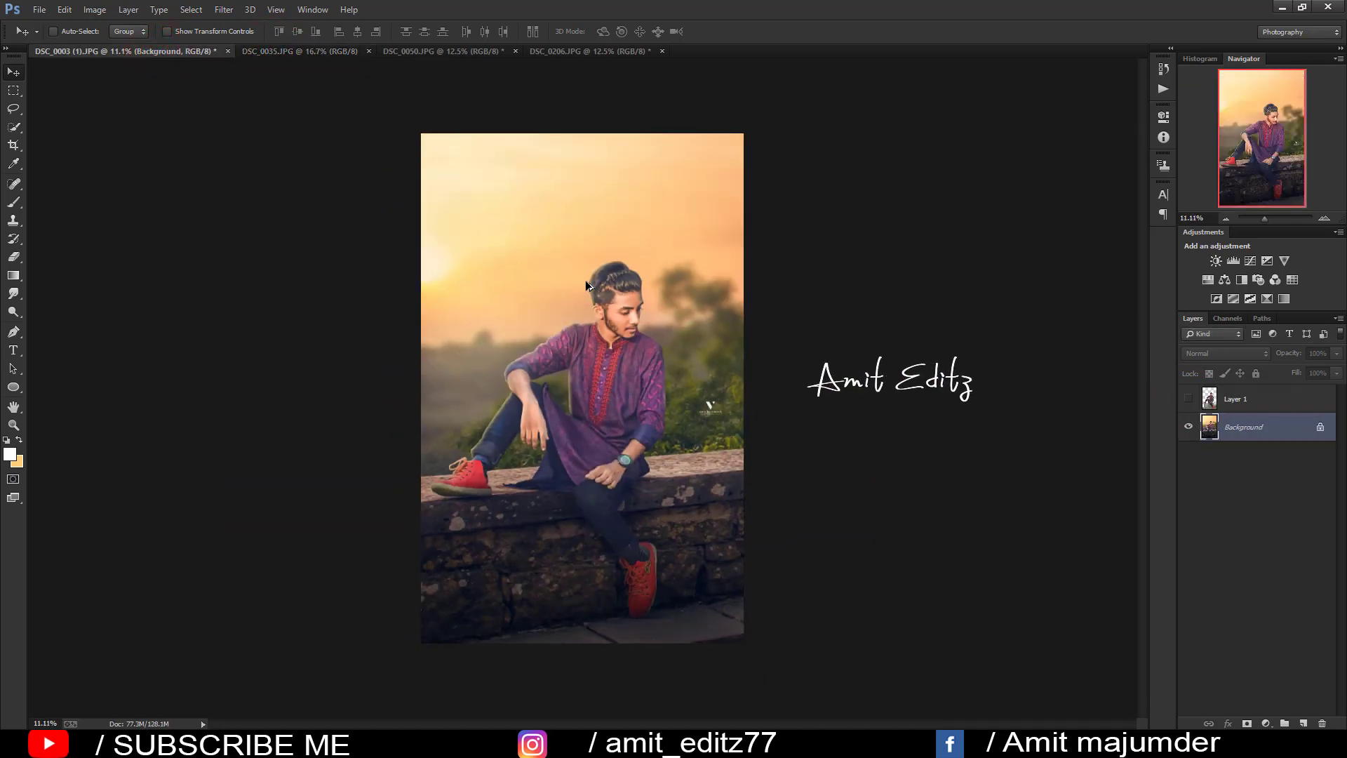
scroll(585, 280, "up", 1)
scroll(693, 385, "up", 2)
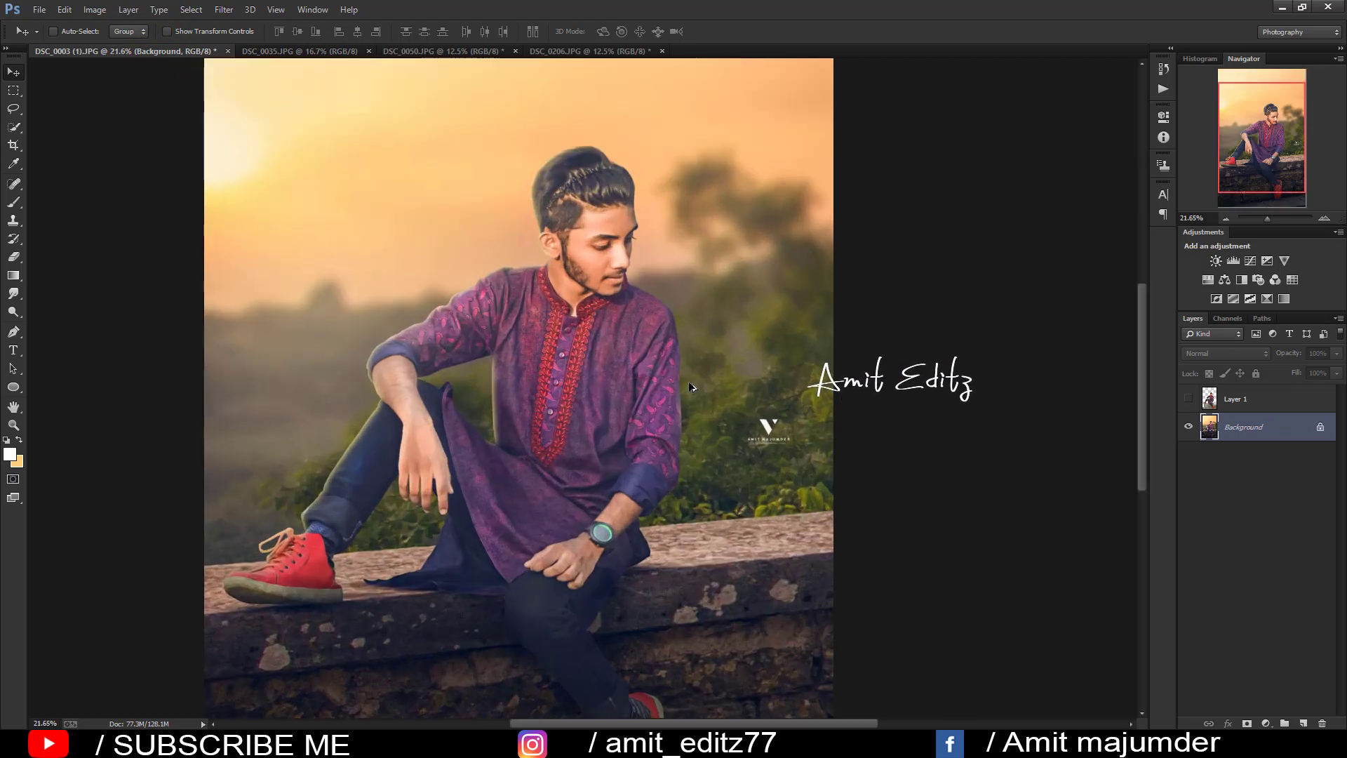
scroll(692, 385, "up", 1)
scroll(692, 384, "up", 1)
scroll(661, 313, "up", 1)
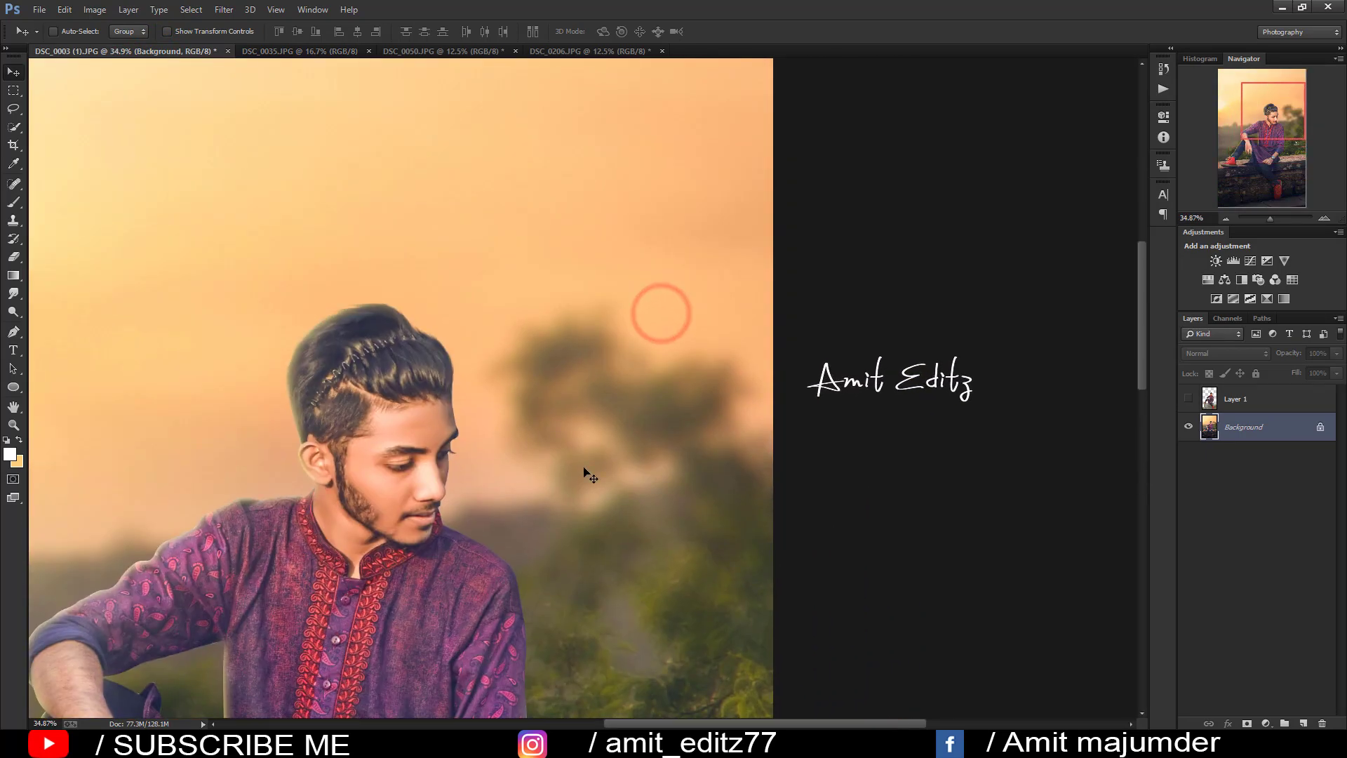
scroll(584, 463, "down", 3)
scroll(584, 463, "down", 2)
scroll(584, 463, "down", 1)
scroll(588, 467, "up", 1)
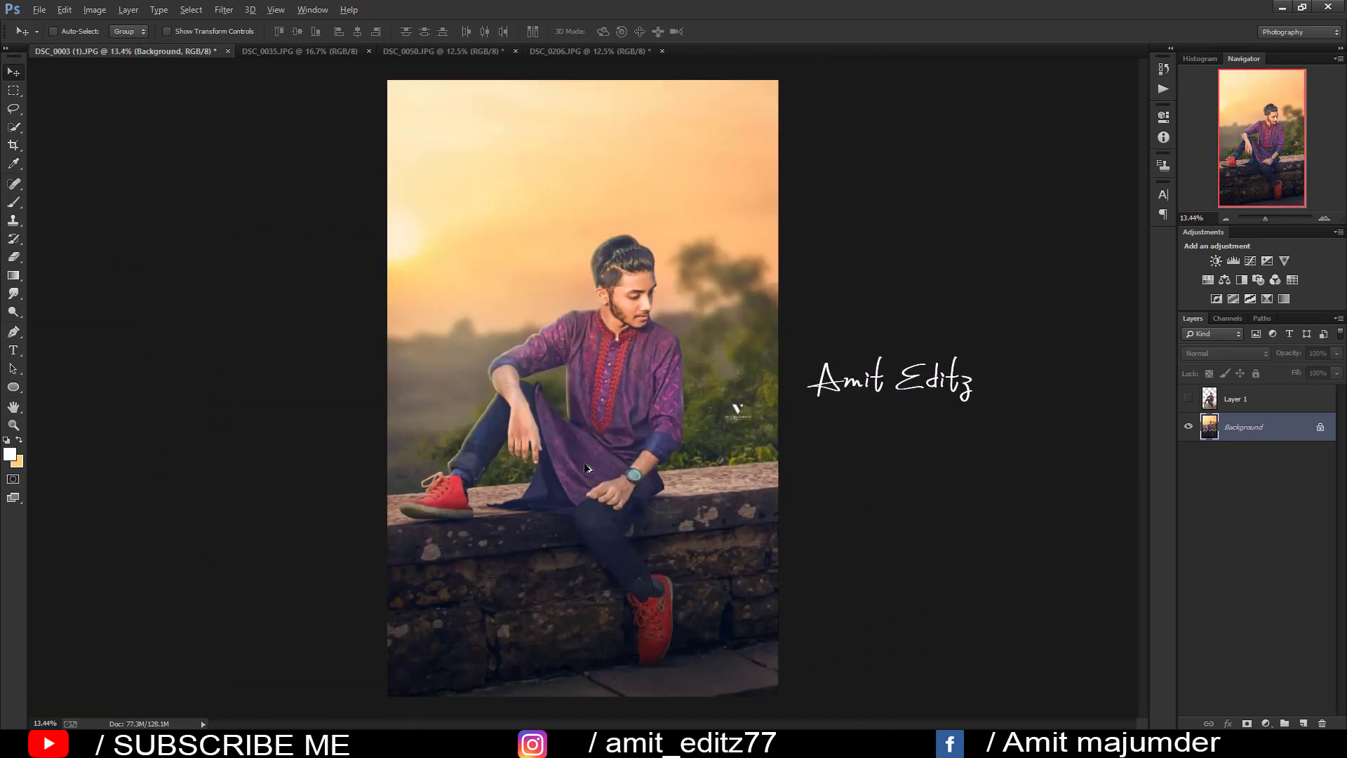
scroll(588, 467, "down", 3)
scroll(588, 467, "up", 3)
scroll(588, 466, "down", 2)
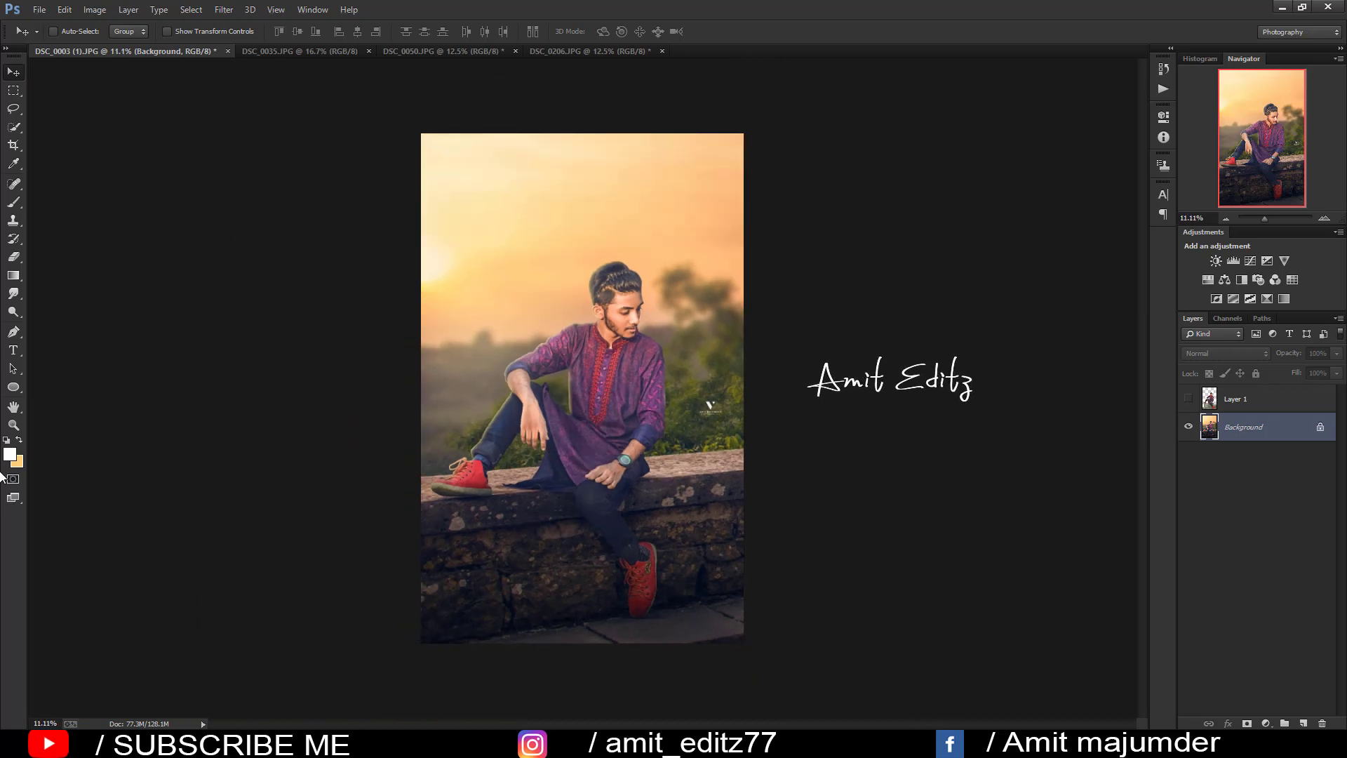
left_click(14, 276)
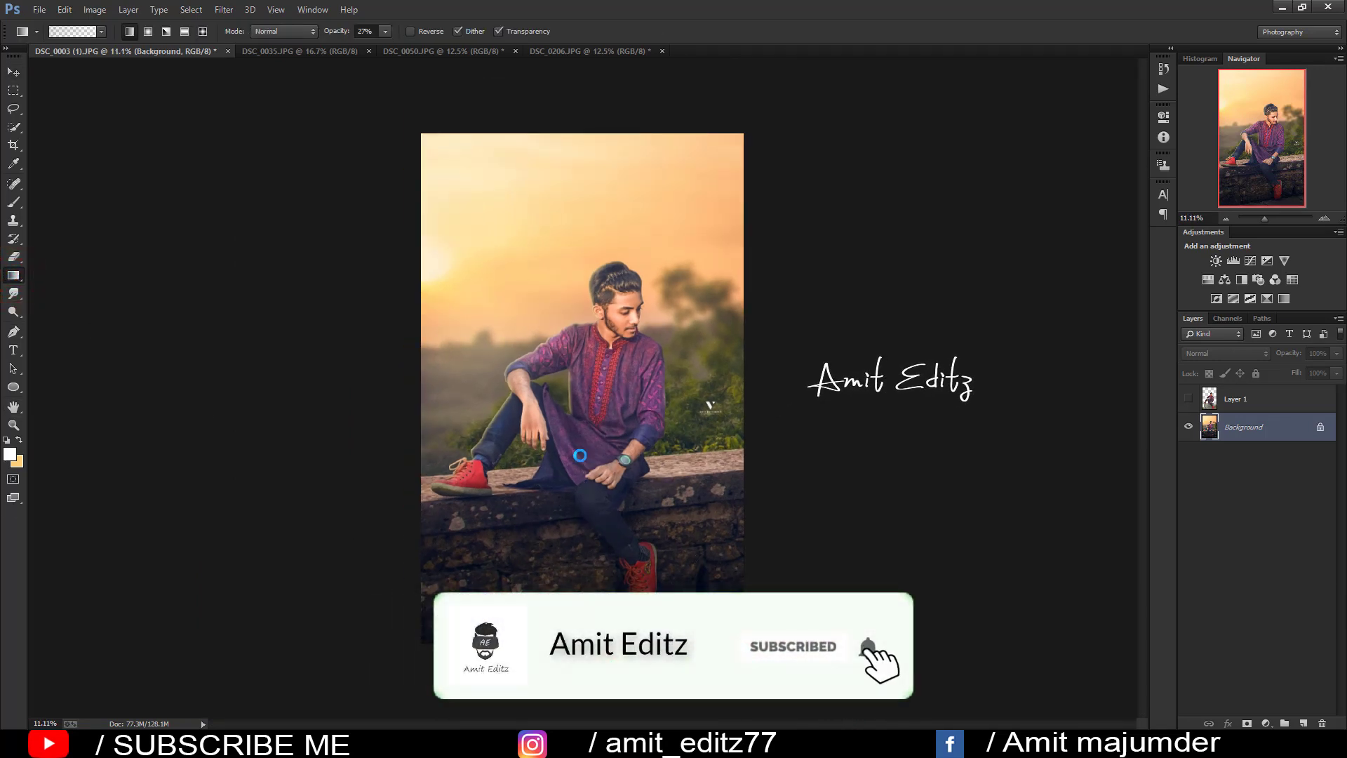
scroll(584, 460, "down", 1)
scroll(584, 461, "up", 1)
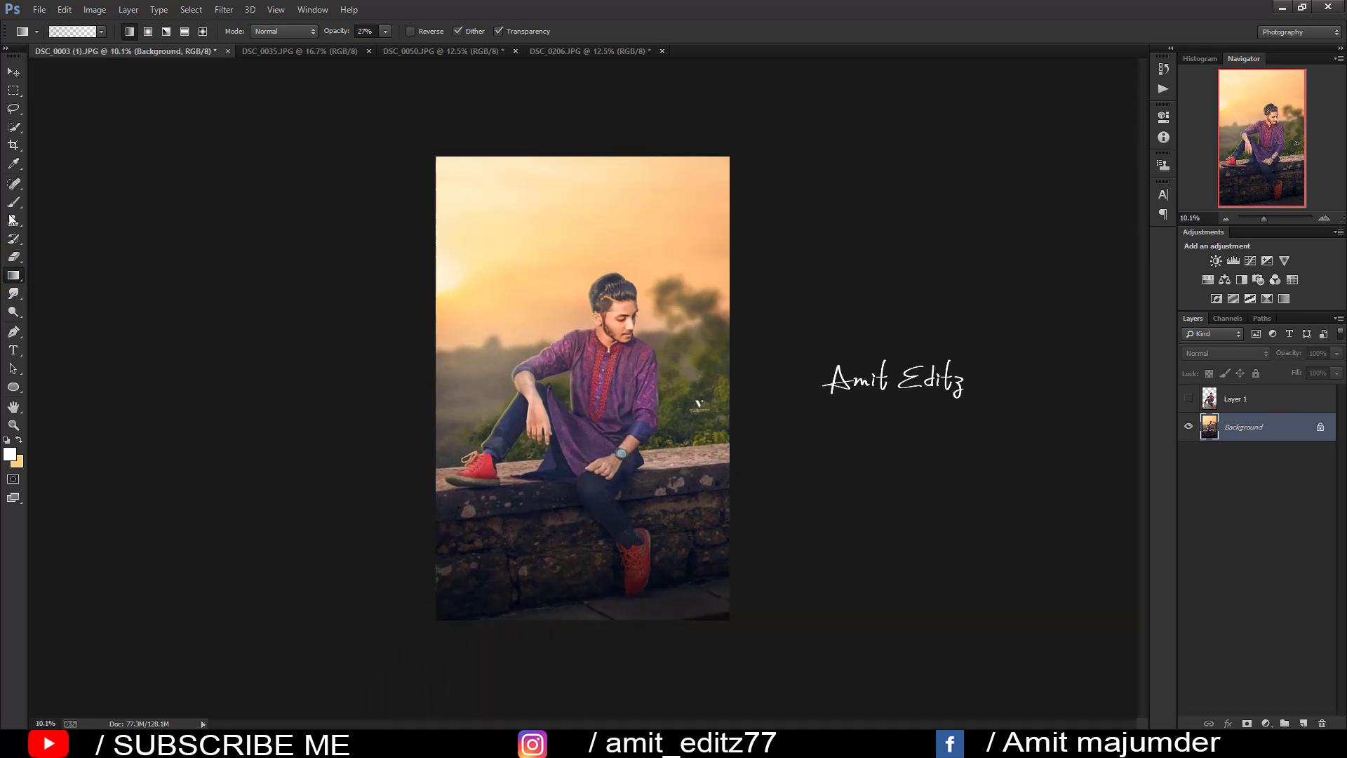
left_click(14, 71)
scroll(561, 294, "up", 1)
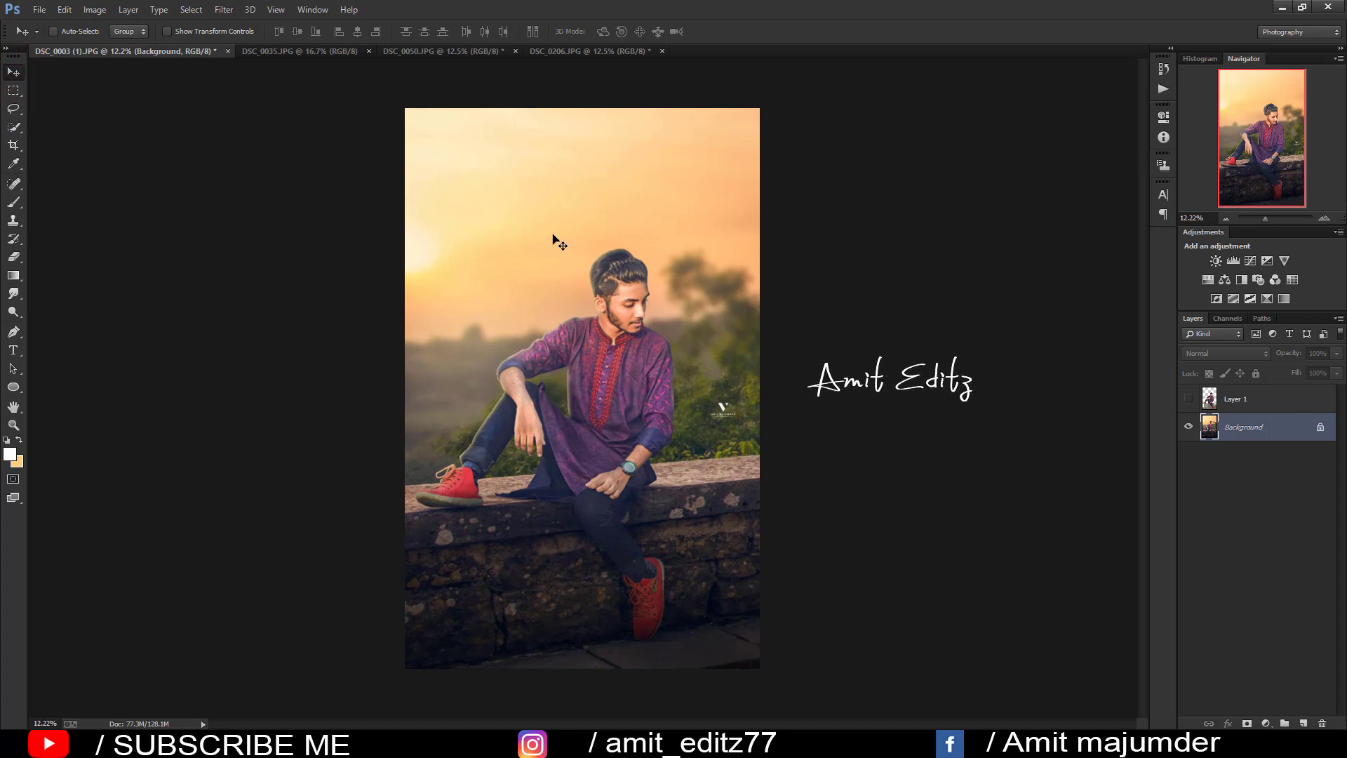
scroll(601, 247, "up", 2)
scroll(600, 246, "down", 1)
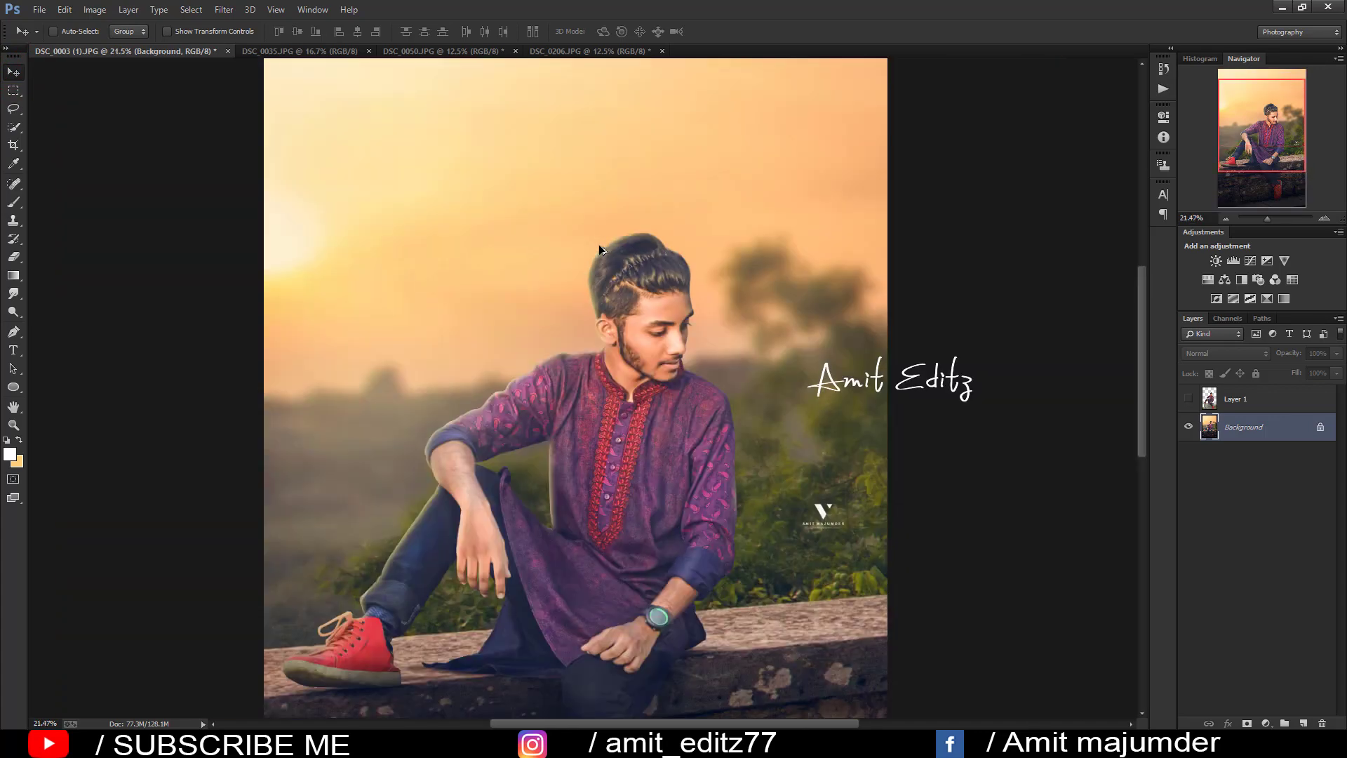